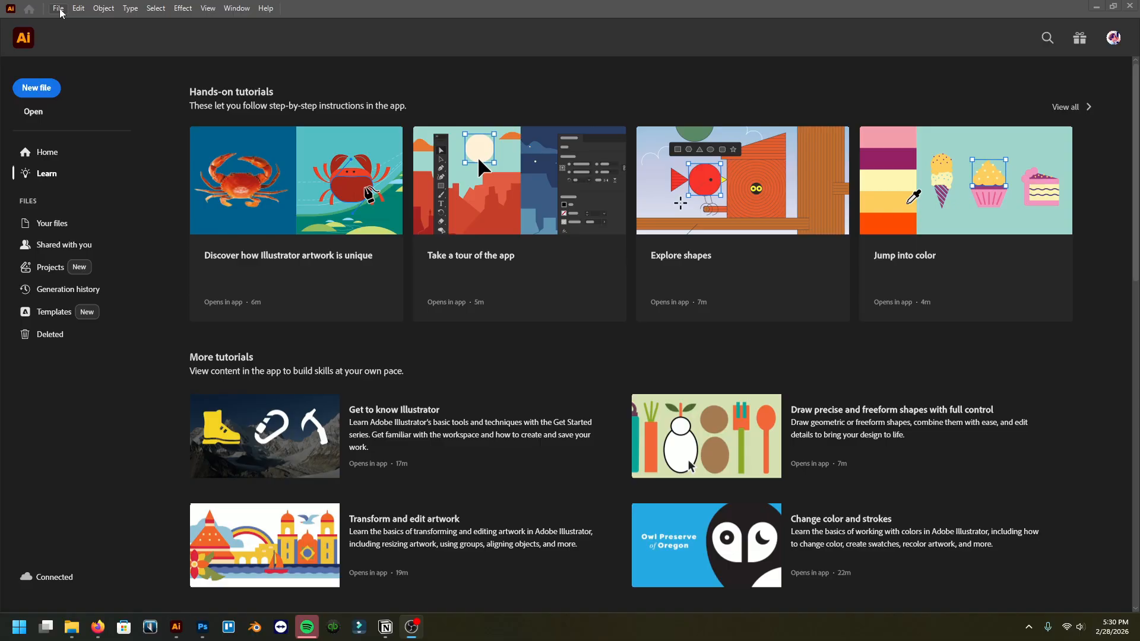
# Step: Create a new document 50 in wide and 50 in high
pyautogui.click(59, 9)
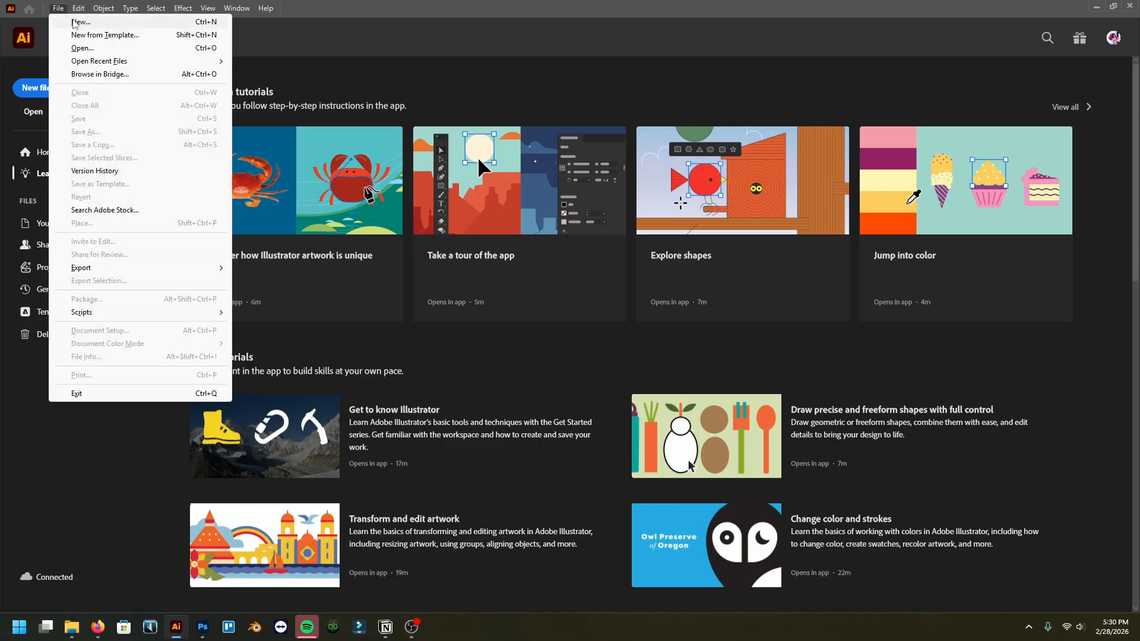
pyautogui.click(77, 22)
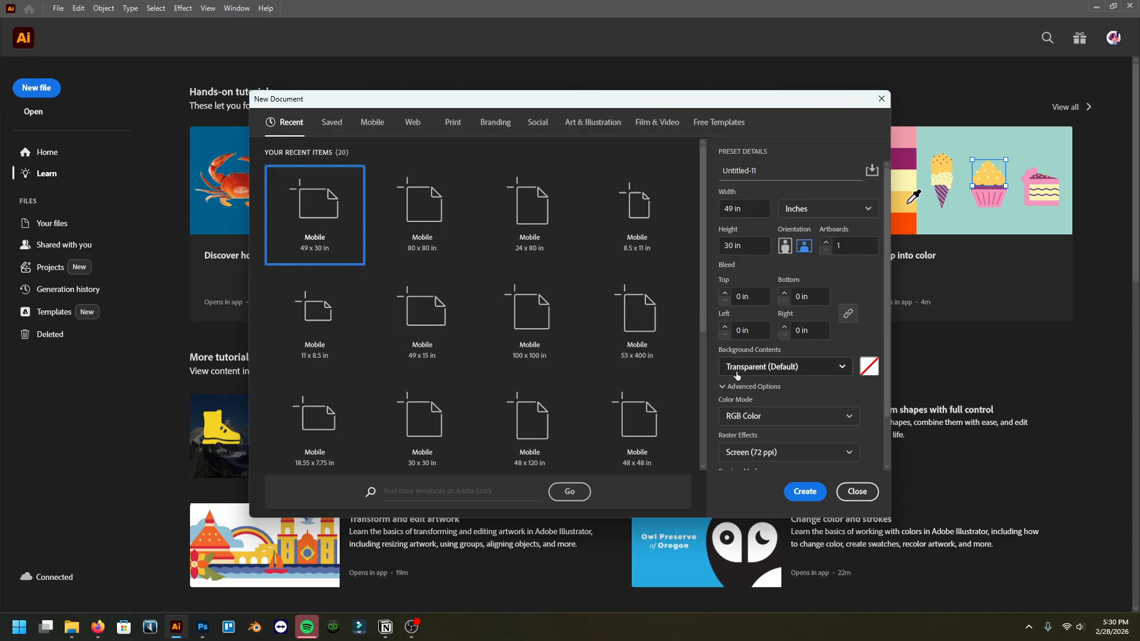
pyautogui.scroll(-2, 750, 373)
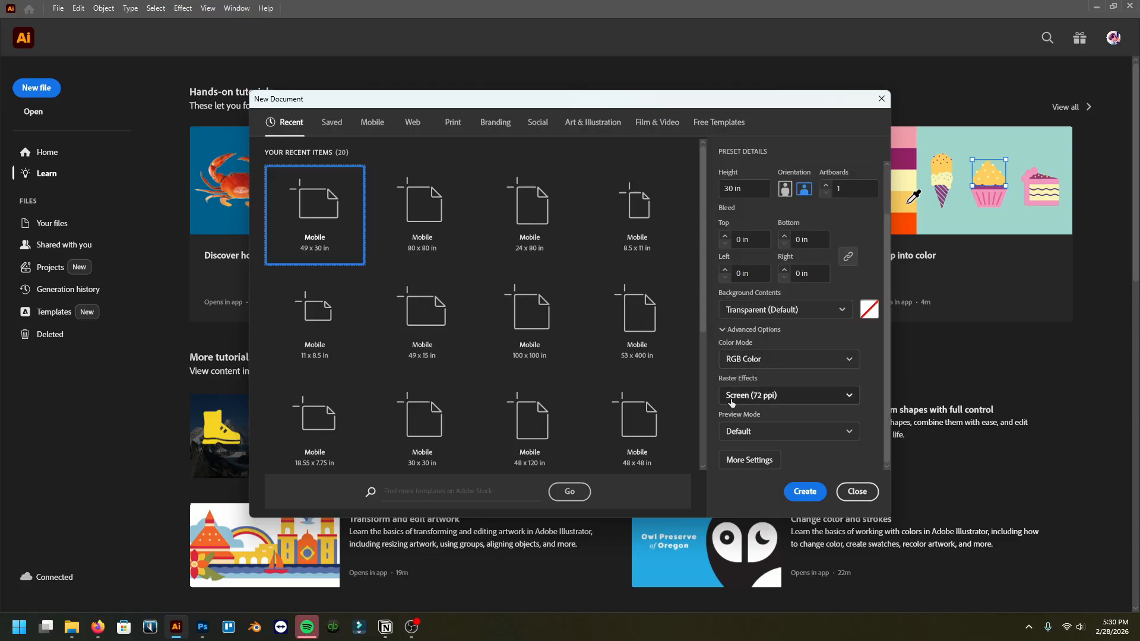
pyautogui.scroll(2, 769, 415)
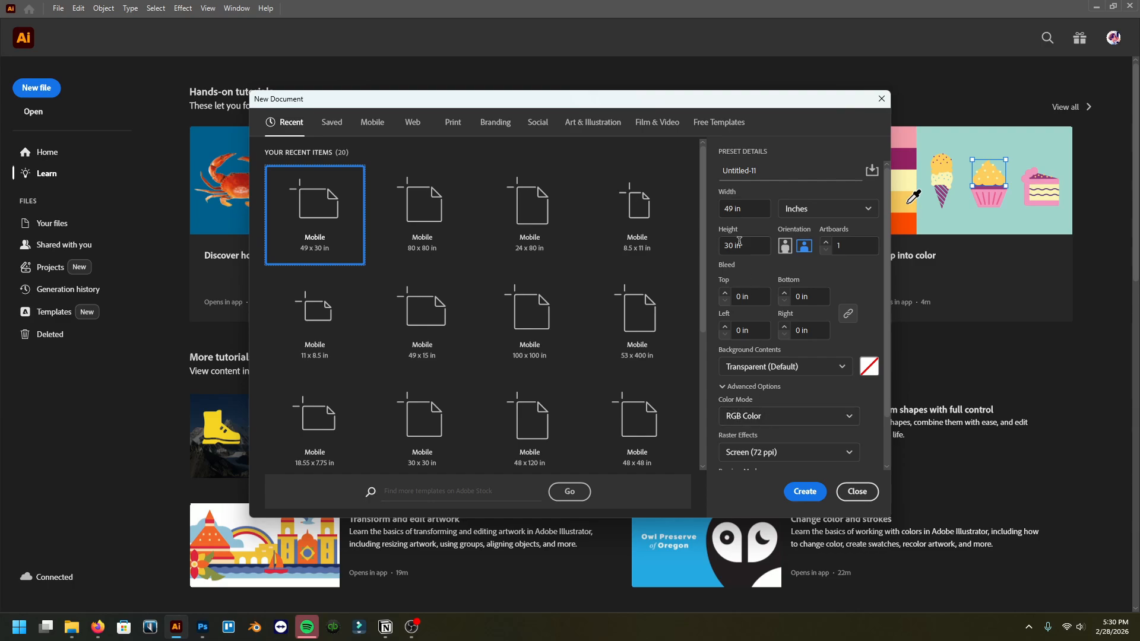
pyautogui.click(758, 206)
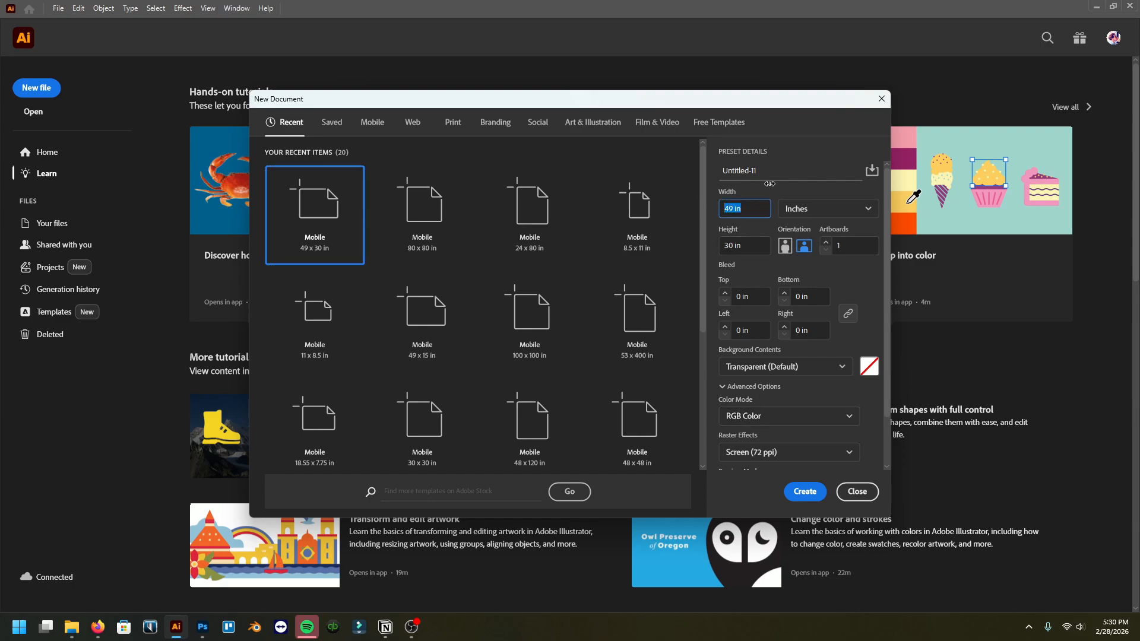
pyautogui.write('50')
pyautogui.press('Tab')
pyautogui.press('Tab')
pyautogui.write('50')
pyautogui.press('Return')
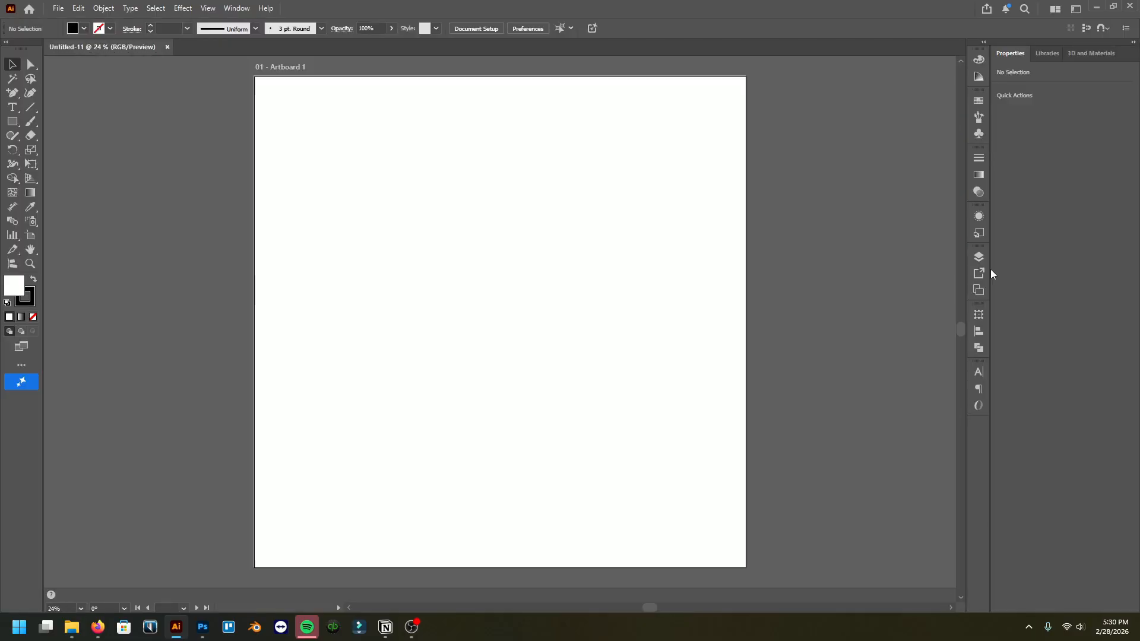
# Step: Paste the boat photo and move it above the artboard
pyautogui.scroll(-2, 428, 310)
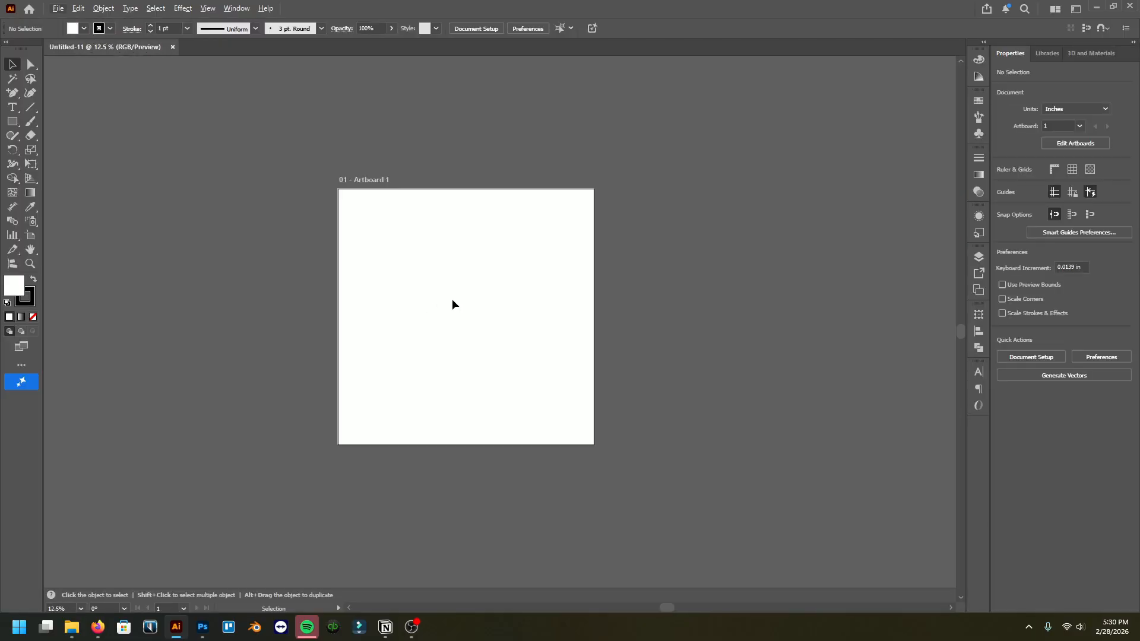
pyautogui.hscroll(-2, 477, 311)
pyautogui.scroll(-1, 478, 318)
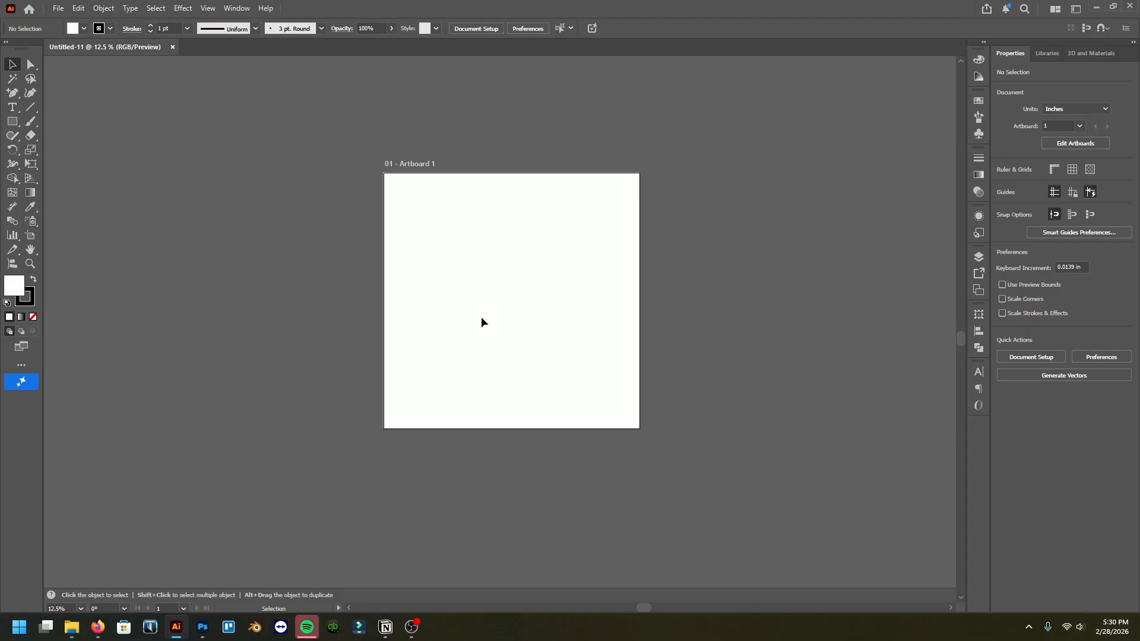
pyautogui.hotkey('ctrl', 'v')
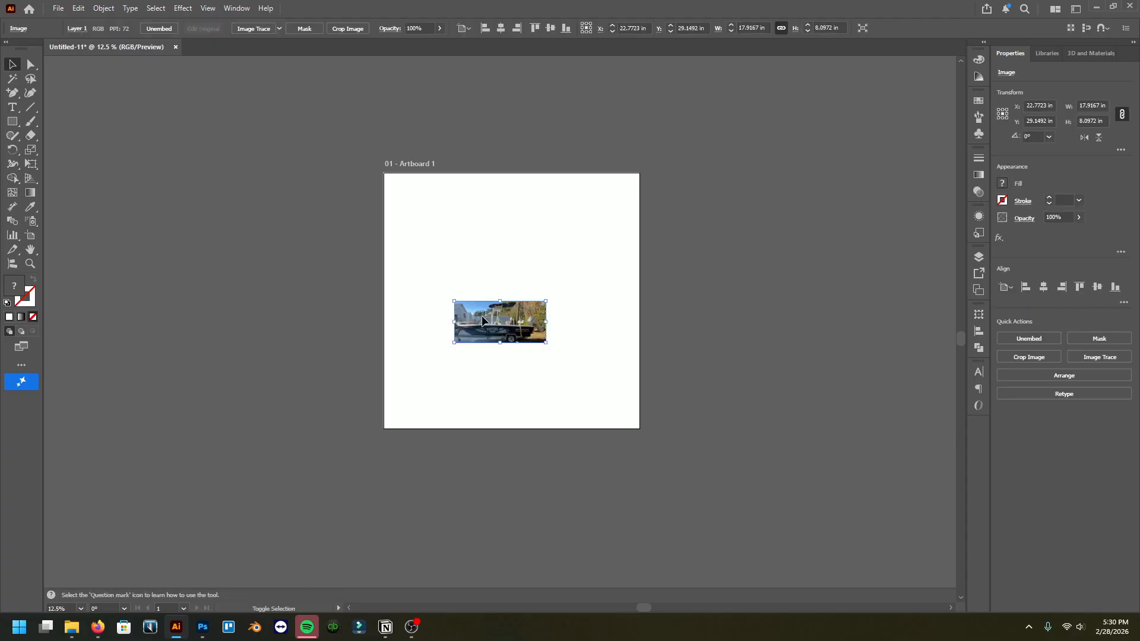
pyautogui.moveTo(500, 303); pyautogui.dragTo(537, 114)
# Step: Examine the pasted boat photo relative to the artboard at different zoom levels
pyautogui.hotkey('ctrl', '-')
pyautogui.hotkey('ctrl', '-')
pyautogui.hotkey('ctrl', '-')
pyautogui.hotkey('ctrl', '-')
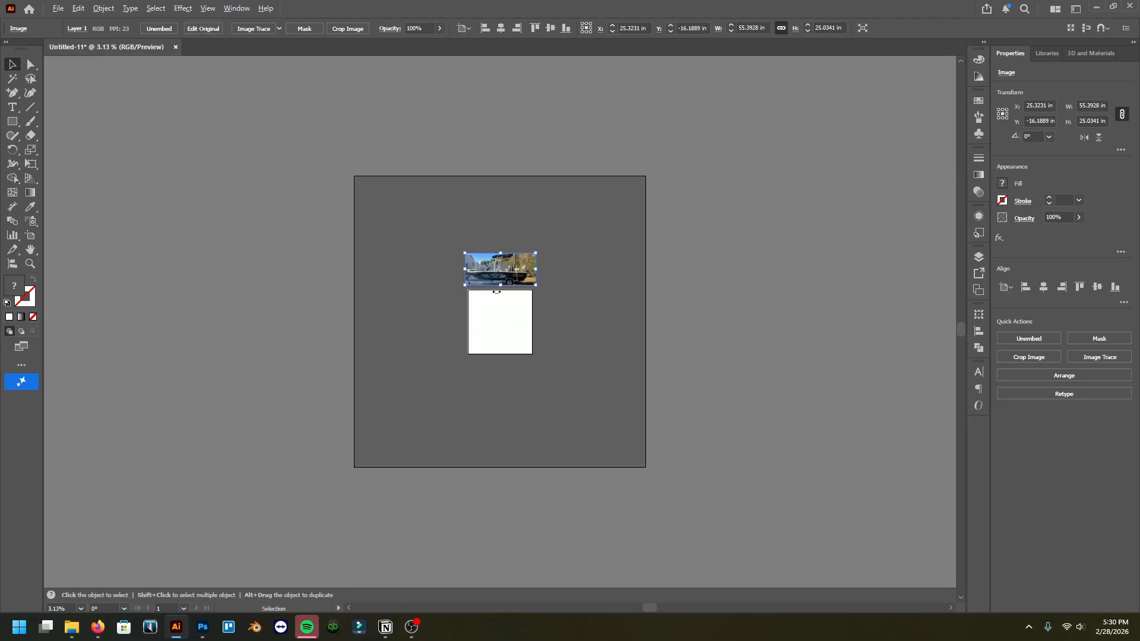
pyautogui.hotkey('ctrl', '+')
pyautogui.hotkey('ctrl', '+')
pyautogui.hotkey('ctrl', '+')
pyautogui.hotkey('ctrl', '+')
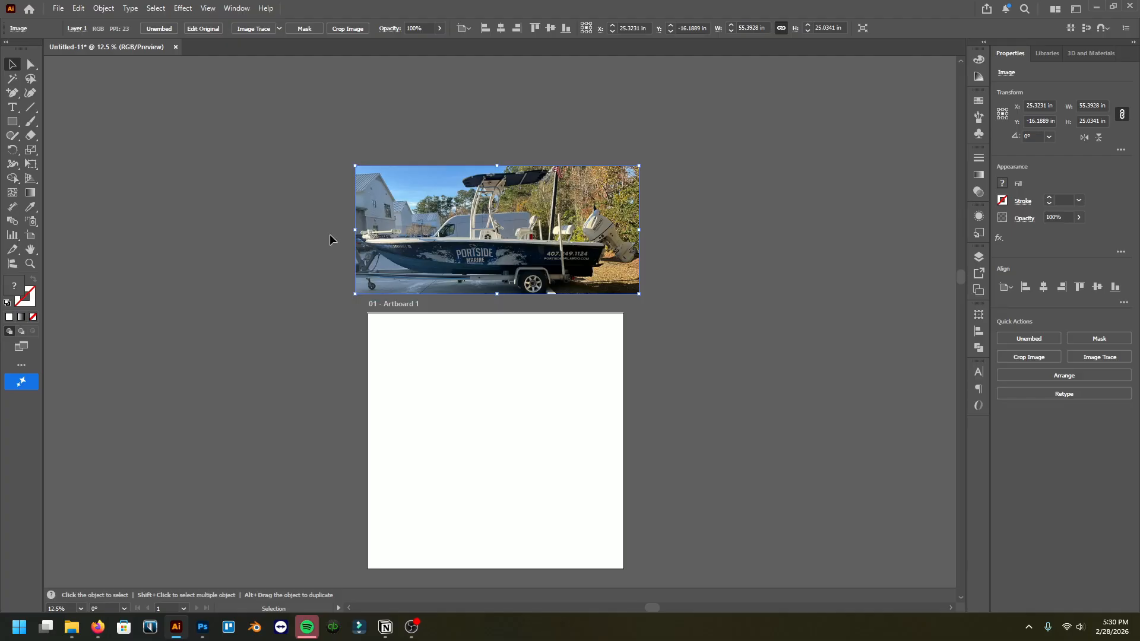
pyautogui.scroll(-1, 581, 278)
pyautogui.scroll(3, 525, 326)
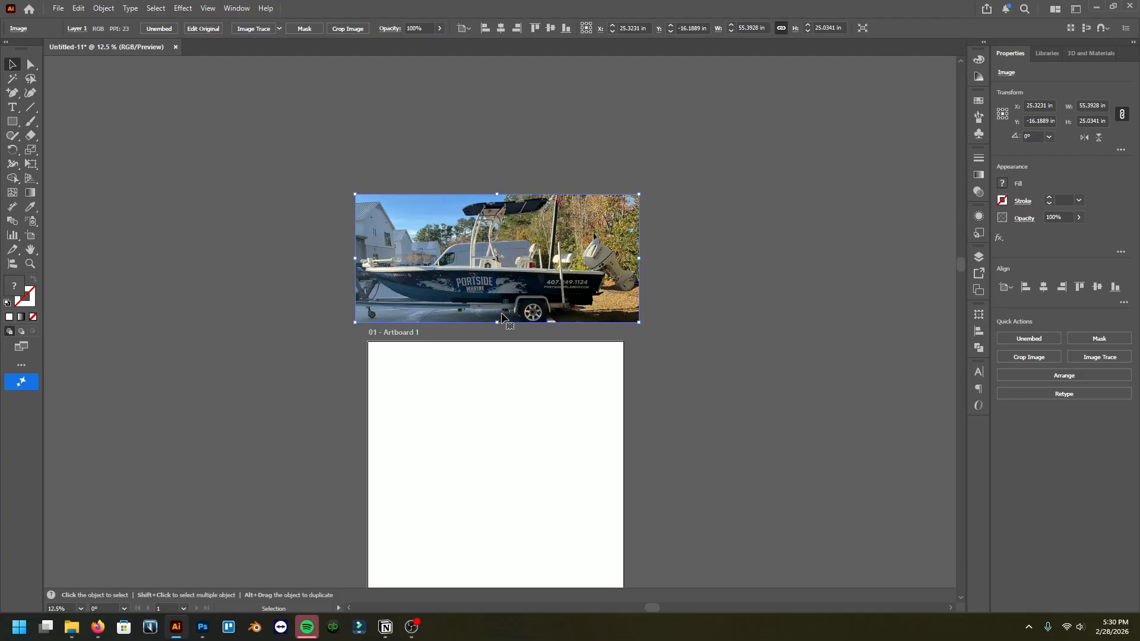
pyautogui.scroll(-1, 504, 290)
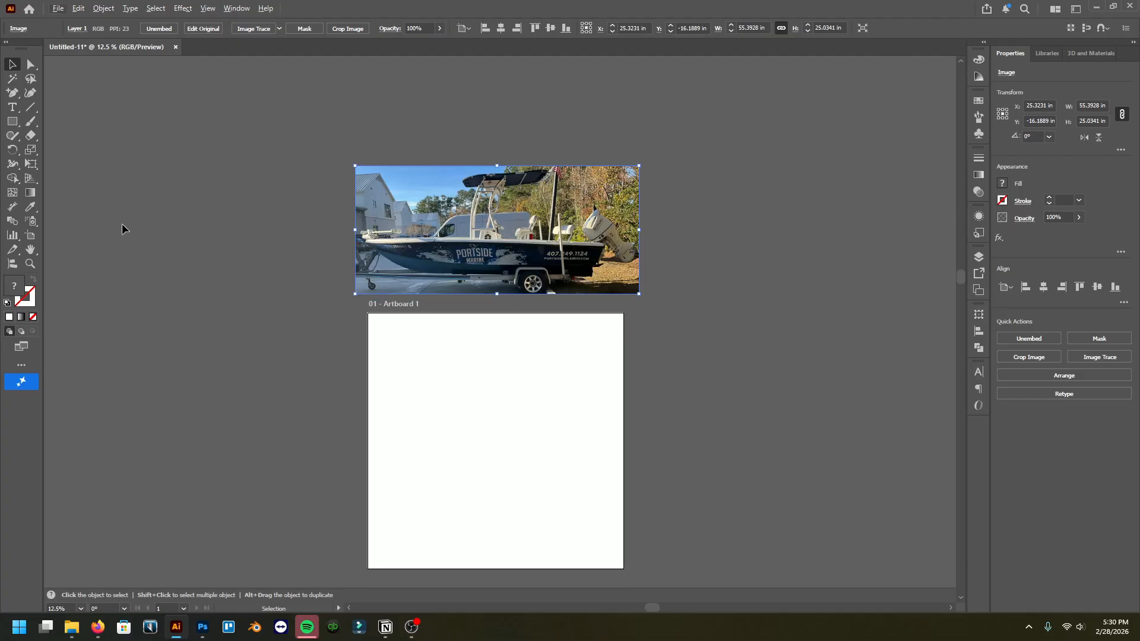
# Step: Open the image IMG_0169(1) from the Downloads folder
pyautogui.click(58, 9)
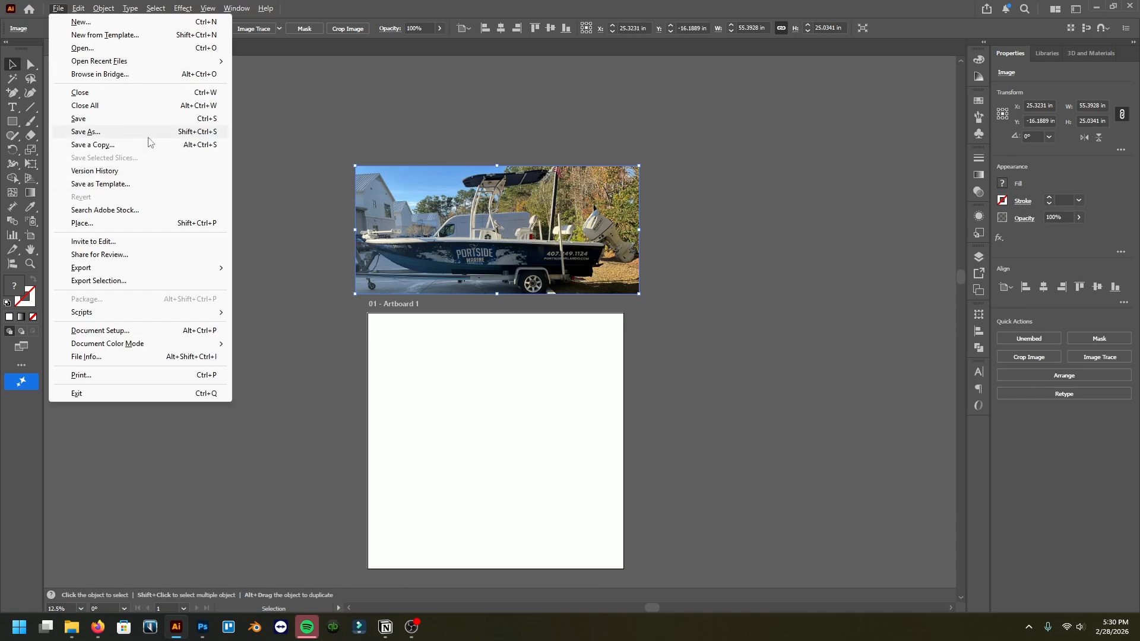
pyautogui.click(109, 48)
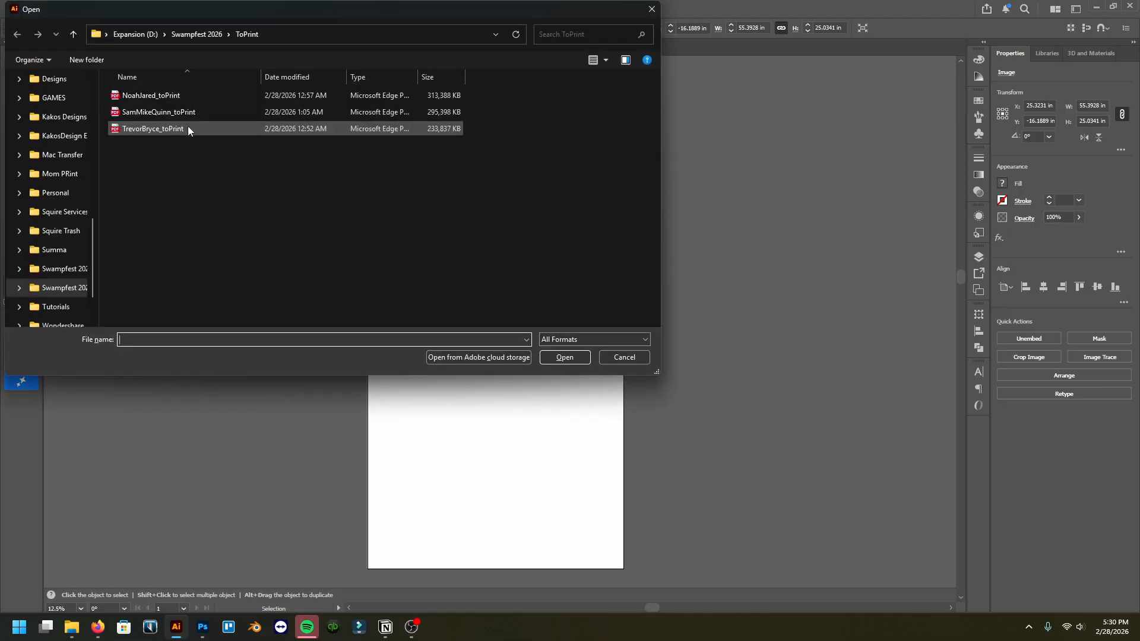
pyautogui.scroll(5, 51, 105)
pyautogui.click(54, 177)
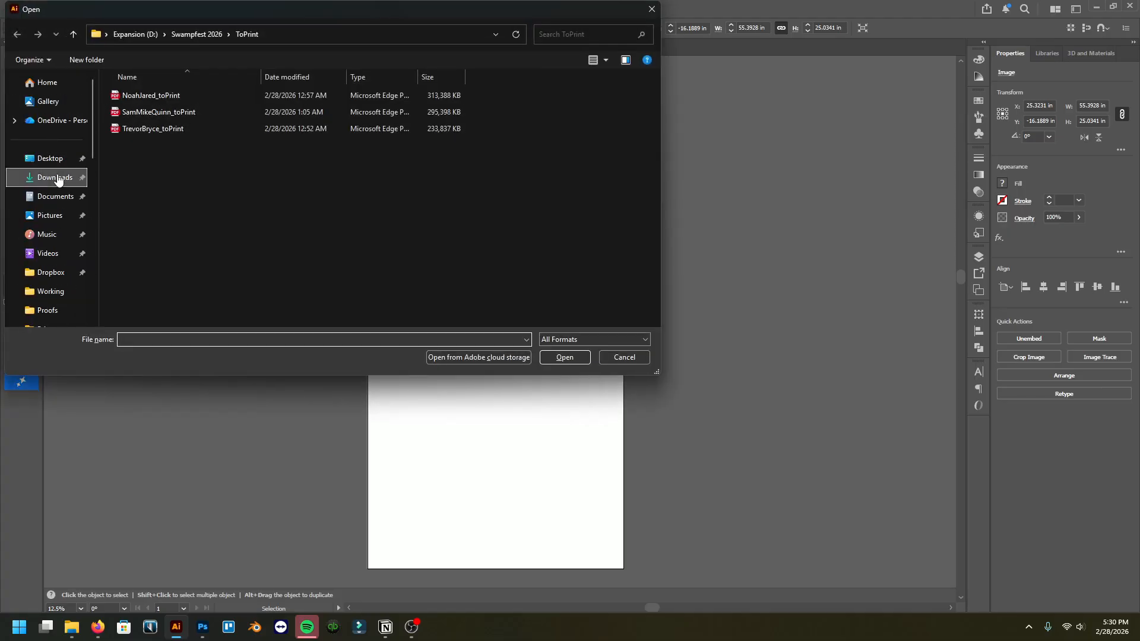
pyautogui.click(177, 110)
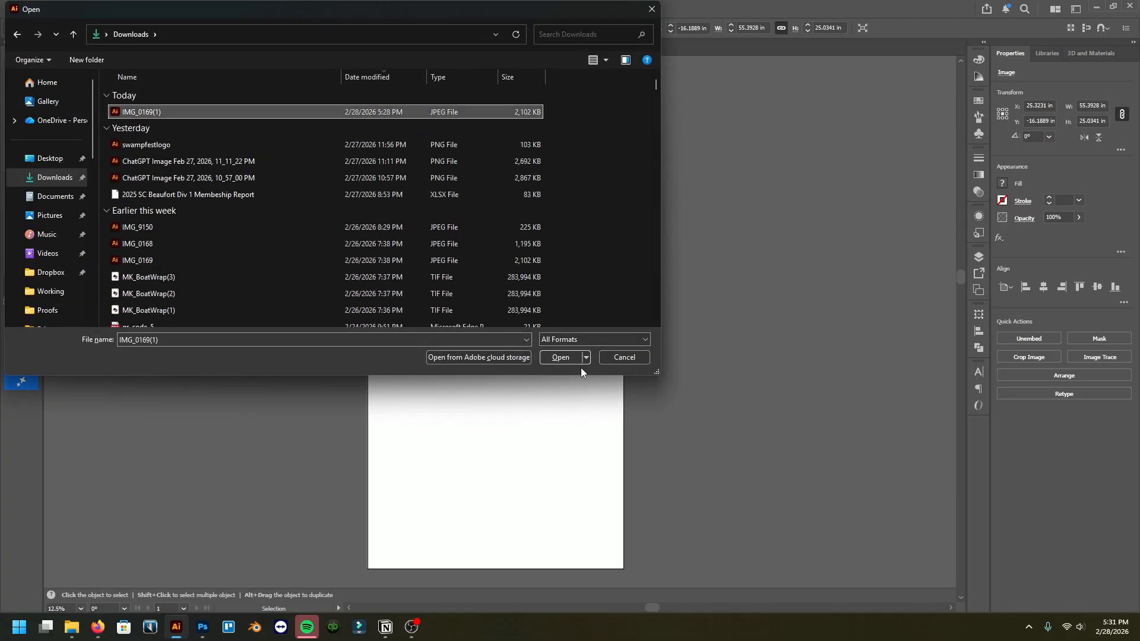
pyautogui.click(569, 358)
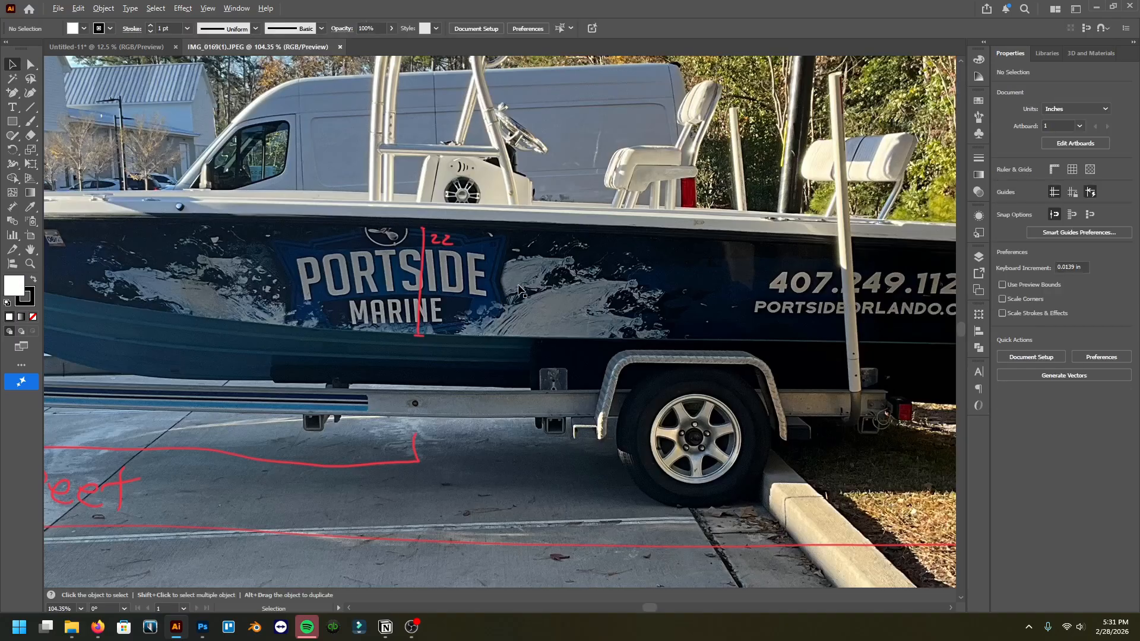
# Step: Paste the annotated boat photo into the Untitled-11 document and place it above the first photo
pyautogui.hotkey('ctrl', '0')
pyautogui.click(724, 300)
pyautogui.moveTo(775, 297); pyautogui.dragTo(682, 297)
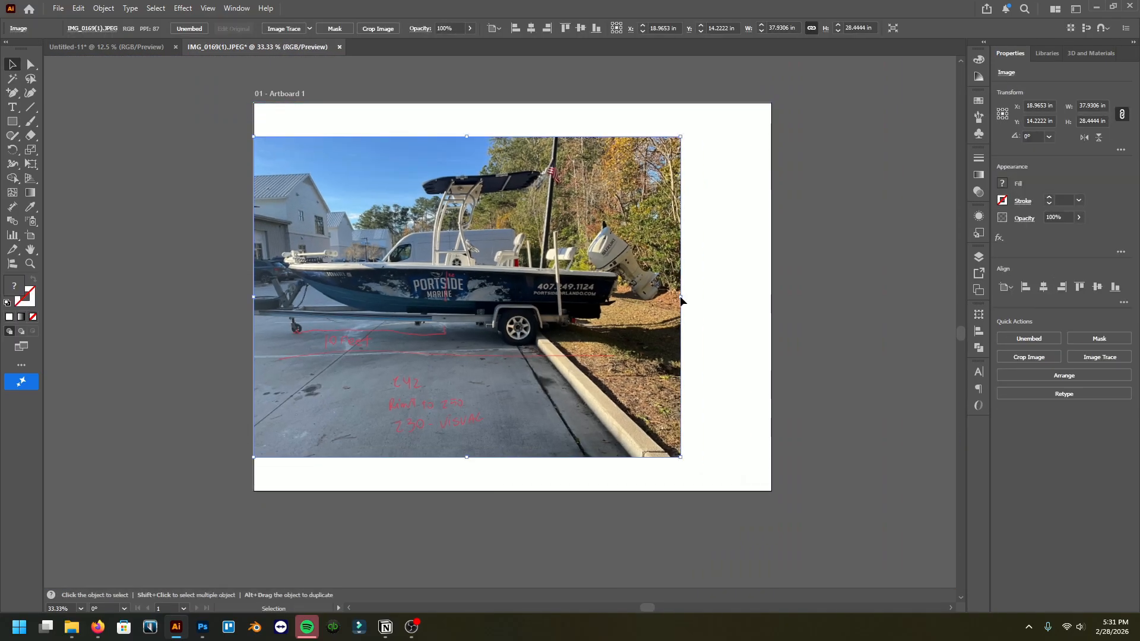
pyautogui.click(157, 48)
pyautogui.hotkey('ctrl', 'v')
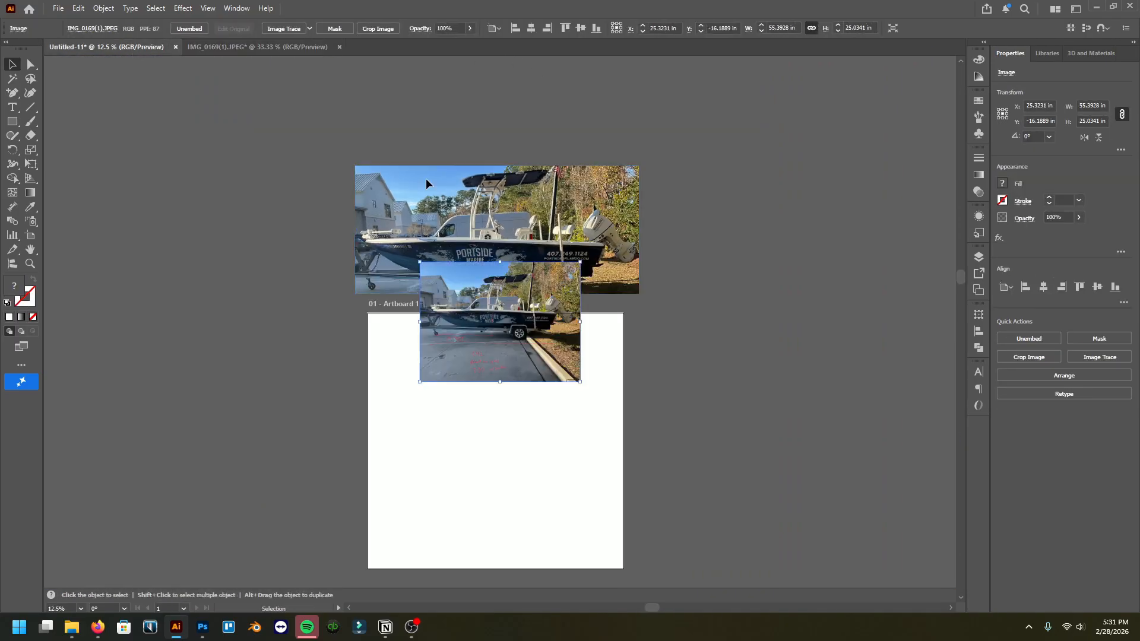
pyautogui.moveTo(487, 322); pyautogui.dragTo(424, 106)
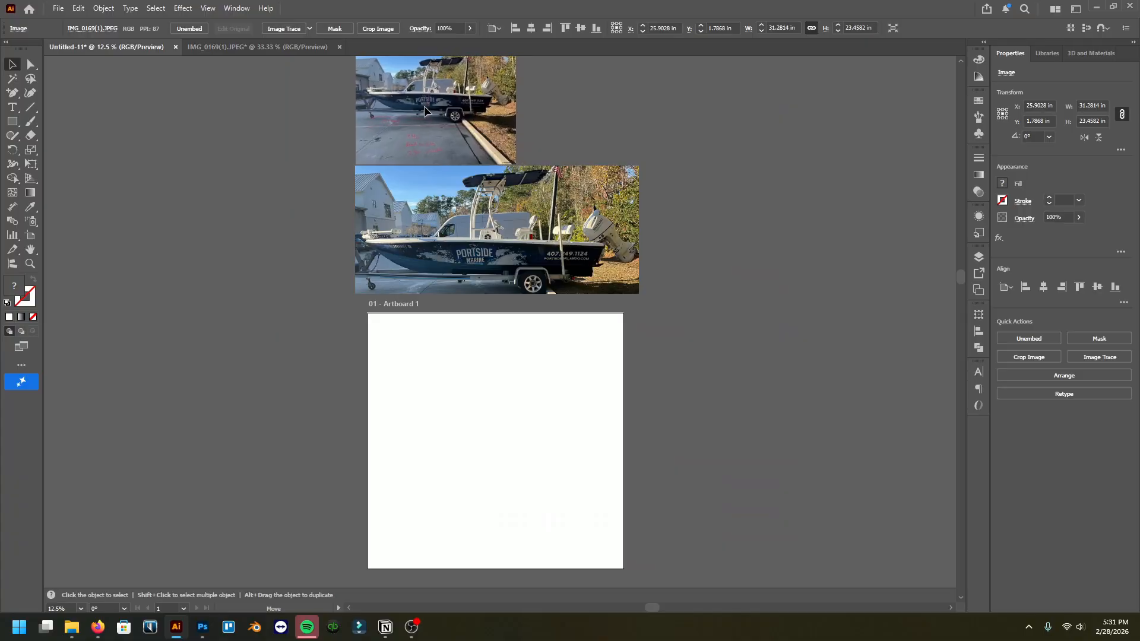
# Step: Examine both boat photos and the annotations above the artboard
pyautogui.keyDown('alt'); pyautogui.scroll(5, 425, 108); pyautogui.keyUp('alt')
pyautogui.scroll(3, 451, 196)
pyautogui.keyDown('alt'); pyautogui.scroll(-1, 456, 227); pyautogui.keyUp('alt')
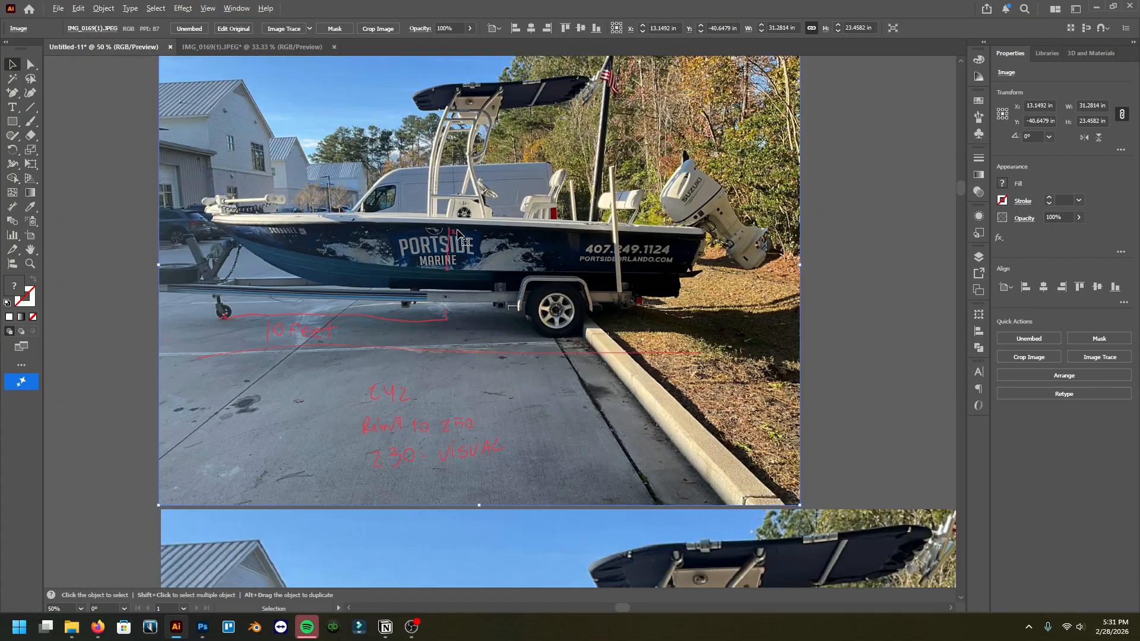
pyautogui.hscroll(-2, 454, 386)
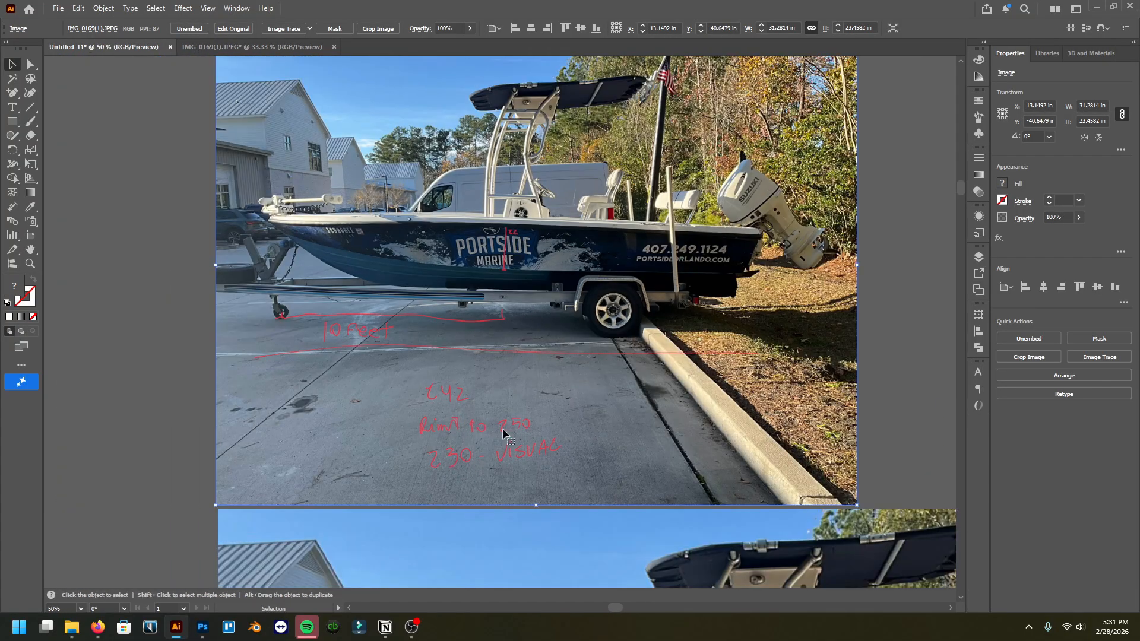
pyautogui.scroll(-2, 502, 418)
pyautogui.keyDown('alt'); pyautogui.scroll(-1, 499, 399); pyautogui.keyUp('alt')
pyautogui.scroll(-3, 511, 392)
pyautogui.scroll(-2, 521, 389)
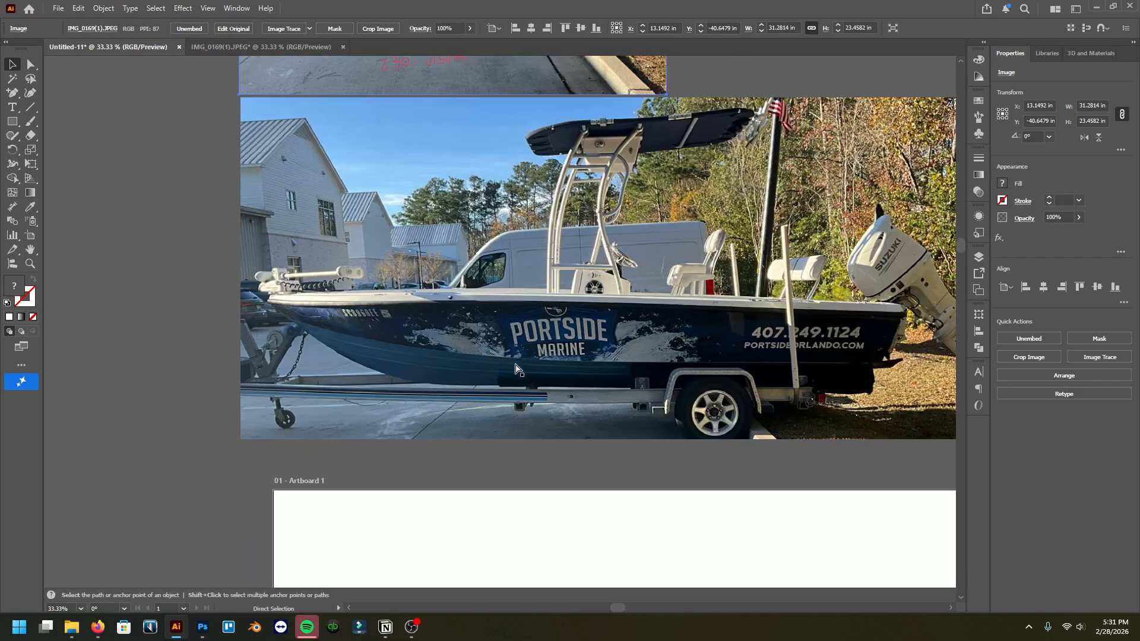
pyautogui.keyDown('alt'); pyautogui.scroll(-2, 510, 356); pyautogui.keyUp('alt')
pyautogui.scroll(-3, 510, 350)
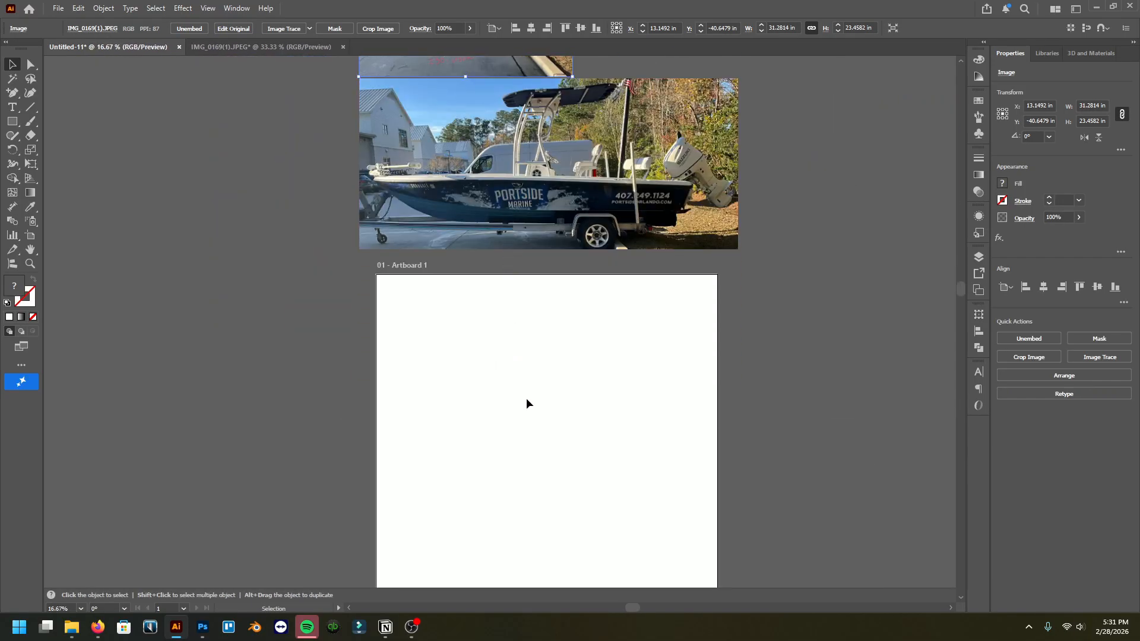
pyautogui.scroll(1, 565, 404)
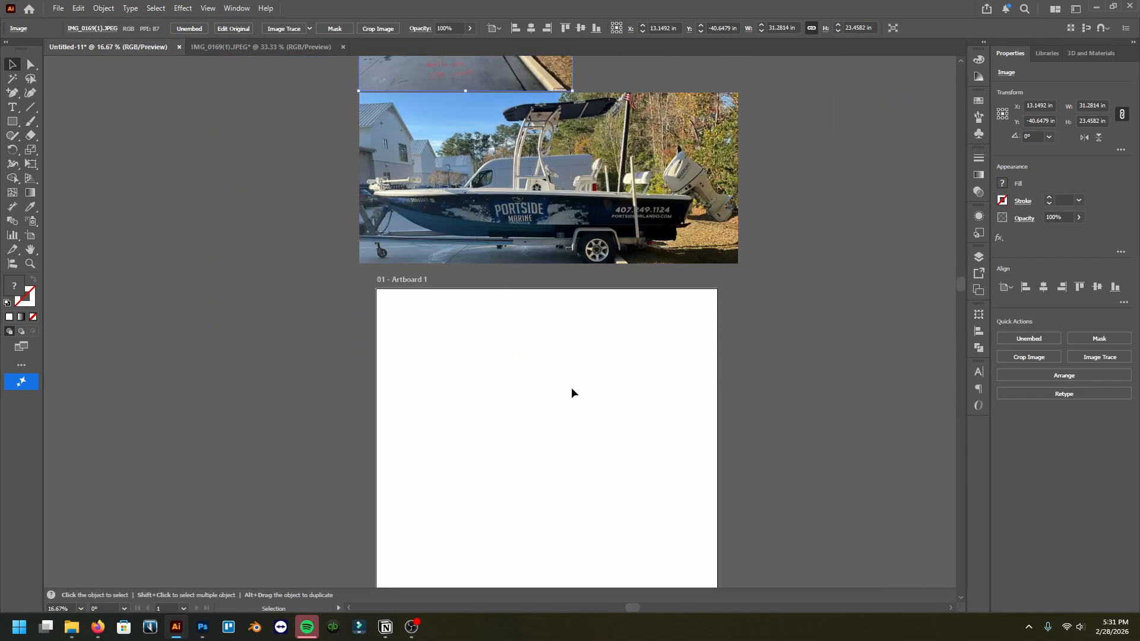
pyautogui.scroll(5, 572, 392)
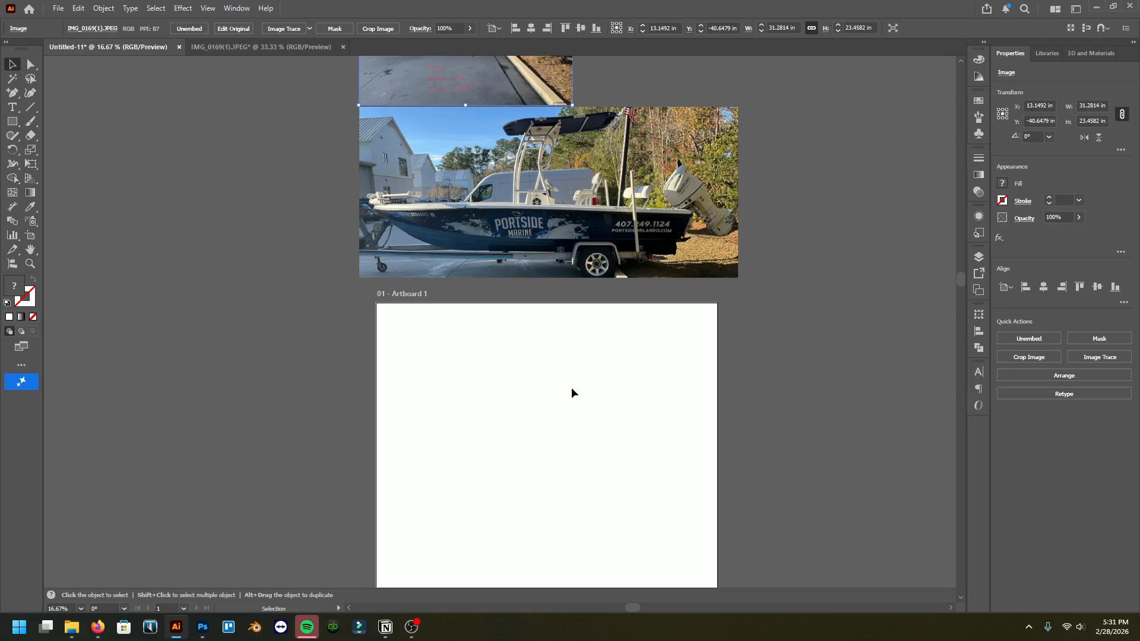
pyautogui.scroll(-1, 591, 397)
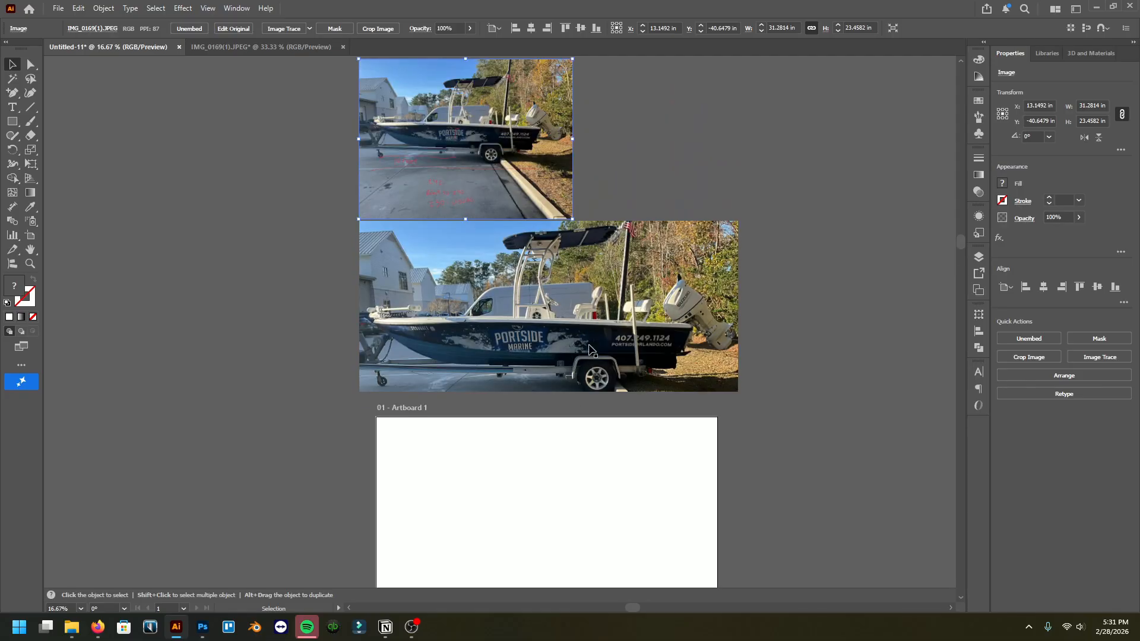
pyautogui.keyDown('alt'); pyautogui.scroll(4, 447, 209); pyautogui.keyUp('alt')
pyautogui.scroll(-1, 437, 305)
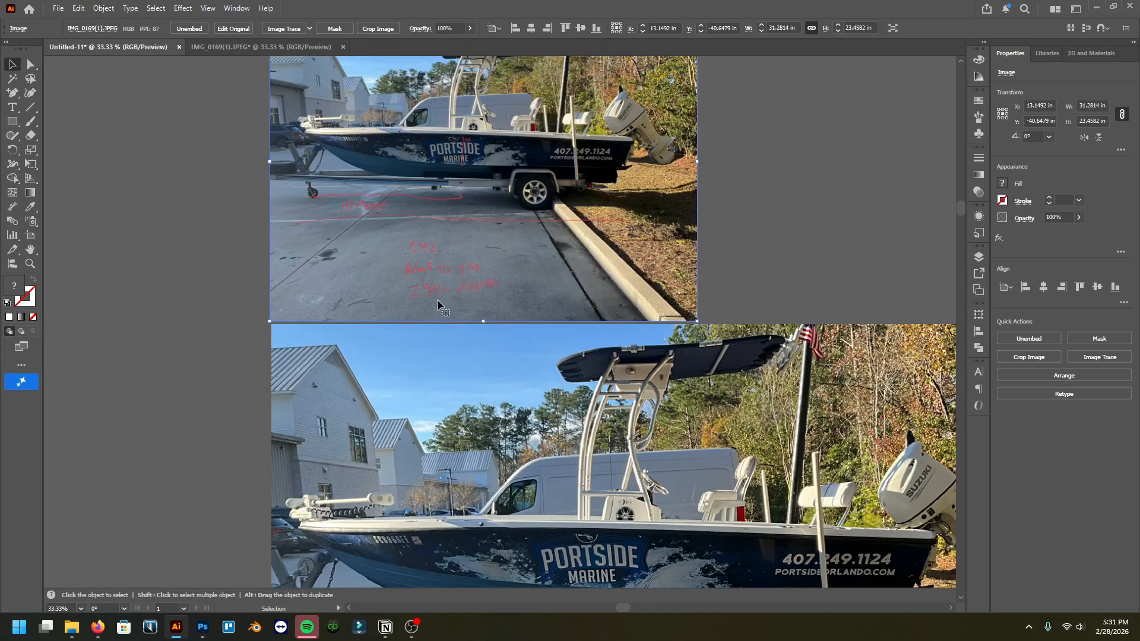
pyautogui.scroll(2, 438, 303)
pyautogui.scroll(-4, 533, 286)
pyautogui.keyDown('alt'); pyautogui.scroll(-5, 534, 287); pyautogui.keyUp('alt')
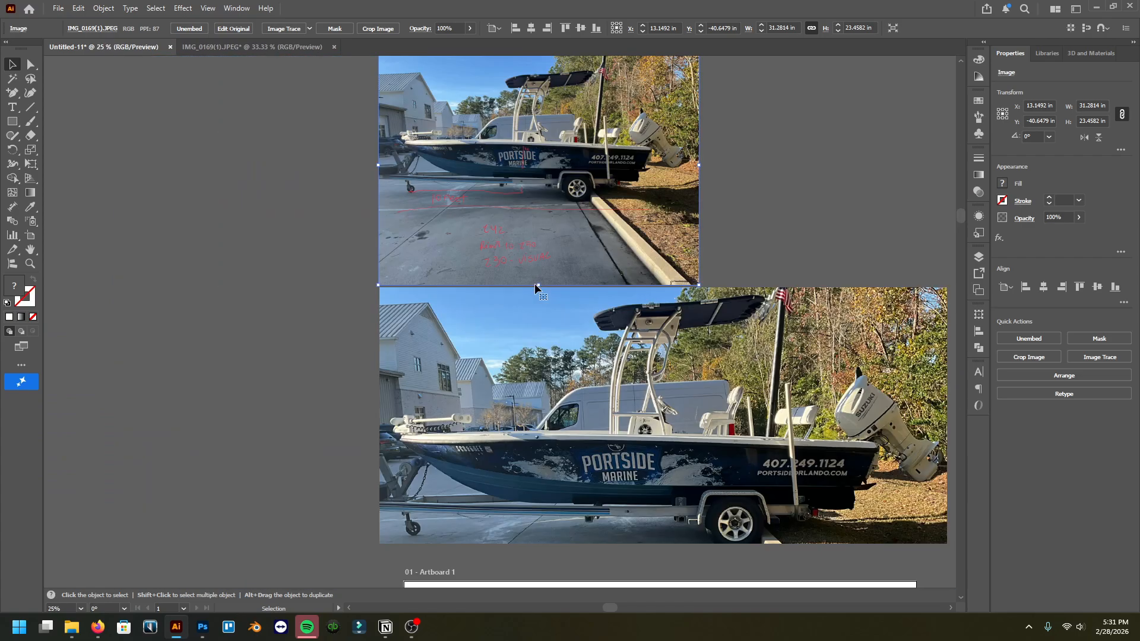
pyautogui.scroll(-4, 525, 291)
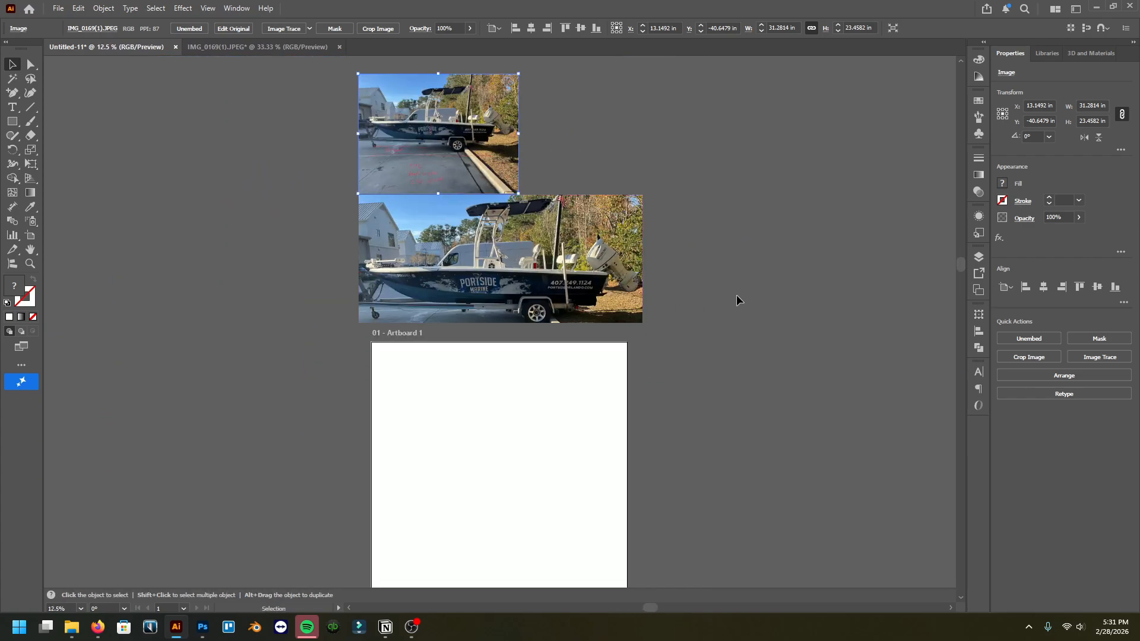
# Step: Edit the artboard from Document Setup and set its width to 23 in
pyautogui.click(738, 300)
pyautogui.scroll(-4, 634, 174)
pyautogui.scroll(3, 557, 312)
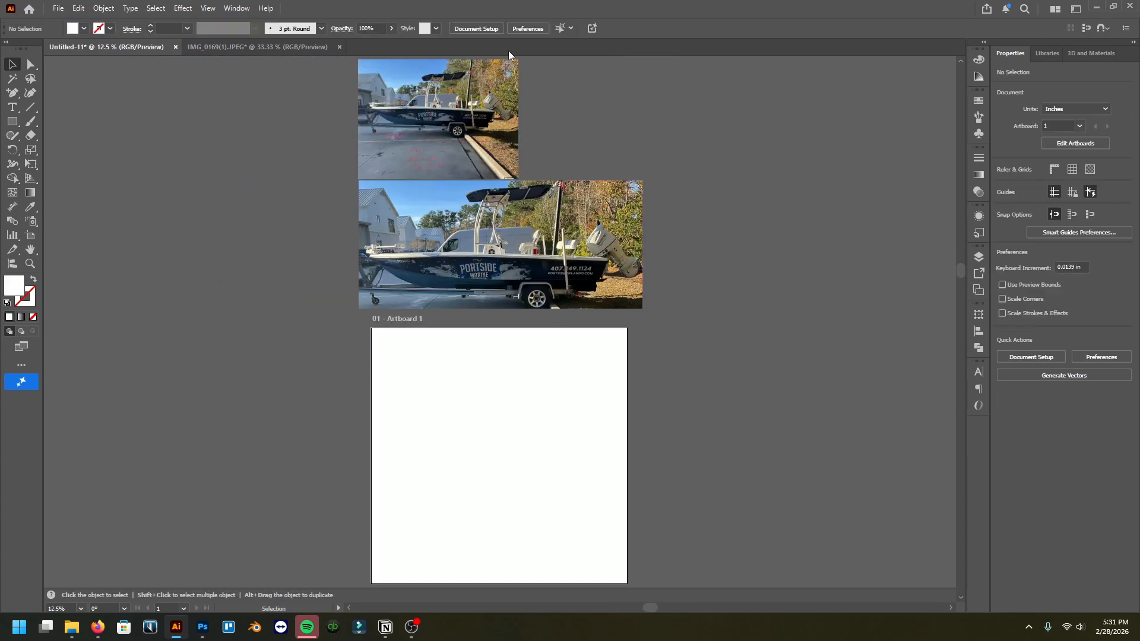
pyautogui.click(483, 28)
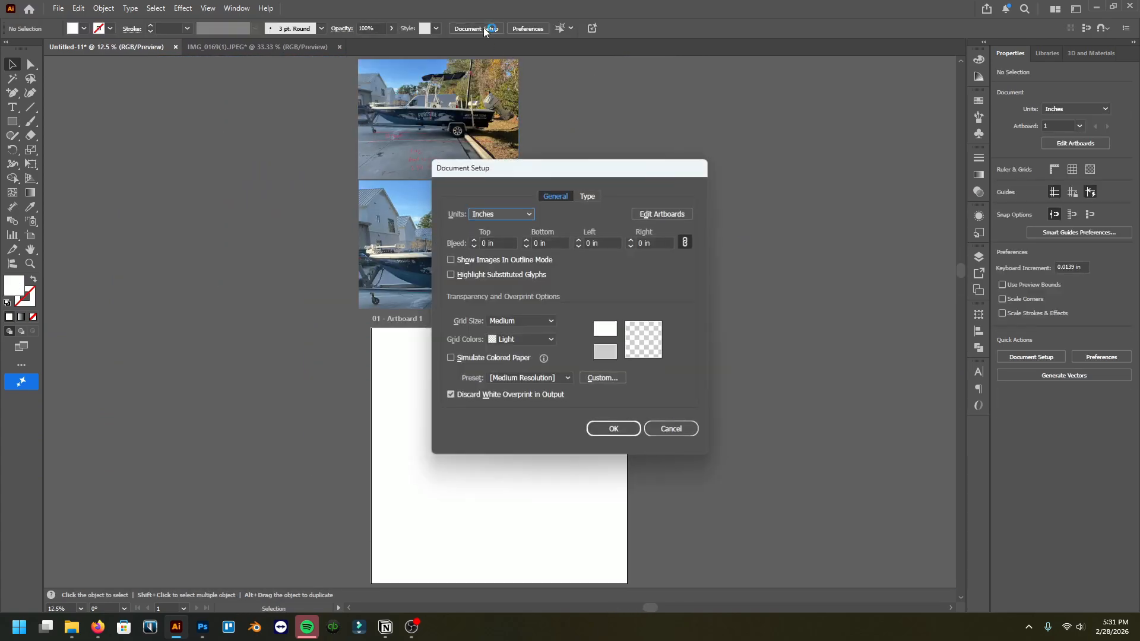
pyautogui.click(660, 215)
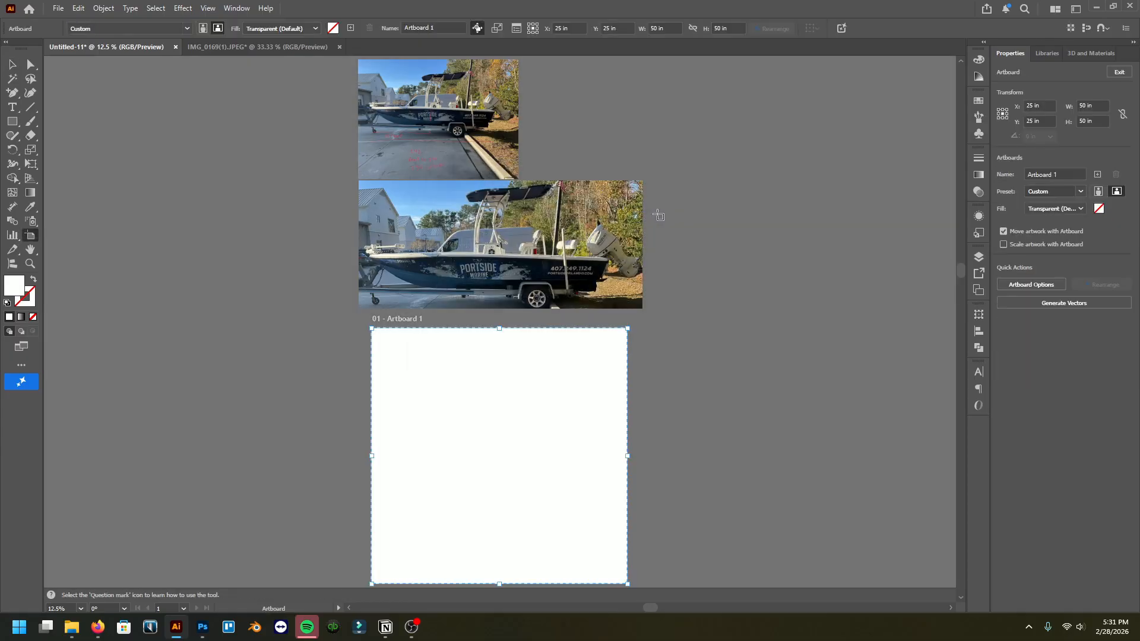
pyautogui.click(662, 27)
pyautogui.write('23')
pyautogui.press('Tab')
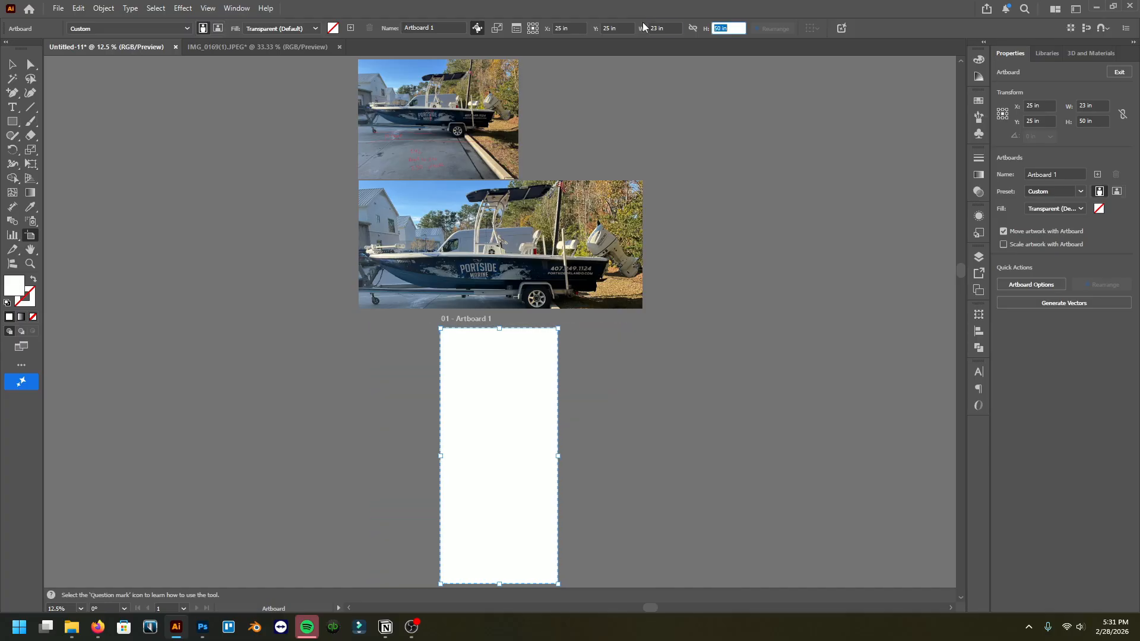
# Step: Set the artboard height to 2.2 in and leave artboard editing
pyautogui.write('2.2')
pyautogui.press('Return')
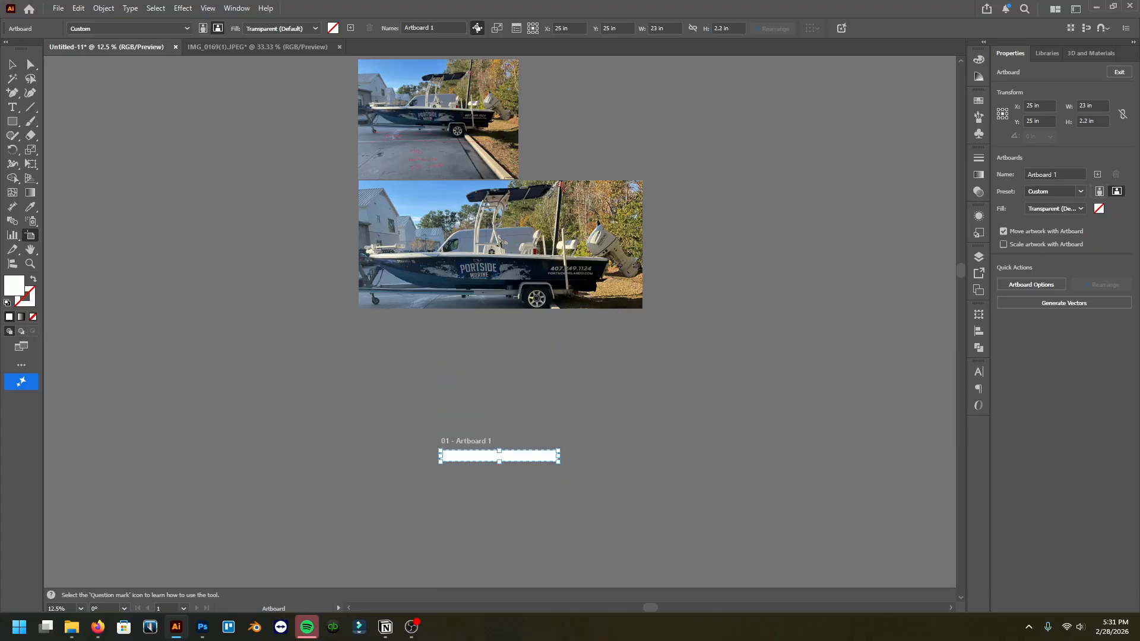
pyautogui.click(13, 65)
# Step: Move the lower boat photo over the artboard and scale it to about 27.3 in wide
pyautogui.scroll(-1, 500, 326)
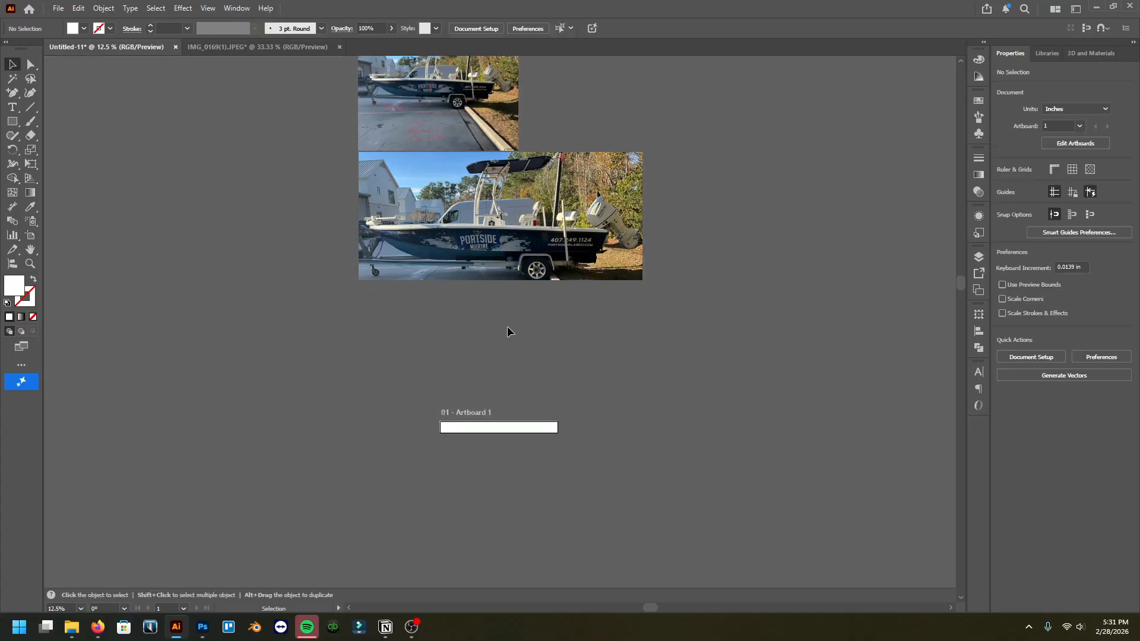
pyautogui.scroll(-3, 507, 326)
pyautogui.scroll(2, 513, 339)
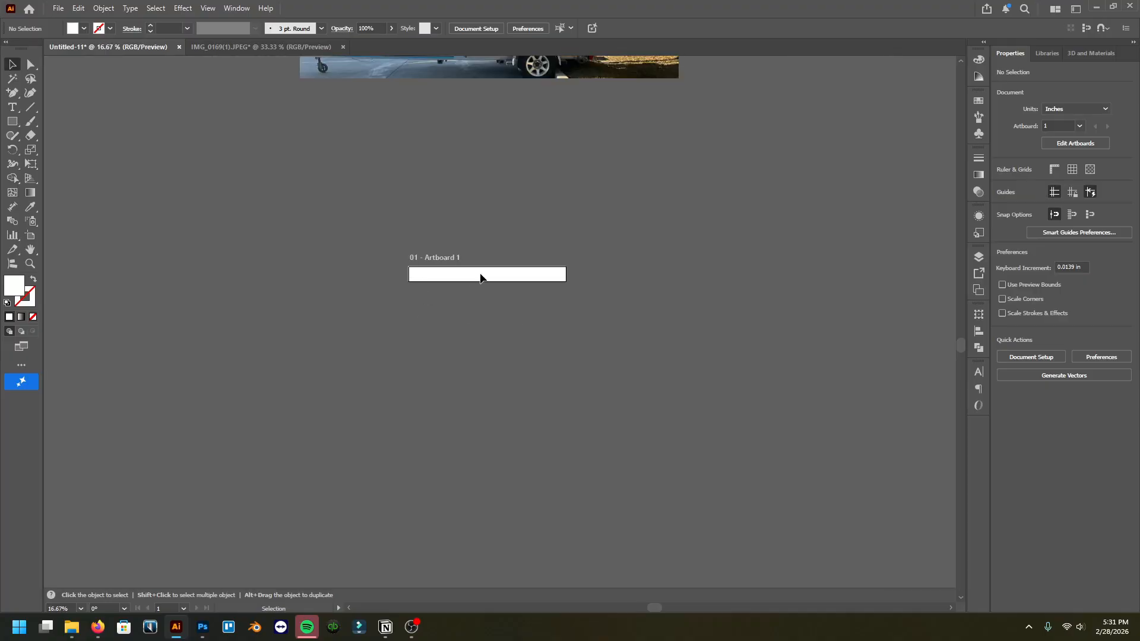
pyautogui.scroll(4, 542, 238)
pyautogui.click(488, 115)
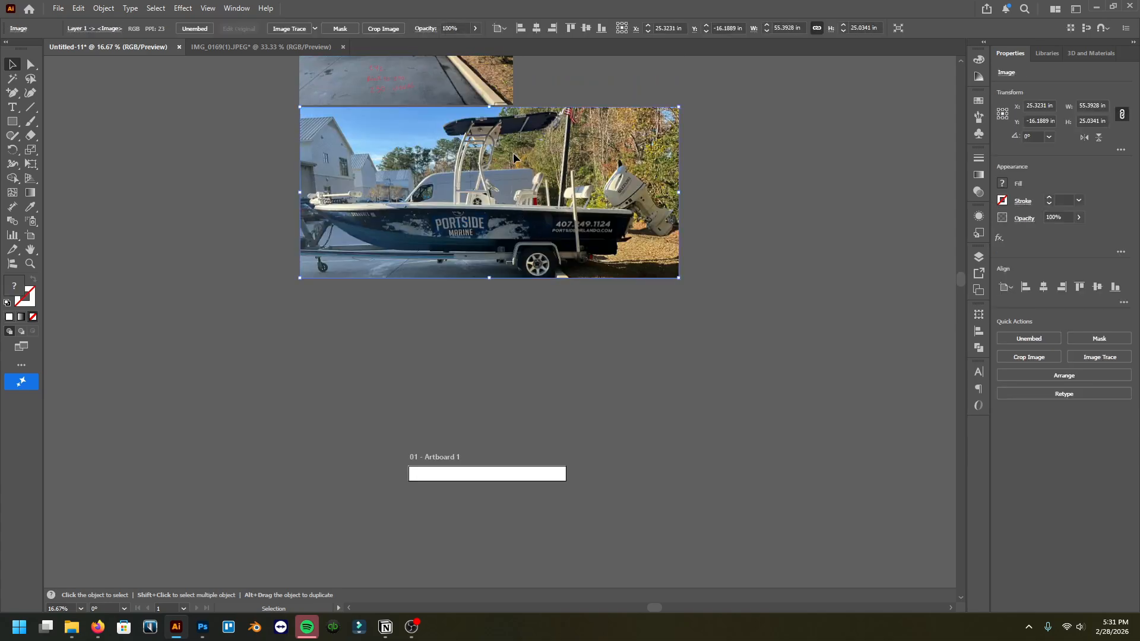
pyautogui.moveTo(489, 109); pyautogui.dragTo(545, 407)
pyautogui.moveTo(497, 327); pyautogui.dragTo(500, 418)
pyautogui.scroll(-2, 500, 398)
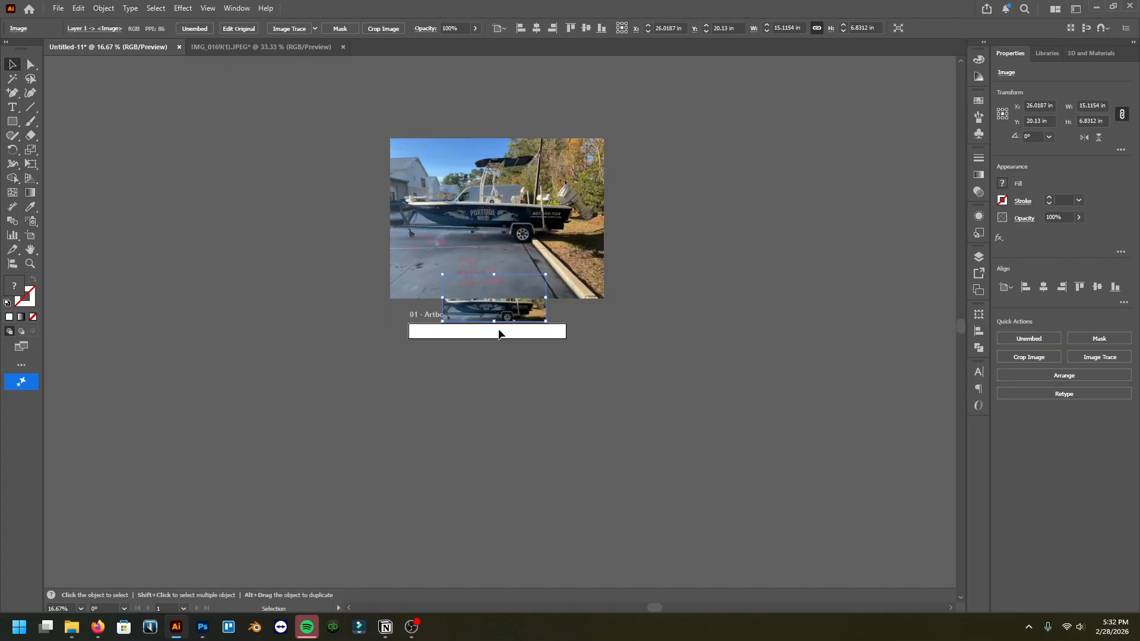
pyautogui.scroll(4, 497, 327)
pyautogui.moveTo(495, 341); pyautogui.dragTo(524, 488)
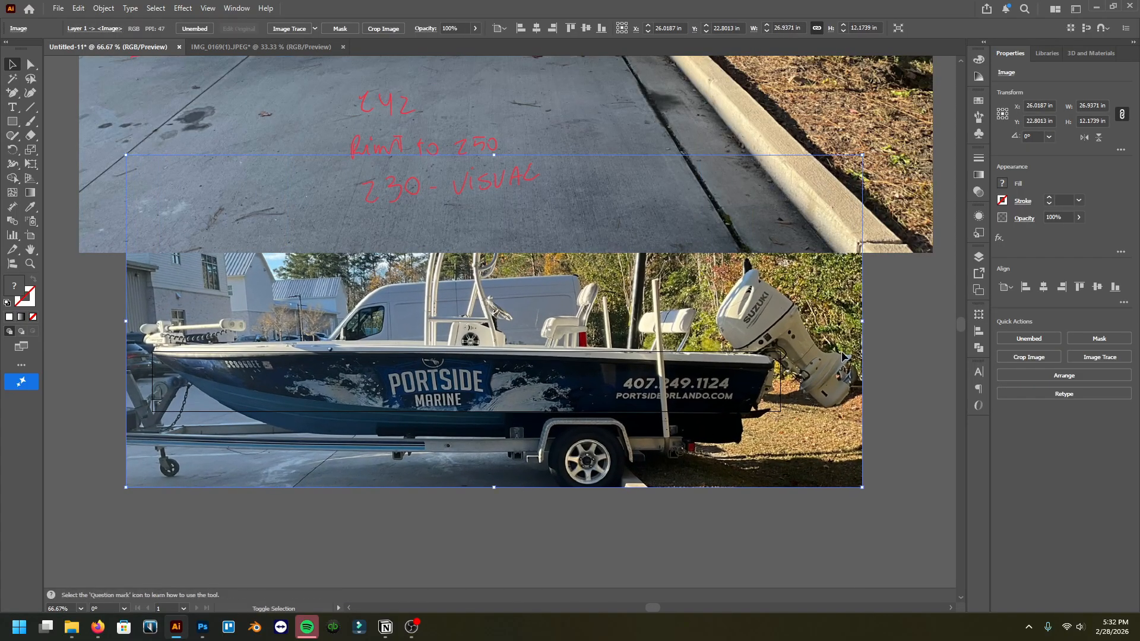
pyautogui.moveTo(862, 322); pyautogui.dragTo(872, 322)
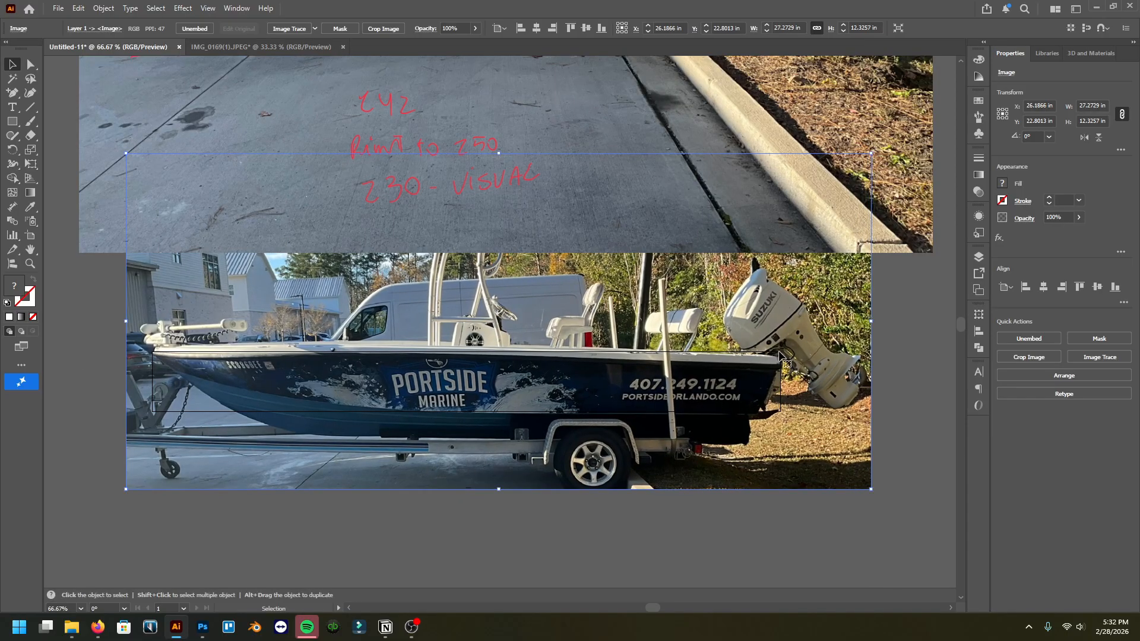
# Step: Scale down the annotated boat photo and move it above the resized photo
pyautogui.scroll(-2, 296, 324)
pyautogui.scroll(1, 396, 238)
pyautogui.click(429, 234)
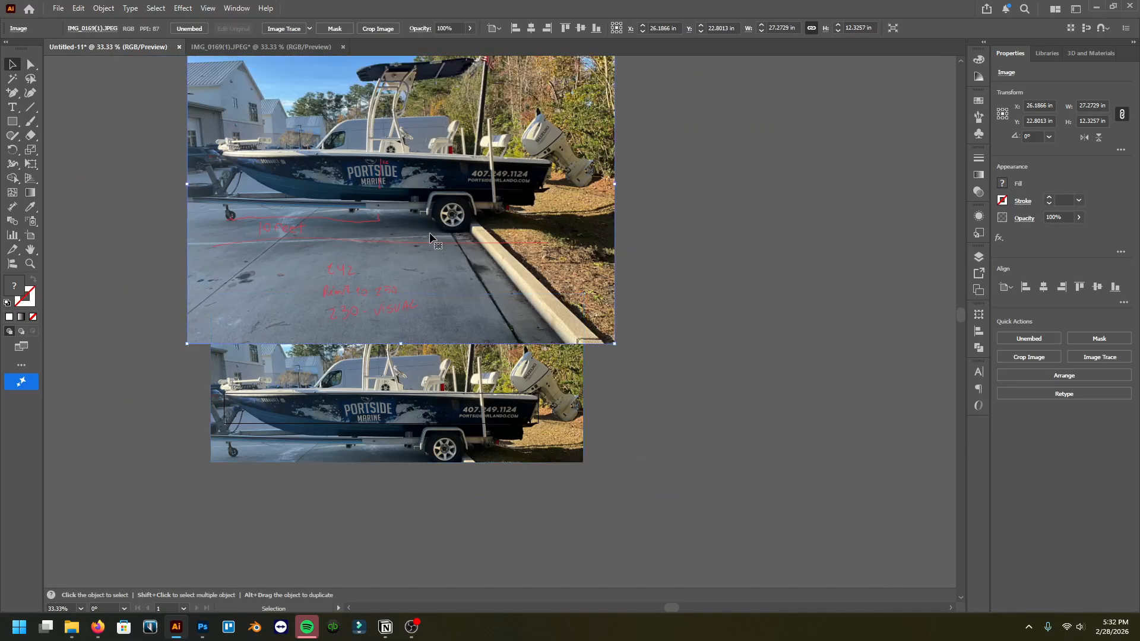
pyautogui.moveTo(616, 185); pyautogui.dragTo(339, 185)
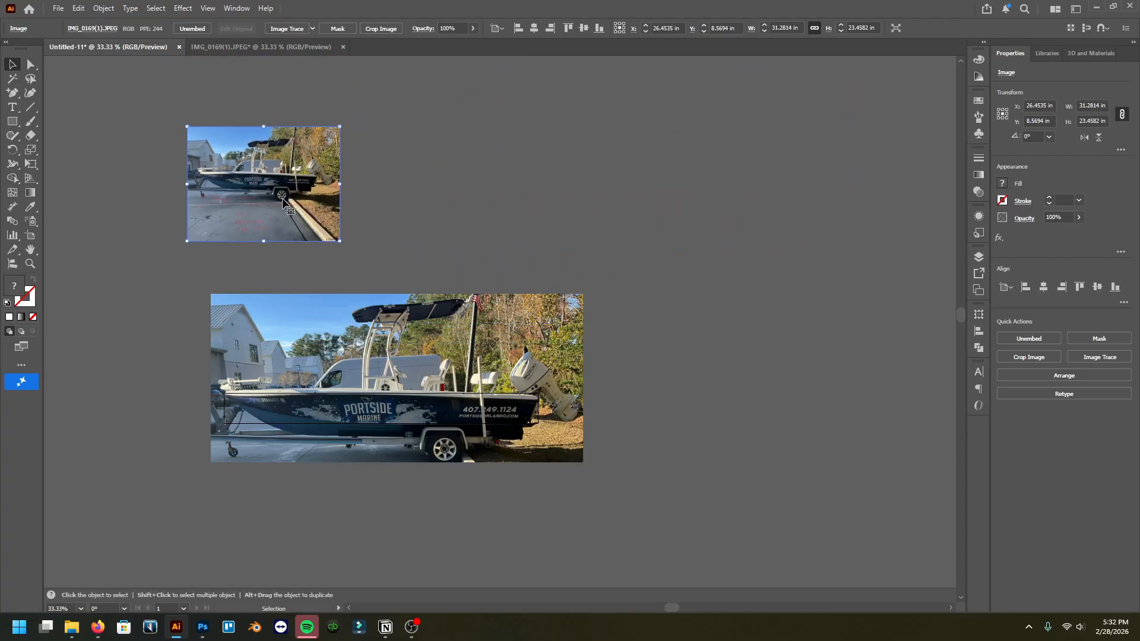
pyautogui.moveTo(202, 214); pyautogui.dragTo(314, 173)
pyautogui.click(546, 228)
# Step: Straighten the lower boat photo by rotating it slightly, about 0.36°
pyautogui.hscroll(-6, 543, 229)
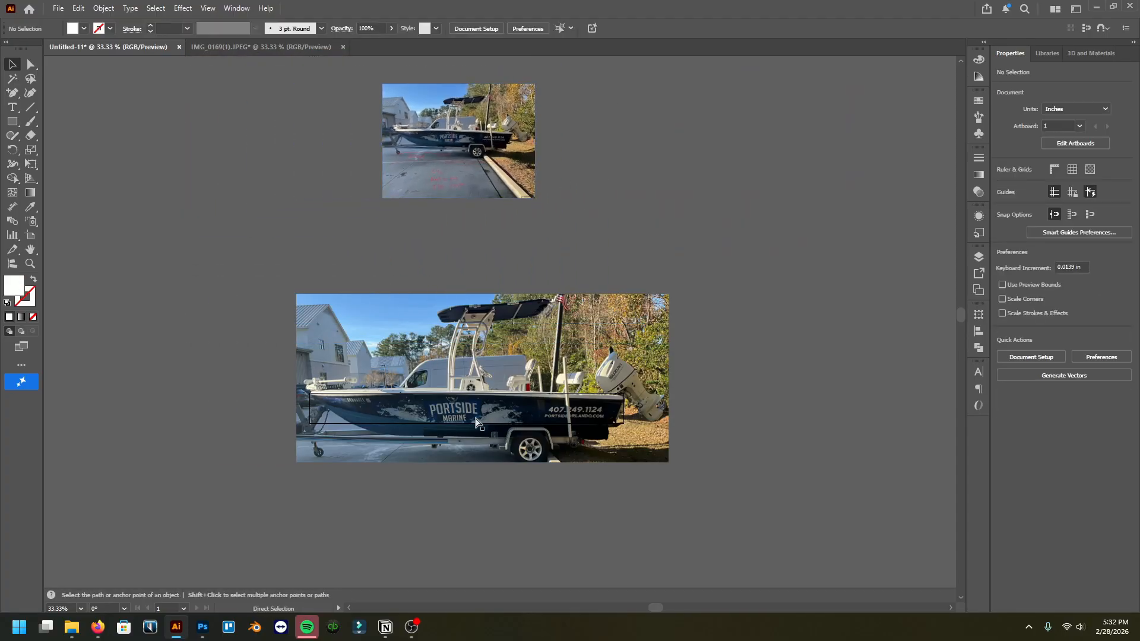
pyautogui.hscroll(-1, 455, 410)
pyautogui.scroll(1, 451, 409)
pyautogui.scroll(1, 250, 392)
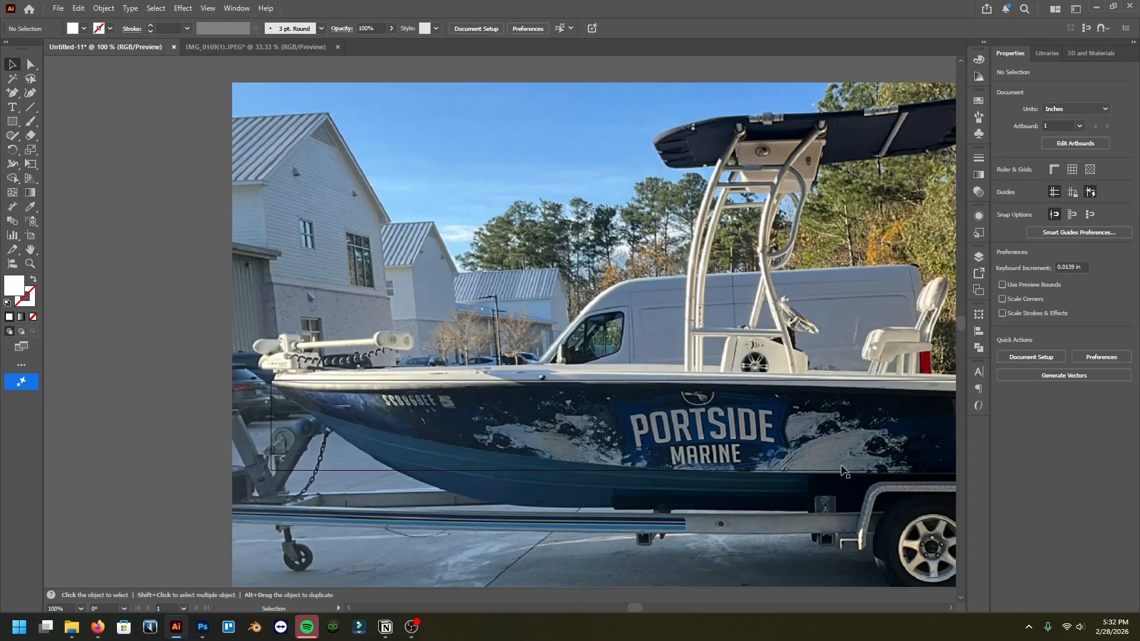
pyautogui.scroll(1, 803, 401)
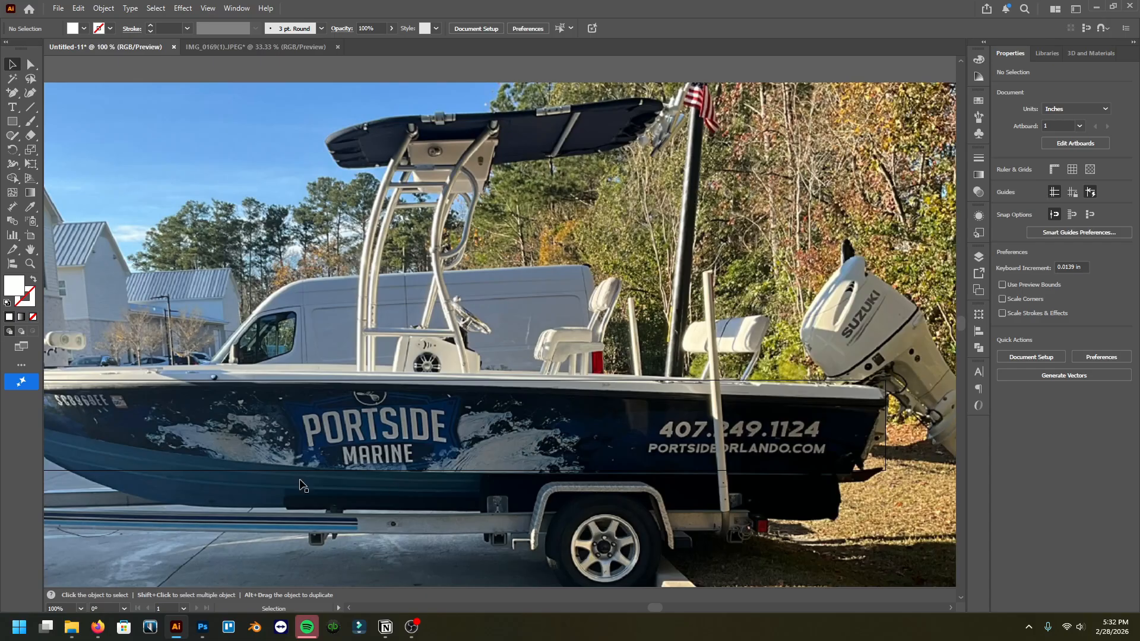
pyautogui.scroll(-1, 300, 485)
pyautogui.scroll(-2, 440, 410)
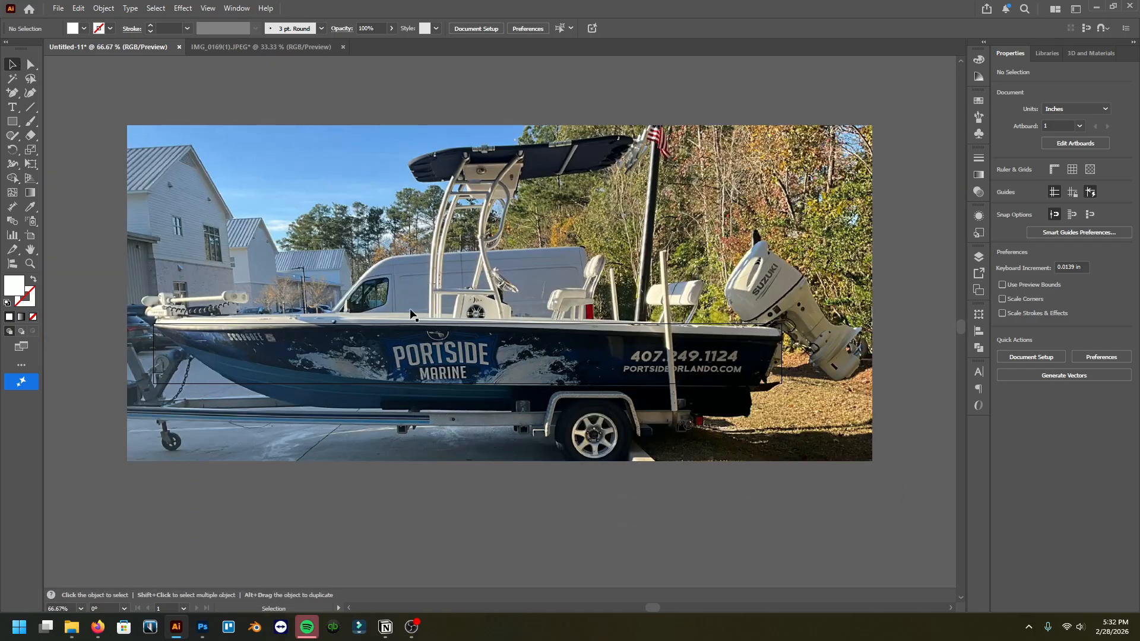
pyautogui.click(529, 362)
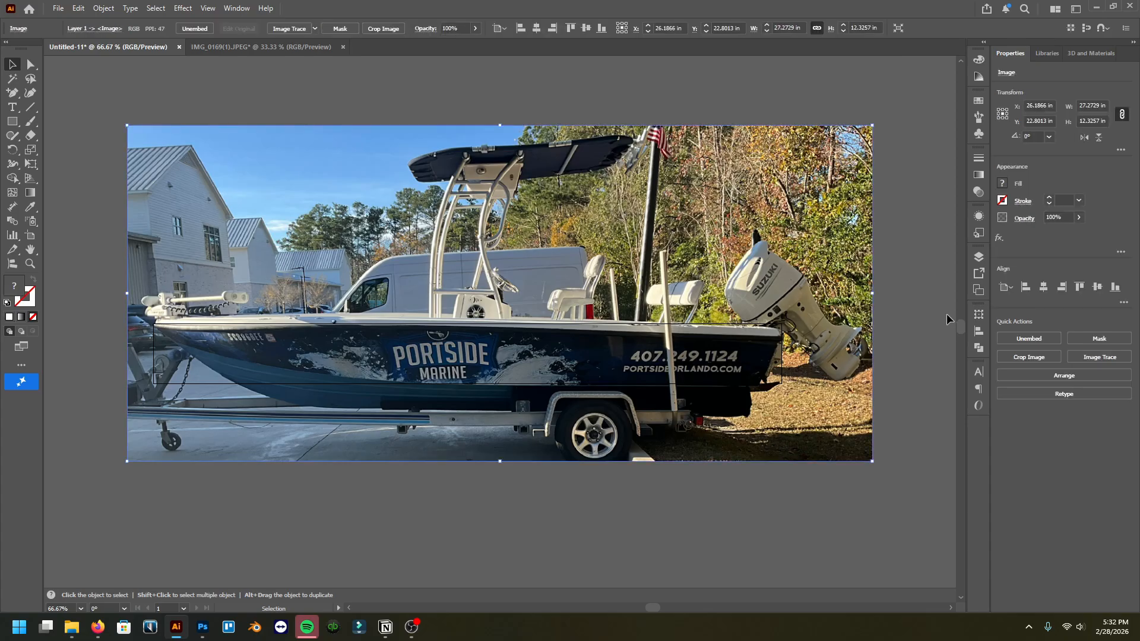
pyautogui.moveTo(880, 295); pyautogui.dragTo(885, 294)
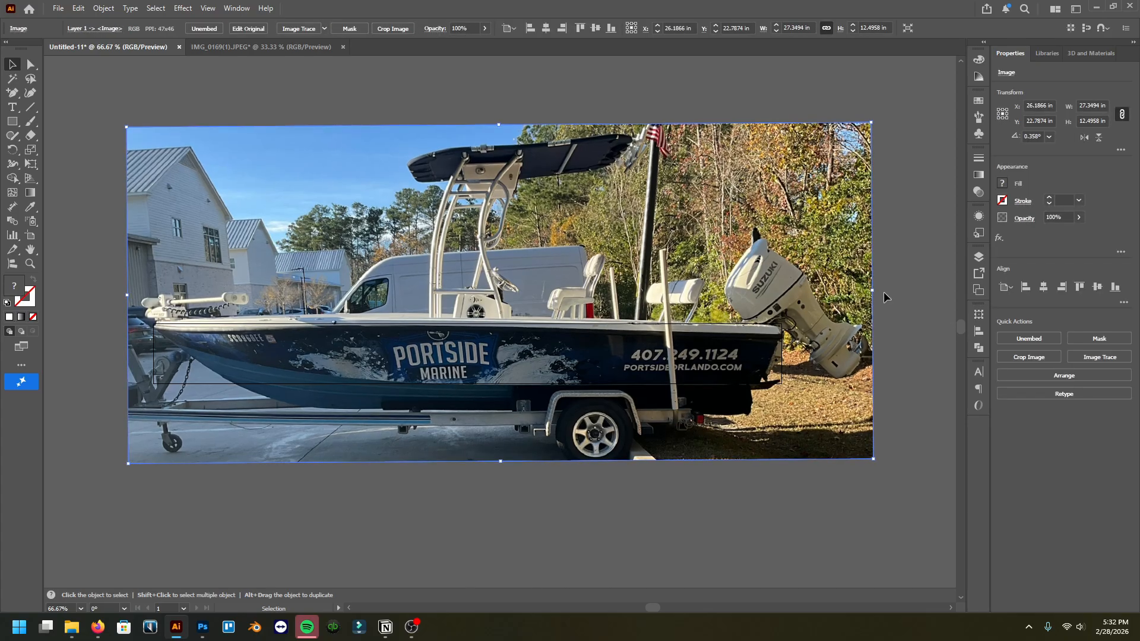
# Step: Zoom in to examine the hand-written annotations and measurements on the reference photo
pyautogui.scroll(6, 464, 197)
pyautogui.scroll(4, 419, 218)
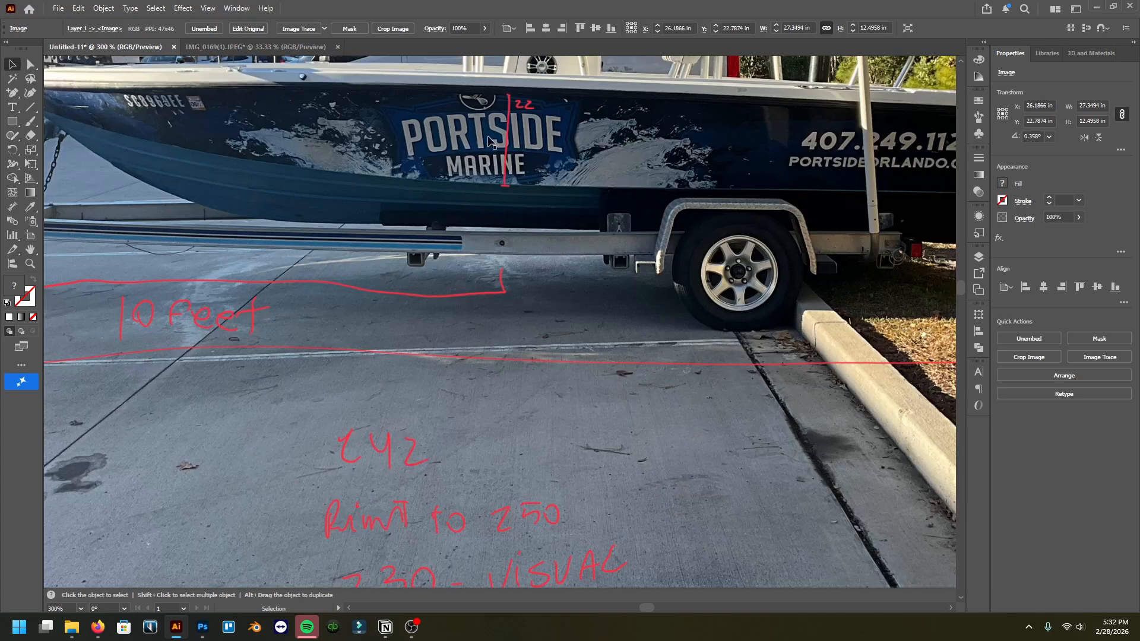
pyautogui.scroll(-3, 337, 315)
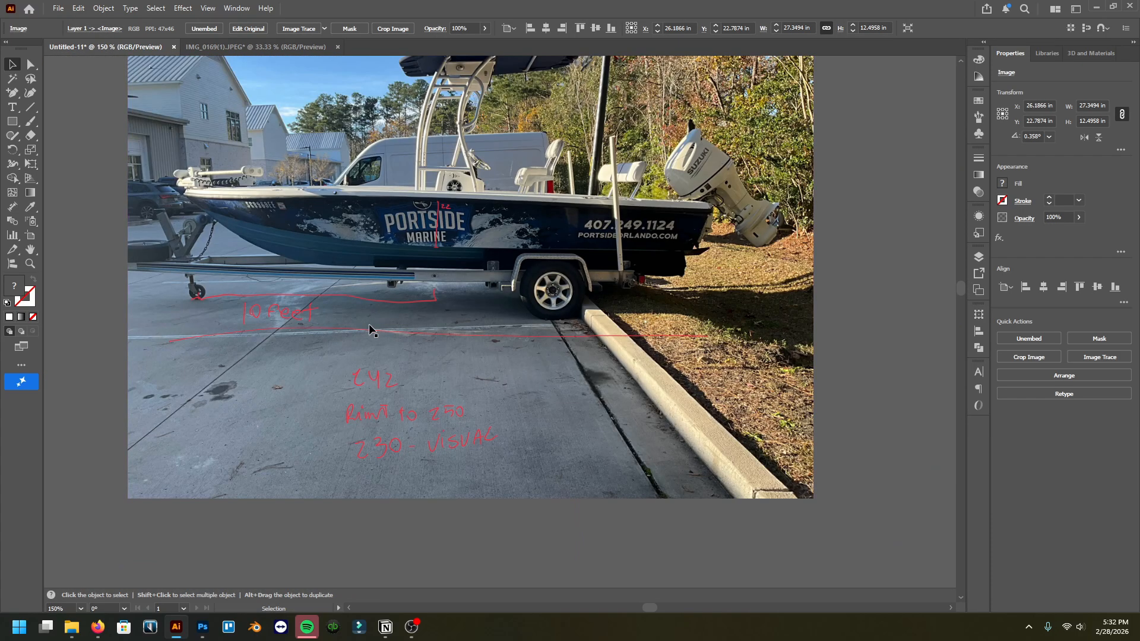
pyautogui.scroll(-1, 369, 323)
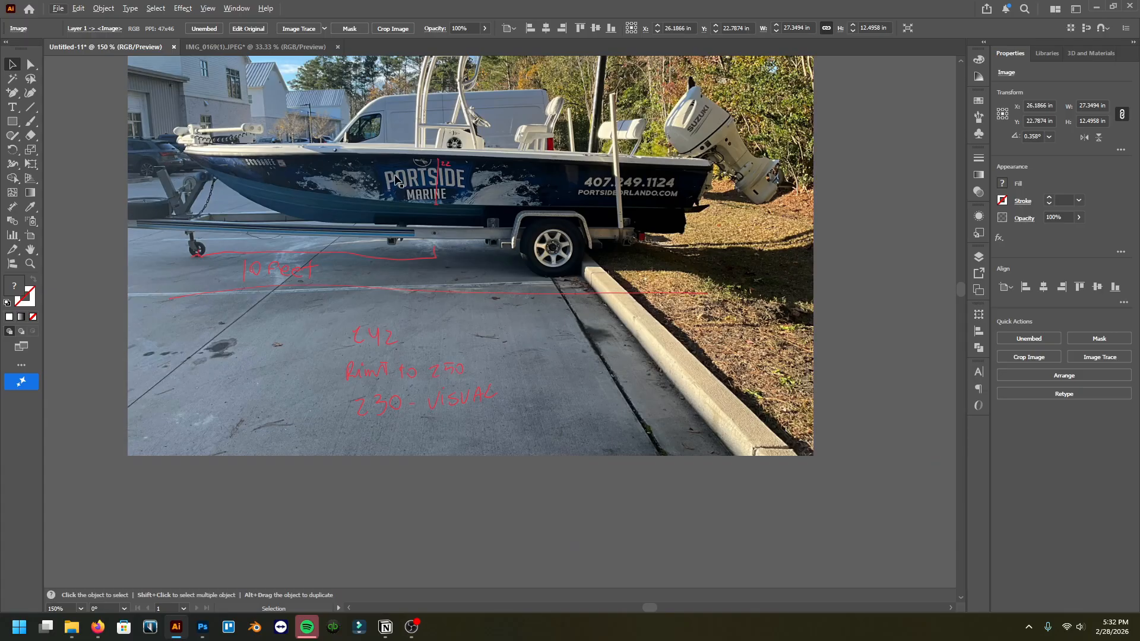
pyautogui.scroll(-5, 415, 214)
pyautogui.scroll(-2, 451, 268)
pyautogui.scroll(-4, 463, 285)
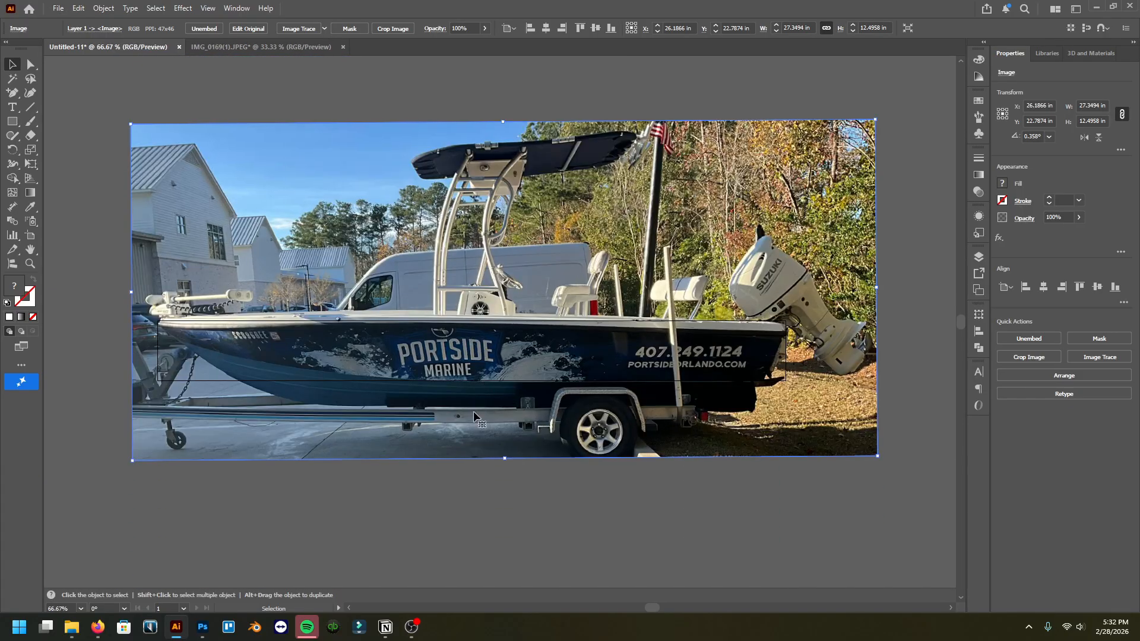
pyautogui.hscroll(-1, 478, 380)
pyautogui.hscroll(1, 515, 344)
# Step: Create a rectangle 25 in wide and 2.2 in tall with the Rectangle tool
pyautogui.click(11, 121)
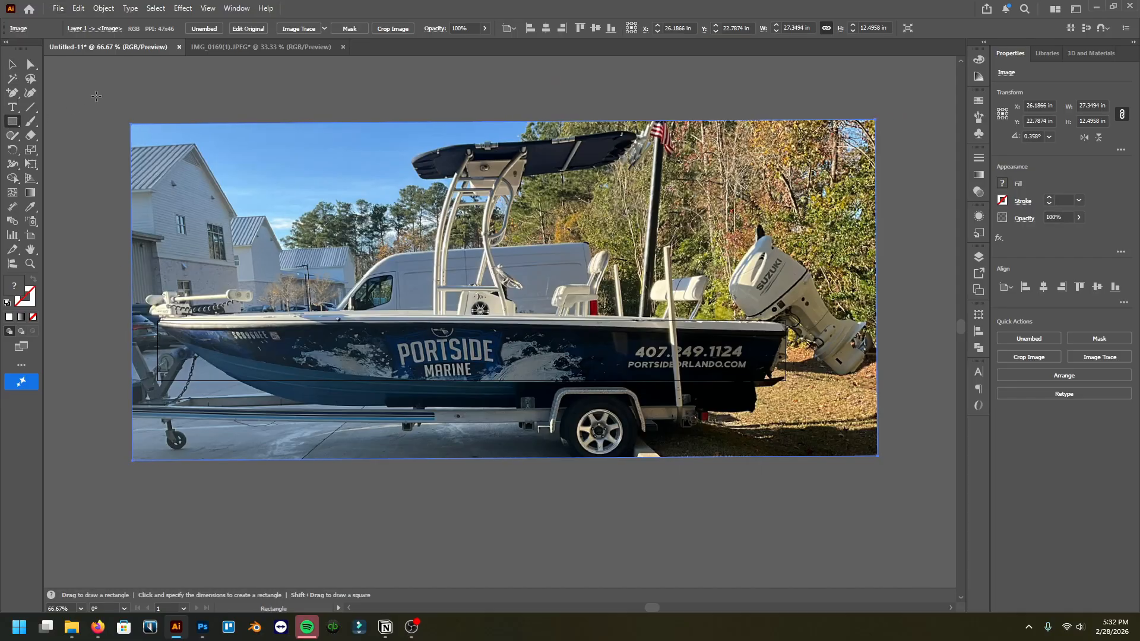
pyautogui.click(96, 96)
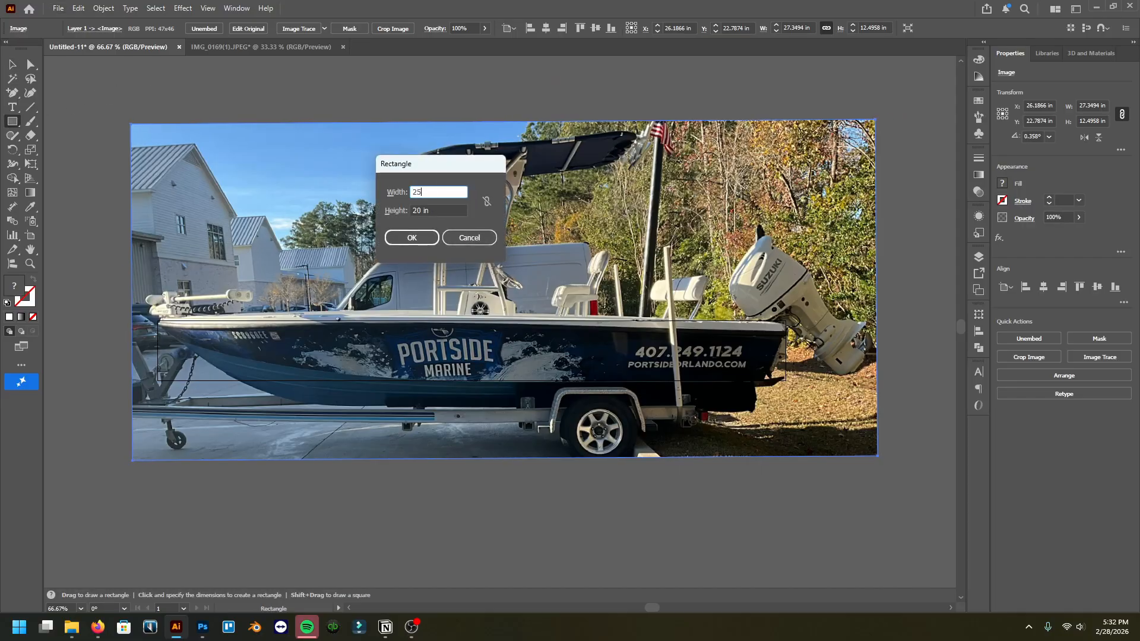
pyautogui.press('Tab')
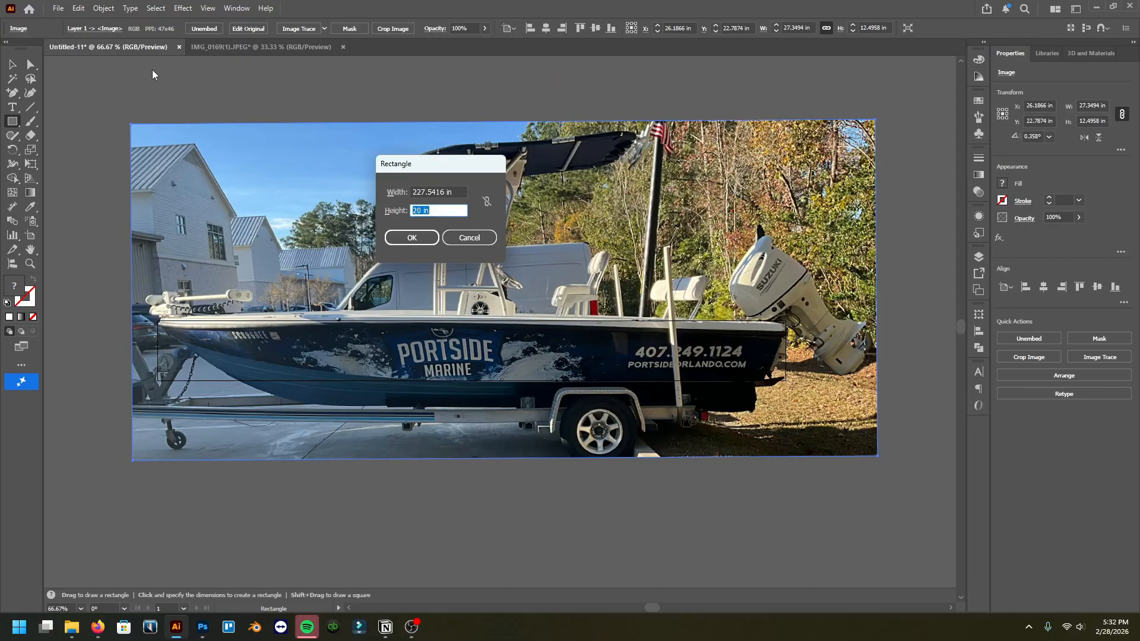
pyautogui.click(392, 188)
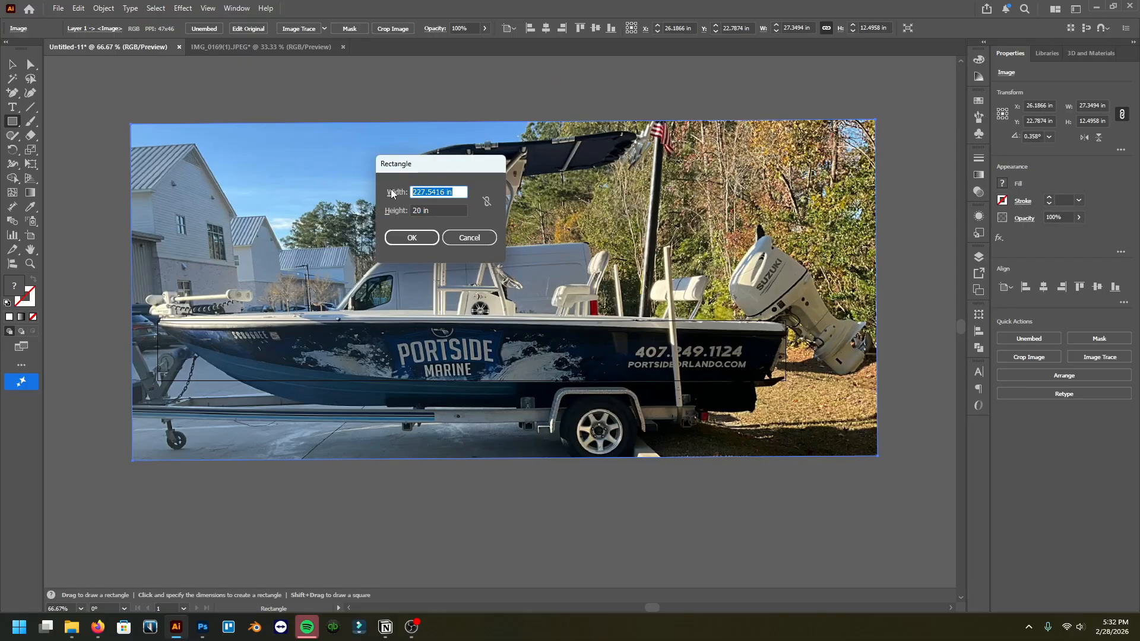
pyautogui.write('25')
pyautogui.press('Tab')
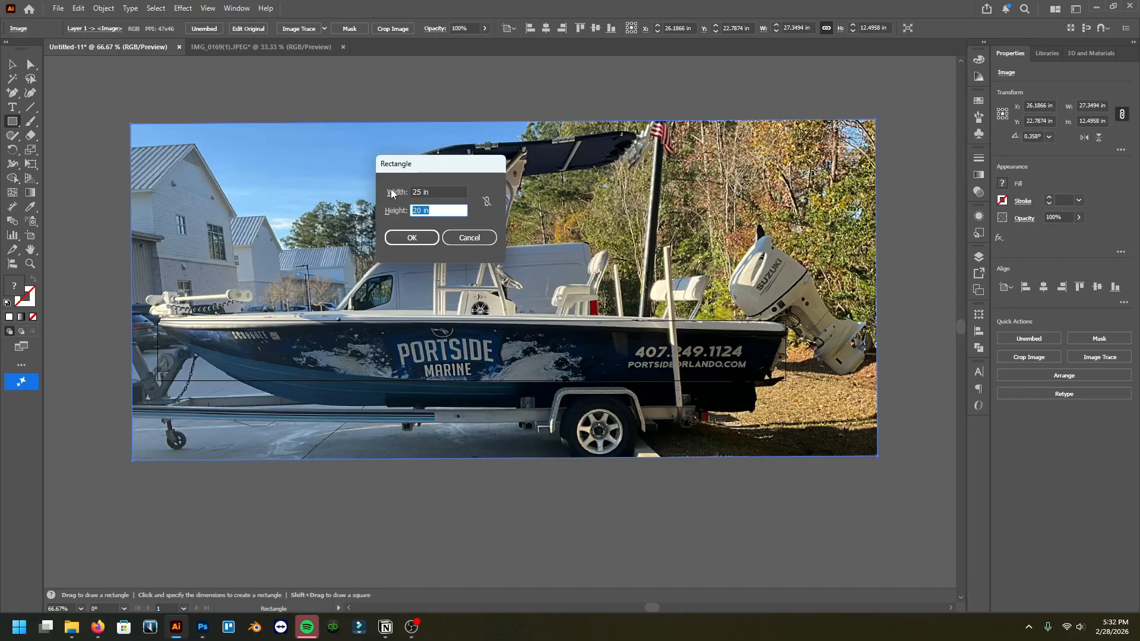
pyautogui.write('2.2')
pyautogui.press('Return')
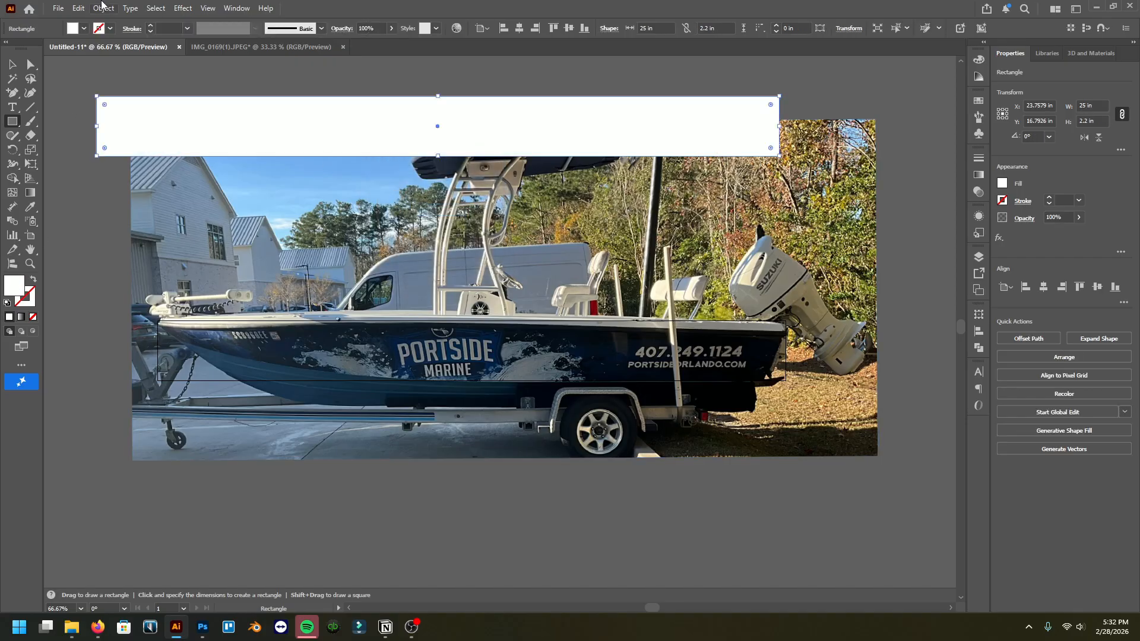
# Step: Give the rectangle no fill and a magenta 1 pt stroke
pyautogui.click(111, 29)
pyautogui.click(100, 87)
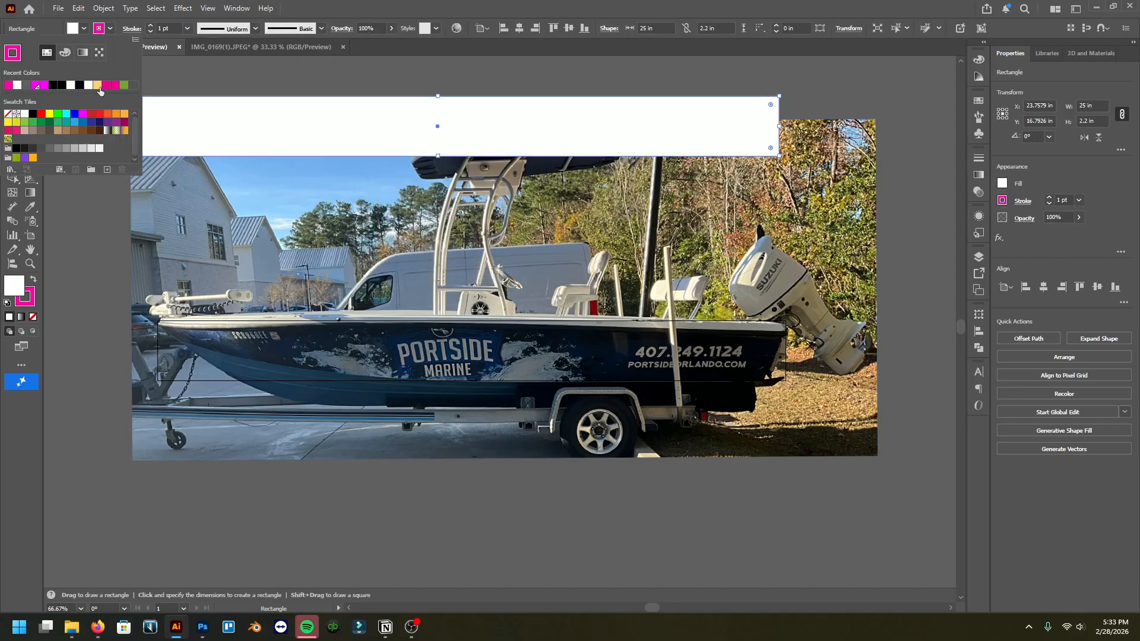
pyautogui.click(33, 317)
pyautogui.press('v')
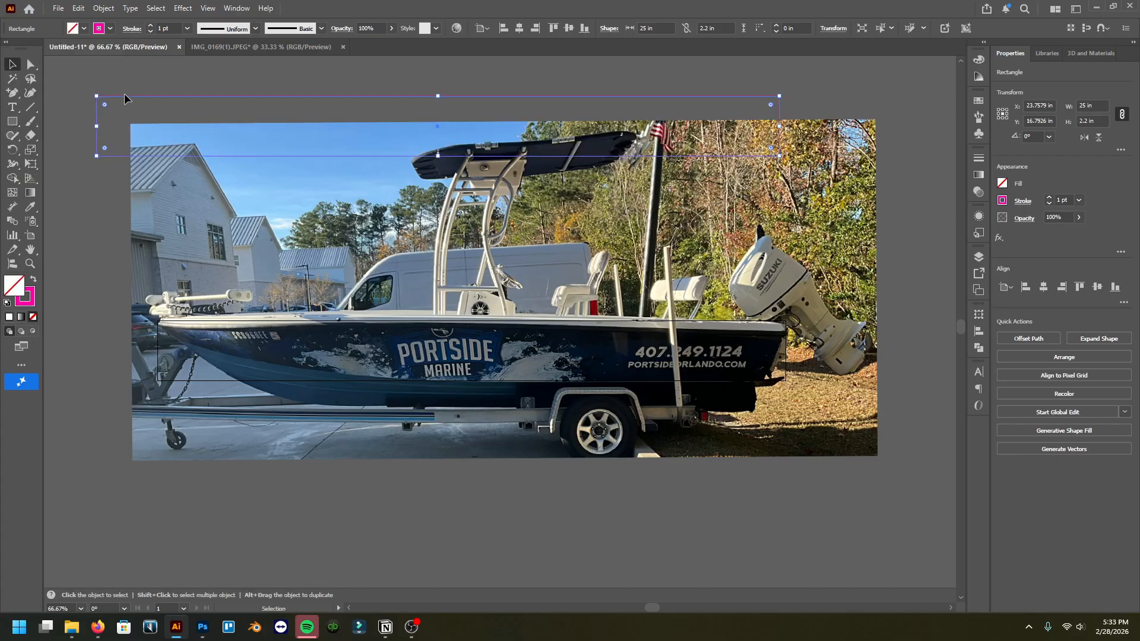
# Step: Move the rectangle and center it horizontally and vertically on the artboard
pyautogui.moveTo(123, 100); pyautogui.dragTo(132, 121)
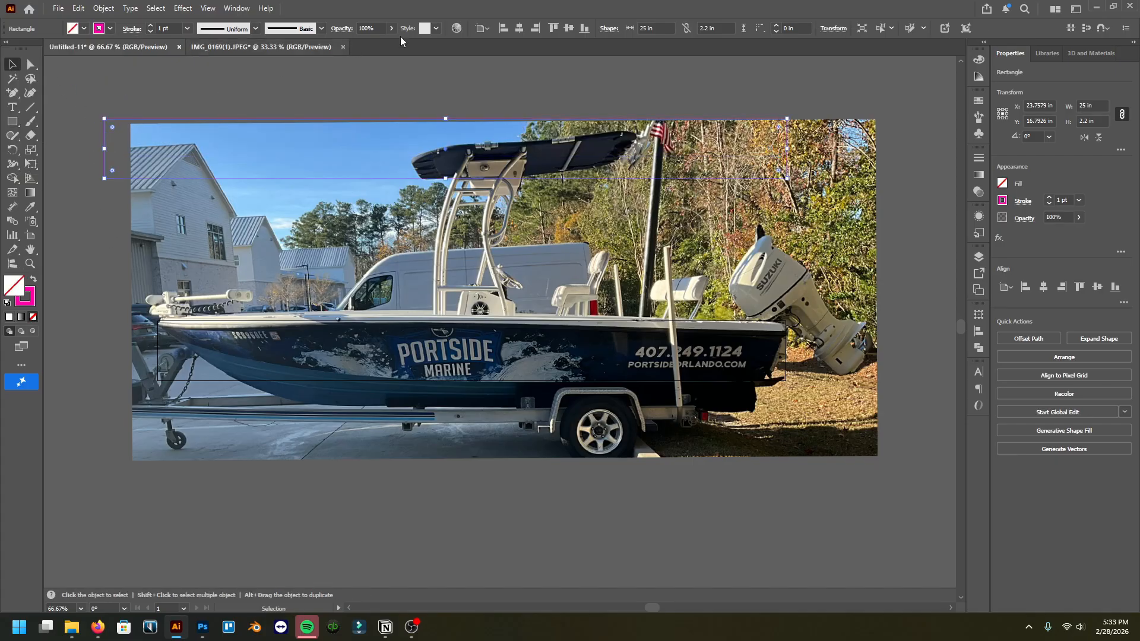
pyautogui.click(519, 28)
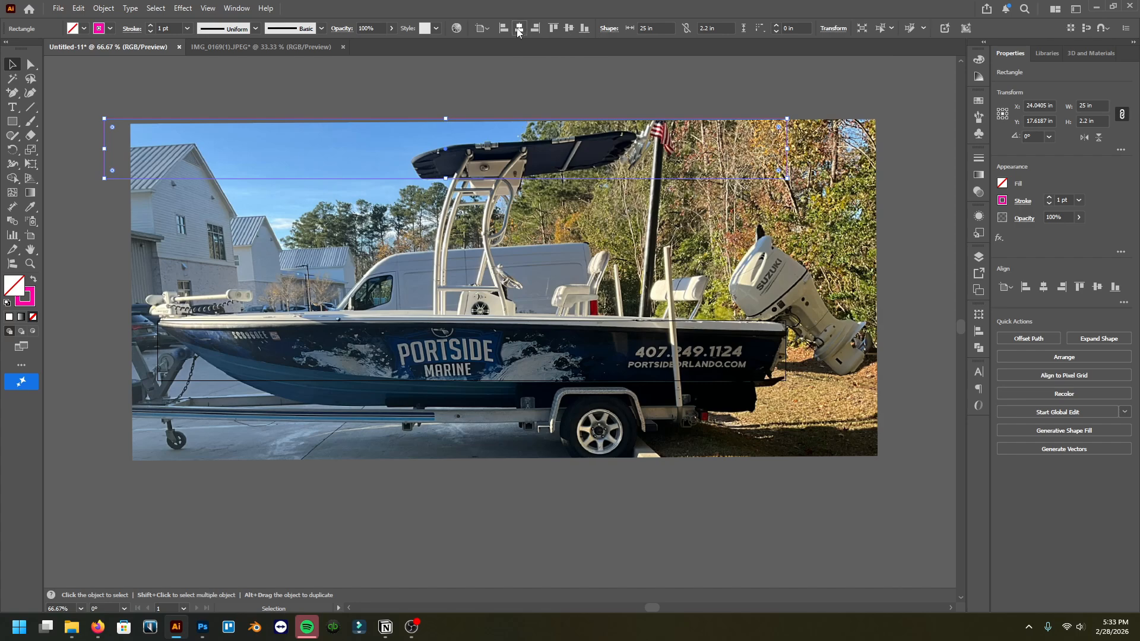
pyautogui.click(567, 30)
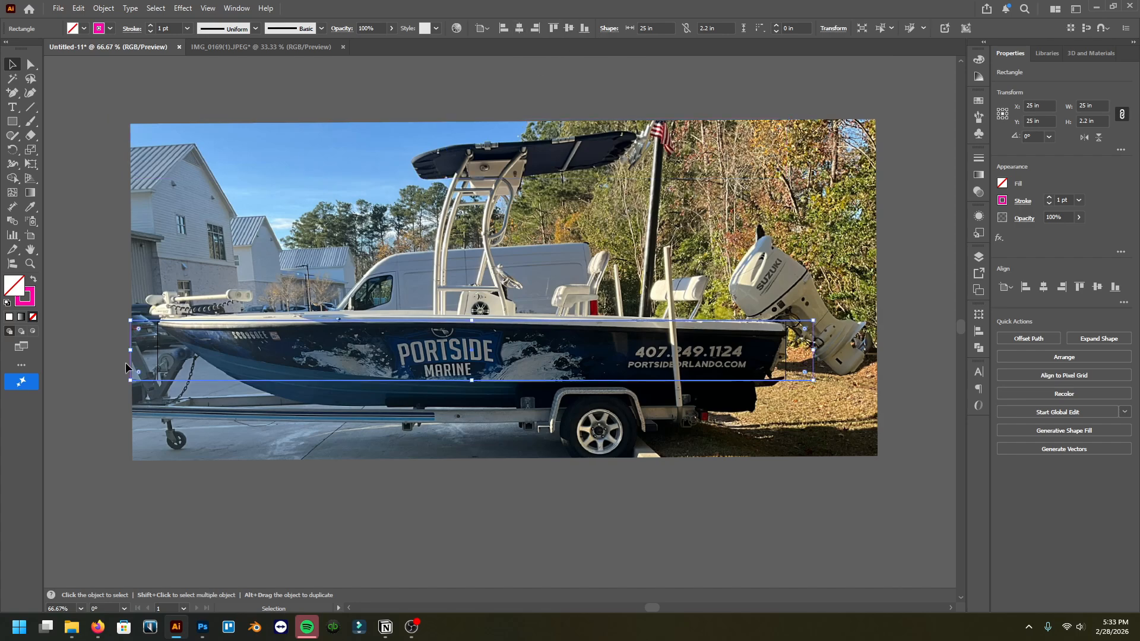
pyautogui.click(768, 504)
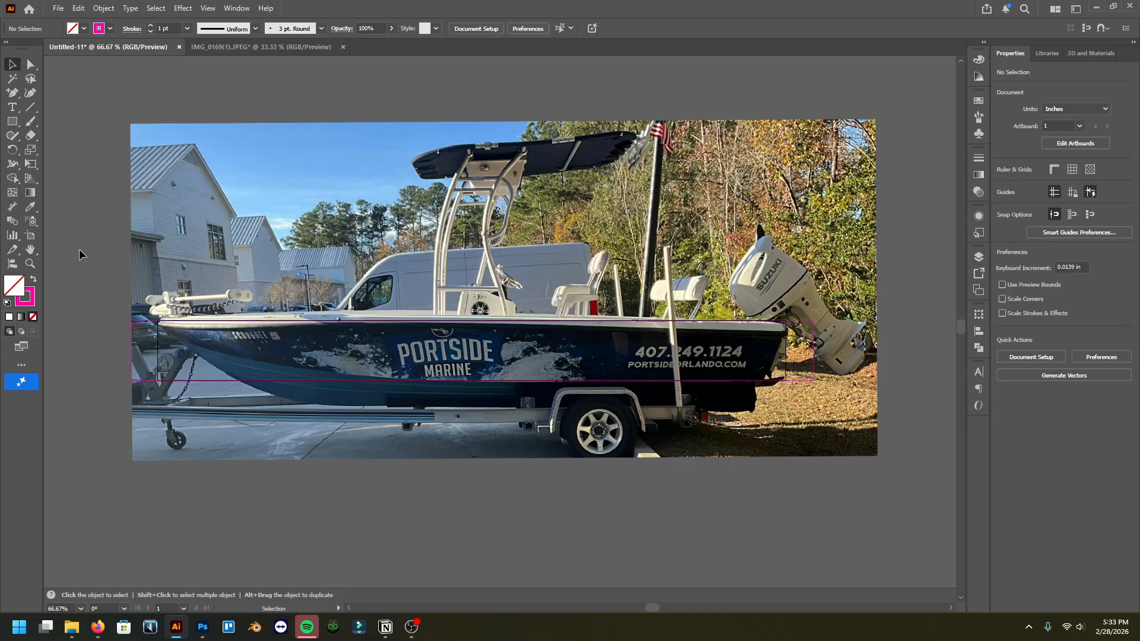
# Step: Lock Layer 1 containing the photos and create a new layer above it
pyautogui.hotkey('ctrl', 'a')
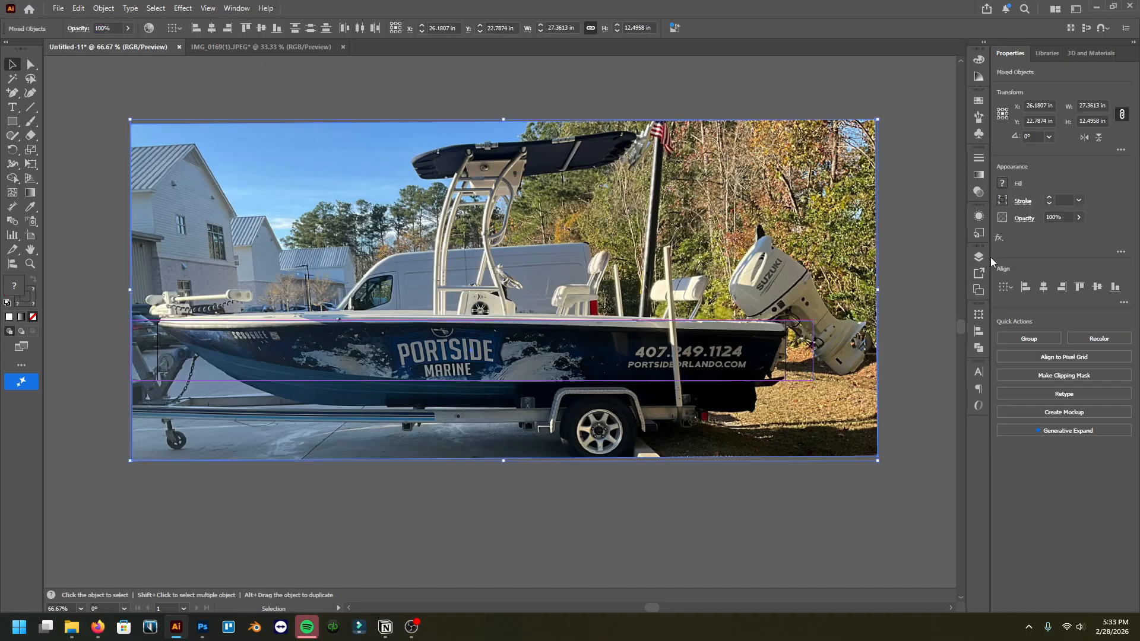
pyautogui.click(978, 258)
pyautogui.click(834, 292)
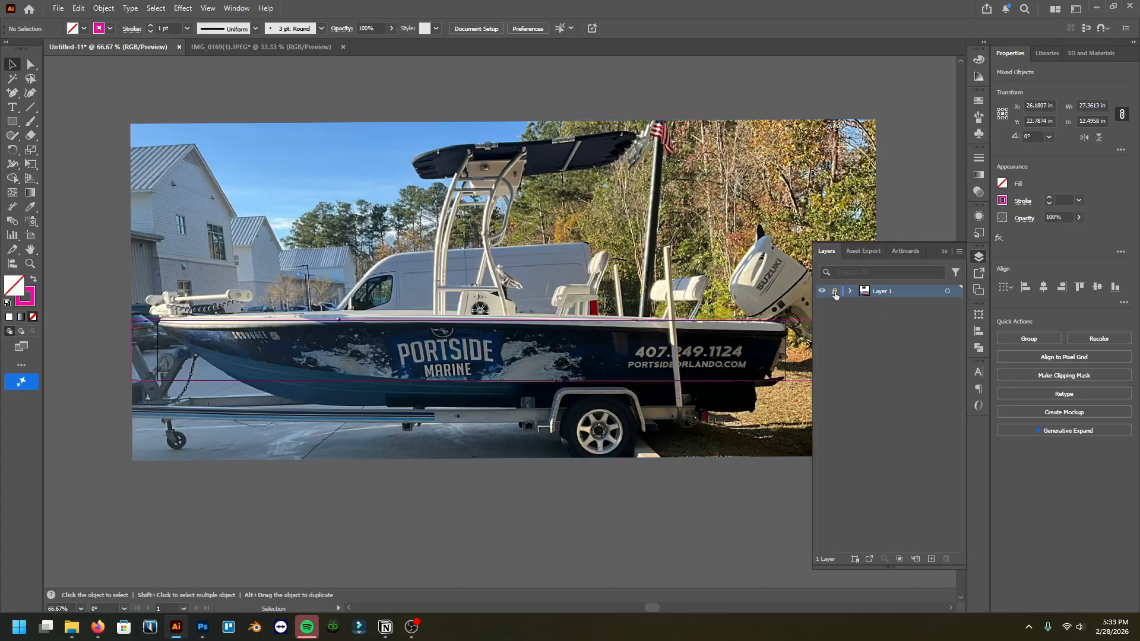
pyautogui.click(931, 561)
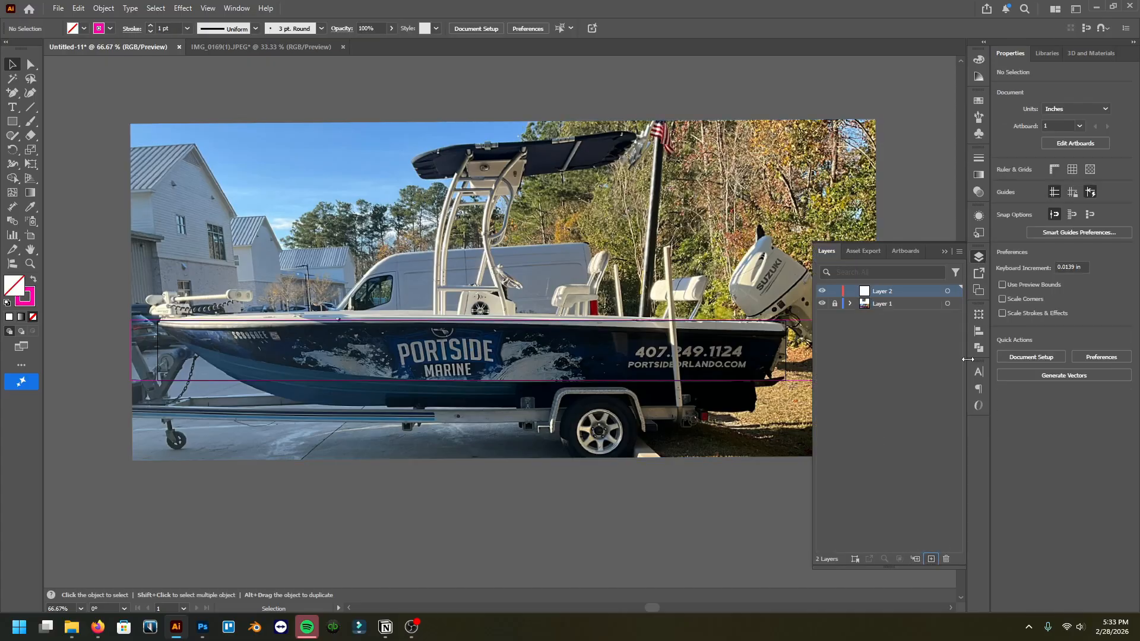
pyautogui.click(945, 252)
pyautogui.hscroll(1, 499, 407)
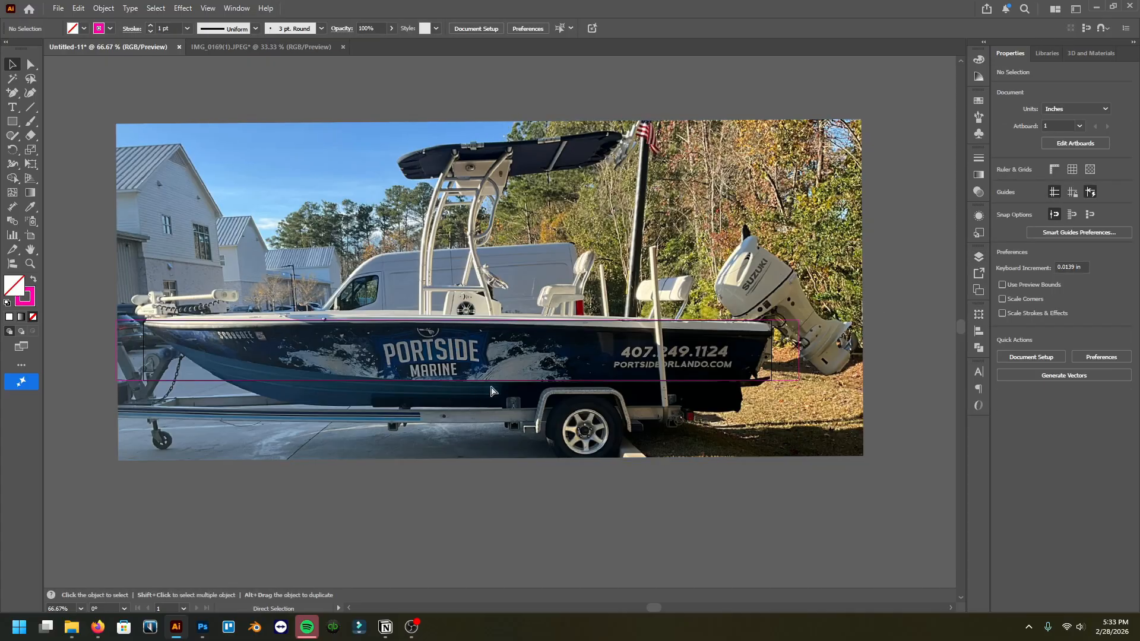
# Step: With the Pen tool, trace anchor points along the hull's upper edge from bow to stern, then down the transom
pyautogui.hscroll(-3, 494, 391)
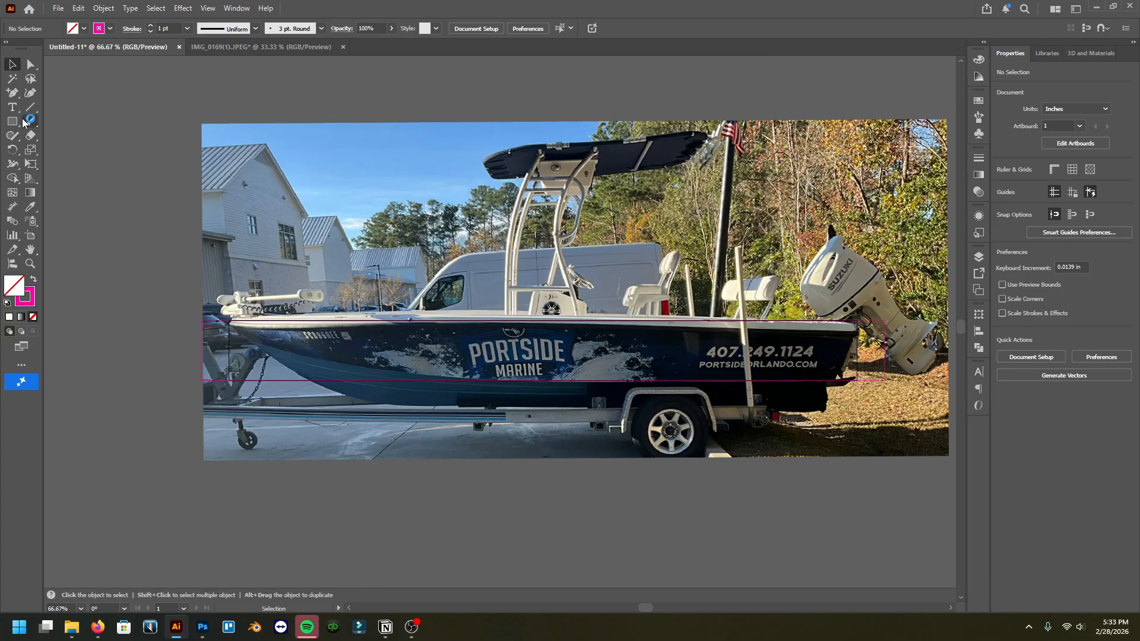
pyautogui.moveTo(12, 93); pyautogui.dragTo(48, 94)
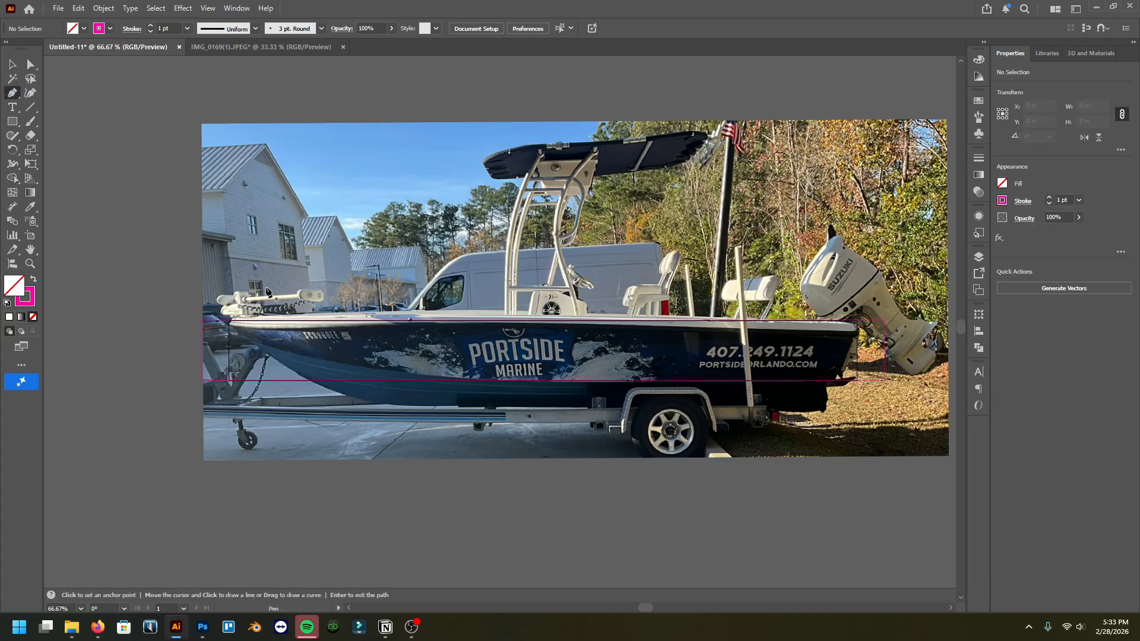
pyautogui.scroll(8, 264, 334)
pyautogui.scroll(-5, 263, 334)
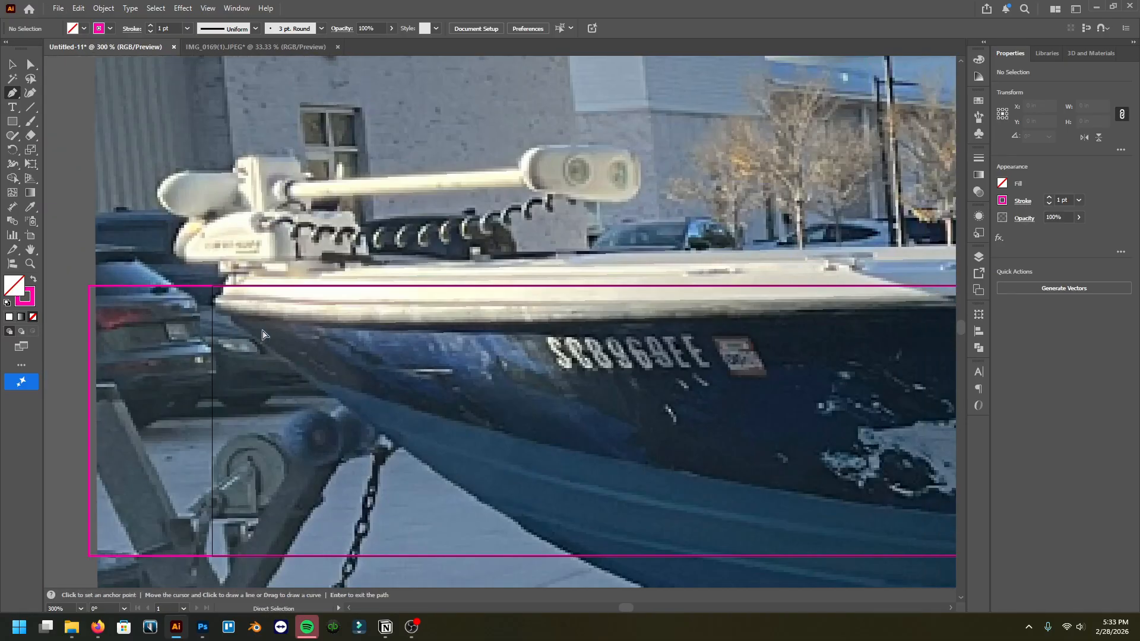
pyautogui.scroll(1, 142, 339)
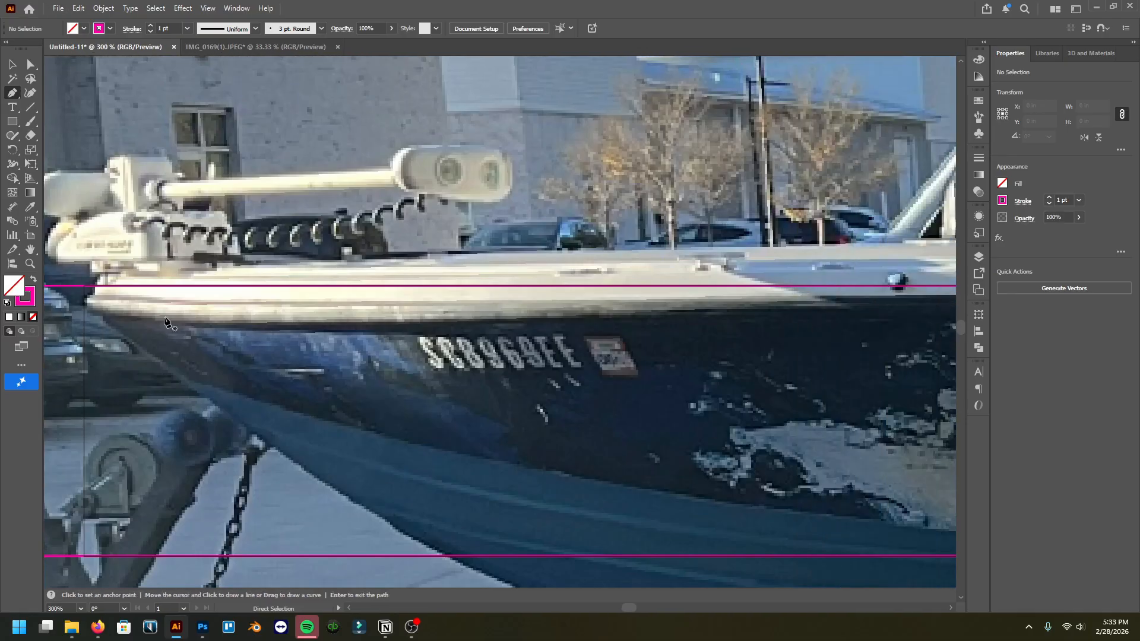
pyautogui.click(102, 316)
pyautogui.click(191, 323)
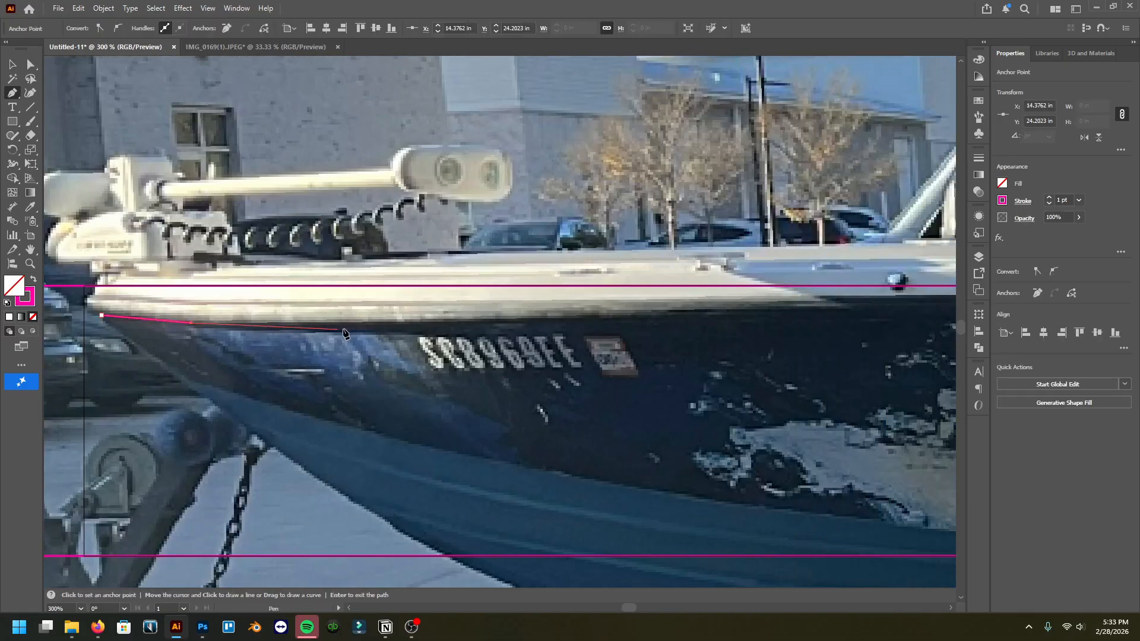
pyautogui.click(374, 329)
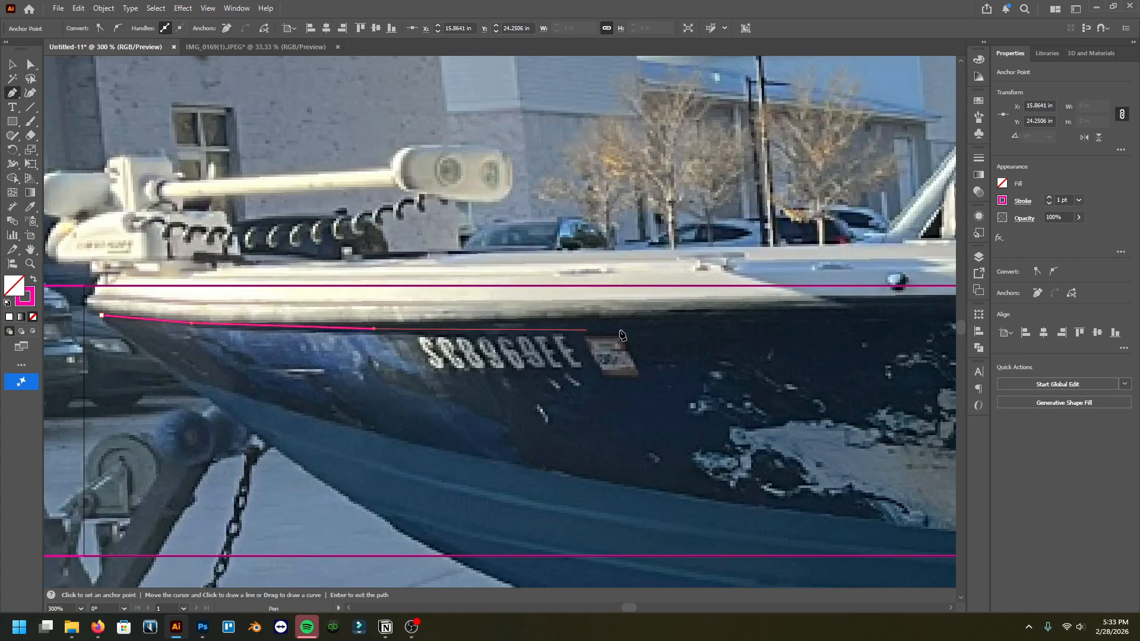
pyautogui.click(705, 322)
pyautogui.hscroll(5, 653, 322)
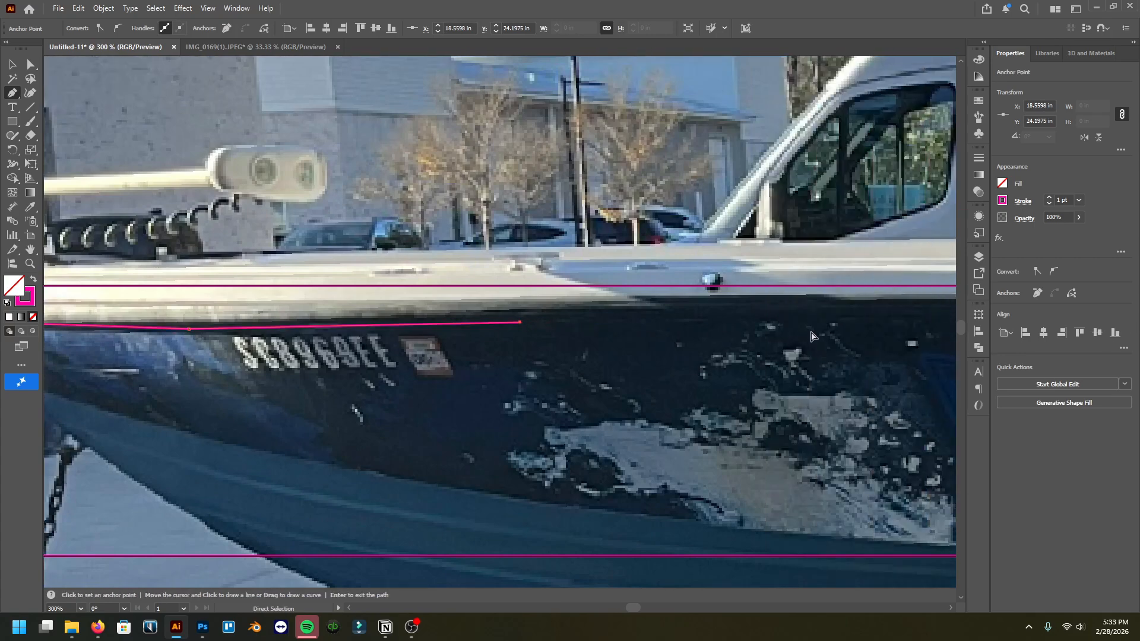
pyautogui.hscroll(4, 653, 322)
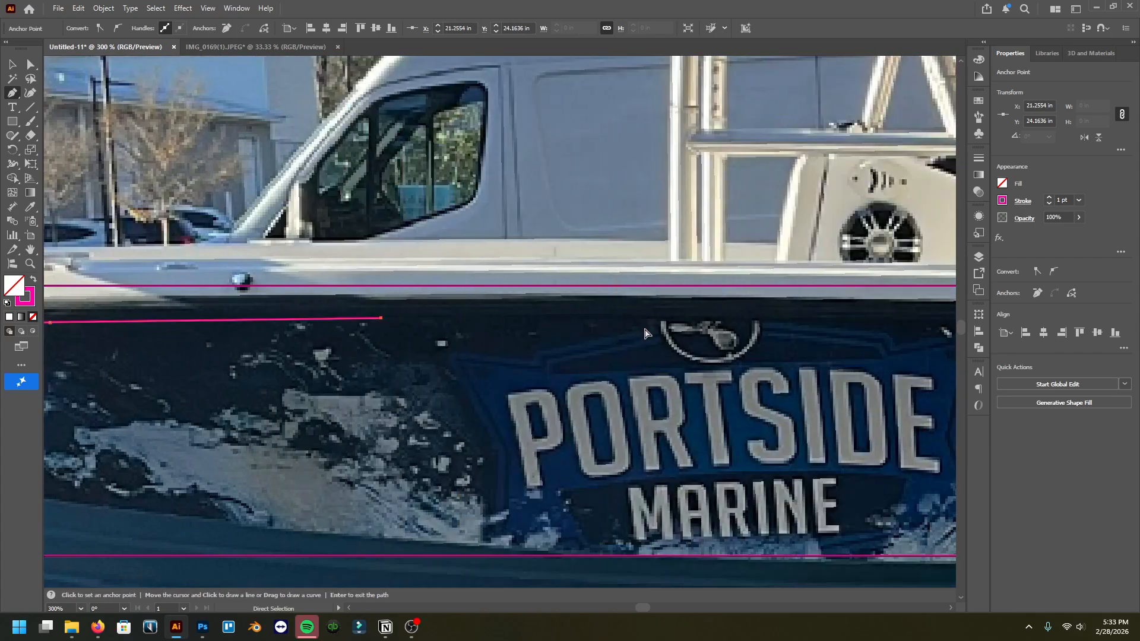
pyautogui.click(687, 319)
pyautogui.hscroll(5, 725, 357)
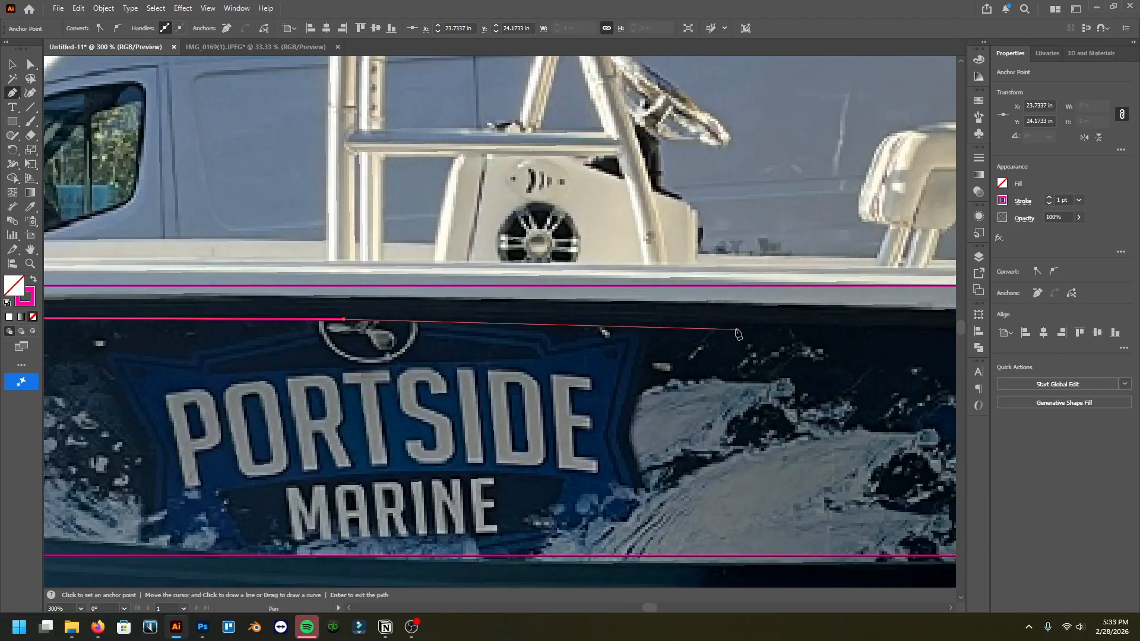
pyautogui.click(739, 327)
pyautogui.hscroll(3, 739, 330)
pyautogui.click(770, 332)
pyautogui.hscroll(4, 769, 336)
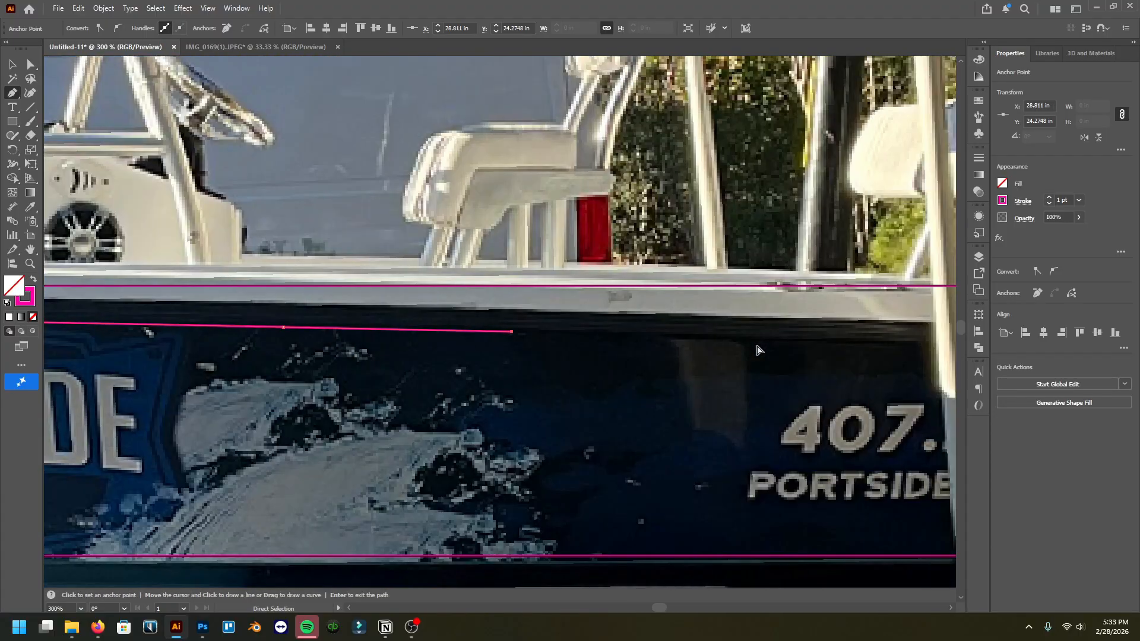
pyautogui.click(763, 338)
pyautogui.hscroll(4, 765, 344)
pyautogui.click(766, 346)
pyautogui.hscroll(5, 766, 351)
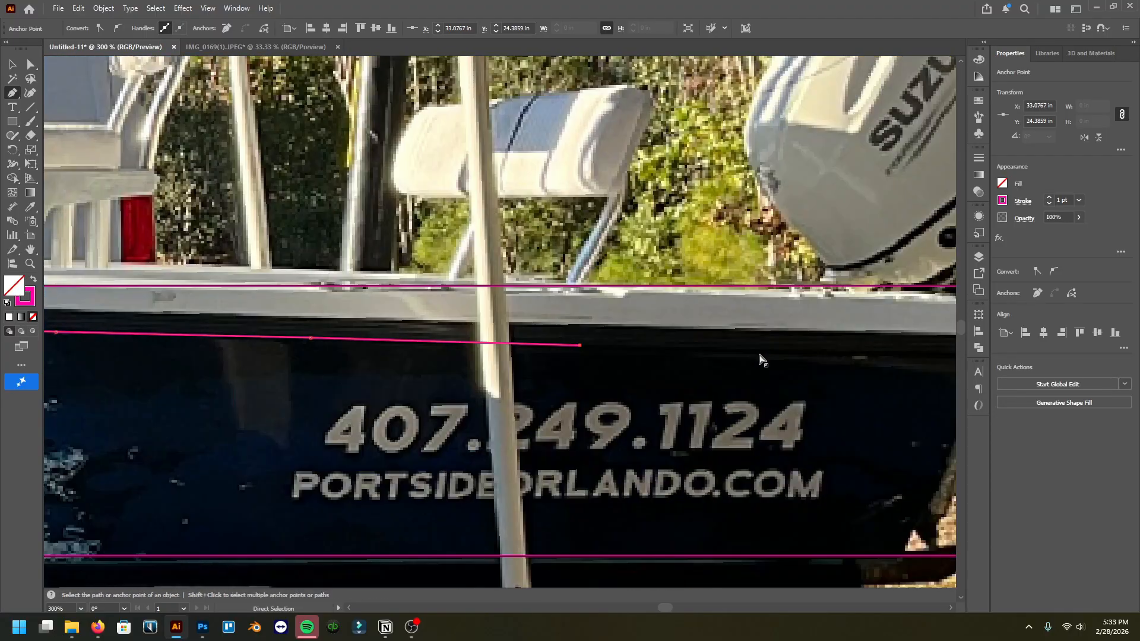
pyautogui.click(761, 353)
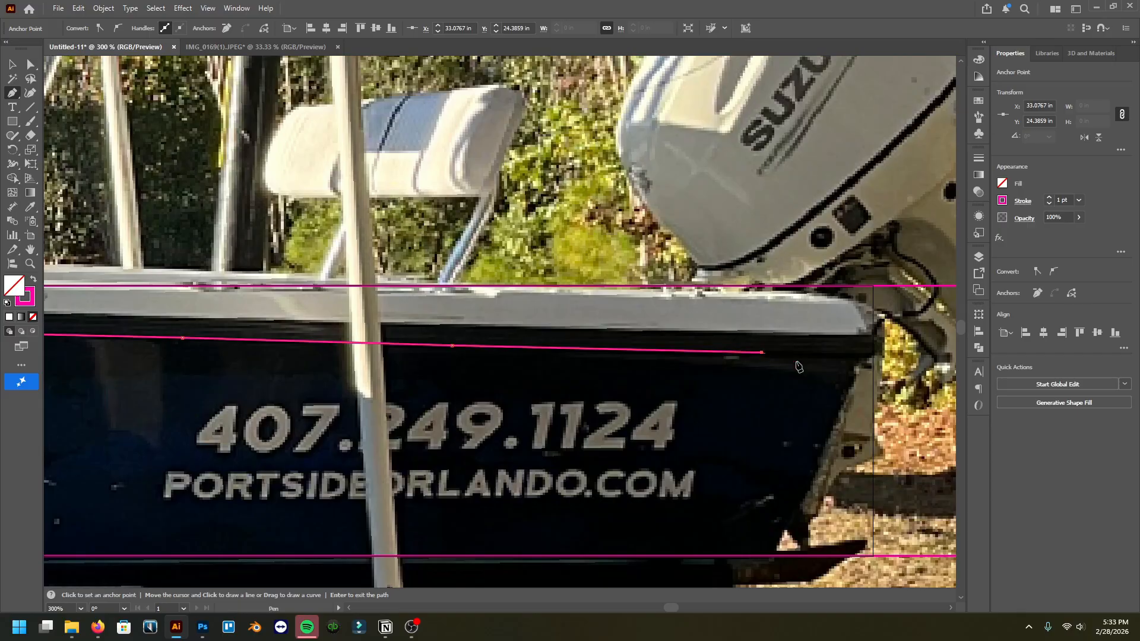
pyautogui.click(866, 360)
pyautogui.click(772, 557)
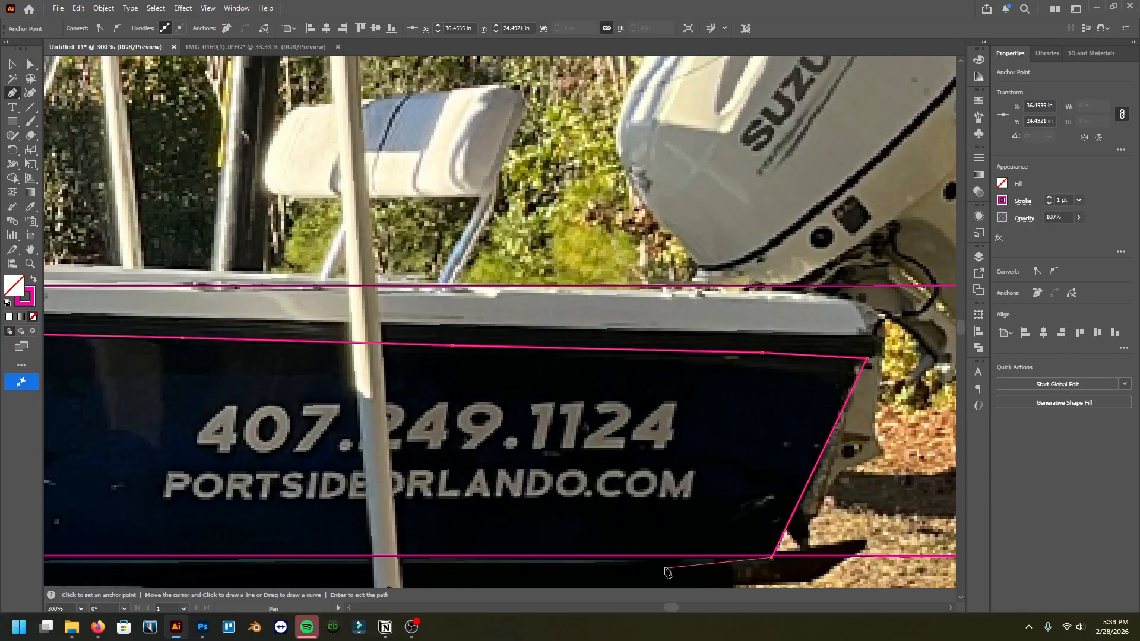
# Step: Continue the Pen path along the hull's lower edge back to the bow and close it at the starting point
pyautogui.scroll(-4, 667, 572)
pyautogui.hscroll(-2, 665, 570)
pyautogui.scroll(-2, 594, 547)
pyautogui.scroll(3, 402, 499)
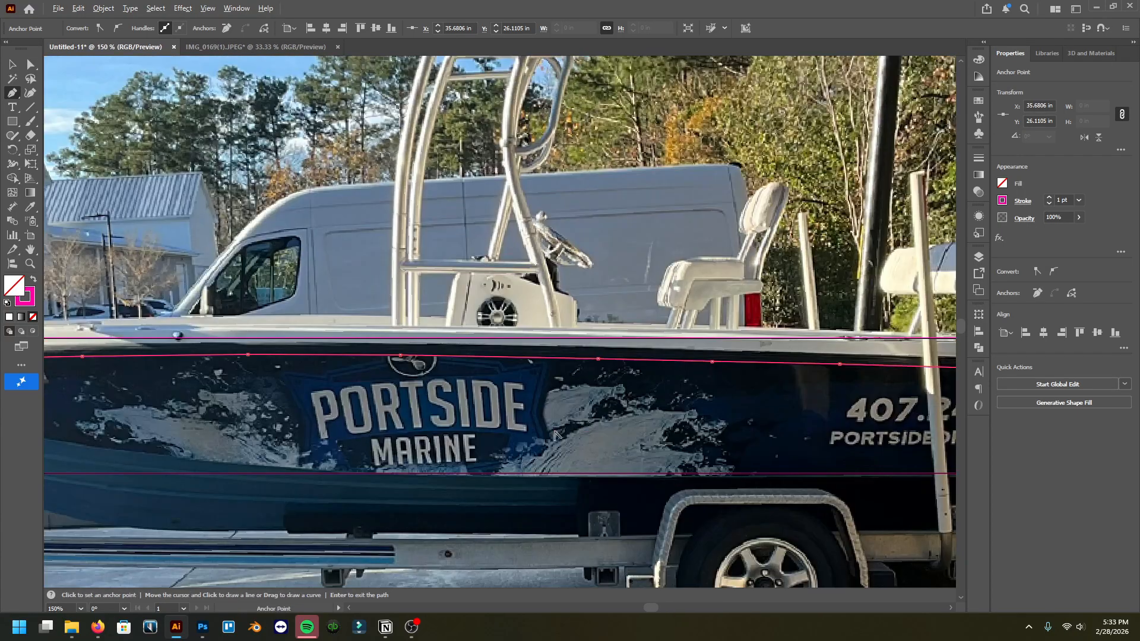
pyautogui.hscroll(-8, 313, 499)
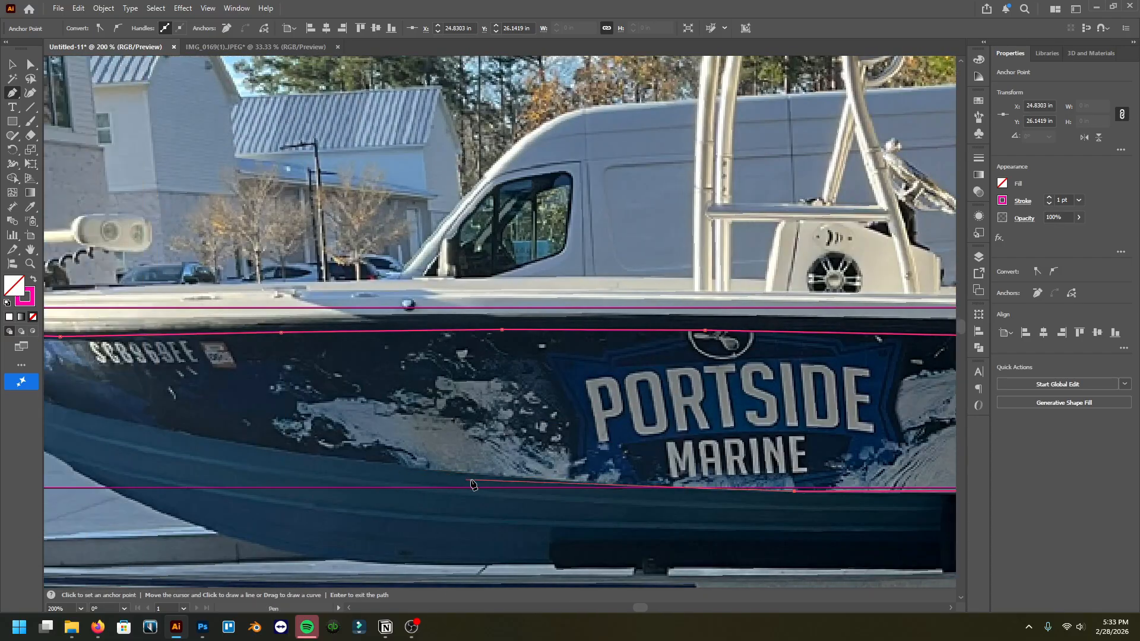
pyautogui.click(556, 481)
pyautogui.hscroll(-2, 338, 454)
pyautogui.click(443, 459)
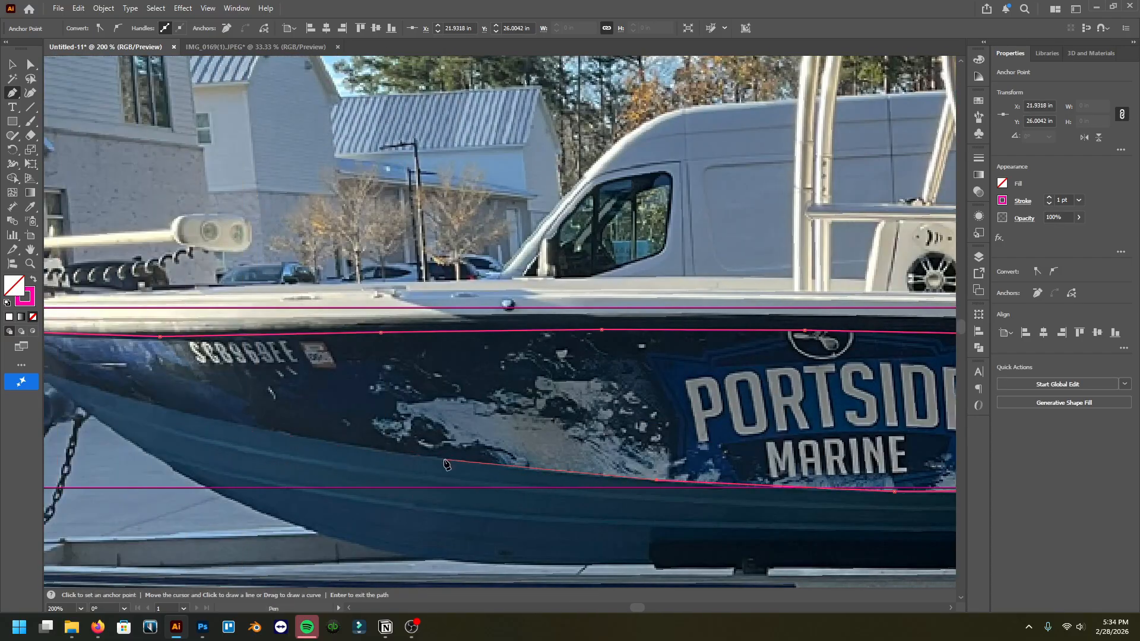
pyautogui.hscroll(-3, 445, 458)
pyautogui.click(455, 433)
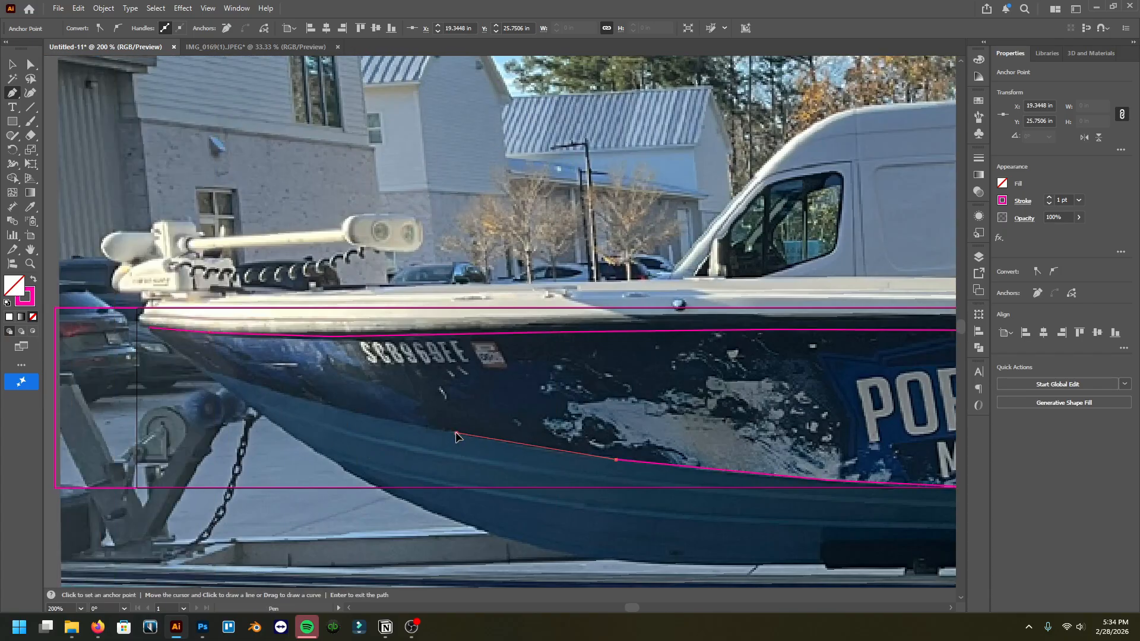
pyautogui.click(205, 372)
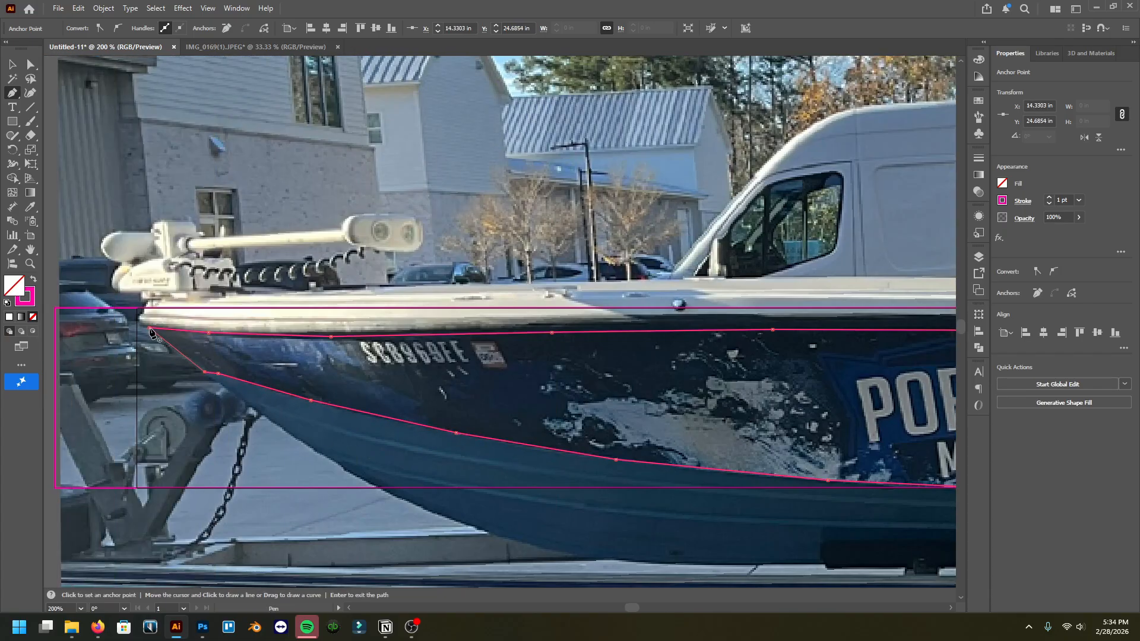
pyautogui.hotkey('ctrl', 'z')
pyautogui.click(196, 366)
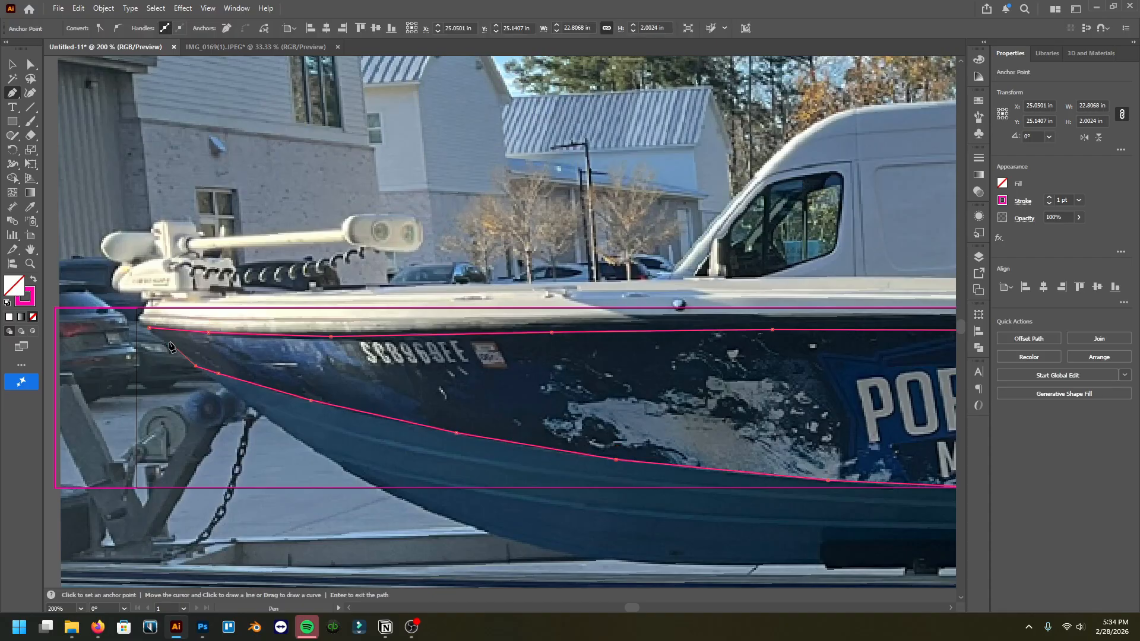
pyautogui.click(149, 327)
# Step: Set the traced hull path's stroke color to green 00ff36 and return to the Selection tool
pyautogui.scroll(-1, 316, 393)
pyautogui.scroll(-2, 317, 397)
pyautogui.hscroll(5, 317, 397)
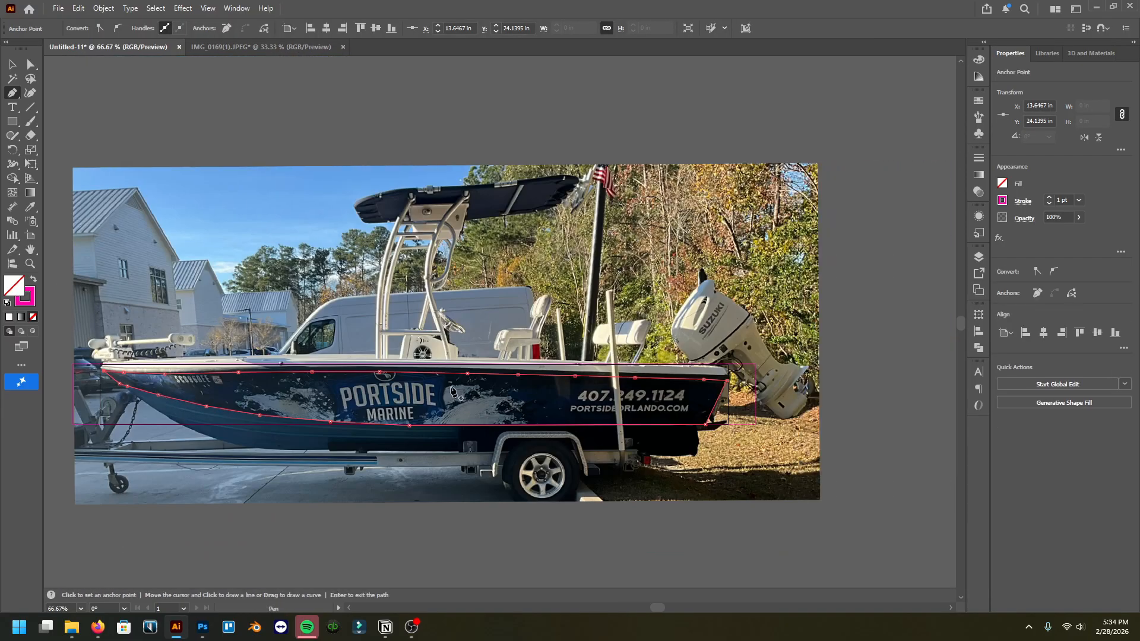
pyautogui.scroll(-2, 316, 397)
pyautogui.hscroll(-3, 317, 397)
pyautogui.doubleClick(27, 304)
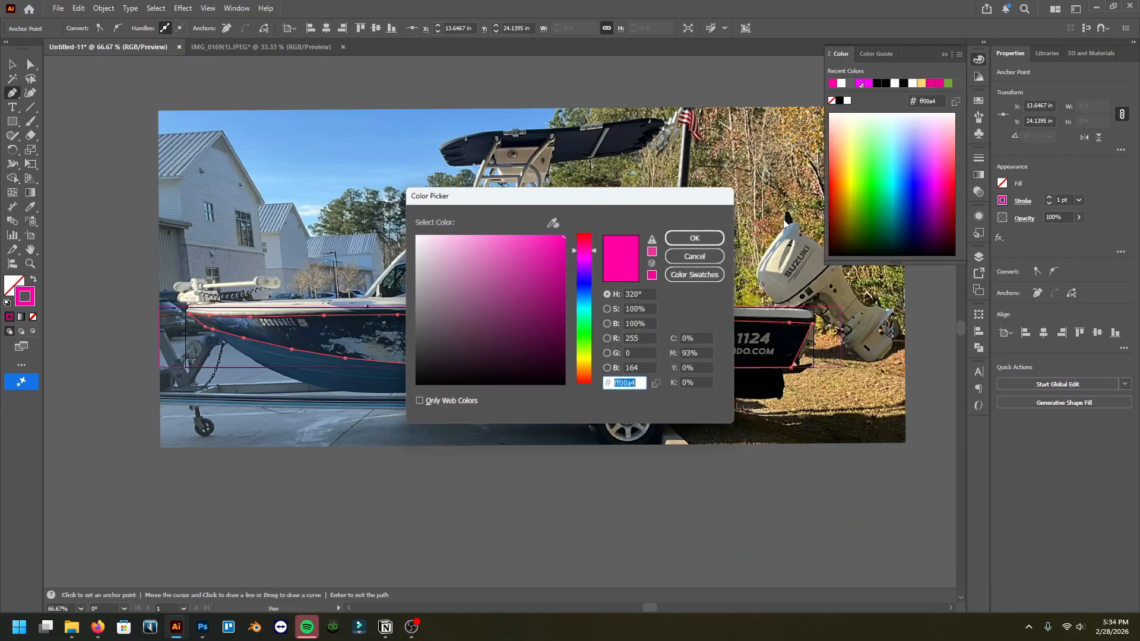
pyautogui.click(581, 328)
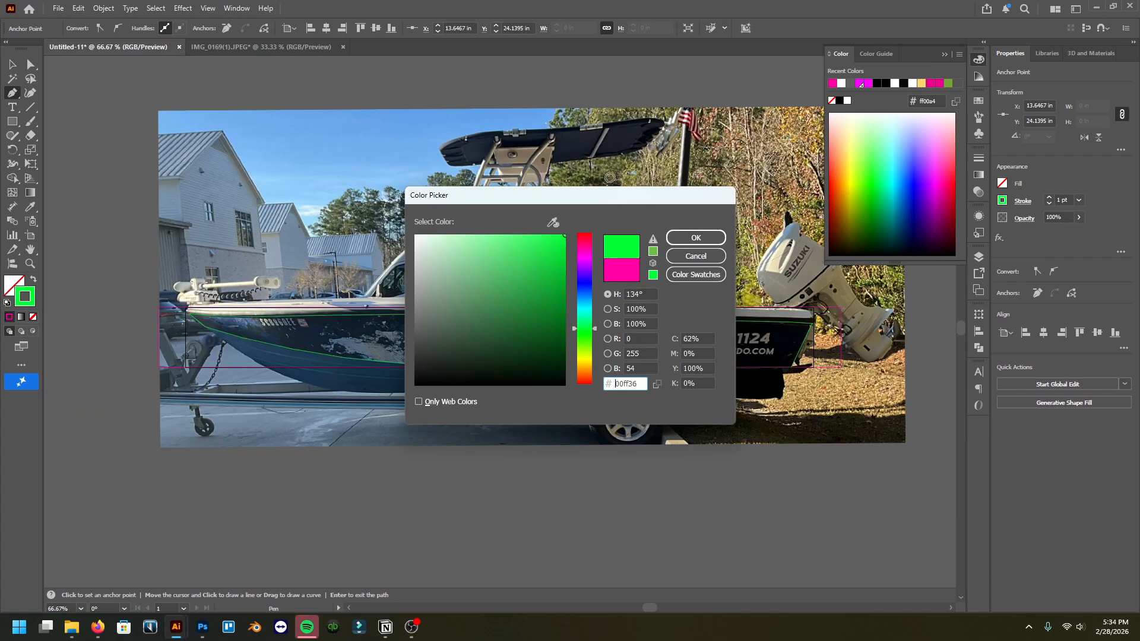
pyautogui.click(696, 238)
pyautogui.press('v')
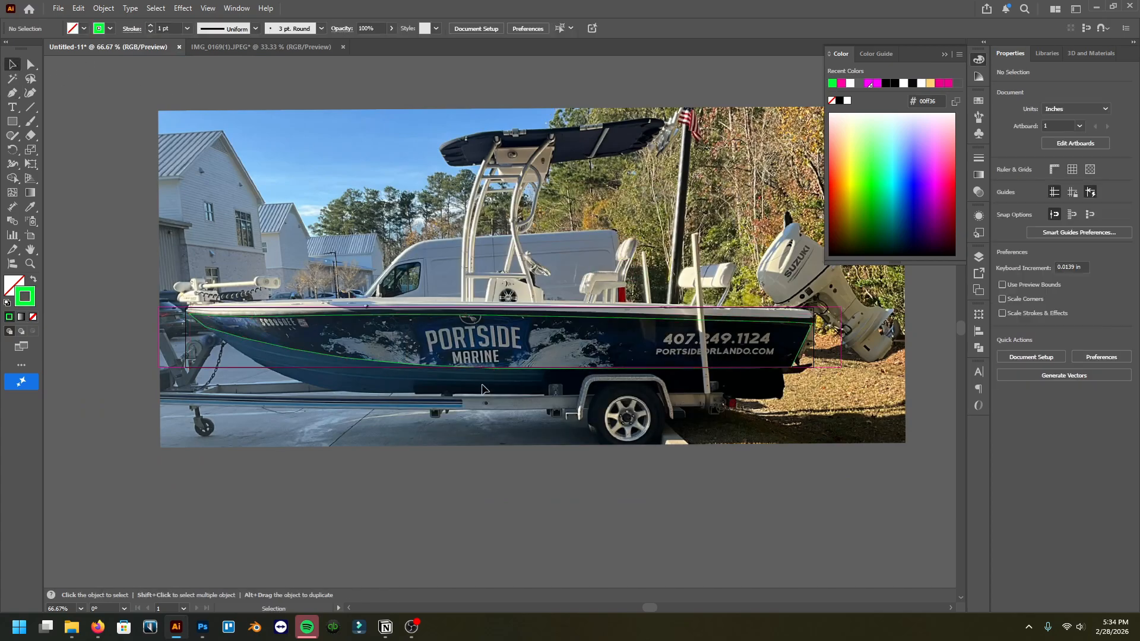
# Step: Inspect the traced hull outline along the boat at a closer zoom and close the Color panel
pyautogui.scroll(2, 550, 328)
pyautogui.scroll(-3, 578, 327)
pyautogui.scroll(2, 550, 336)
pyautogui.press('a')
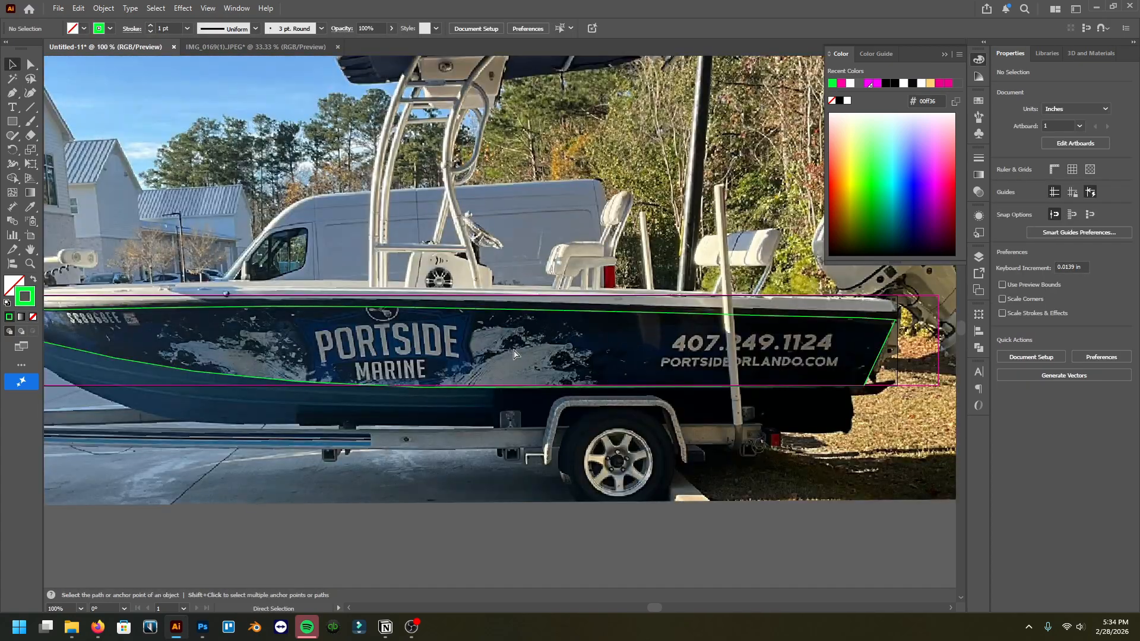
pyautogui.hscroll(-4, 342, 357)
pyautogui.hscroll(4, 591, 360)
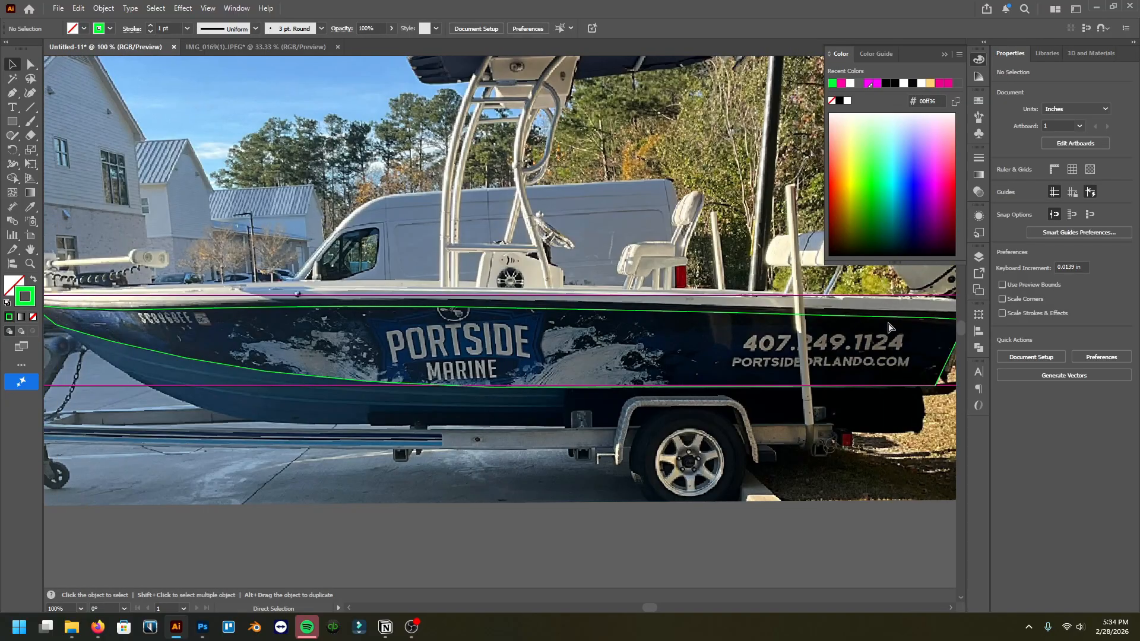
pyautogui.hscroll(-4, 200, 342)
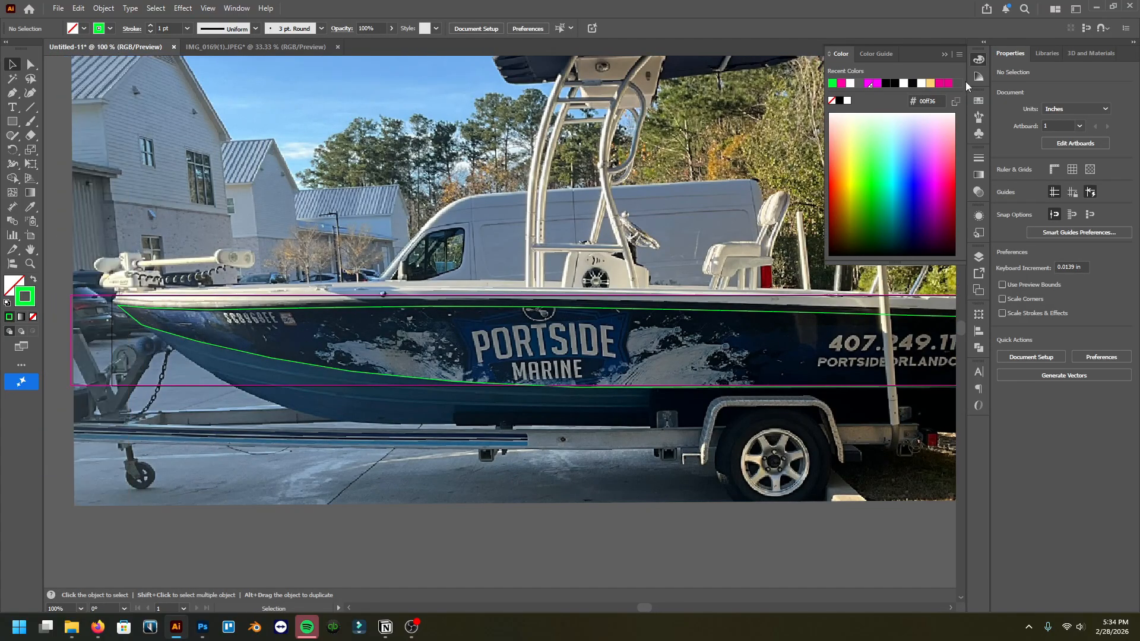
pyautogui.click(946, 53)
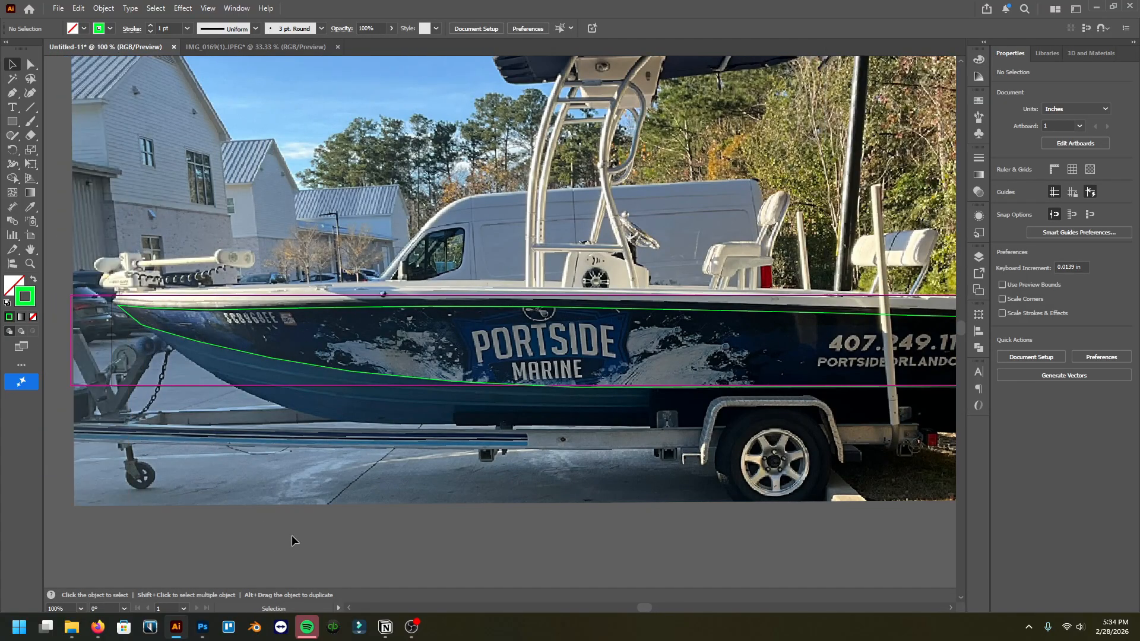
# Step: Switch to Photoshop and hide the Template layer group in the wrap design document
pyautogui.click(202, 627)
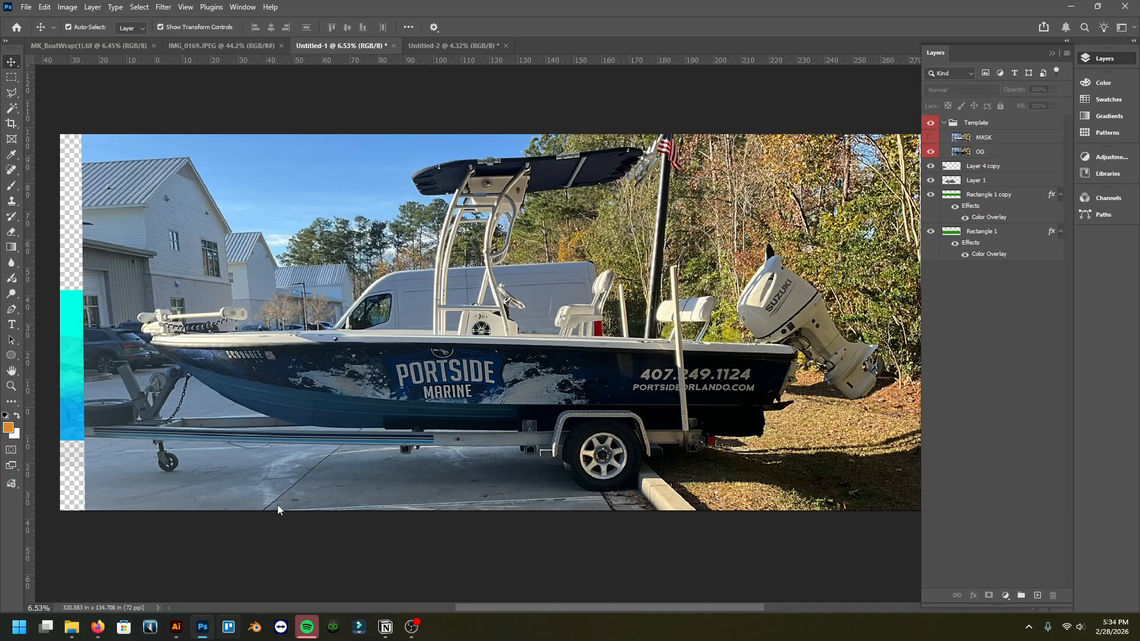
pyautogui.click(933, 123)
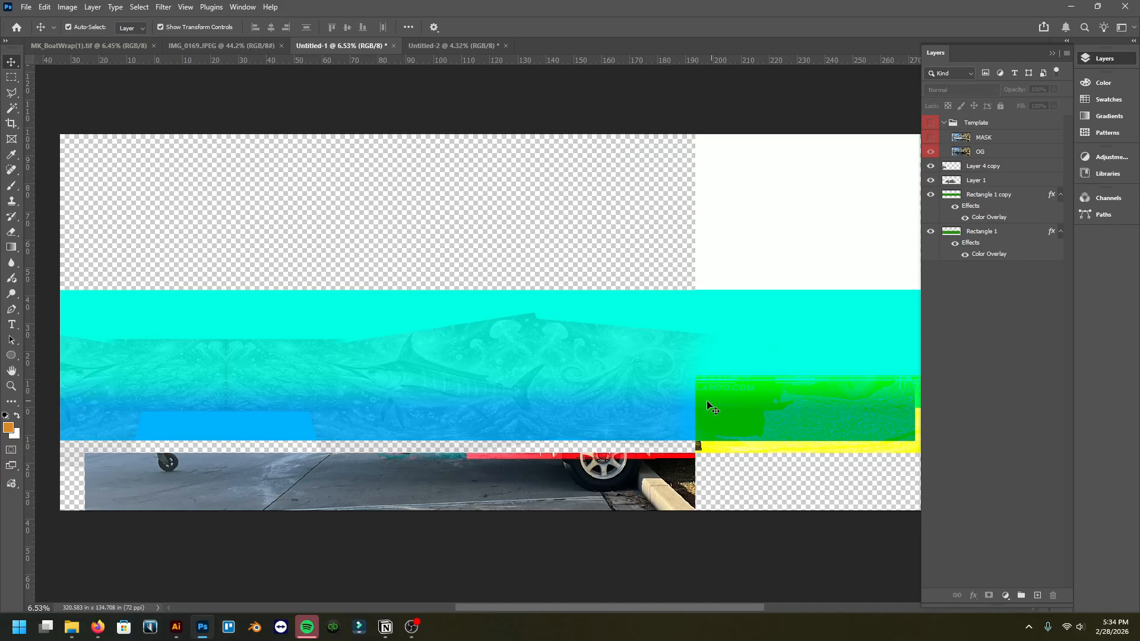
pyautogui.hscroll(-3, 710, 407)
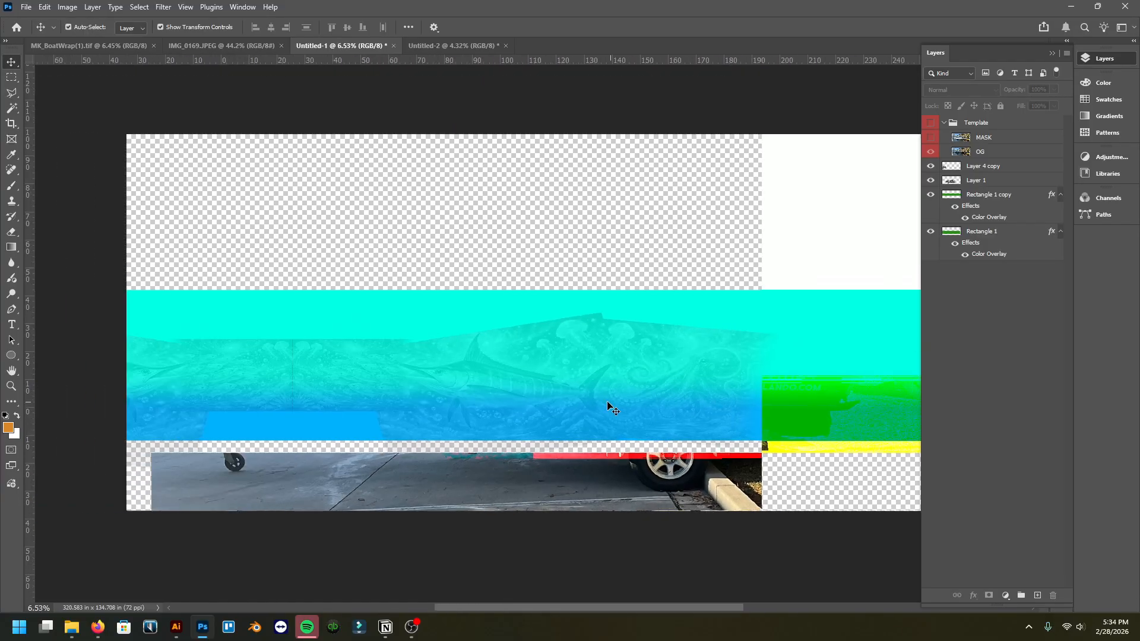
pyautogui.scroll(4, 588, 404)
pyautogui.hscroll(-3, 467, 394)
pyautogui.scroll(-3, 468, 396)
pyautogui.hscroll(-2, 477, 394)
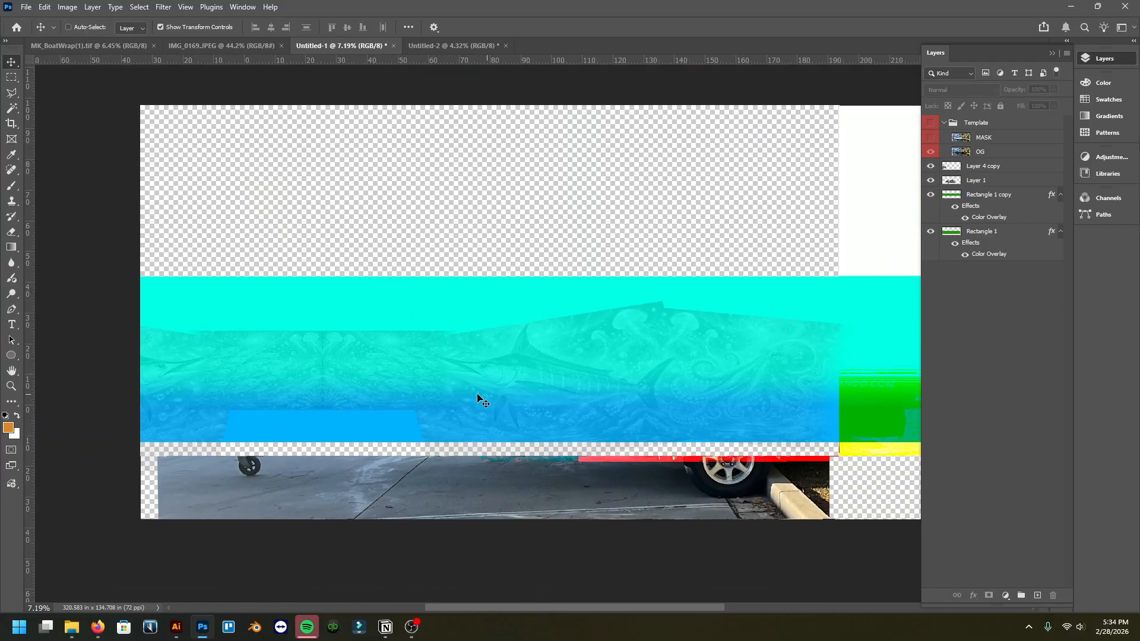
pyautogui.scroll(2, 331, 382)
pyautogui.scroll(-3, 330, 381)
pyautogui.hscroll(3, 331, 382)
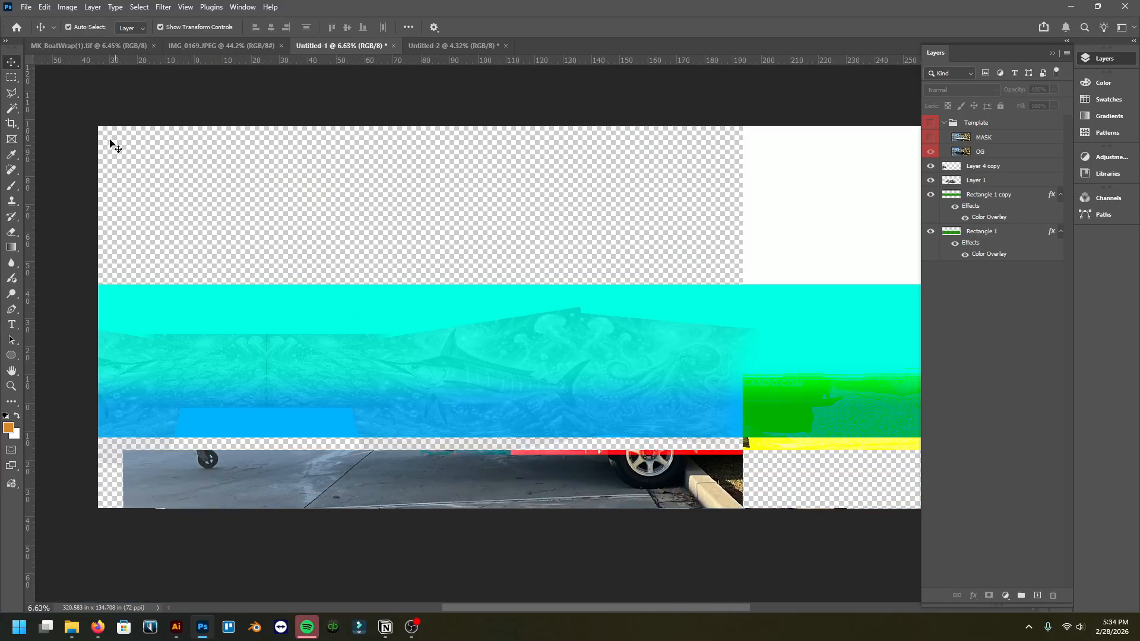
# Step: Select the Layer 4 copy through Rectangle 1 layers and drag them into the Illustrator document
pyautogui.moveTo(62, 221); pyautogui.dragTo(891, 419)
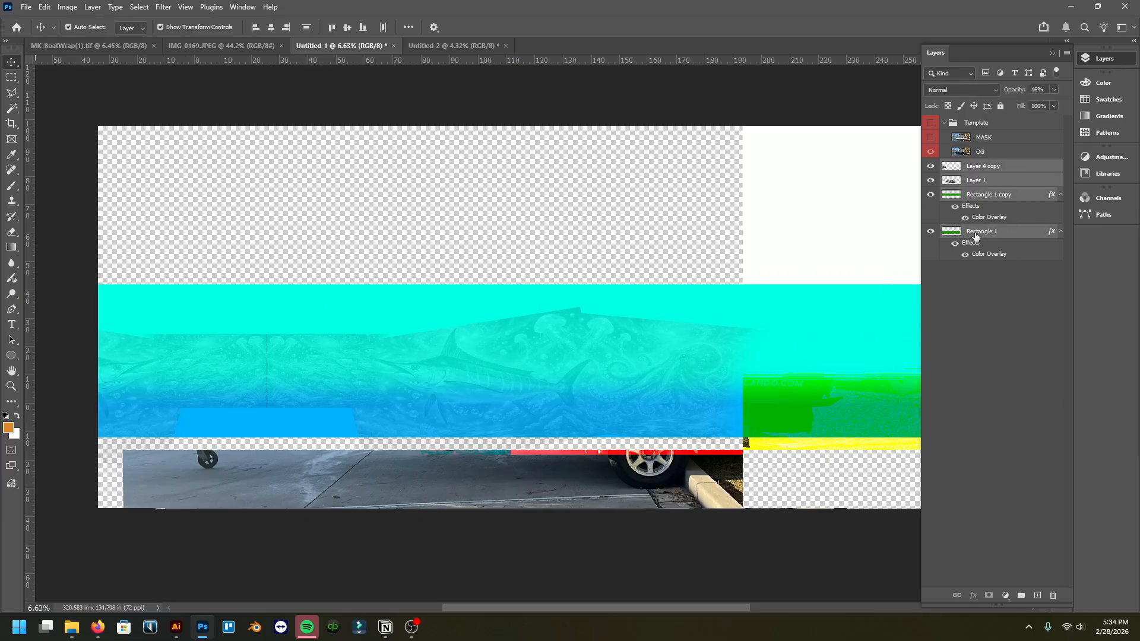
pyautogui.scroll(2, 499, 386)
pyautogui.moveTo(461, 352); pyautogui.dragTo(176, 627)
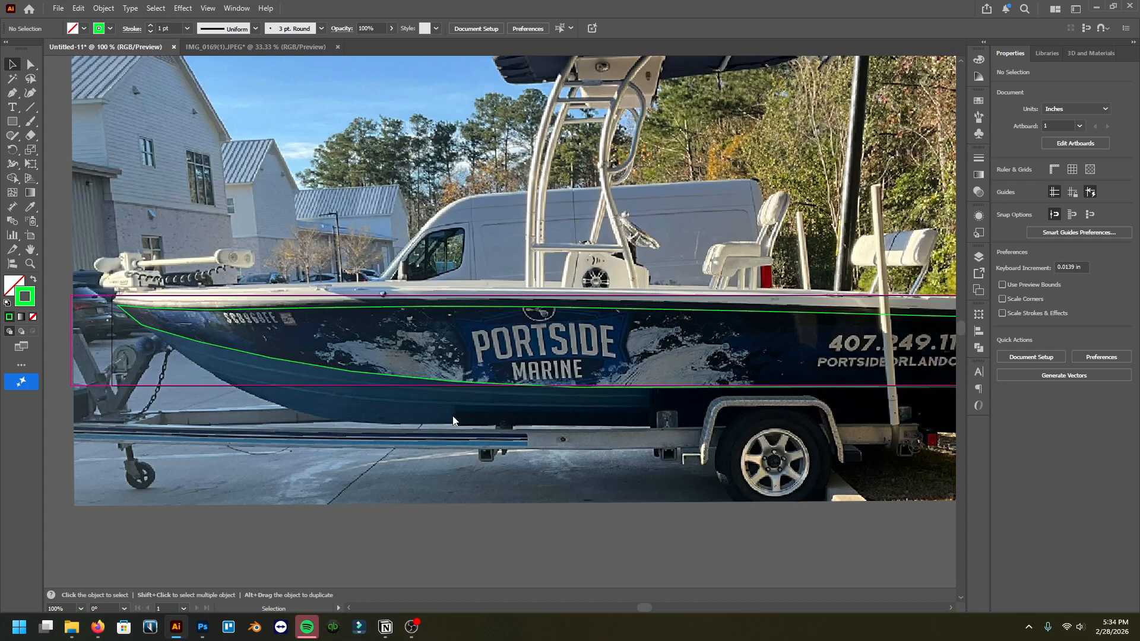
pyautogui.moveTo(453, 421); pyautogui.dragTo(453, 421)
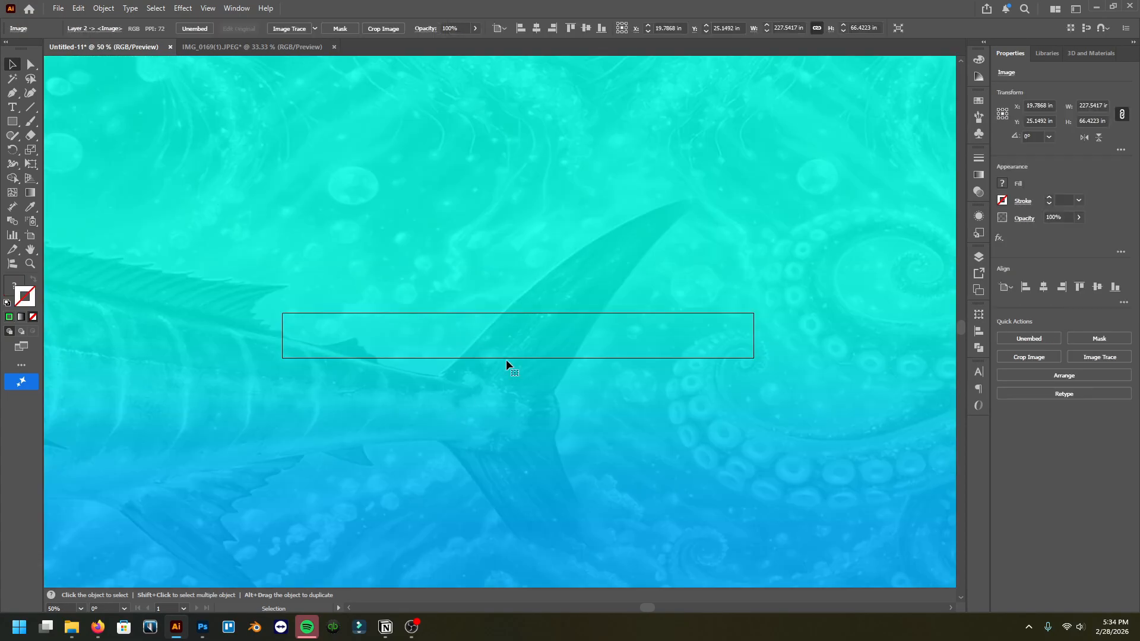
# Step: Scale the pasted wrap artwork down to 115.7558 in wide by setting its width
pyautogui.scroll(-6, 519, 346)
pyautogui.moveTo(464, 360); pyautogui.dragTo(511, 352)
pyautogui.scroll(2, 515, 340)
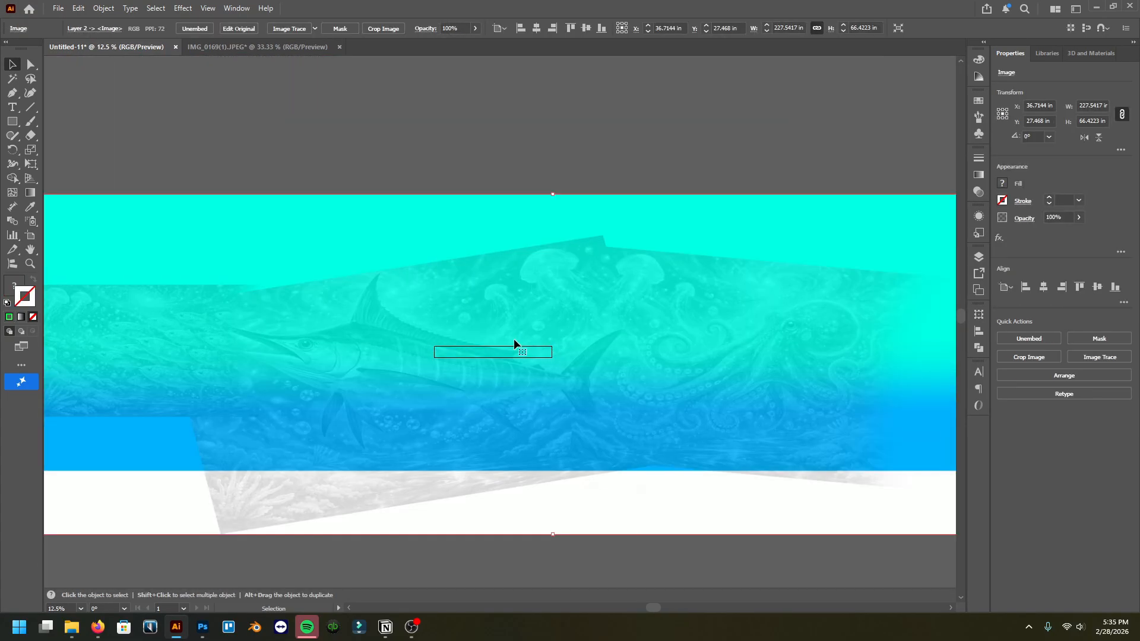
pyautogui.scroll(-2, 514, 339)
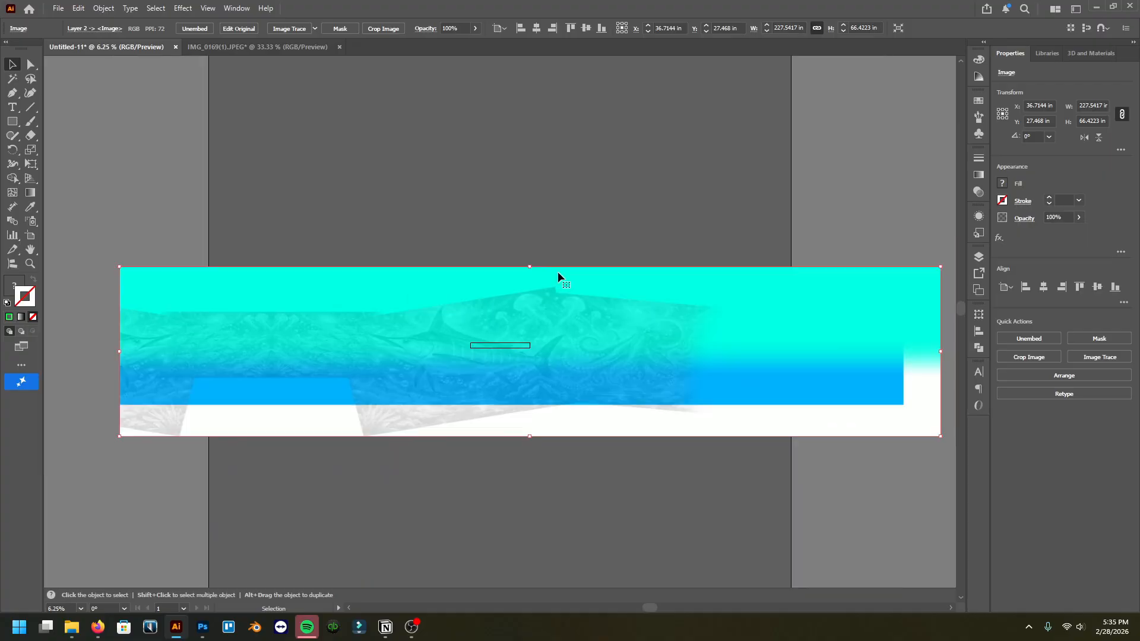
pyautogui.click(786, 27)
pyautogui.write('.')
pyautogui.press('Return')
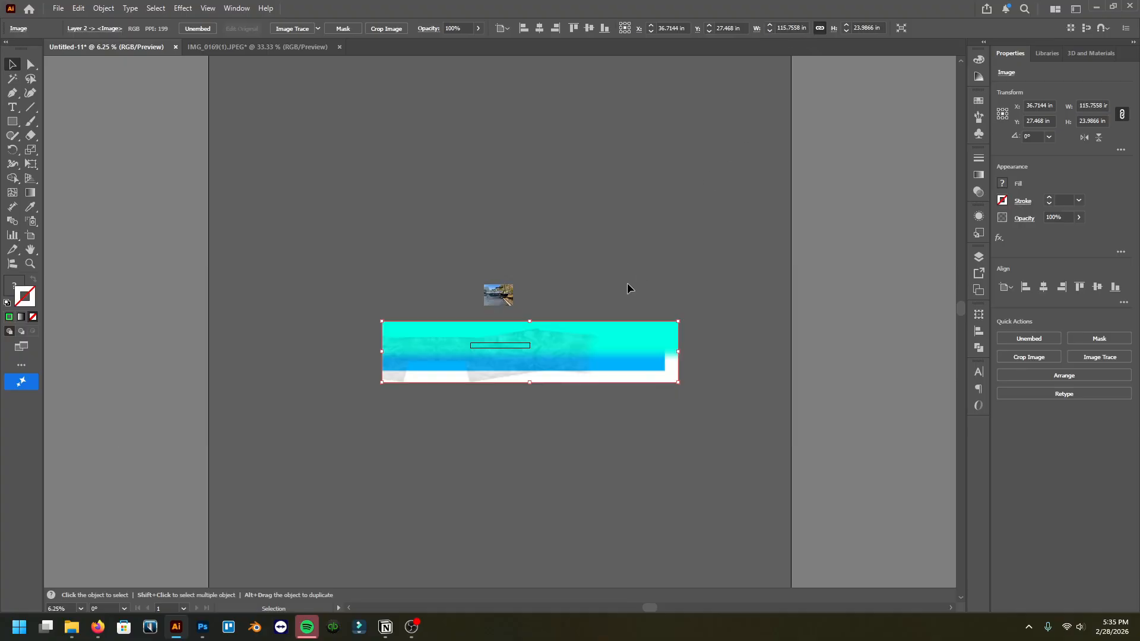
pyautogui.hotkey('ctrl', 'z')
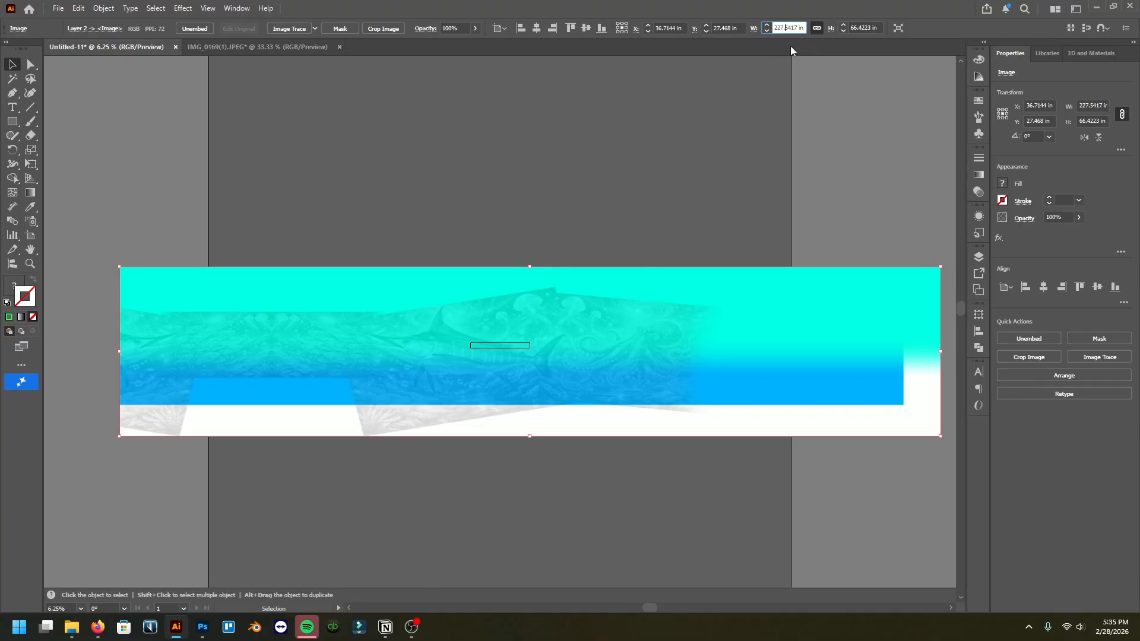
pyautogui.hotkey('ctrl', 'z')
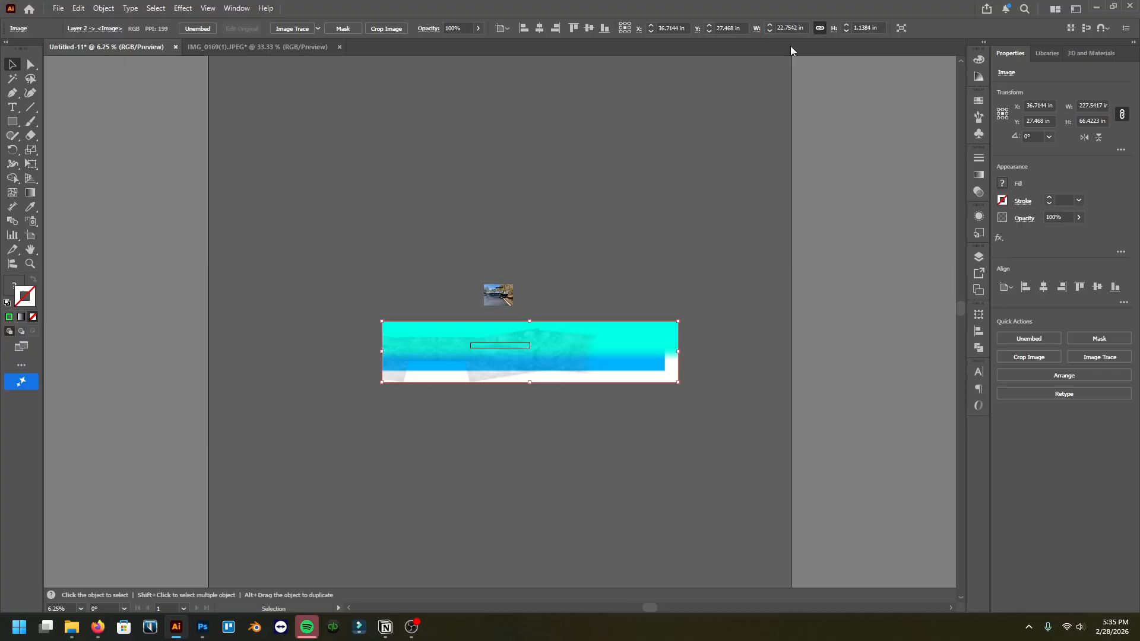
# Step: Move the wrap artwork down onto the boat photo and shrink it proportionally to about 38.6 in wide
pyautogui.moveTo(607, 343); pyautogui.dragTo(587, 239)
pyautogui.scroll(1, 514, 266)
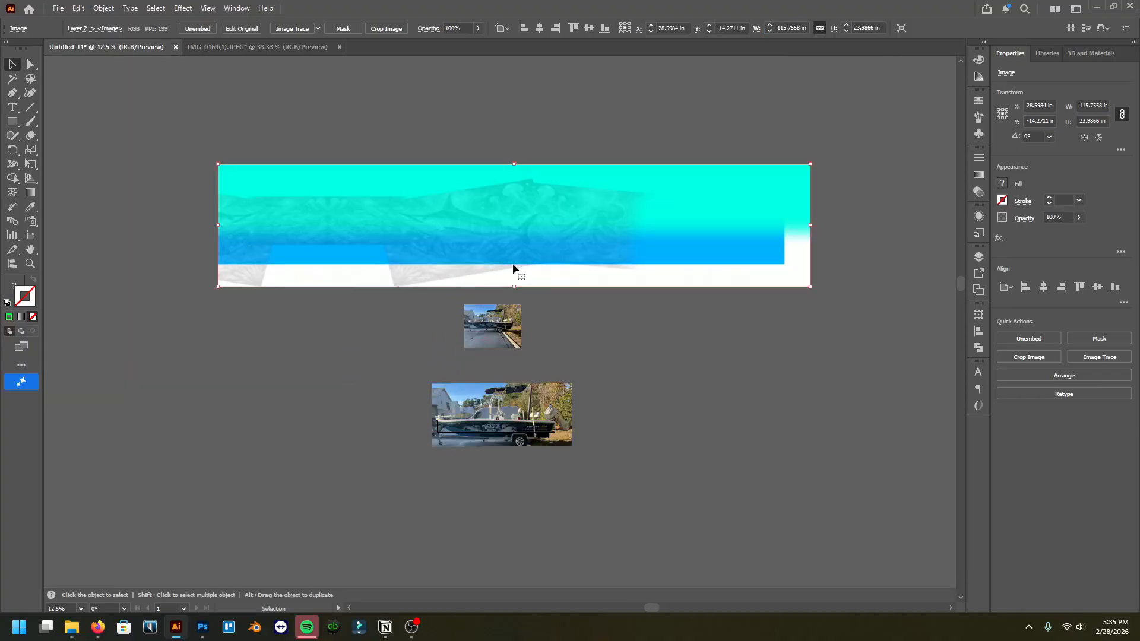
pyautogui.moveTo(516, 167); pyautogui.dragTo(492, 443)
pyautogui.scroll(2, 493, 443)
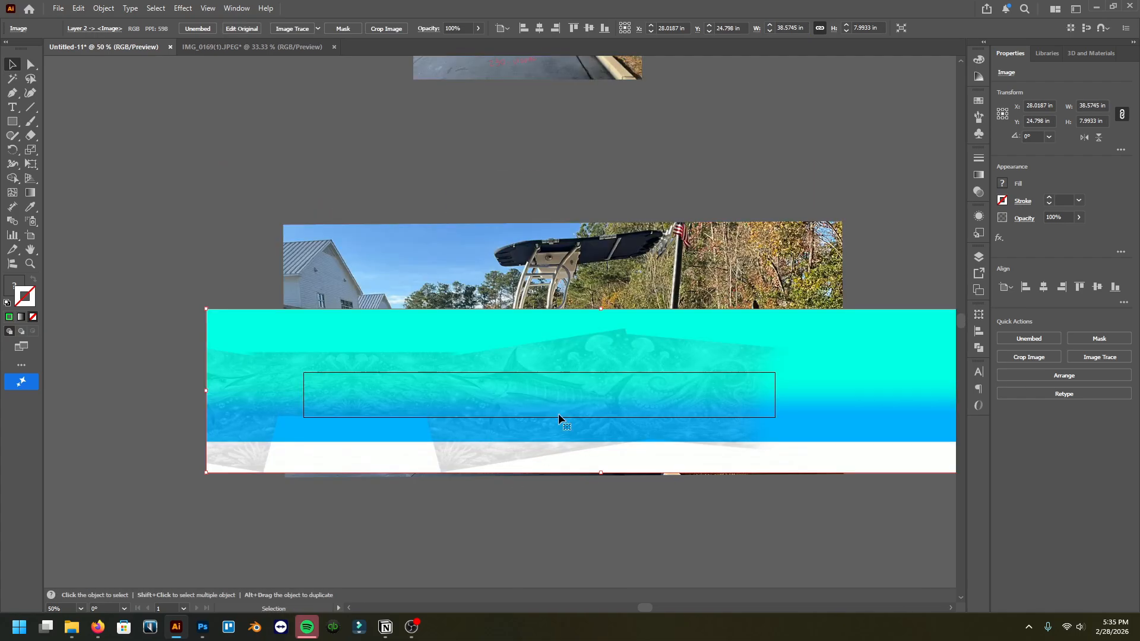
# Step: Resize the wrap artwork to about 28.8 × 6 in and position it over the traced hull outline
pyautogui.moveTo(608, 314); pyautogui.dragTo(601, 340)
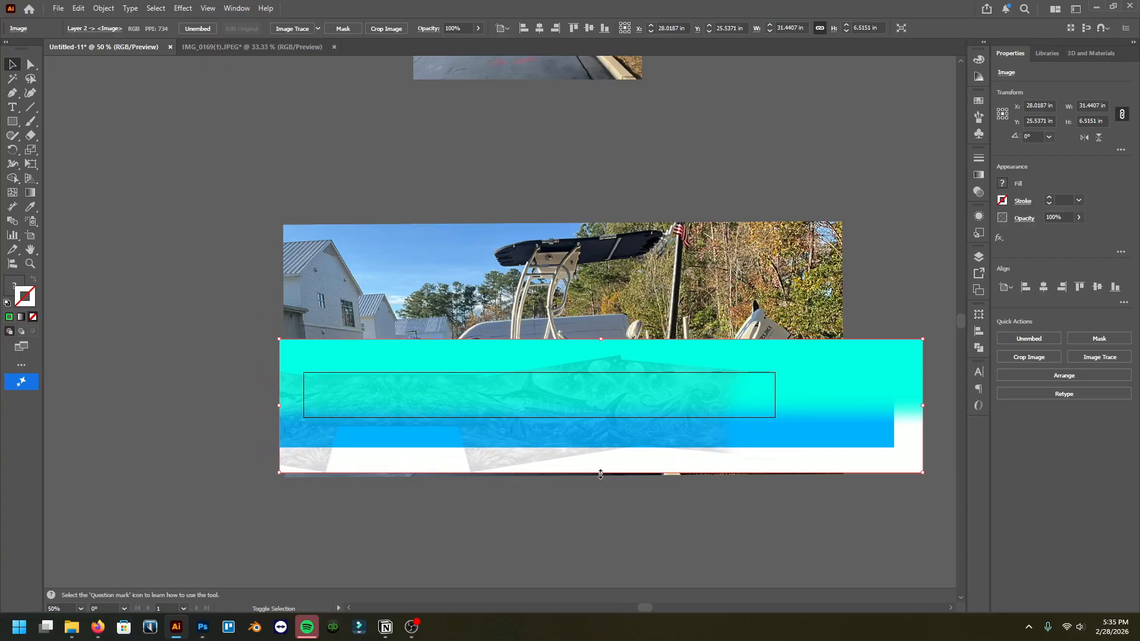
pyautogui.moveTo(601, 472); pyautogui.dragTo(606, 462)
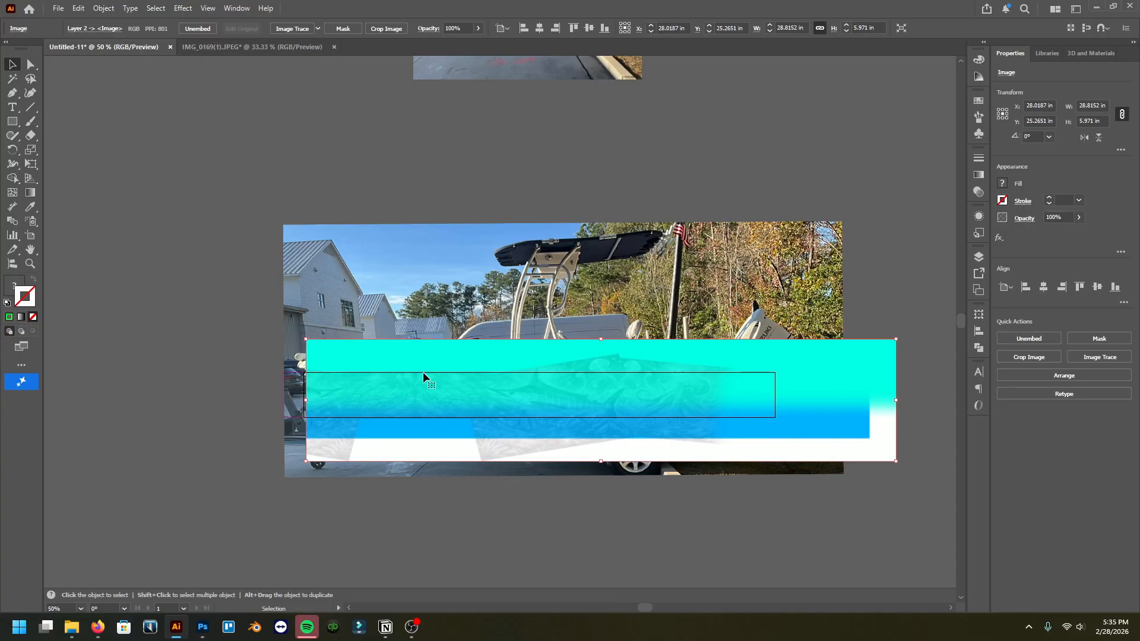
pyautogui.moveTo(423, 373); pyautogui.dragTo(374, 393)
pyautogui.scroll(2, 556, 393)
pyautogui.scroll(-2, 556, 393)
pyautogui.hscroll(-1, 461, 417)
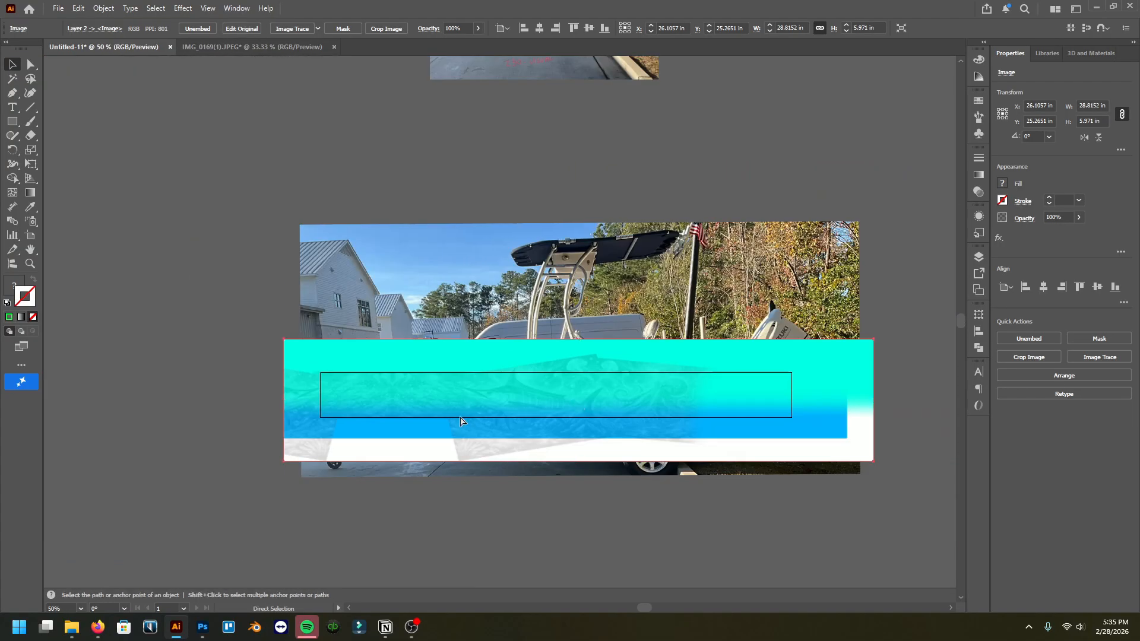
pyautogui.hscroll(-2, 460, 418)
pyautogui.moveTo(524, 400); pyautogui.dragTo(526, 401)
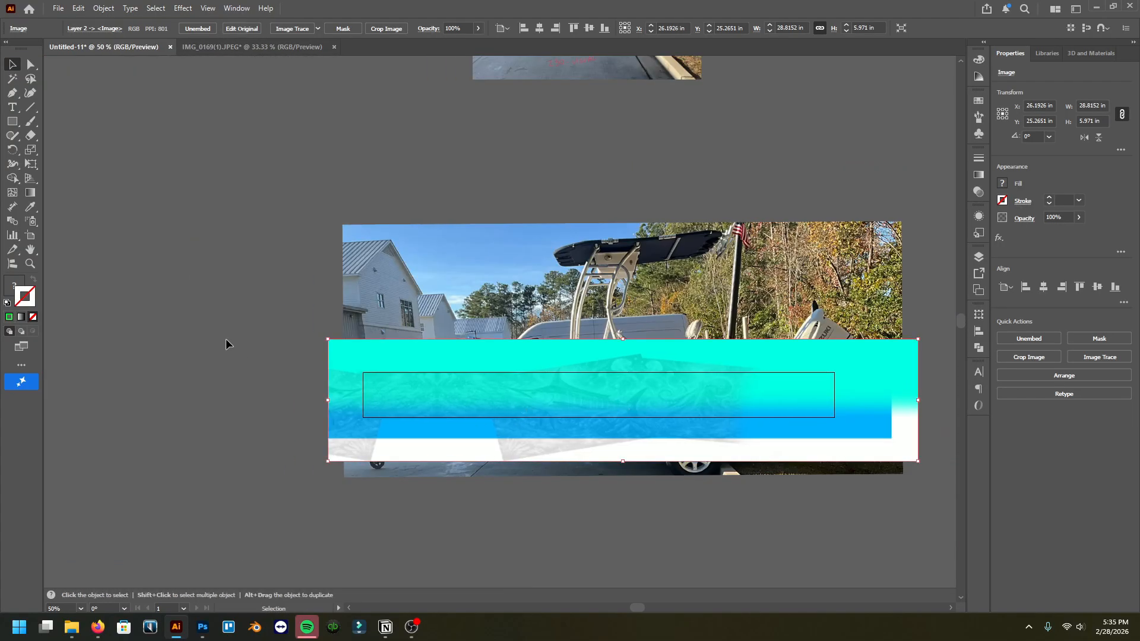
pyautogui.click(226, 343)
# Step: Inspect the wrap artwork's placement over the boat photo at different zoom levels
pyautogui.scroll(2, 464, 404)
pyautogui.scroll(2, 499, 395)
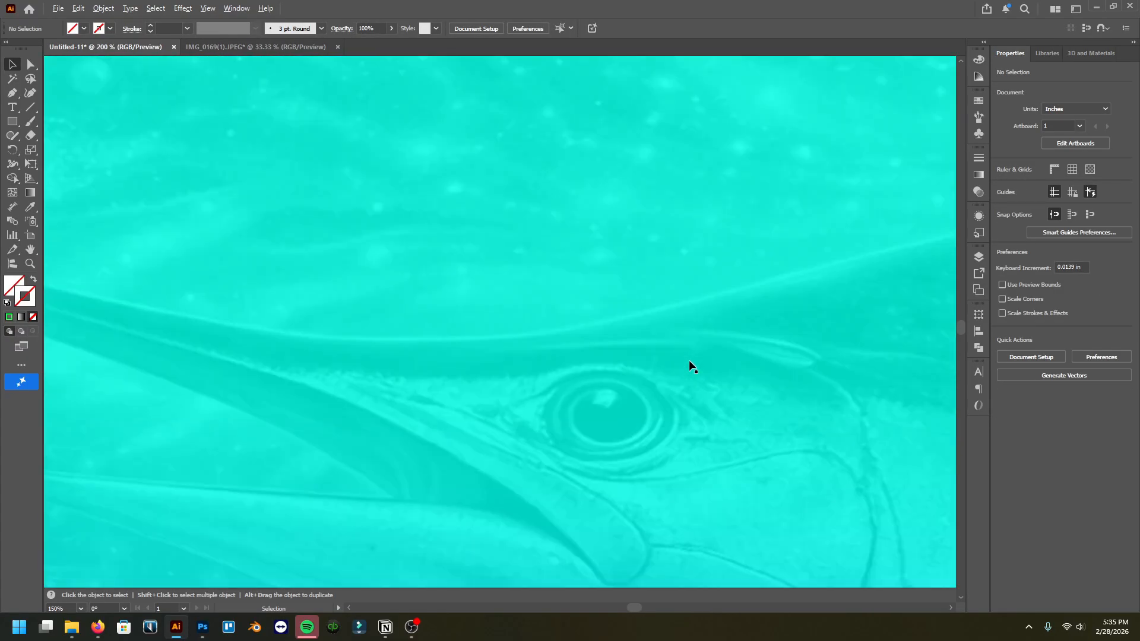
pyautogui.scroll(-3, 662, 404)
pyautogui.hscroll(3, 657, 402)
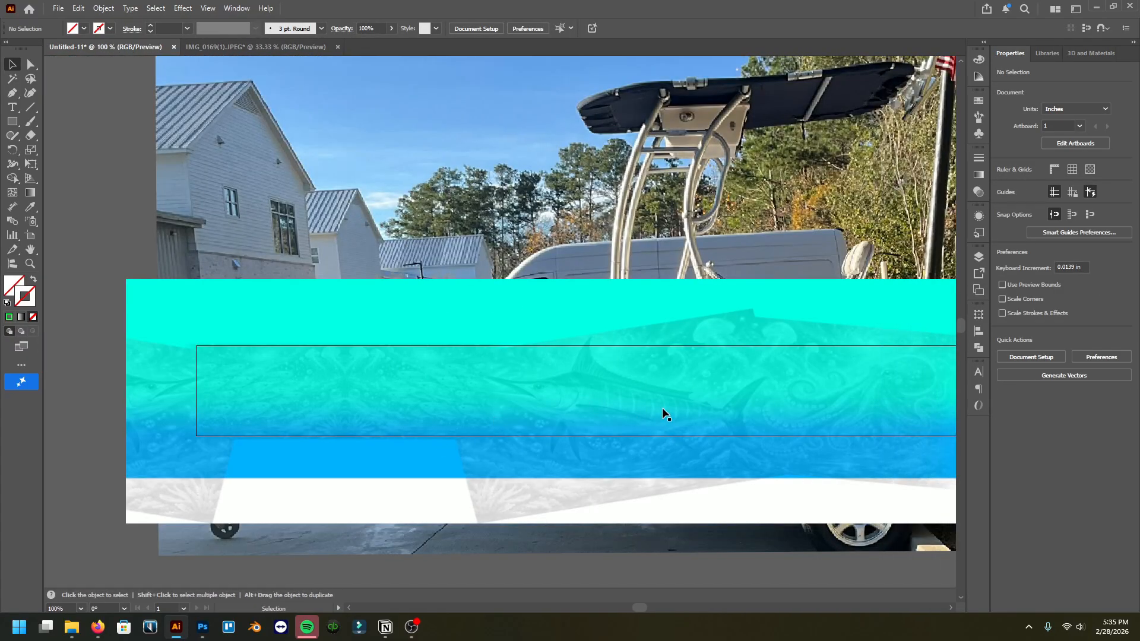
pyautogui.scroll(-1, 660, 404)
pyautogui.hscroll(3, 662, 407)
pyautogui.scroll(-2, 635, 386)
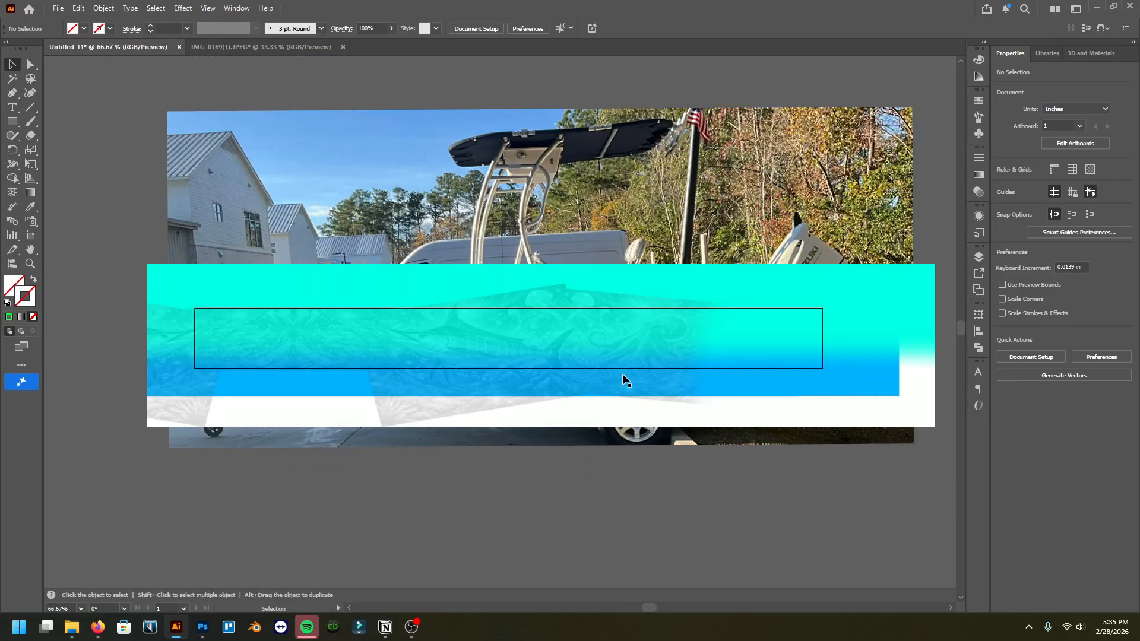
pyautogui.hscroll(1, 568, 364)
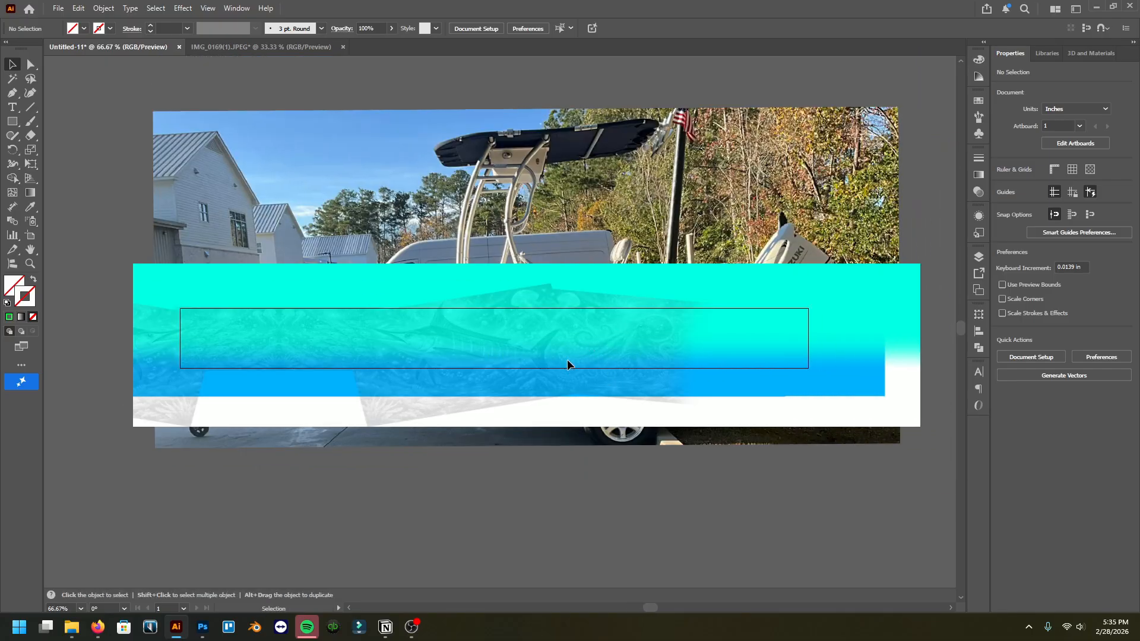
# Step: Nudge the wrap artwork slightly up, down and left to align it with the hull outline
pyautogui.click(441, 326)
pyautogui.hotkey('shift', 'Up')
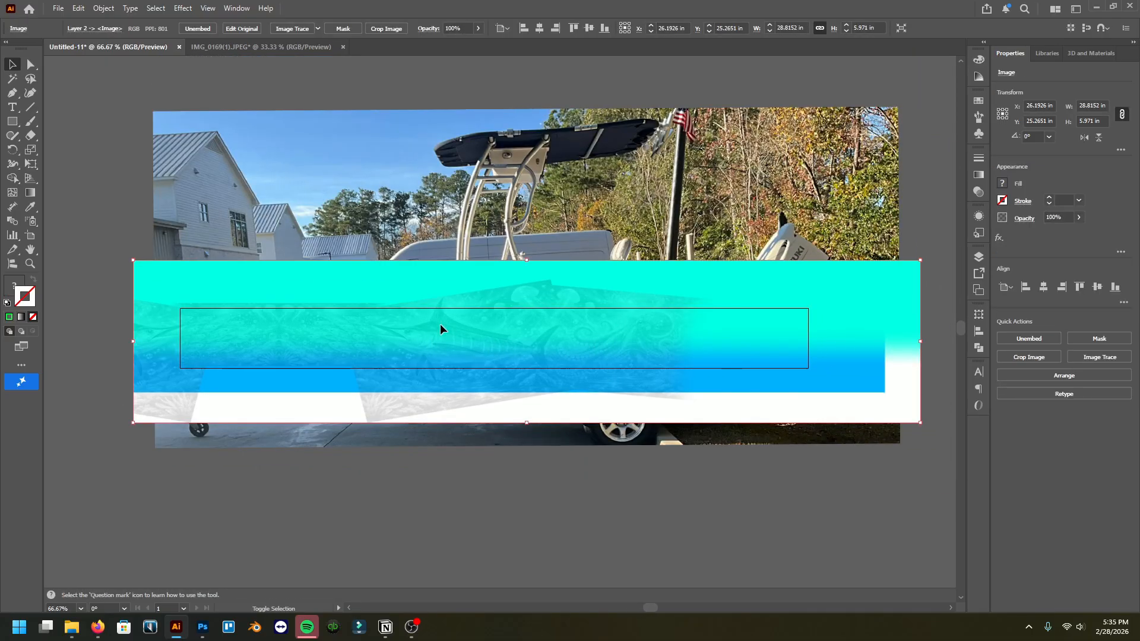
pyautogui.press('Down')
pyautogui.press('Down')
pyautogui.press('Down')
pyautogui.press('Down')
pyautogui.press('Down')
pyautogui.press('Down')
pyautogui.press('Down')
pyautogui.press('Down')
pyautogui.press('Down')
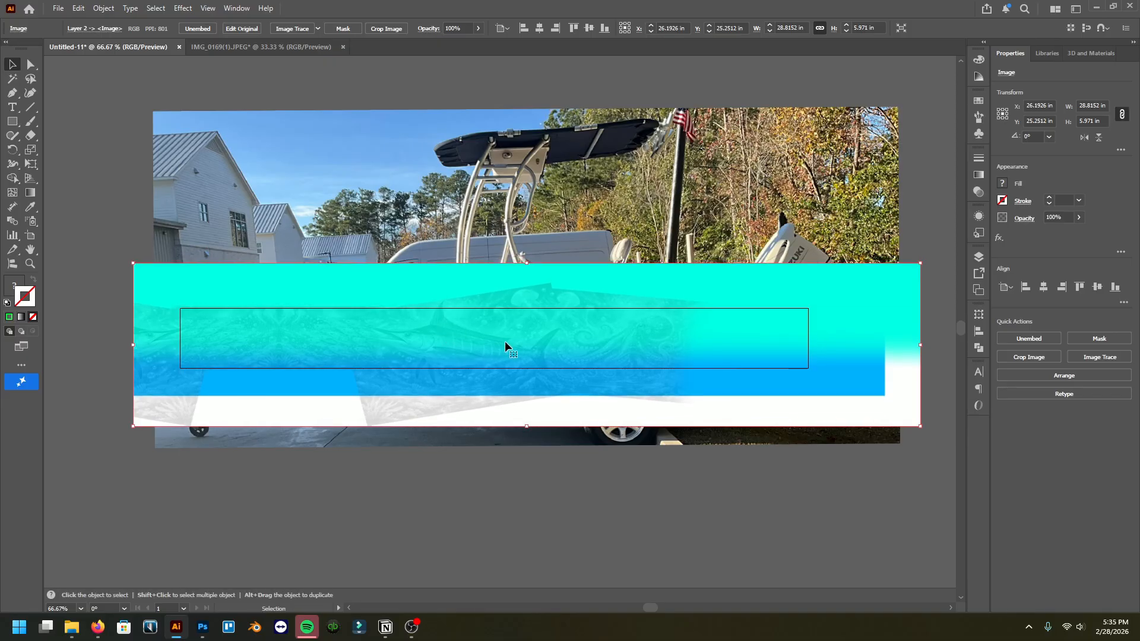
pyautogui.moveTo(518, 340); pyautogui.dragTo(510, 340)
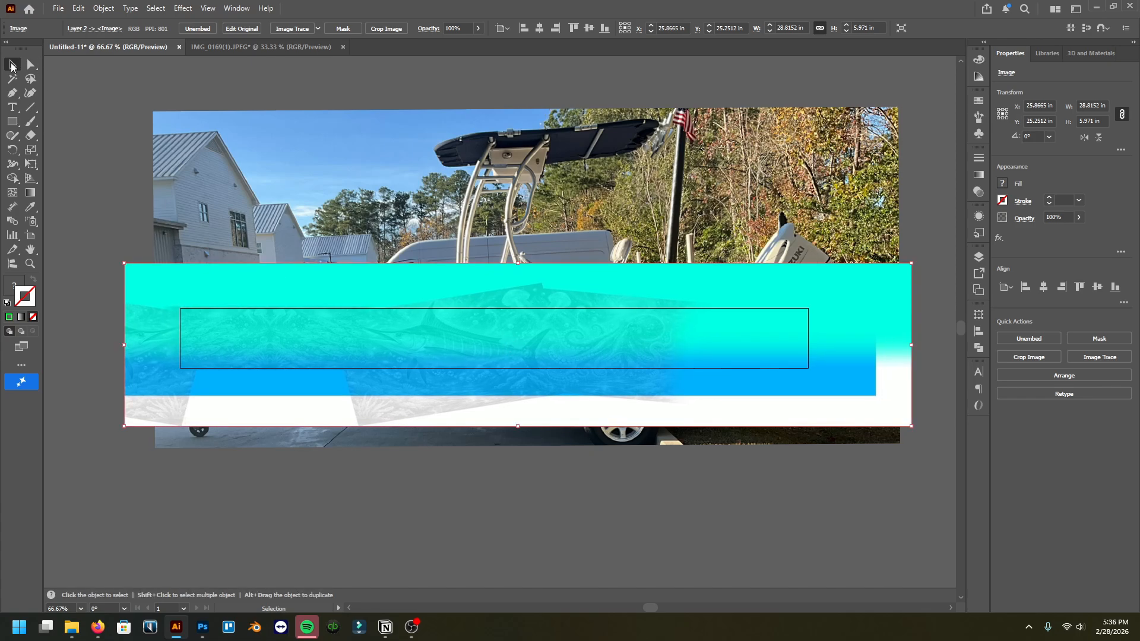
pyautogui.click(223, 69)
# Step: Review the wrap artwork's alignment across the length of the boat
pyautogui.hscroll(-1, 454, 342)
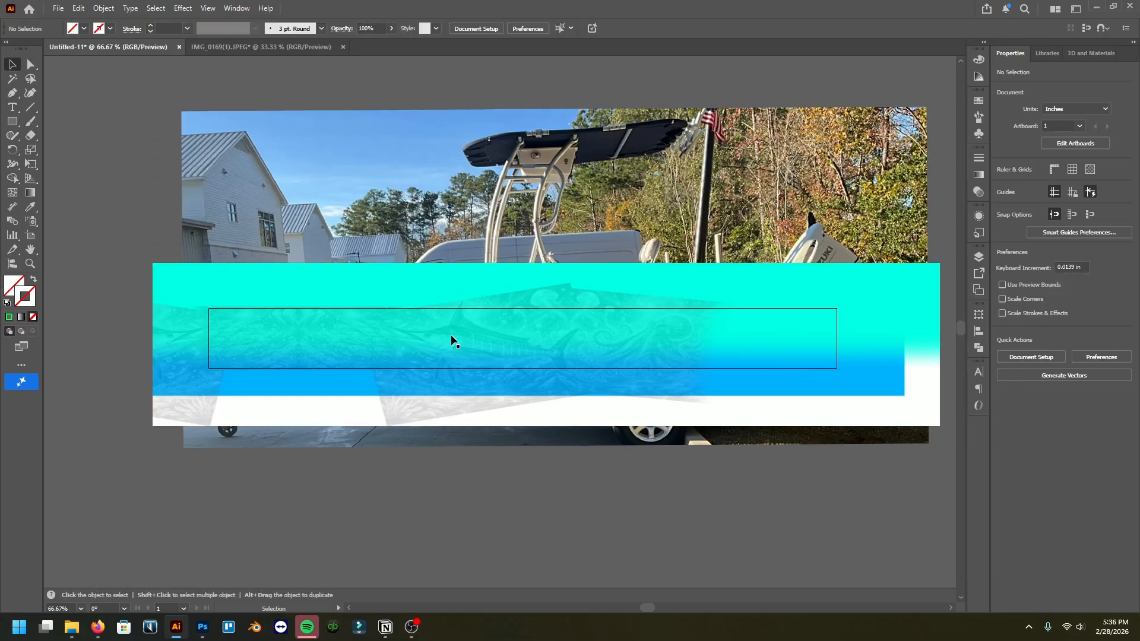
pyautogui.hscroll(2, 454, 341)
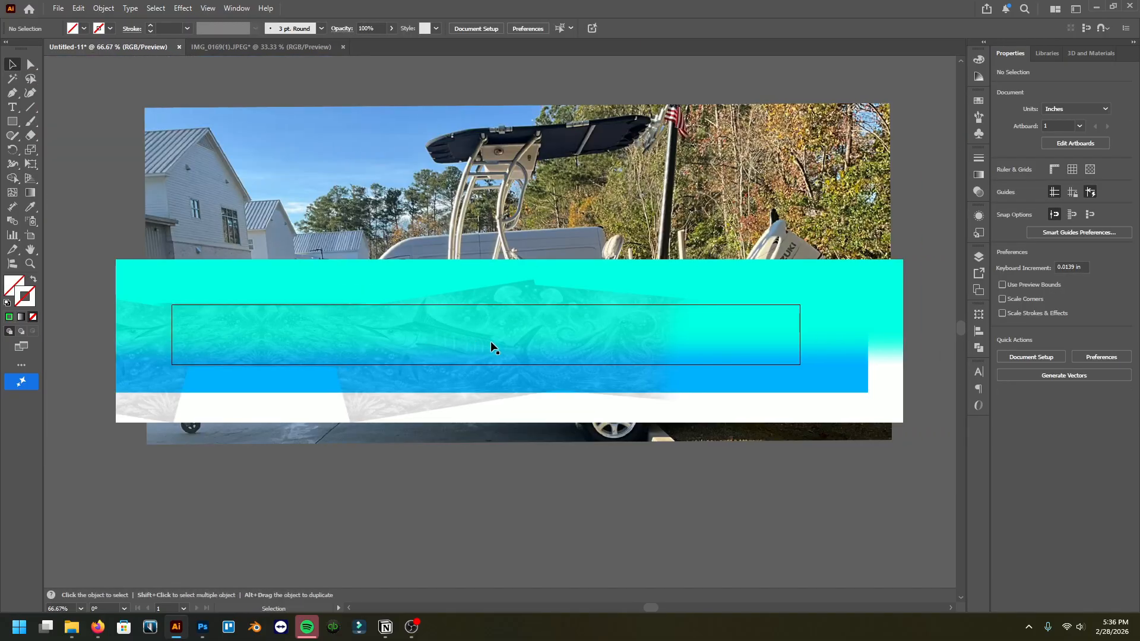
pyautogui.hscroll(1, 433, 351)
pyautogui.scroll(1, 432, 350)
pyautogui.scroll(-1, 433, 350)
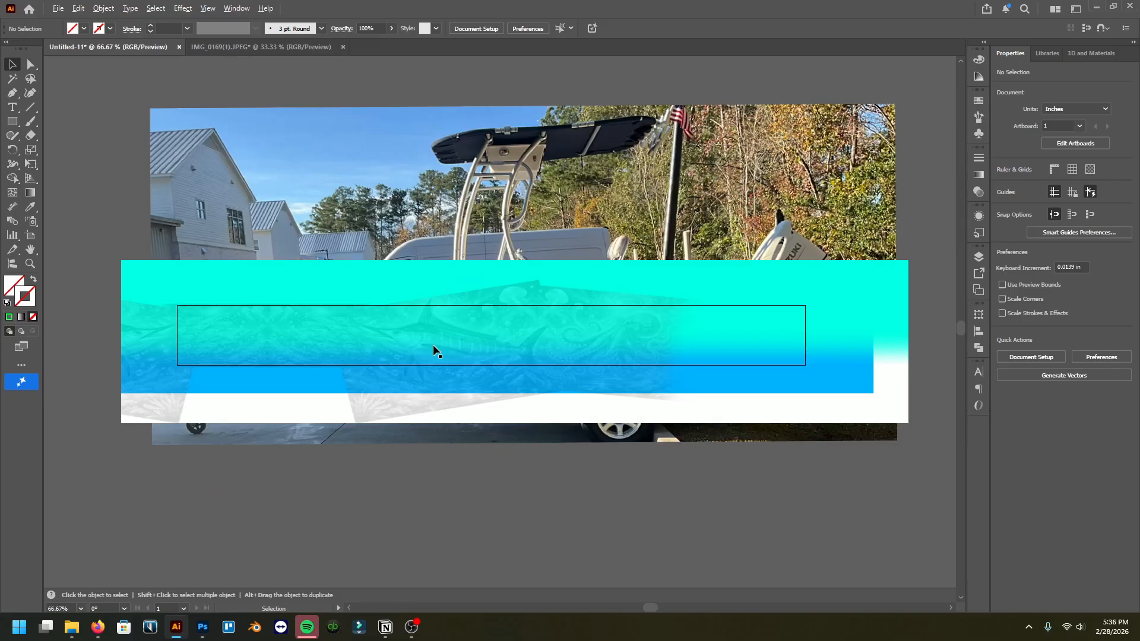
pyautogui.hscroll(1, 433, 350)
pyautogui.scroll(1, 417, 349)
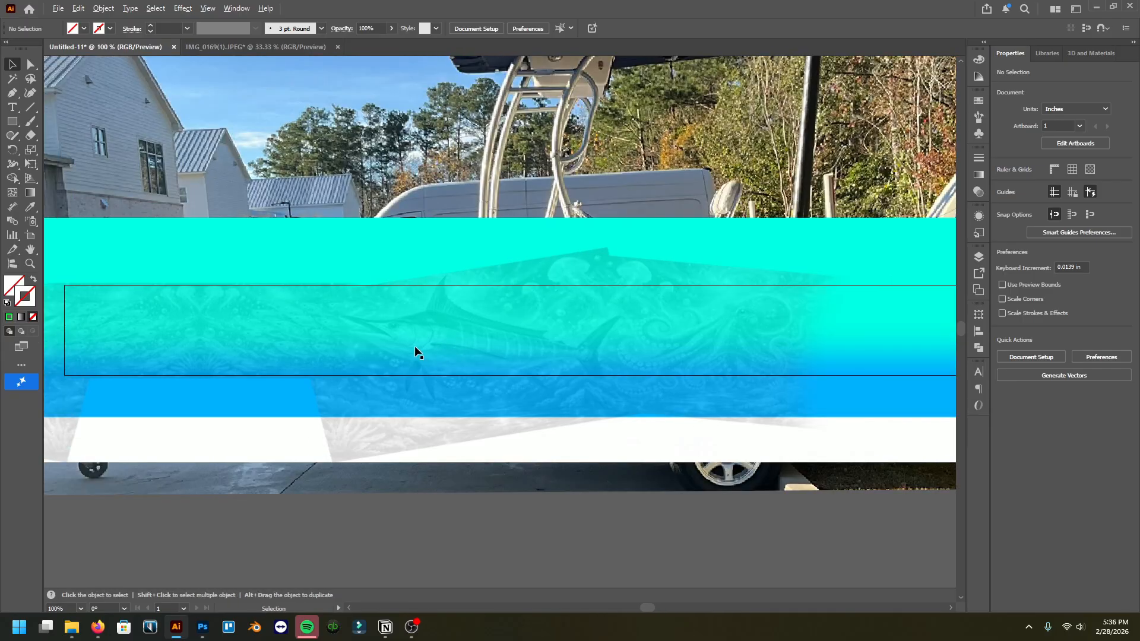
pyautogui.scroll(-1, 415, 346)
# Step: Open the Layers panel and send the selected wrap artwork to the back of its layer
pyautogui.click(495, 327)
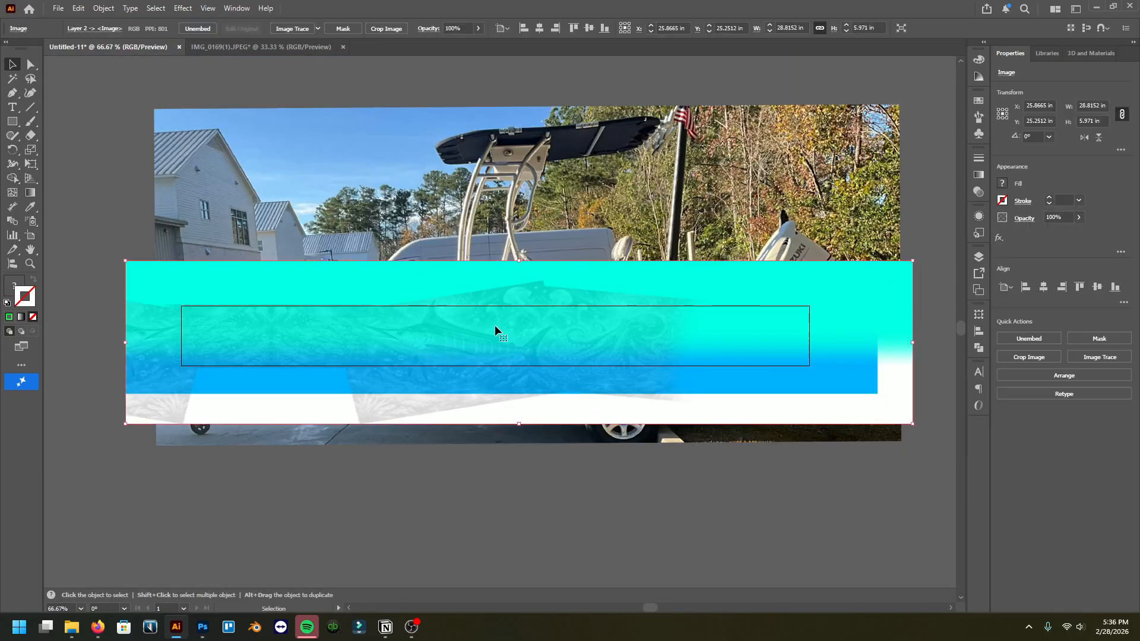
pyautogui.click(975, 263)
pyautogui.rightClick(328, 318)
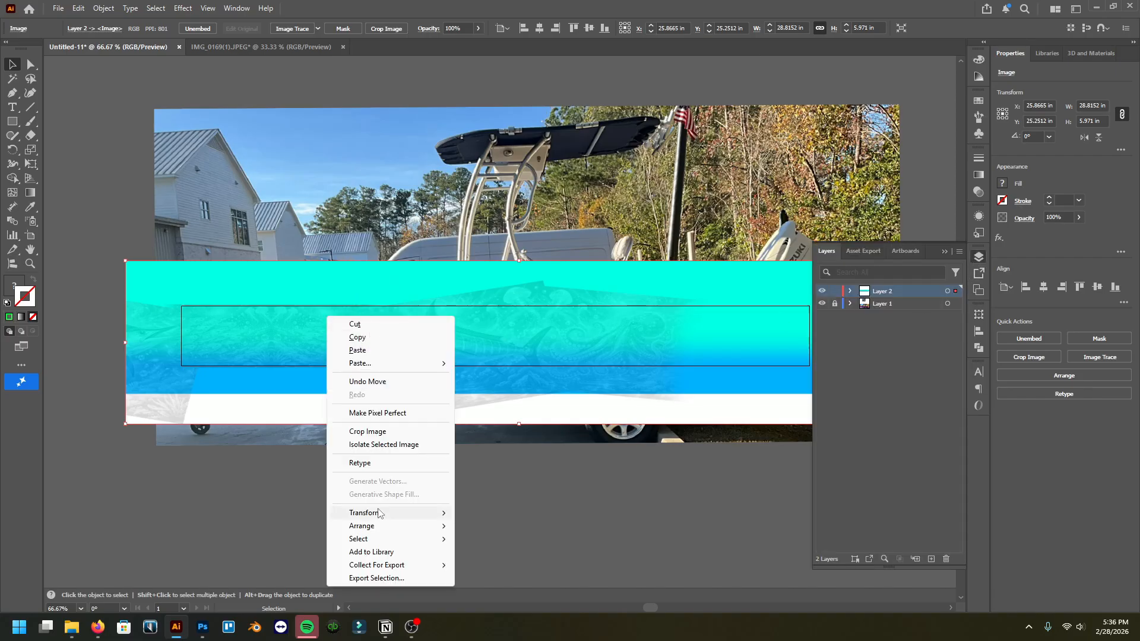
pyautogui.moveTo(380, 513)
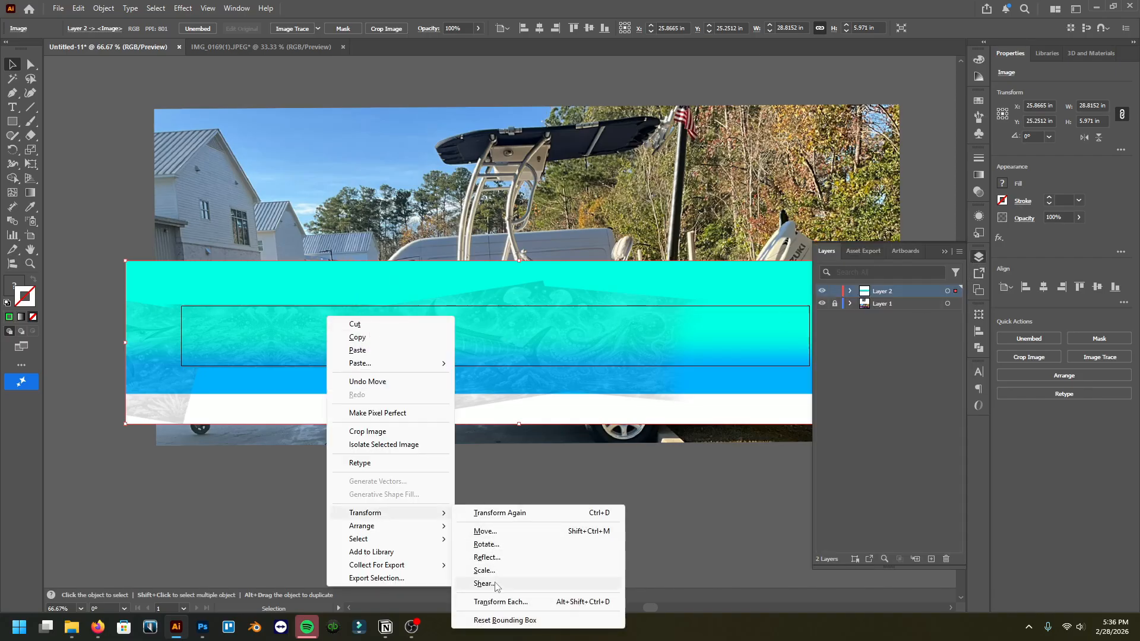
pyautogui.moveTo(428, 514)
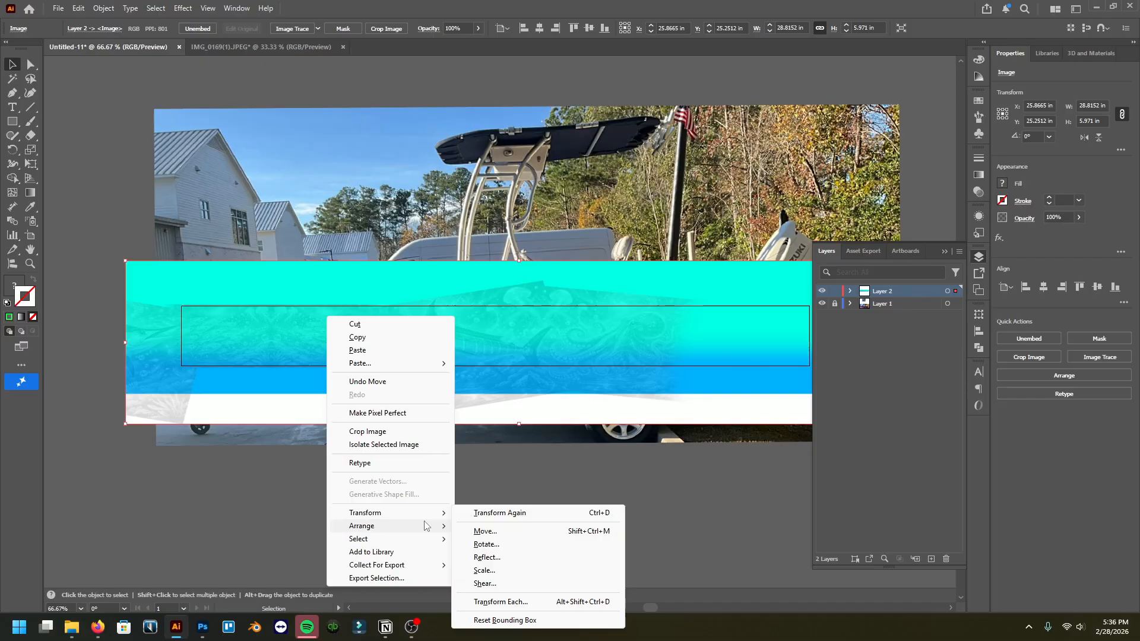
pyautogui.click(478, 565)
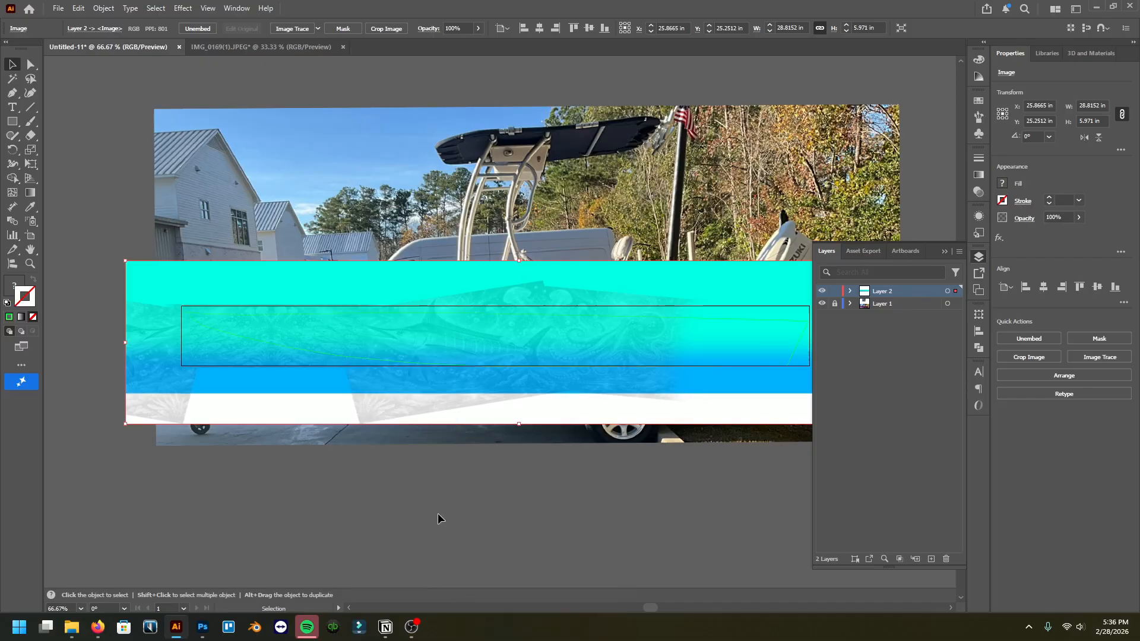
# Step: Inspect the green traced hull line over the wrap artwork at closer zoom
pyautogui.click(437, 515)
pyautogui.scroll(2, 304, 348)
pyautogui.click(212, 369)
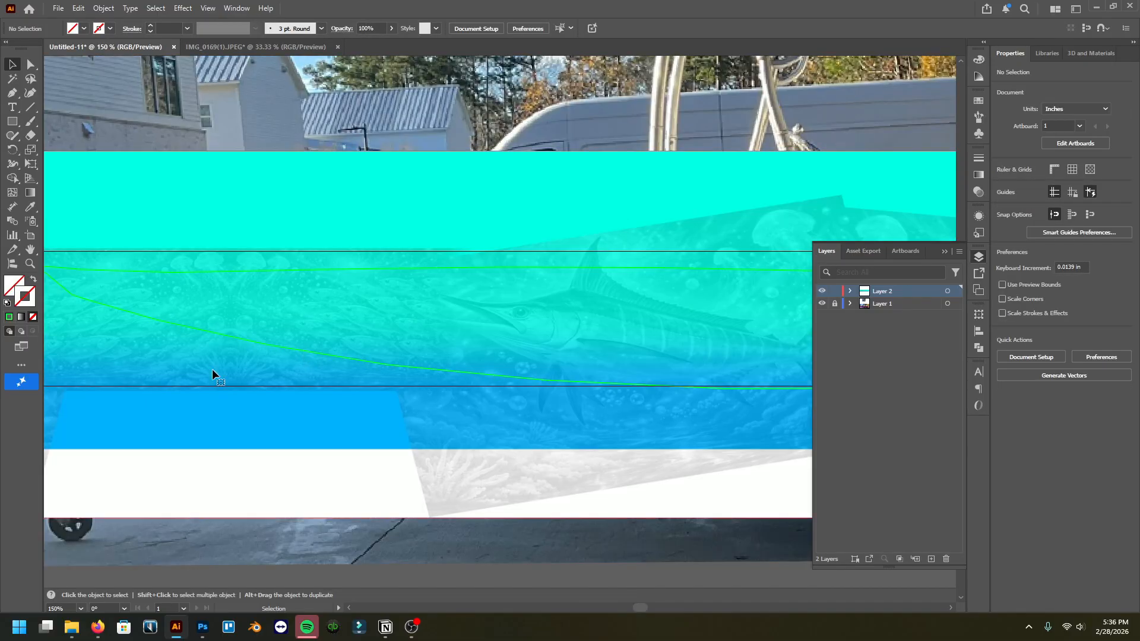
pyautogui.scroll(-3, 304, 374)
pyautogui.scroll(2, 432, 385)
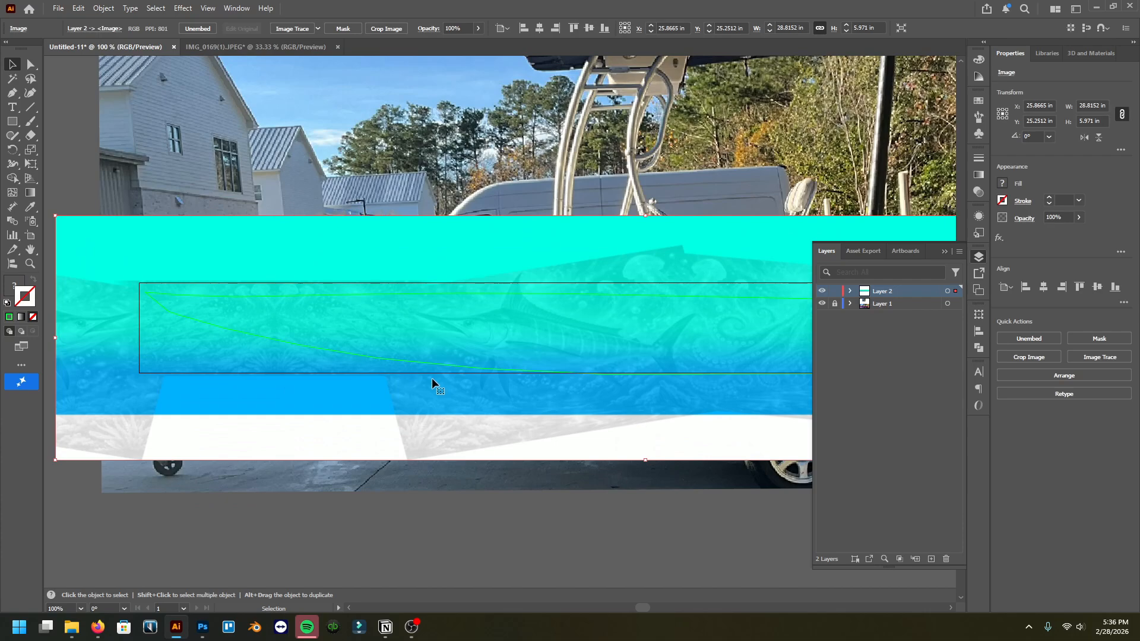
pyautogui.scroll(-2, 434, 384)
pyautogui.hscroll(1, 374, 387)
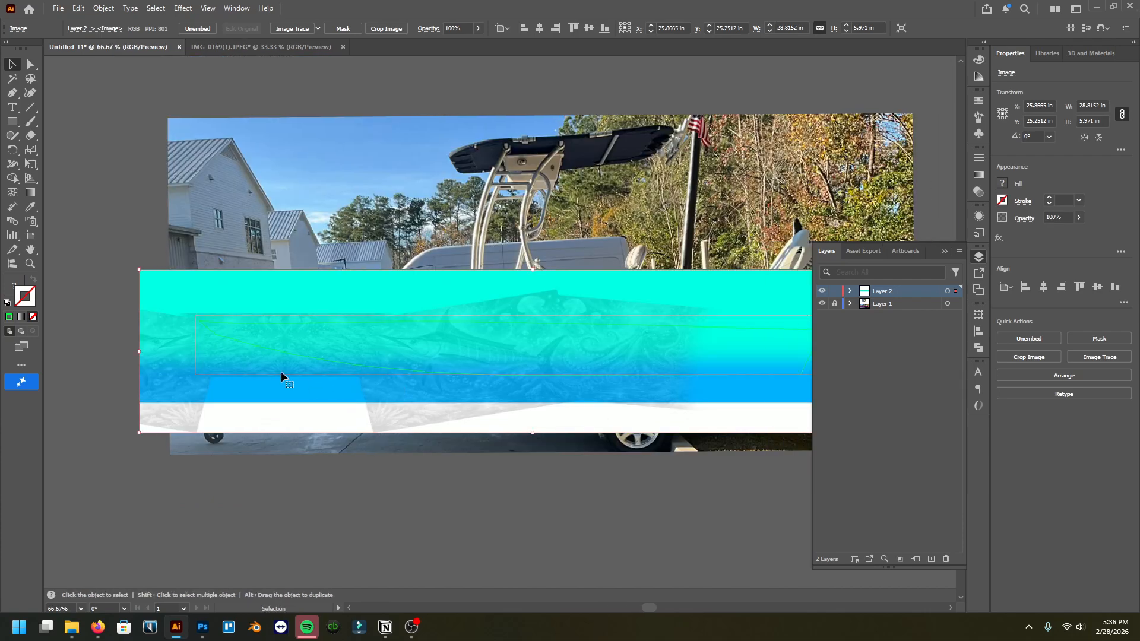
pyautogui.scroll(3, 376, 359)
pyautogui.scroll(-2, 385, 362)
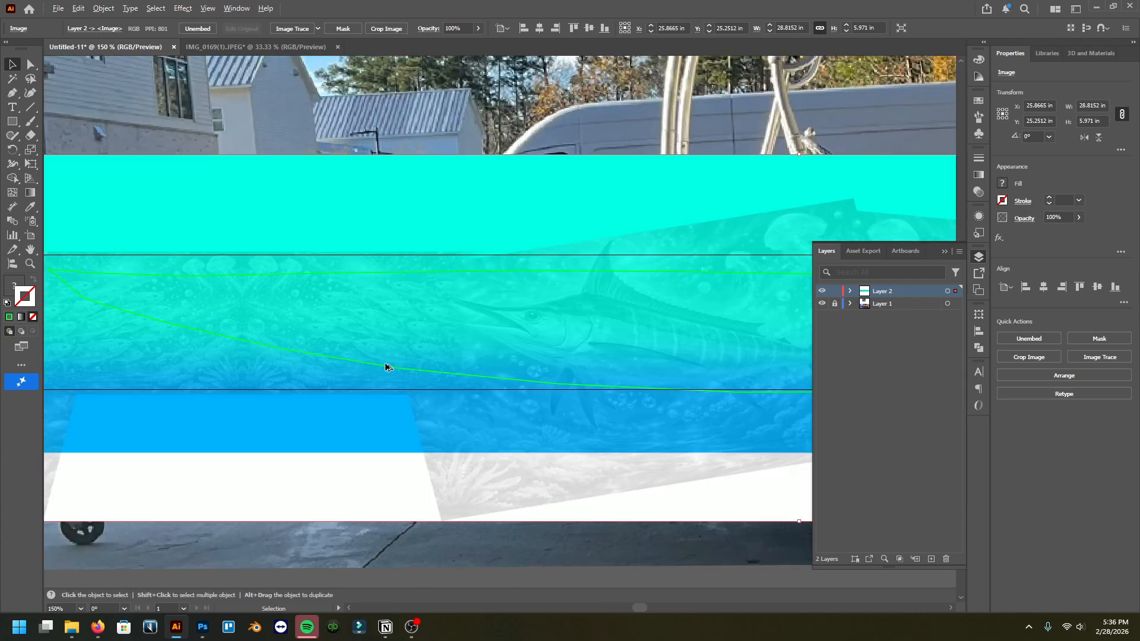
pyautogui.hscroll(-1, 307, 357)
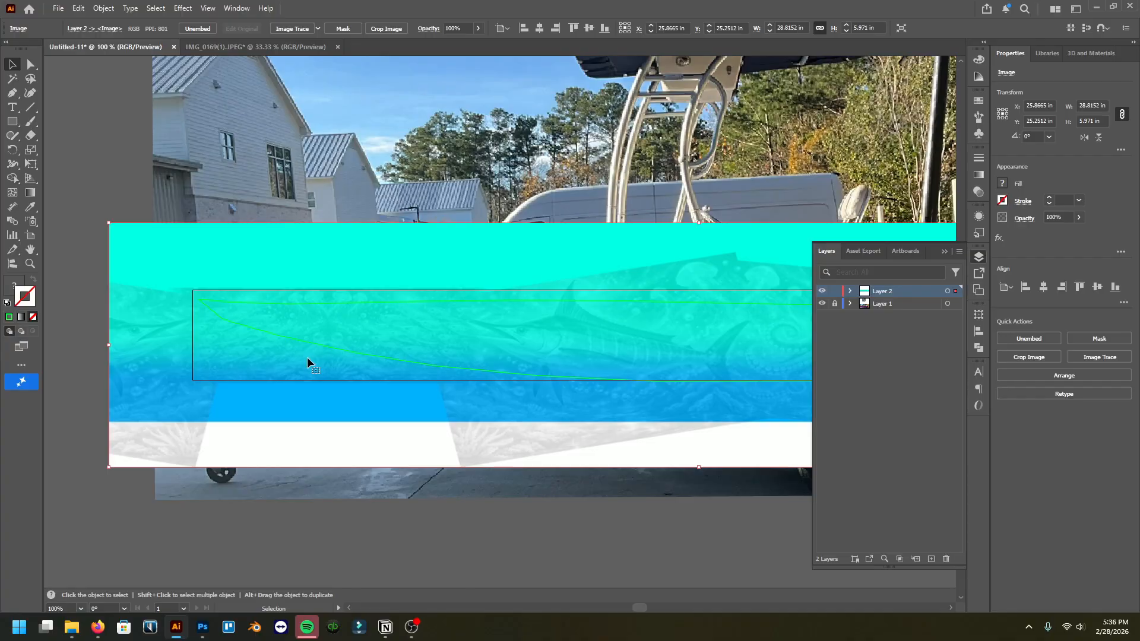
pyautogui.scroll(1, 306, 355)
# Step: Send the wrap artwork to the back again
pyautogui.rightClick(306, 355)
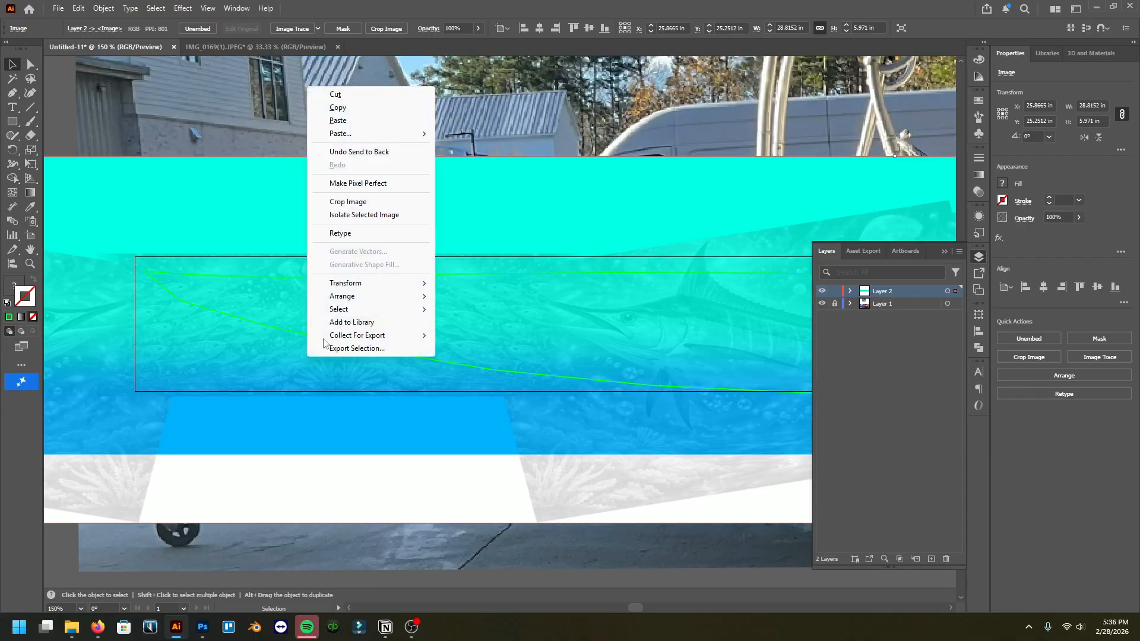
pyautogui.moveTo(372, 300)
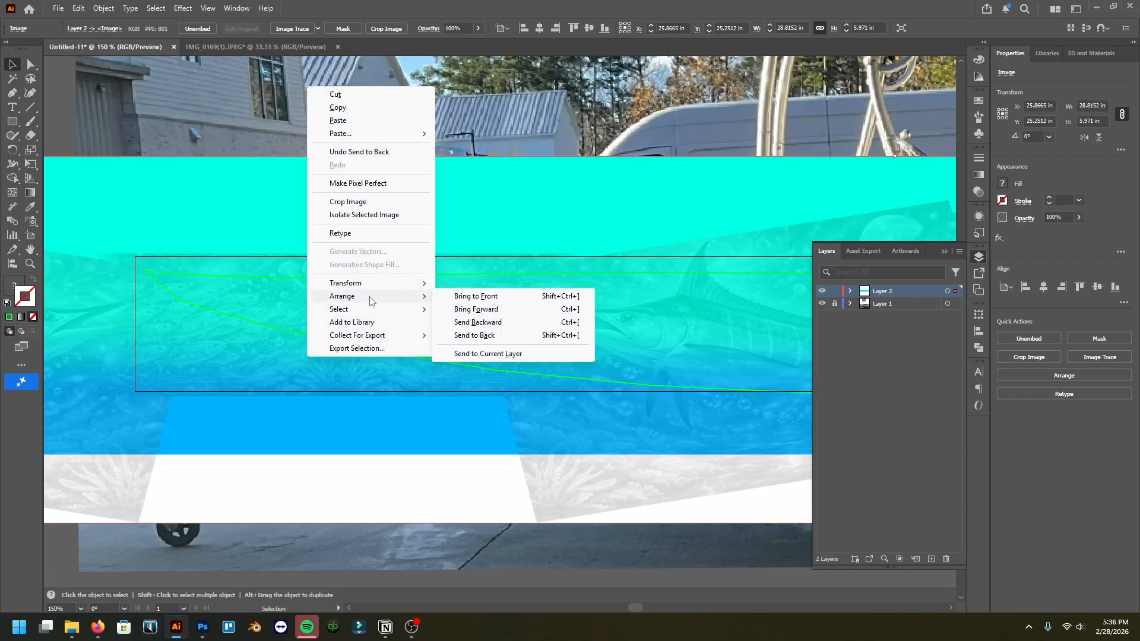
pyautogui.click(459, 336)
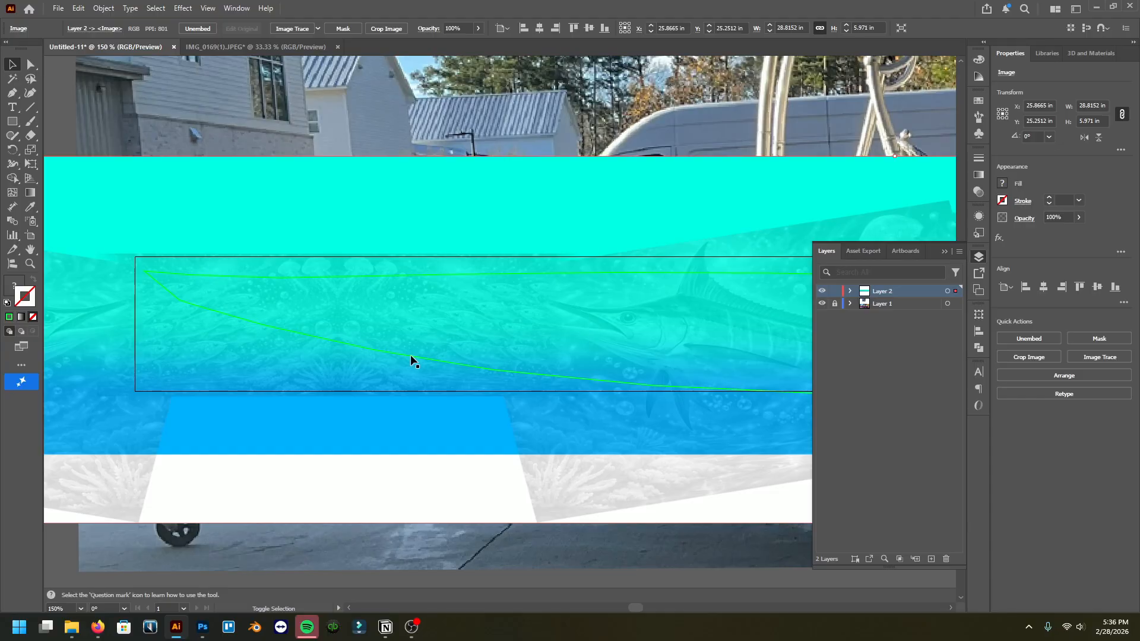
# Step: Select the traced hull line together with the wrap artwork and make a clipping mask from them
pyautogui.hotkey('ctrl', 'a')
pyautogui.hscroll(-5, 436, 358)
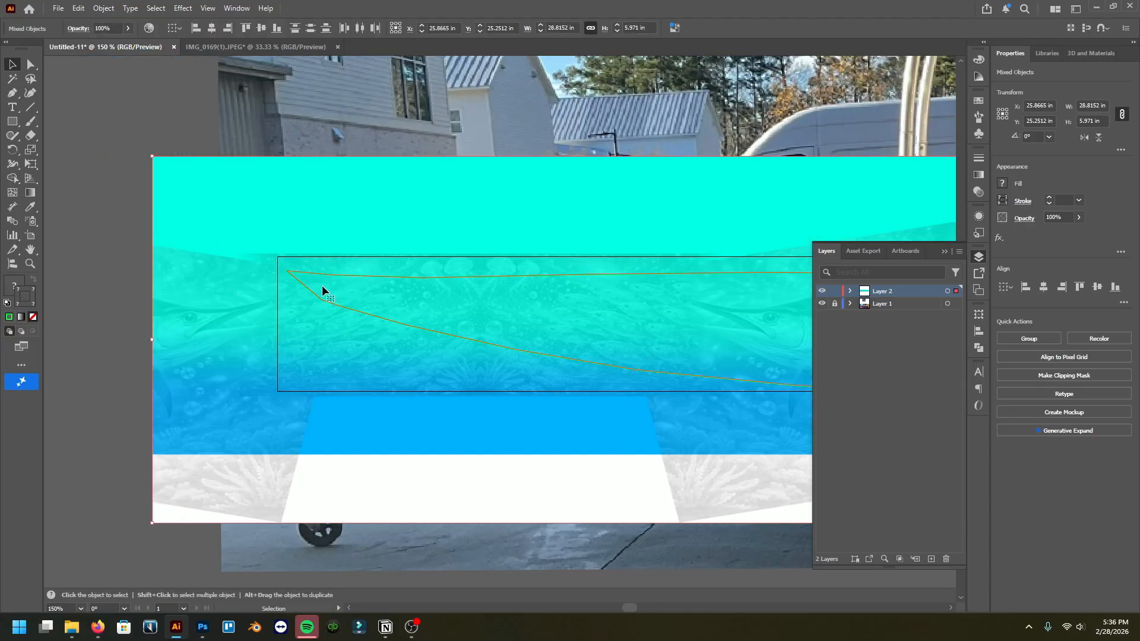
pyautogui.hscroll(5, 303, 340)
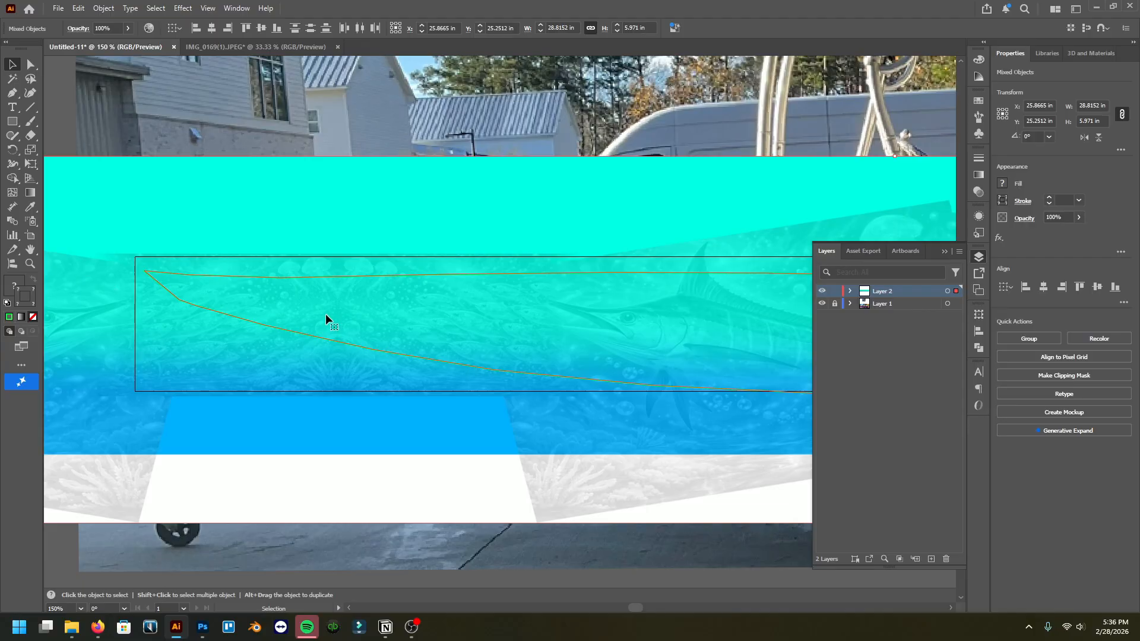
pyautogui.rightClick(326, 314)
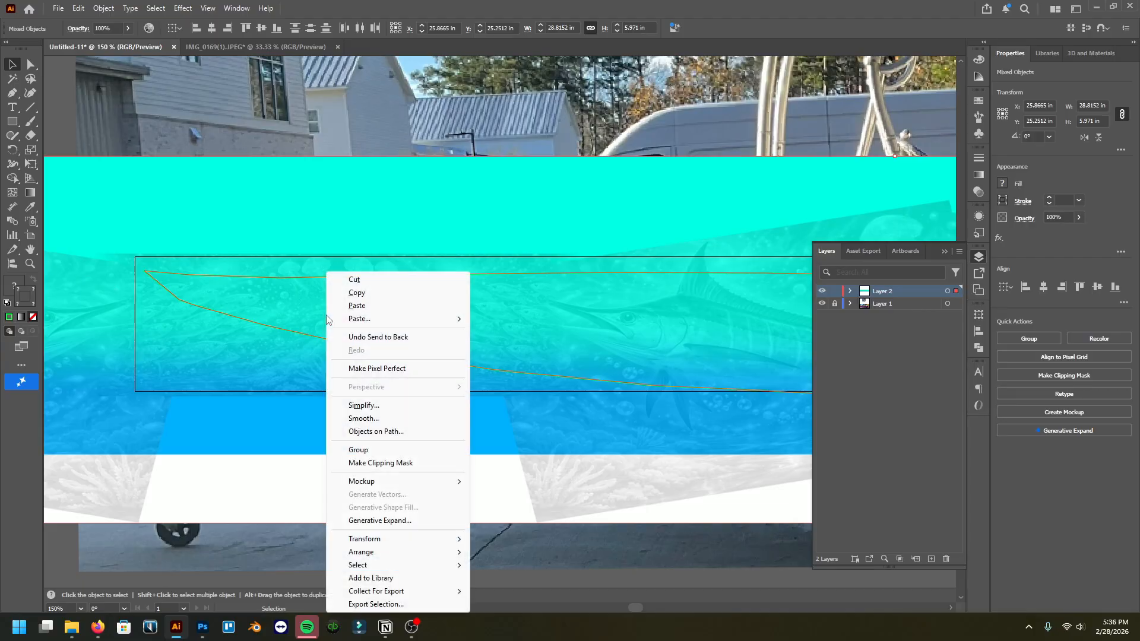
pyautogui.click(382, 463)
# Step: Review the masked wrap artwork along the whole hull at different zoom levels
pyautogui.hscroll(15, 352, 330)
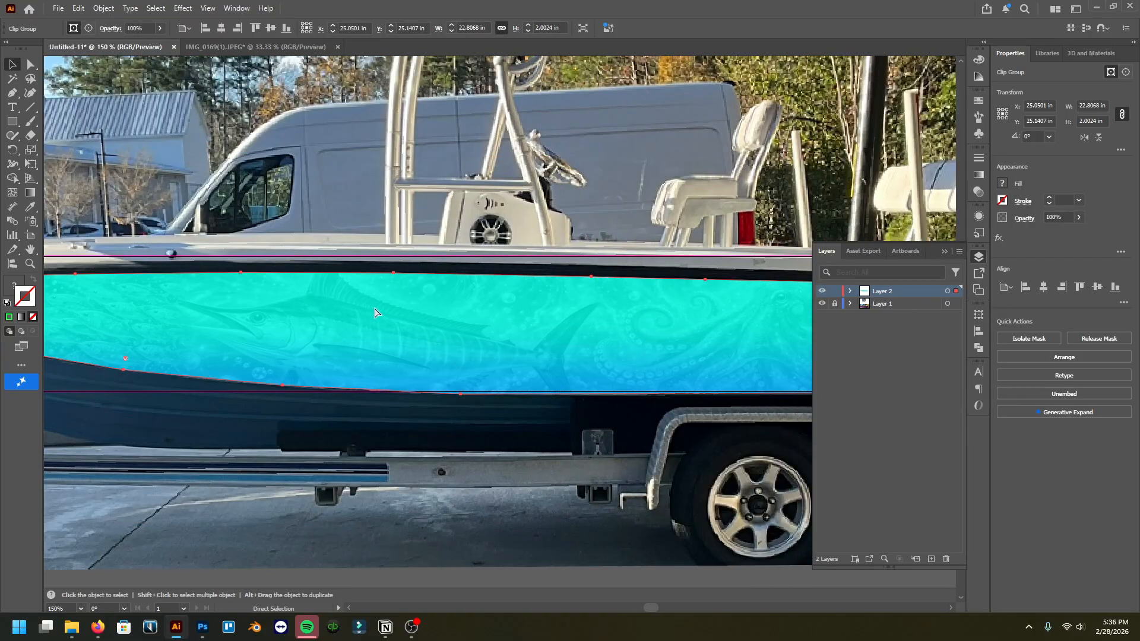
pyautogui.scroll(-5, 420, 343)
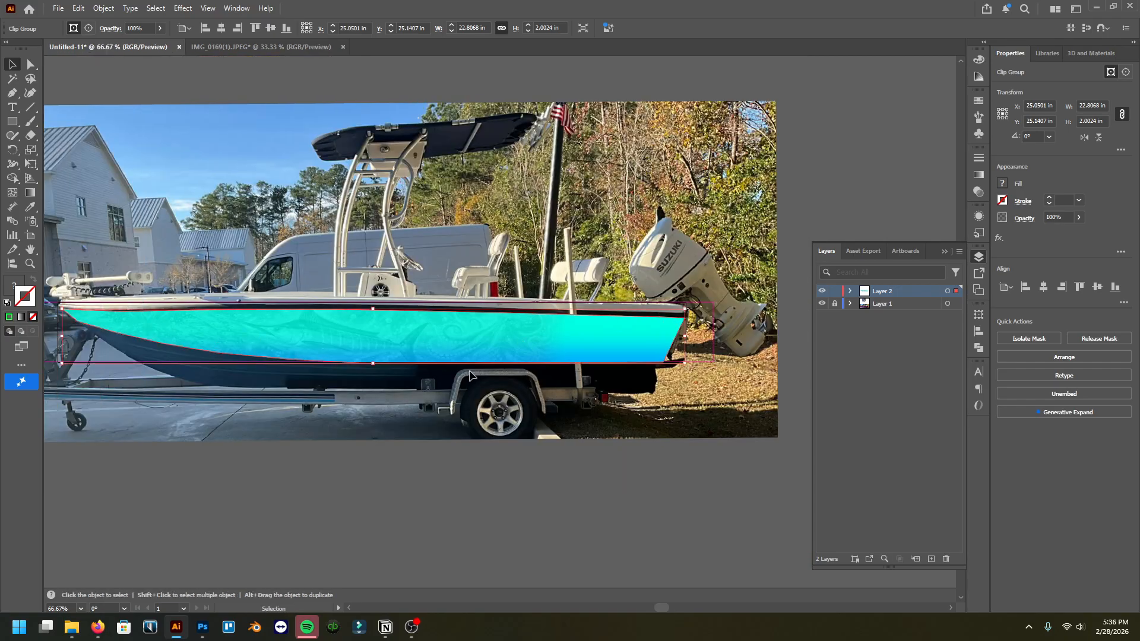
pyautogui.hscroll(-2, 471, 375)
pyautogui.click(550, 475)
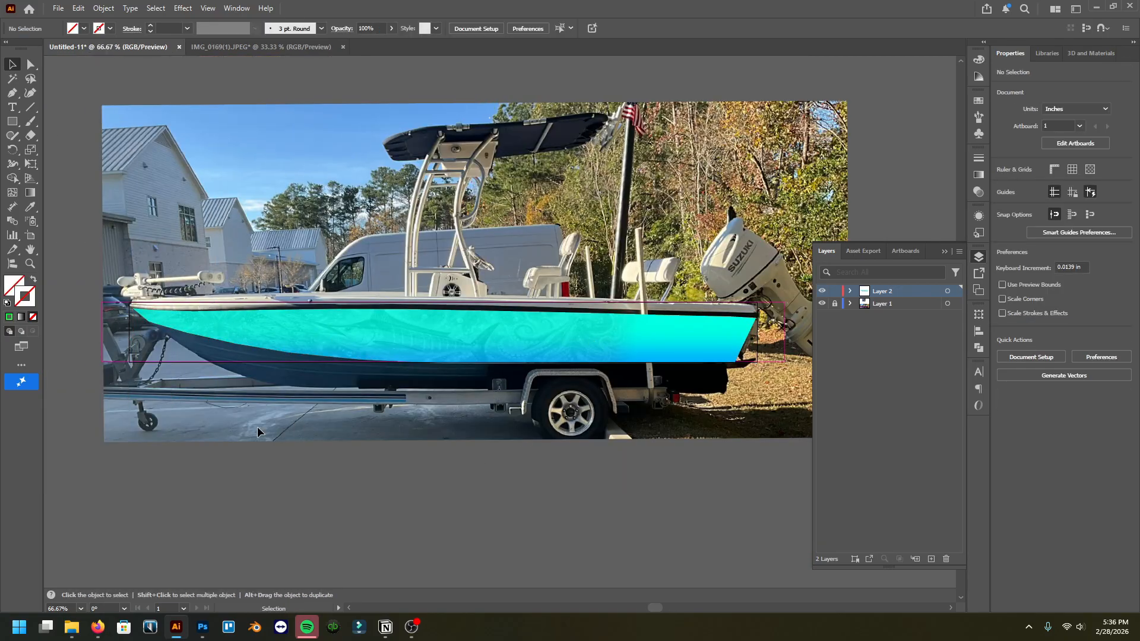
pyautogui.hscroll(-2, 416, 386)
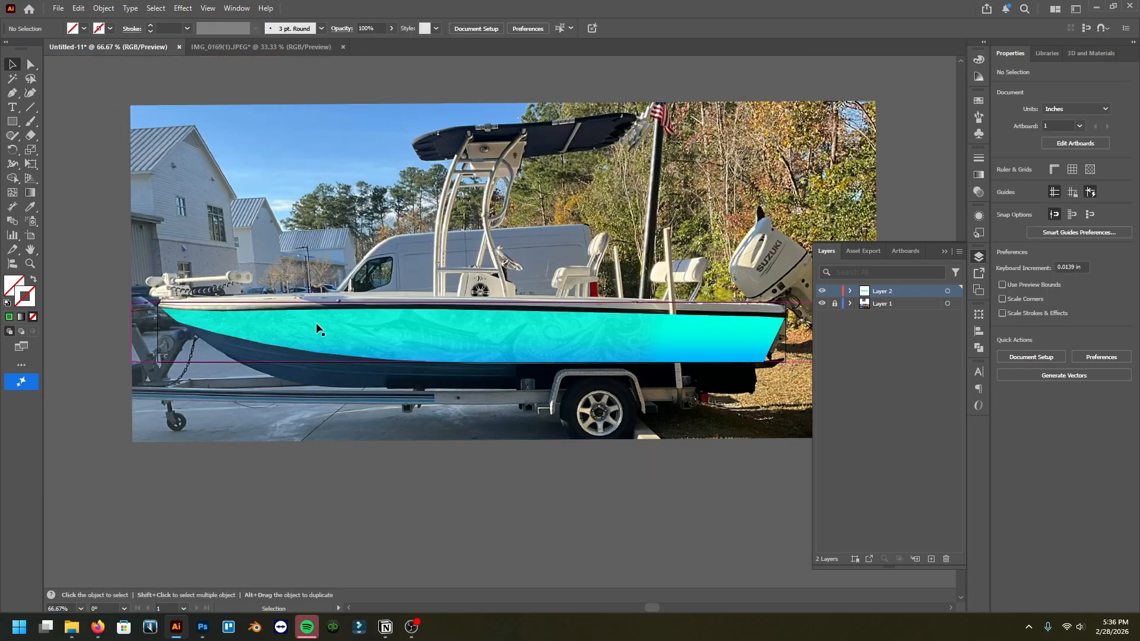
pyautogui.hscroll(3, 331, 384)
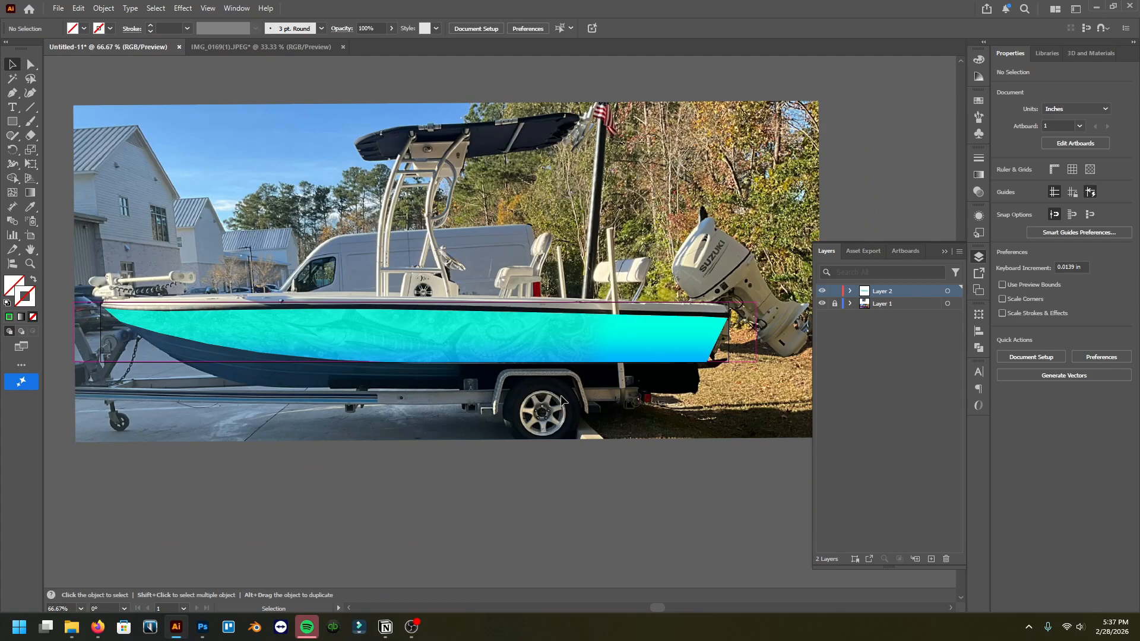
pyautogui.hscroll(-1, 421, 369)
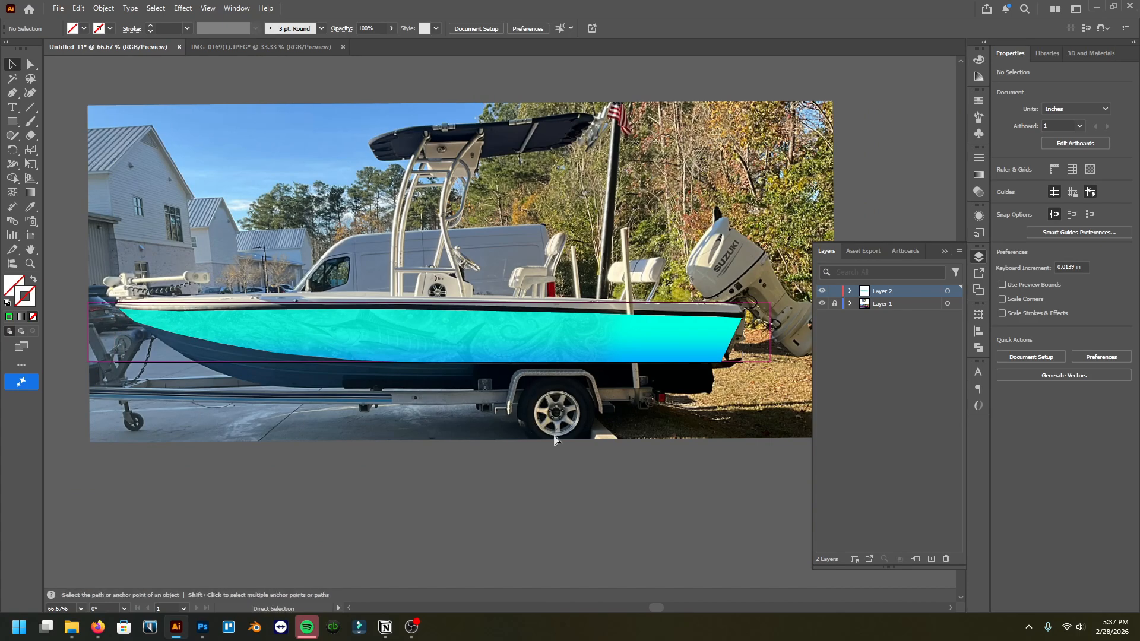
pyautogui.hscroll(-2, 550, 433)
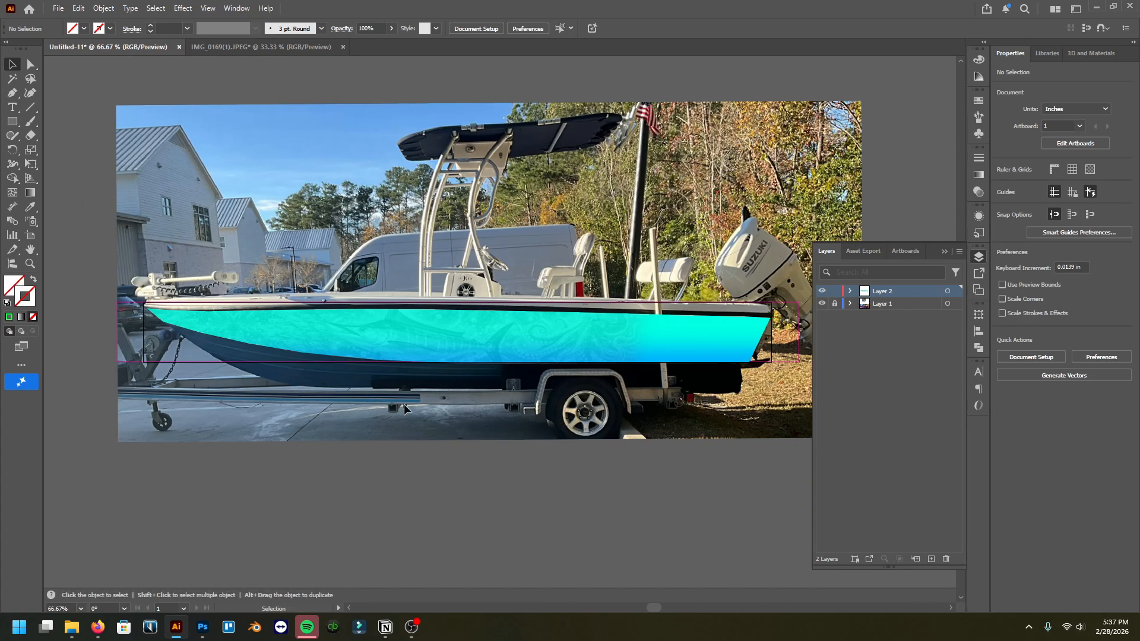
# Step: Create a new layer and lock the layer holding the masked wrap
pyautogui.click(931, 559)
pyautogui.click(835, 304)
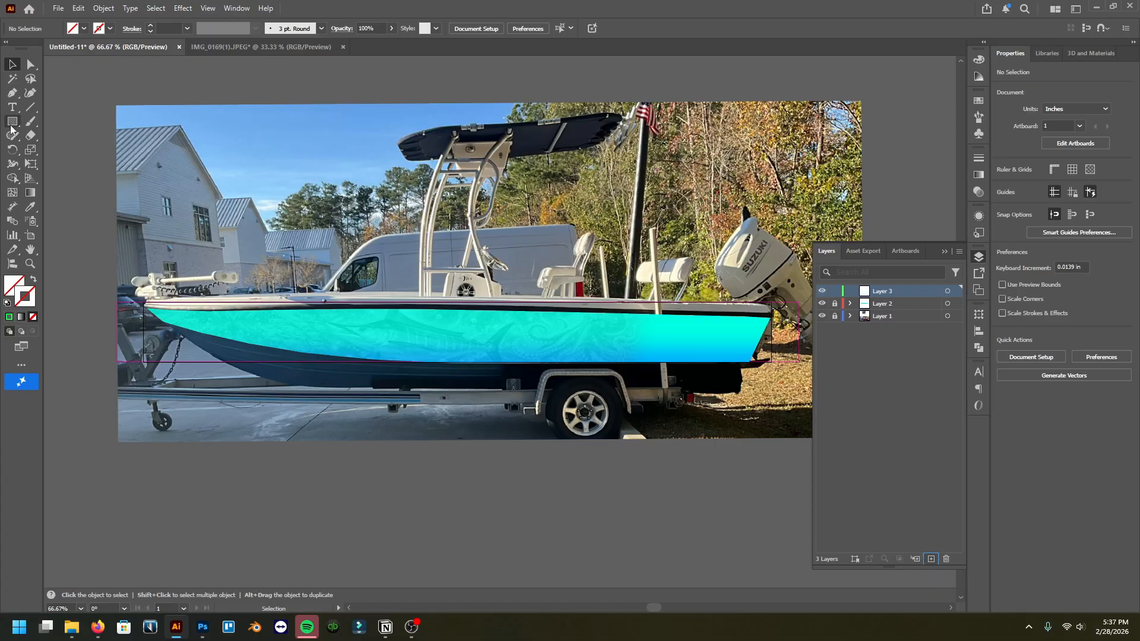
# Step: Examine the handwritten measurement notes on the reference photo around the boat
pyautogui.scroll(8, 224, 336)
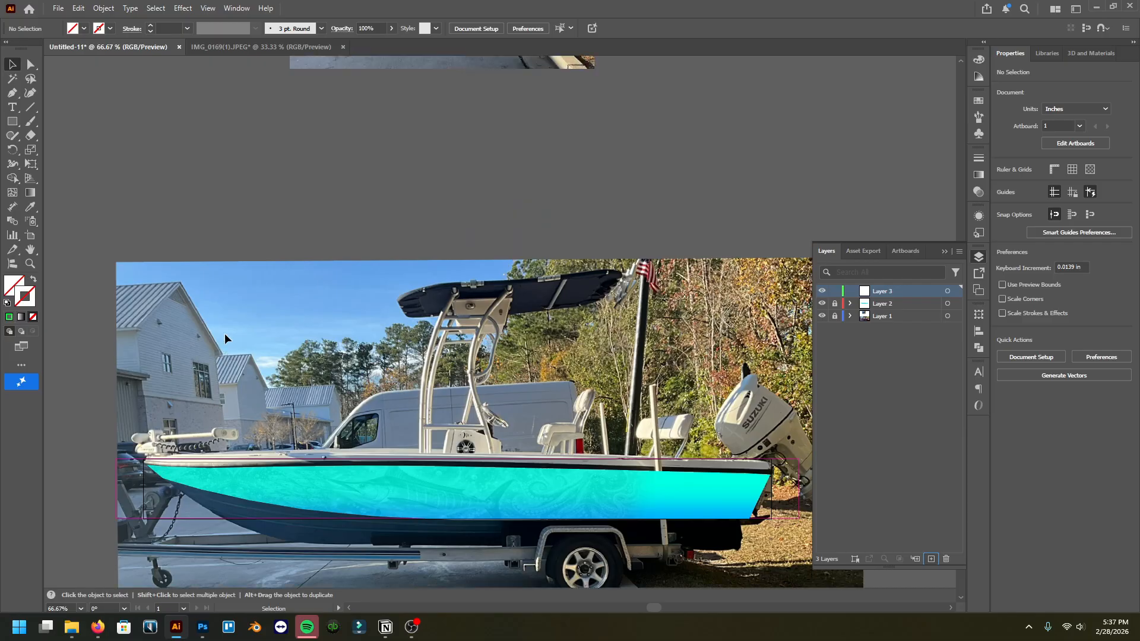
pyautogui.scroll(3, 407, 311)
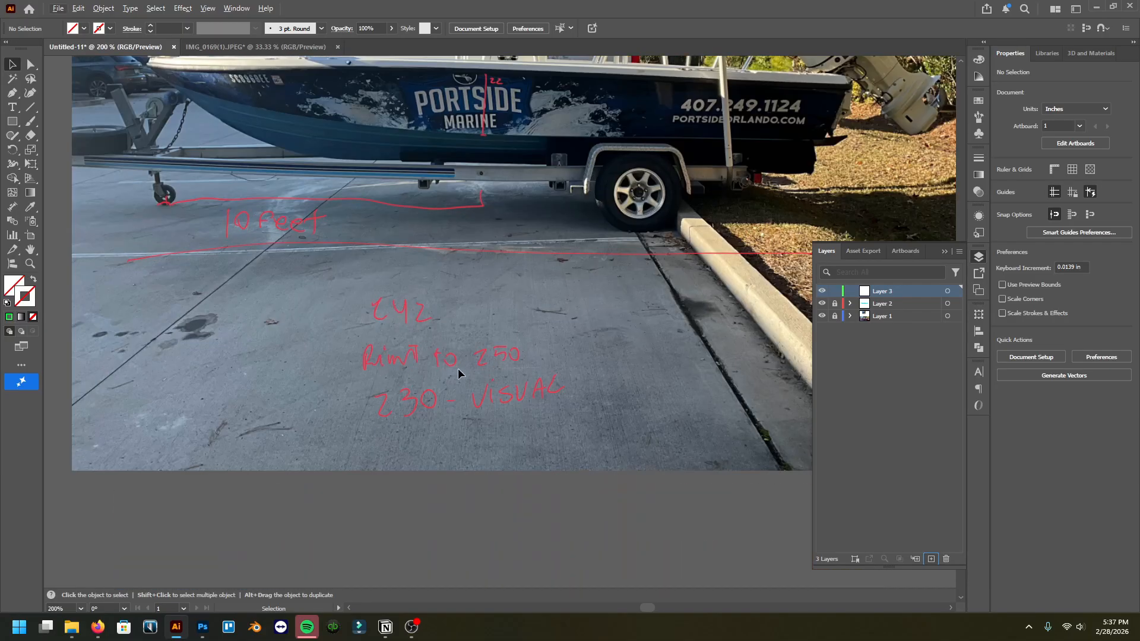
pyautogui.scroll(-2, 405, 297)
pyautogui.scroll(3, 457, 241)
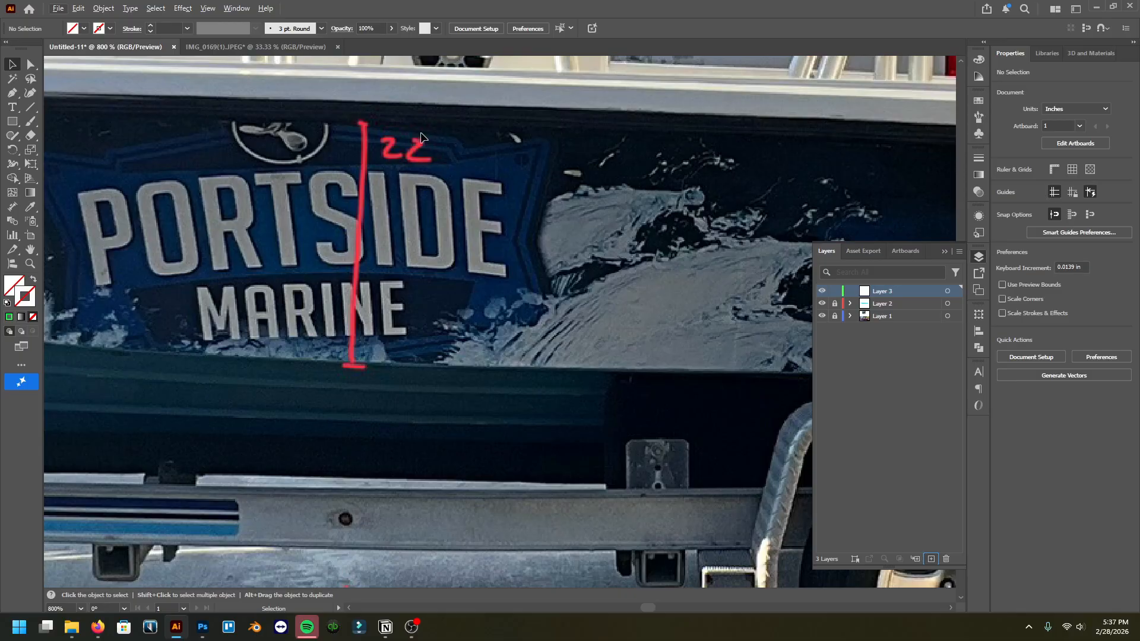
pyautogui.scroll(-6, 479, 290)
pyautogui.scroll(-5, 486, 369)
pyautogui.scroll(1, 486, 369)
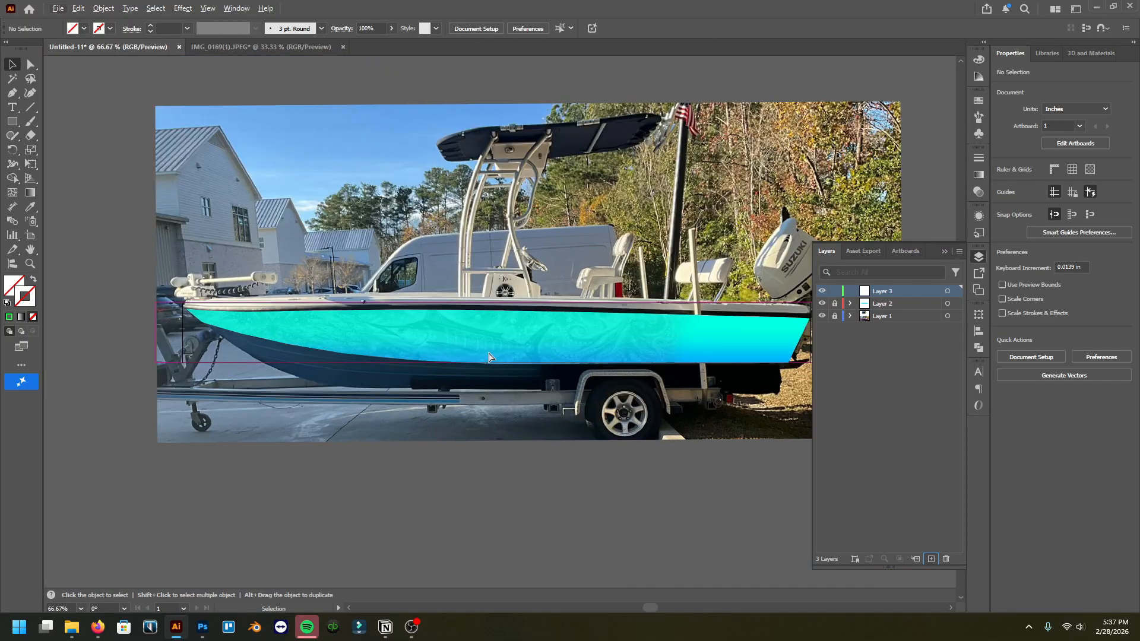
pyautogui.hscroll(2, 485, 370)
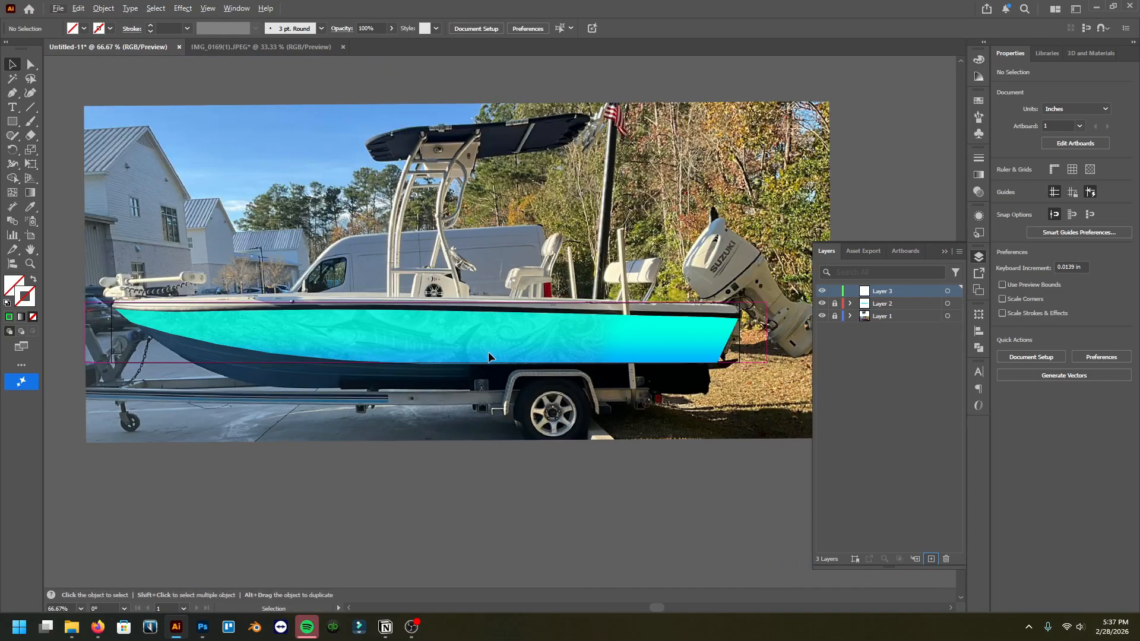
# Step: Create a rectangle 26 in wide and 2.65 in tall with the Rectangle tool
pyautogui.click(12, 121)
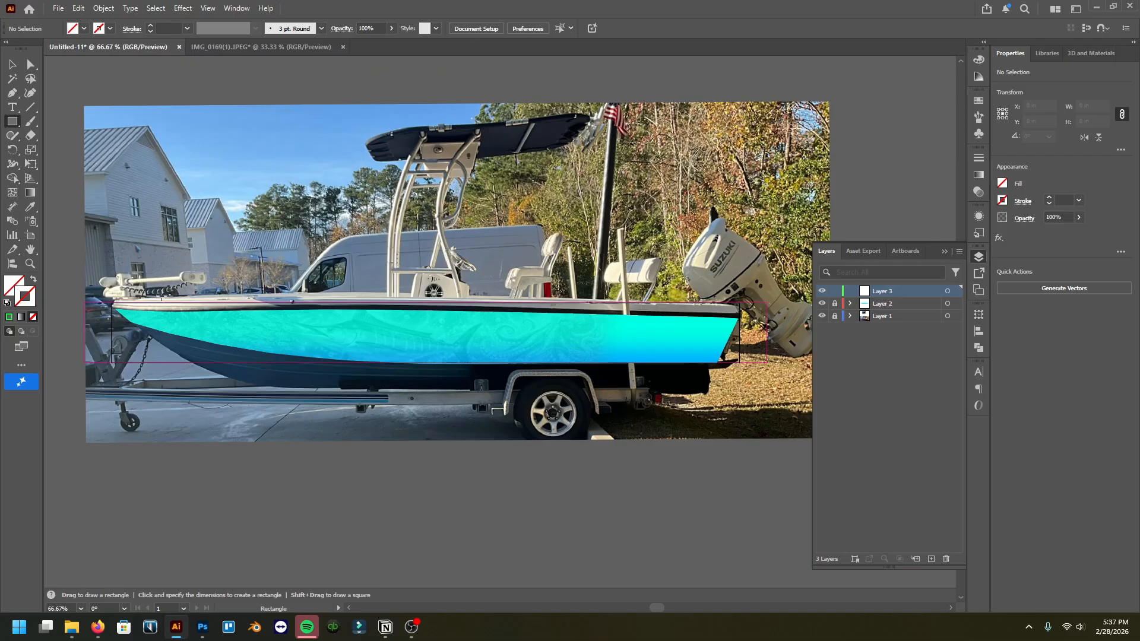
pyautogui.hscroll(-1, 235, 307)
pyautogui.scroll(1, 234, 308)
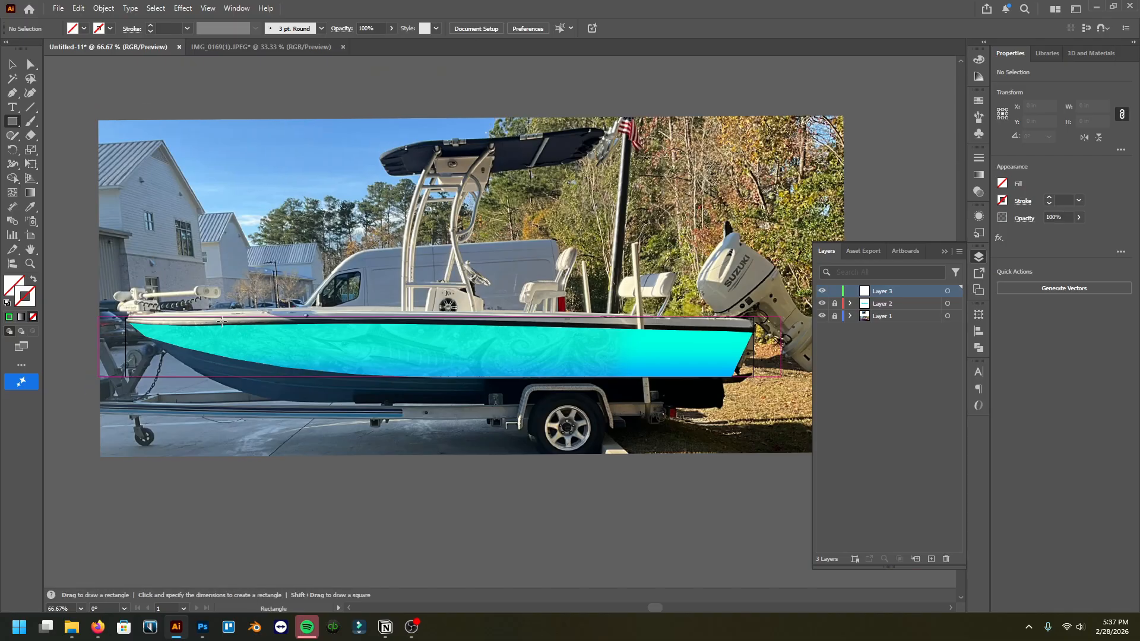
pyautogui.click(209, 282)
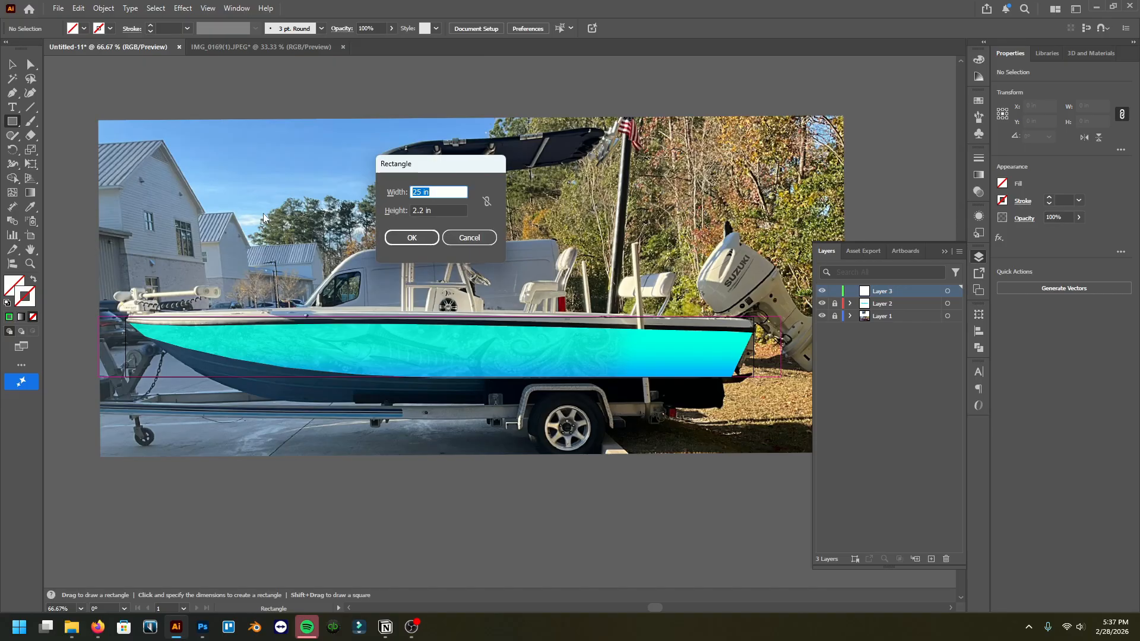
pyautogui.write('27.5416')
pyautogui.click(436, 211)
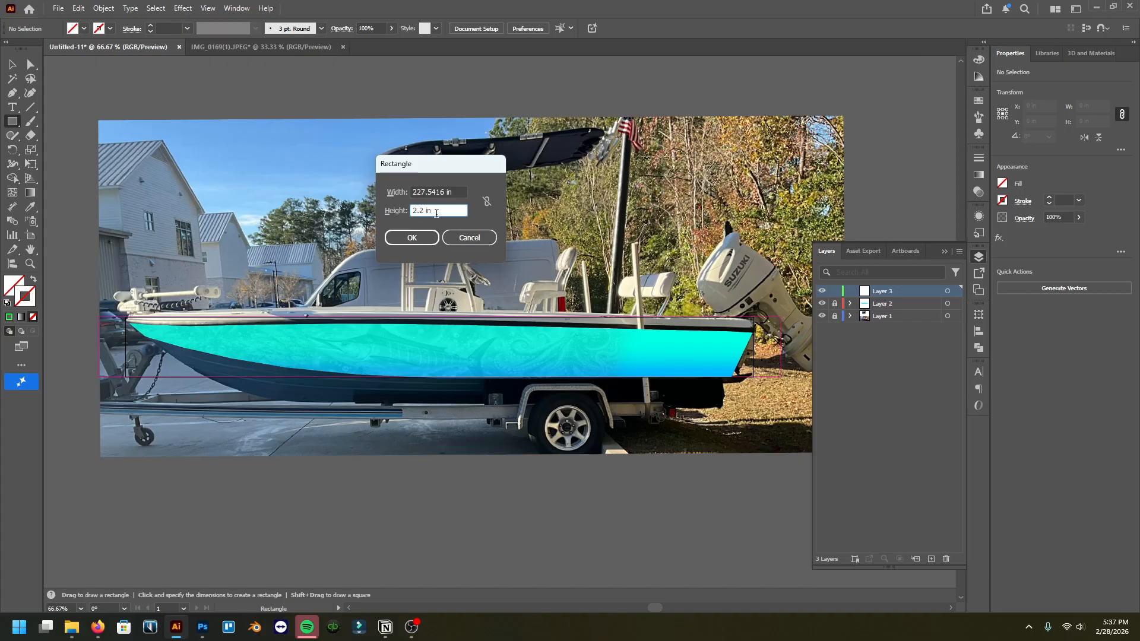
pyautogui.write('65')
pyautogui.moveTo(445, 191); pyautogui.dragTo(419, 182)
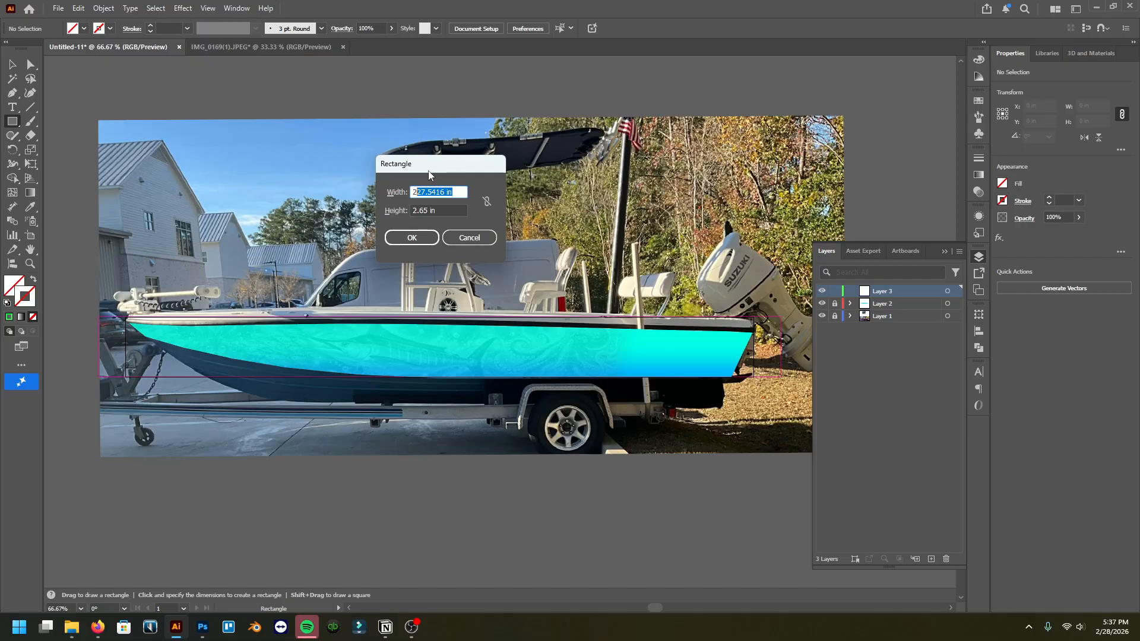
pyautogui.write('6')
pyautogui.click(444, 208)
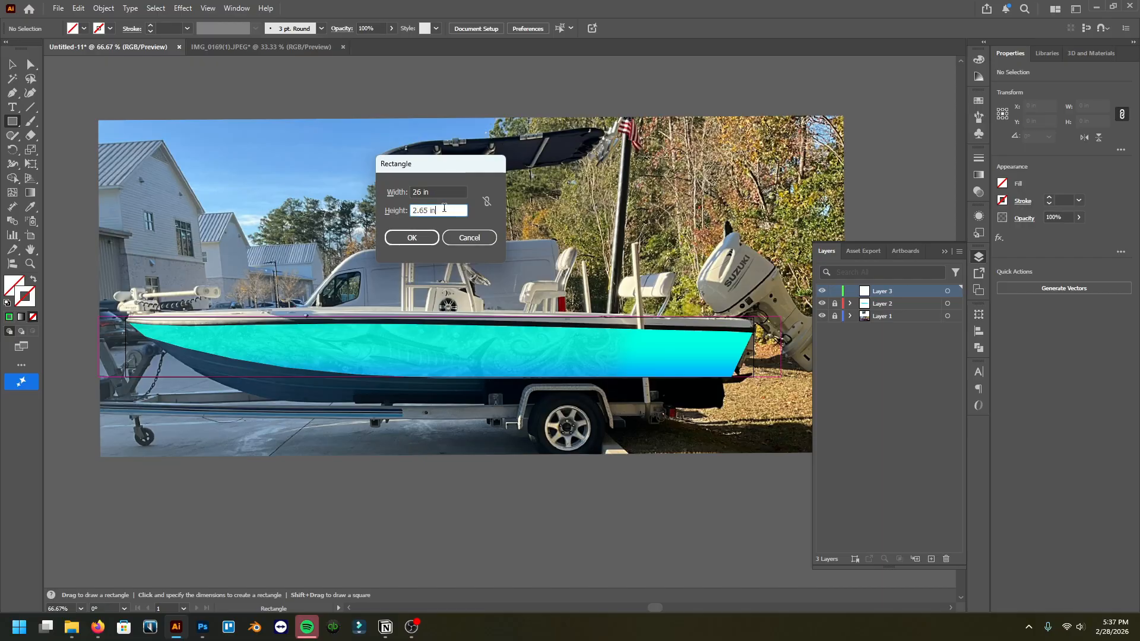
pyautogui.click(425, 240)
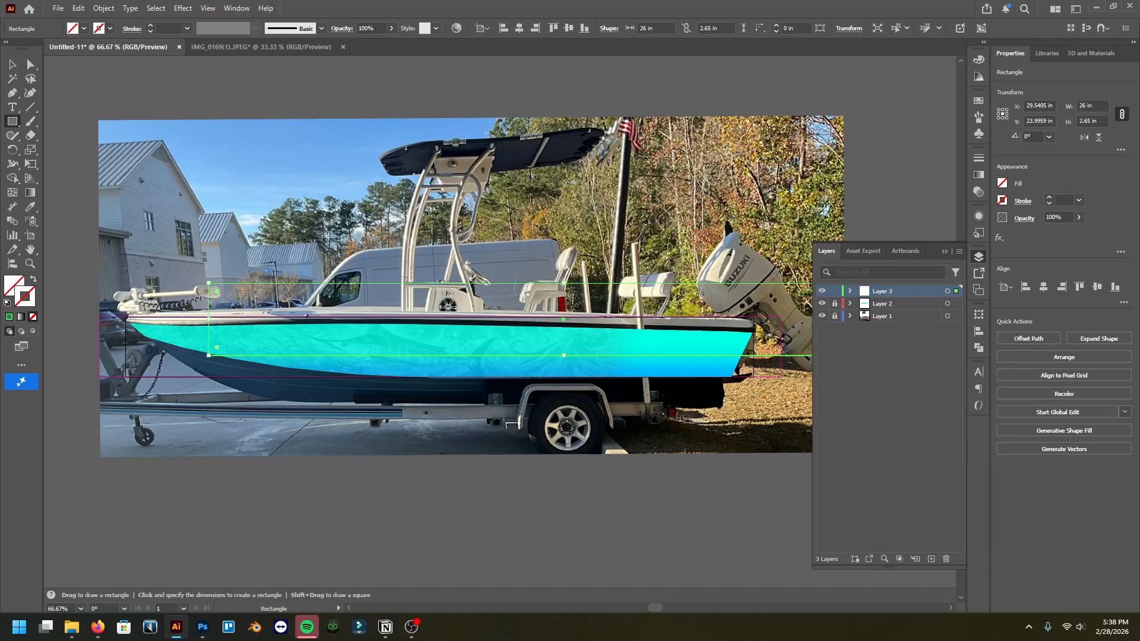
# Step: Give the rectangle a green stroke and center it horizontally and vertically on the artboard
pyautogui.click(8, 319)
pyautogui.click(9, 318)
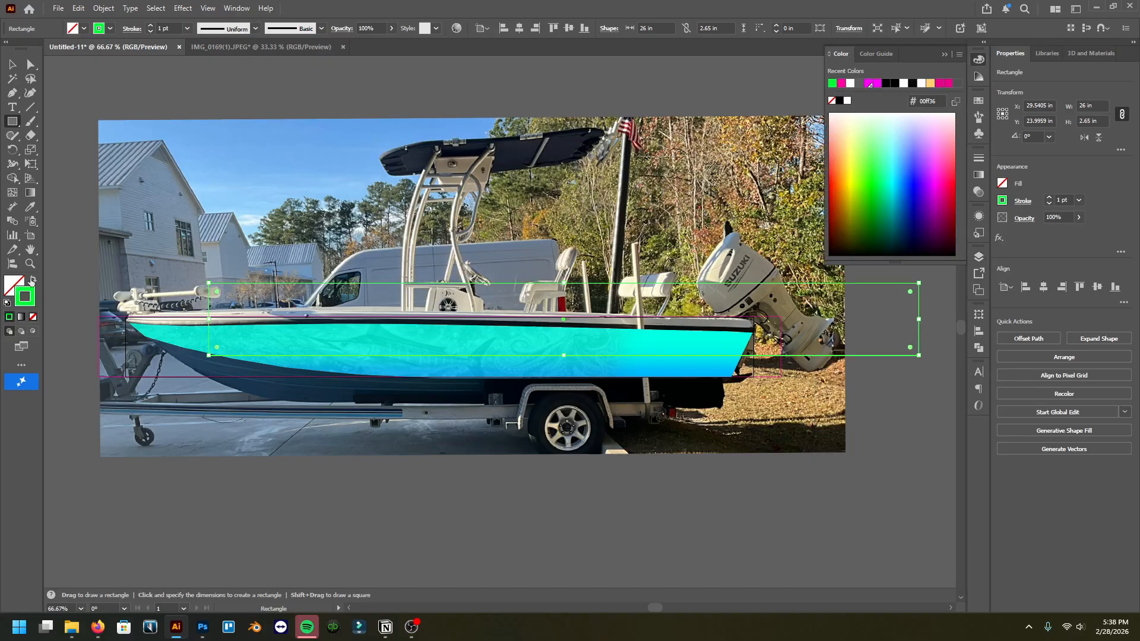
pyautogui.click(12, 64)
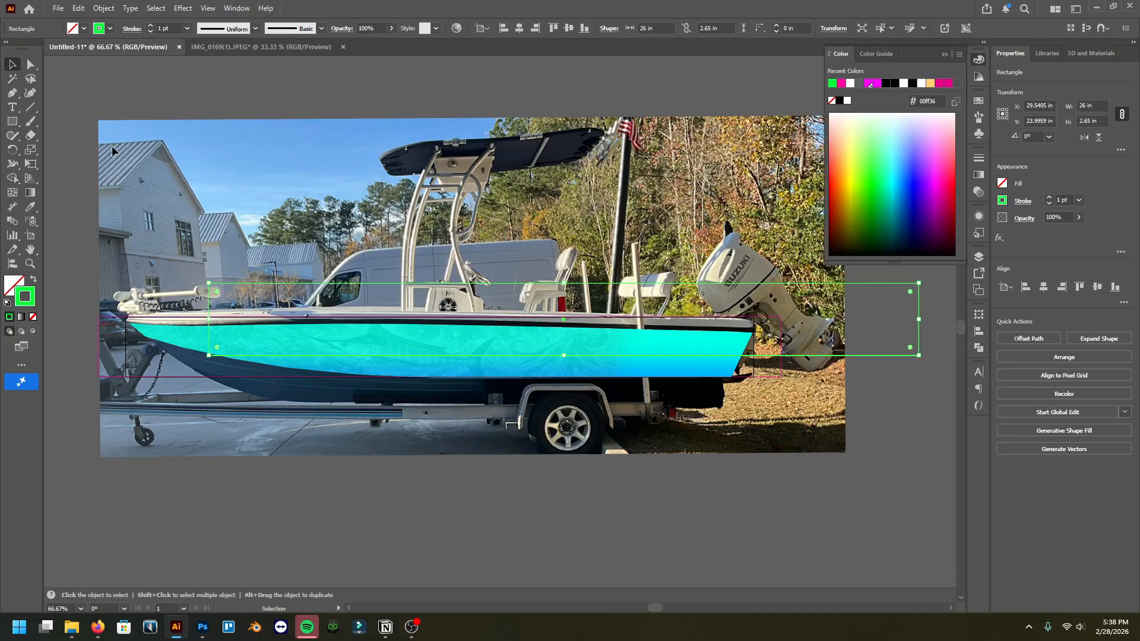
pyautogui.click(519, 29)
pyautogui.click(569, 28)
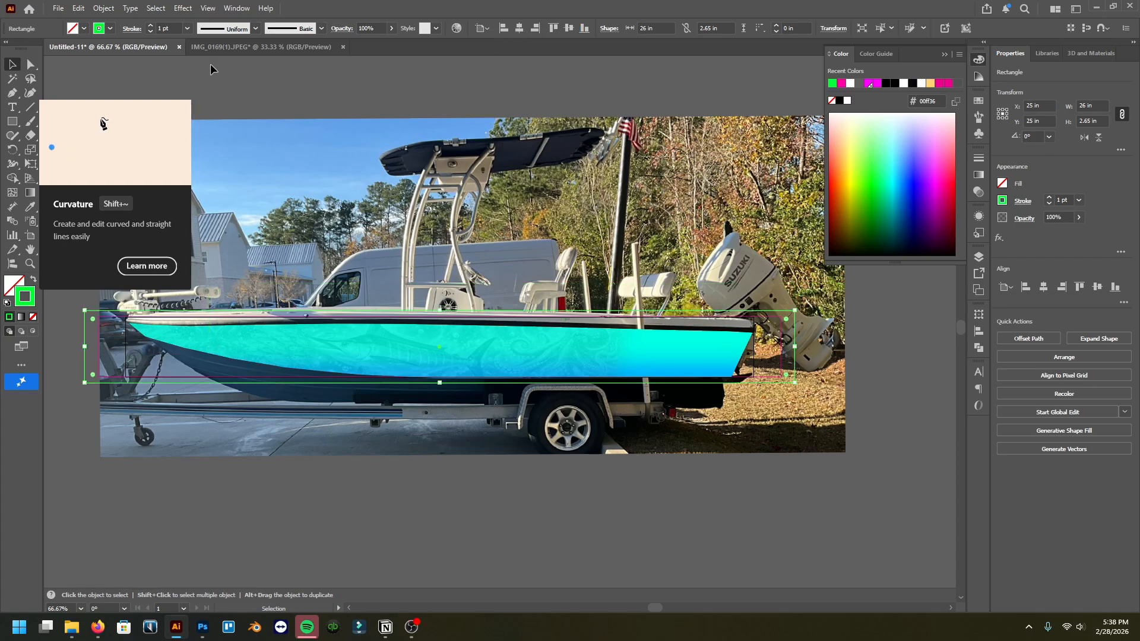
pyautogui.click(179, 68)
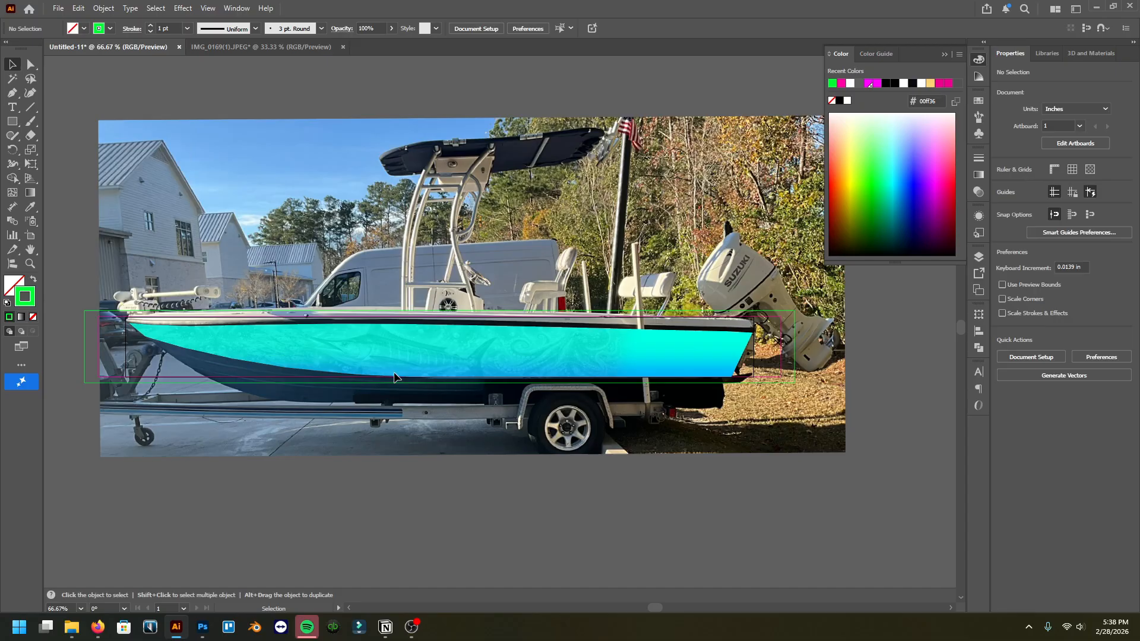
# Step: Rename the layers from top to bottom as Print, Design and Template
pyautogui.click(422, 312)
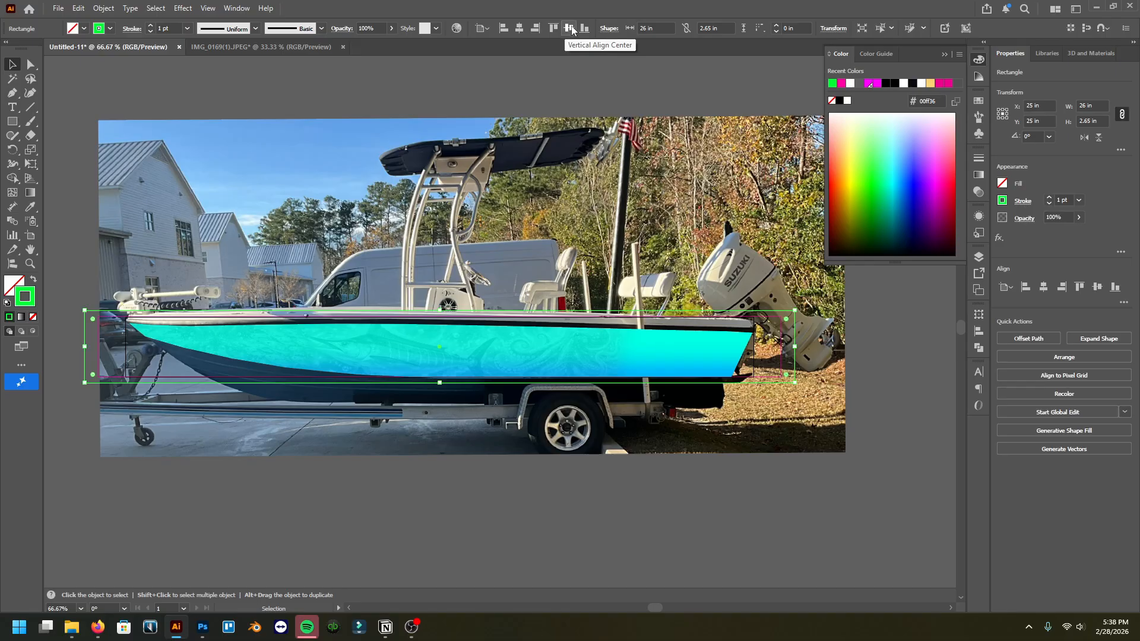
pyautogui.click(975, 263)
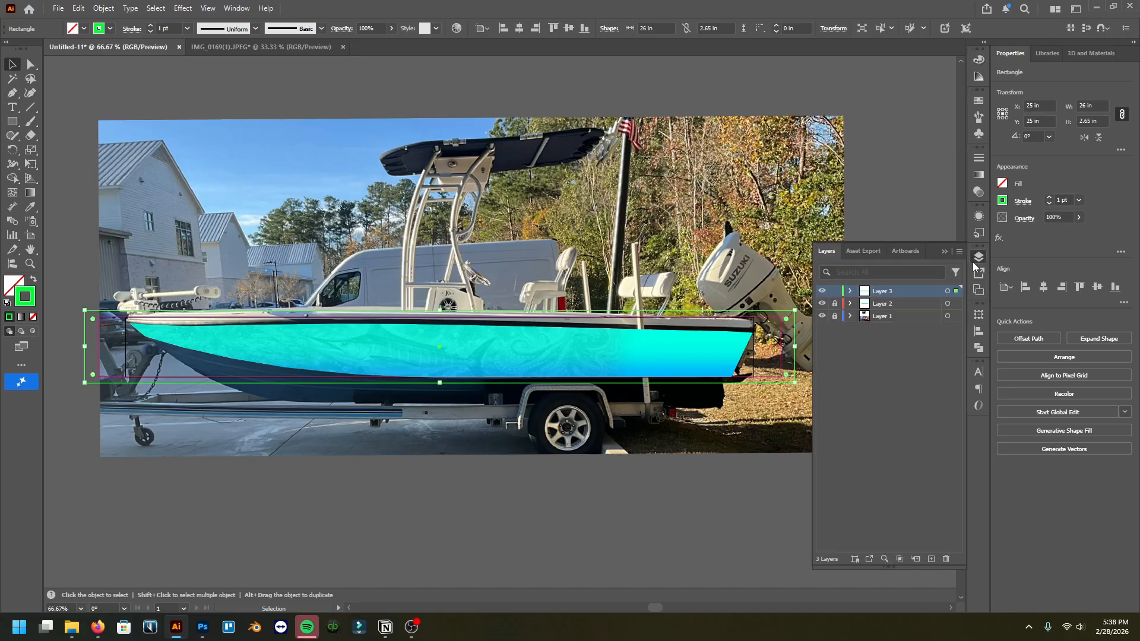
pyautogui.doubleClick(888, 292)
pyautogui.write('Print')
pyautogui.doubleClick(873, 305)
pyautogui.write('Design')
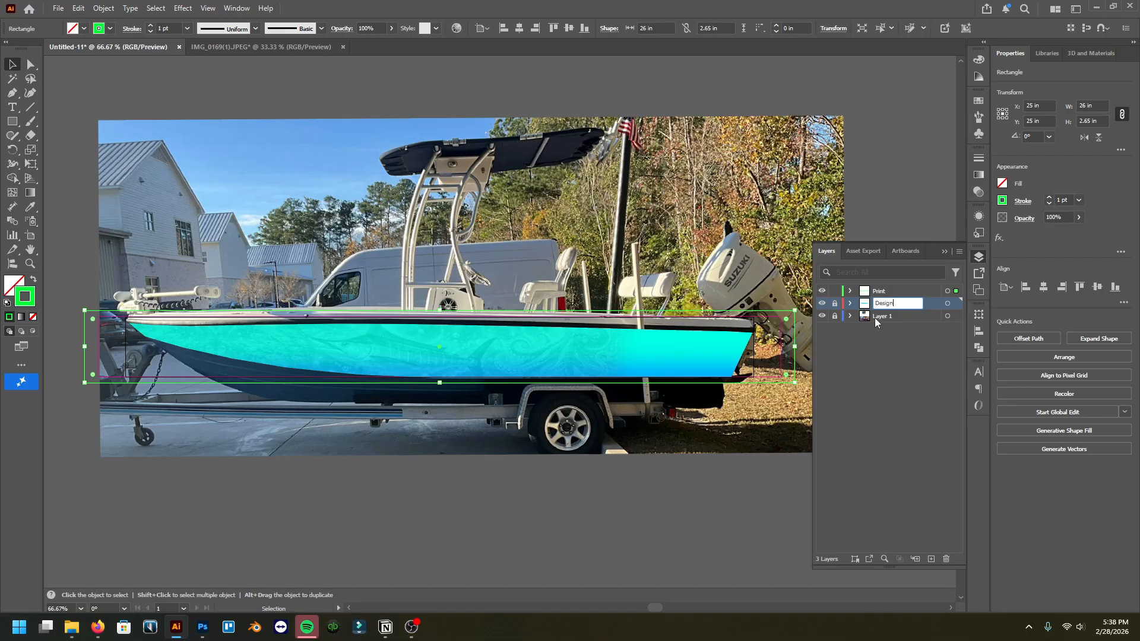
pyautogui.doubleClick(877, 318)
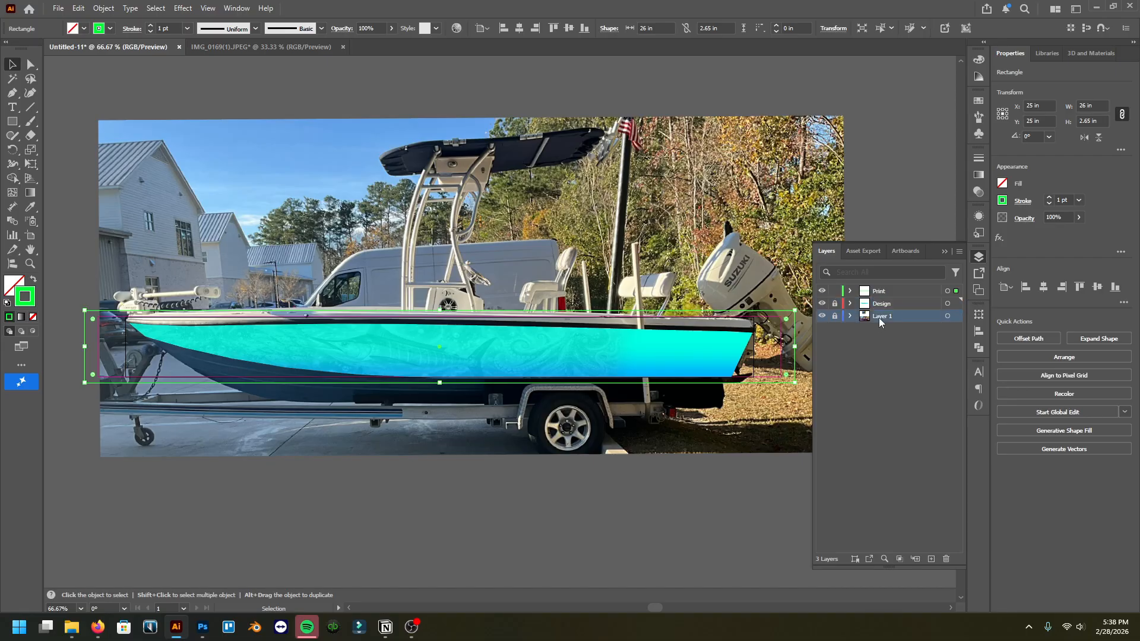
pyautogui.press('BackSpace')
pyautogui.press('Return')
# Step: Inspect the green print rectangle against the masked wrap around the bow and full hull
pyautogui.click(449, 344)
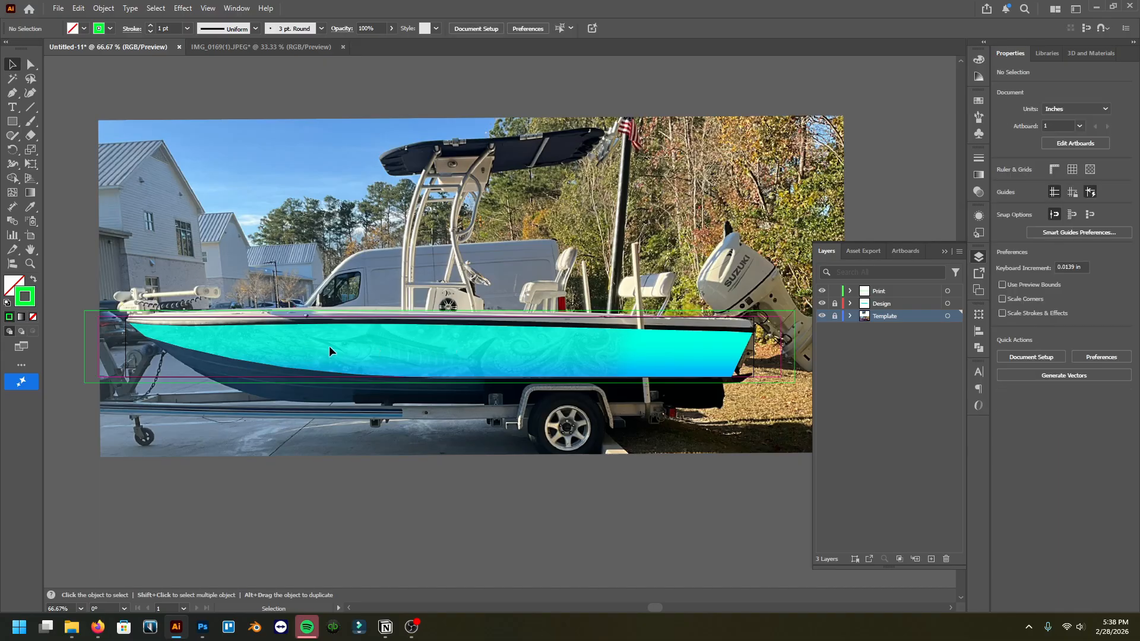
pyautogui.hscroll(-5, 445, 387)
pyautogui.scroll(4, 349, 352)
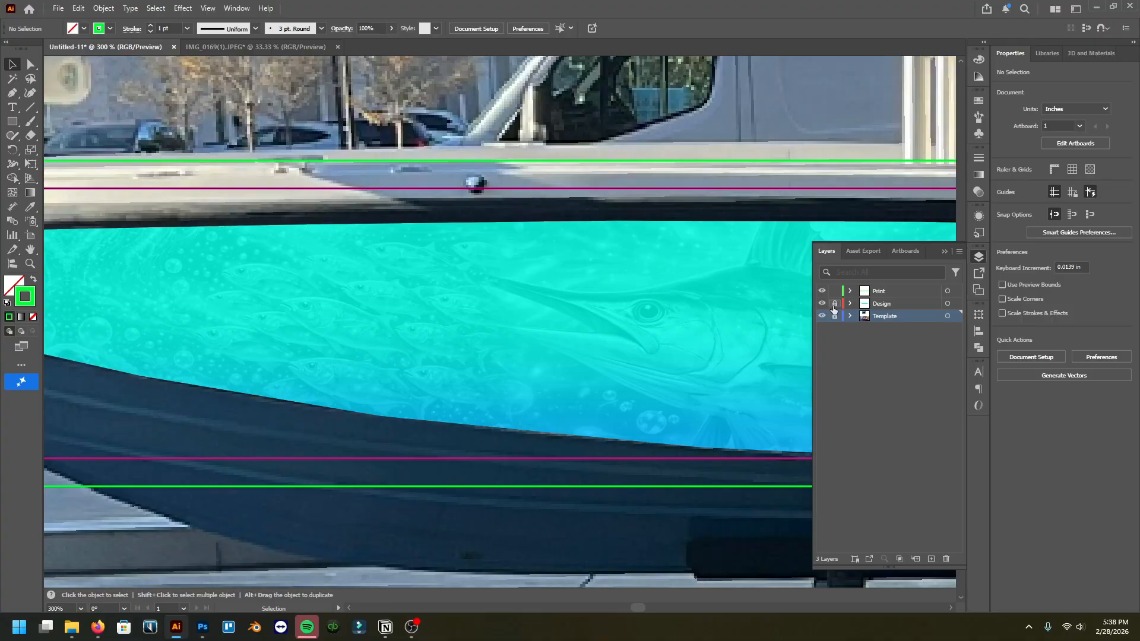
pyautogui.scroll(-5, 528, 356)
pyautogui.click(505, 337)
pyautogui.scroll(4, 505, 336)
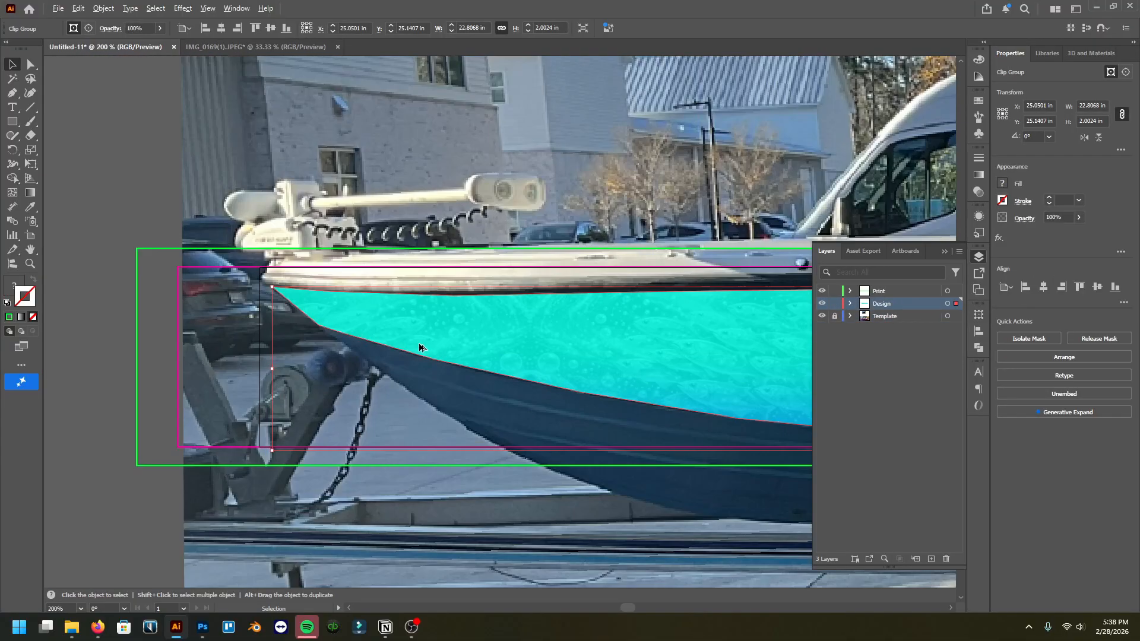
pyautogui.scroll(-3, 313, 339)
pyautogui.scroll(-1, 391, 368)
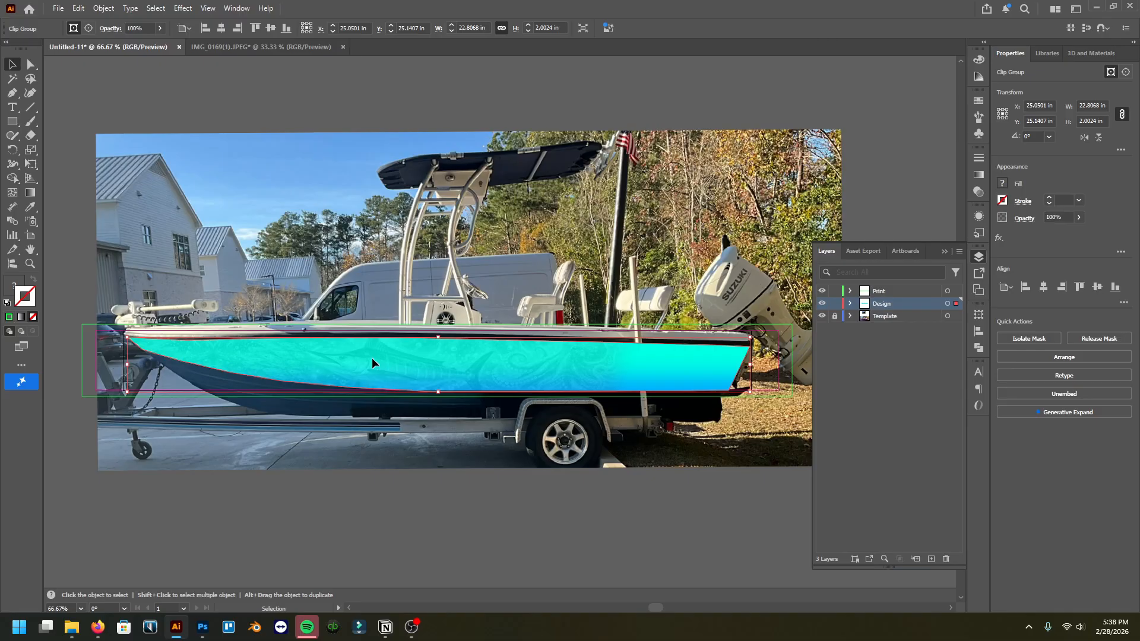
# Step: Try shifting the wrap image inside the hull clipping mask, then undo the moves
pyautogui.doubleClick(372, 358)
pyautogui.click(372, 355)
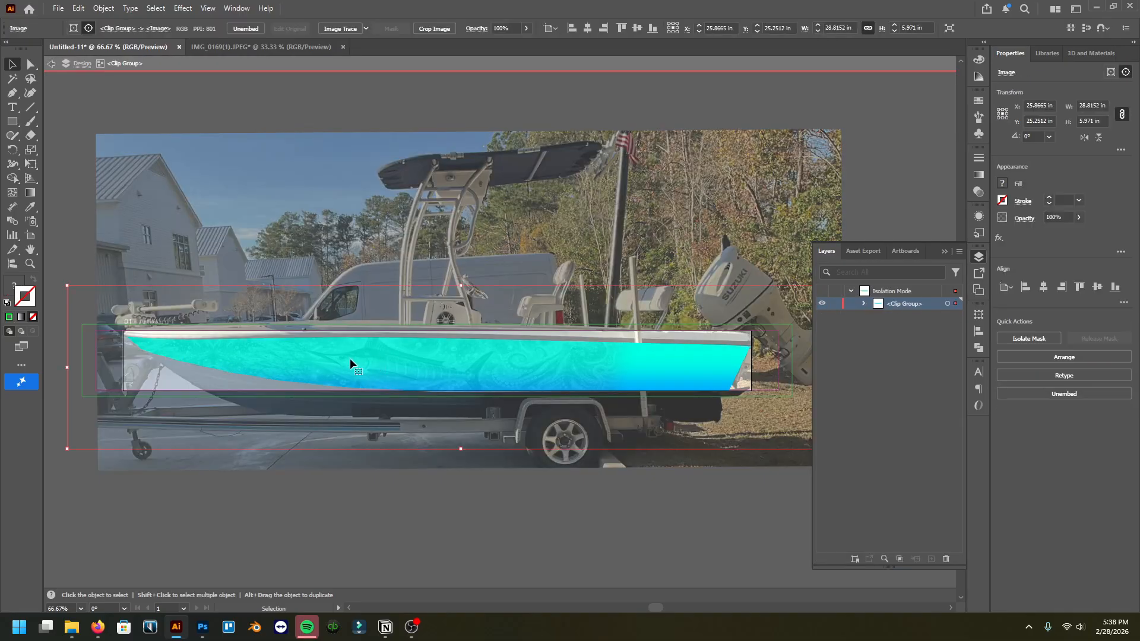
pyautogui.moveTo(371, 366); pyautogui.dragTo(544, 363)
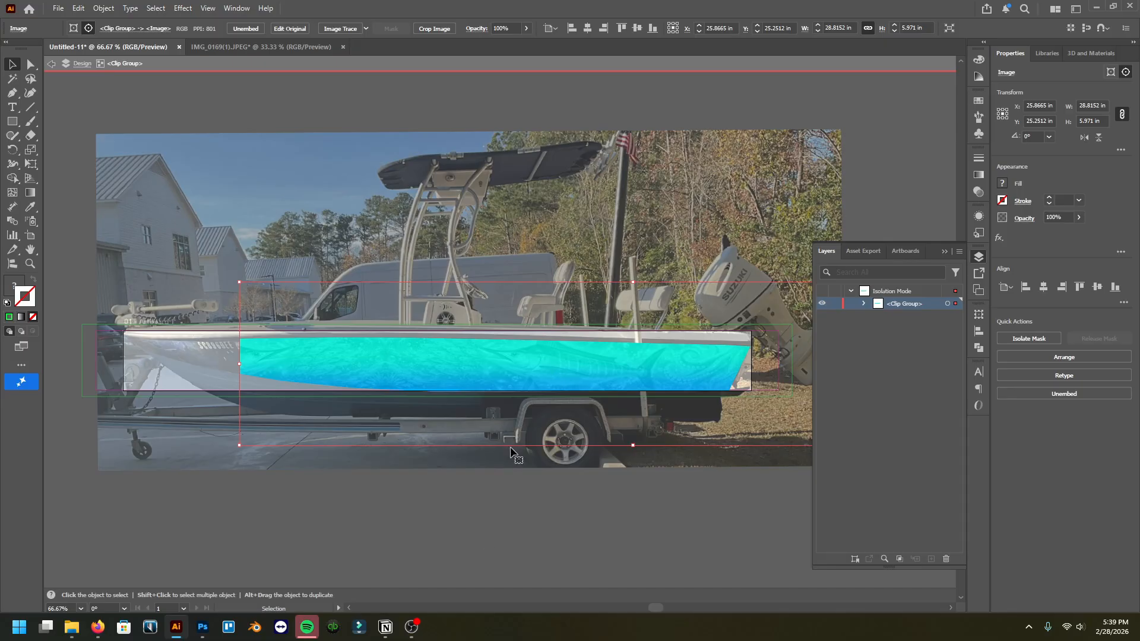
pyautogui.doubleClick(490, 521)
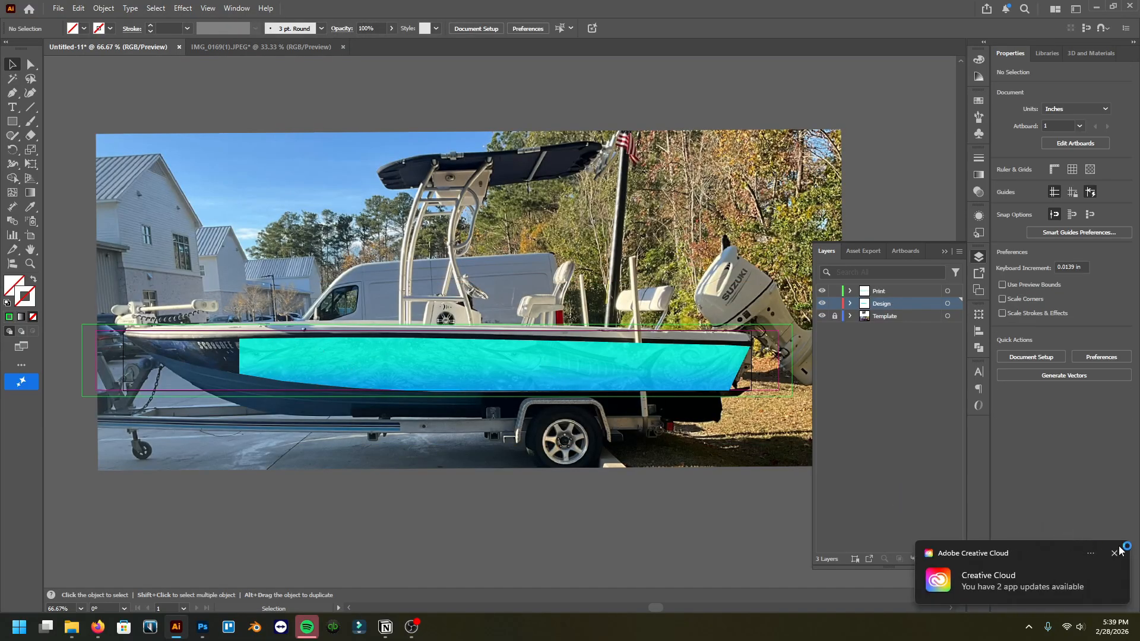
pyautogui.click(1124, 553)
pyautogui.doubleClick(372, 371)
pyautogui.click(321, 350)
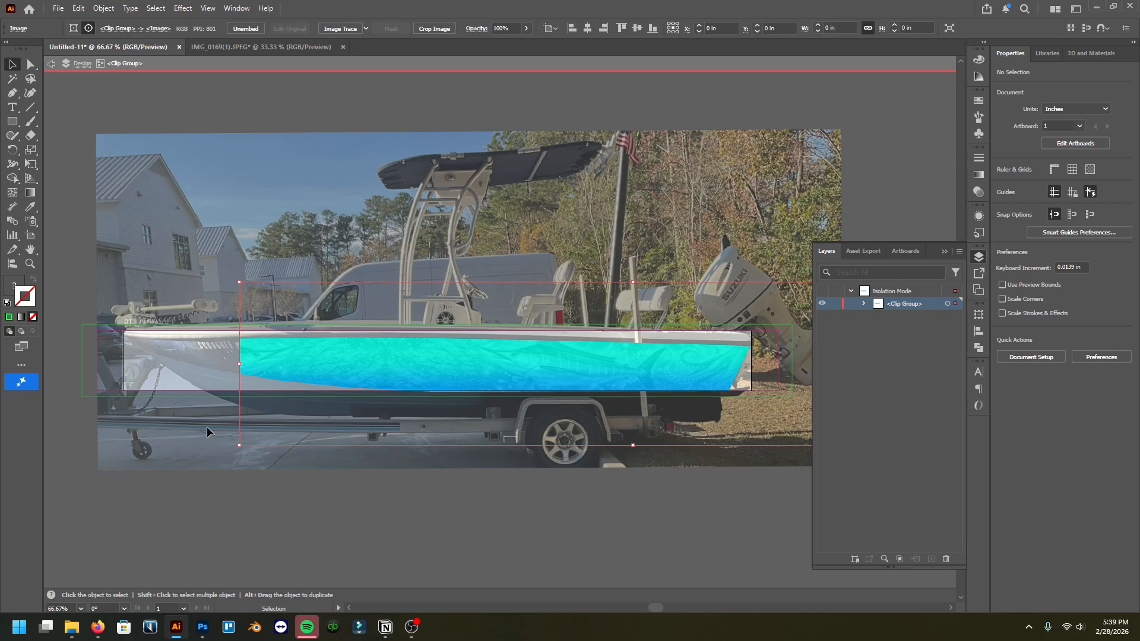
pyautogui.moveTo(347, 361); pyautogui.dragTo(204, 355)
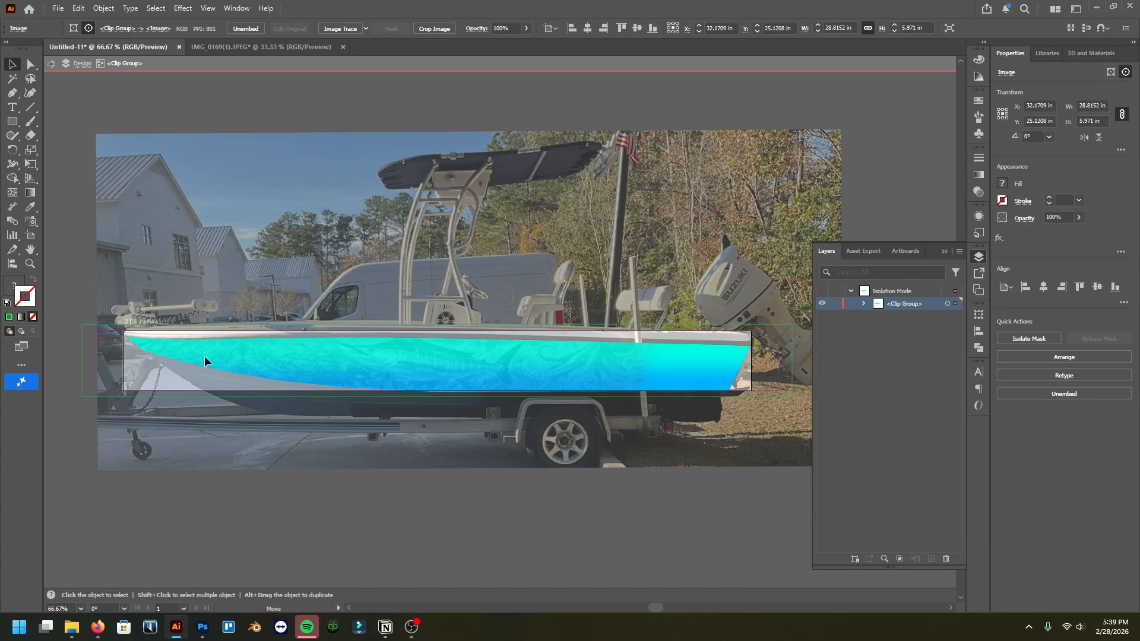
pyautogui.hotkey('ctrl', 'z')
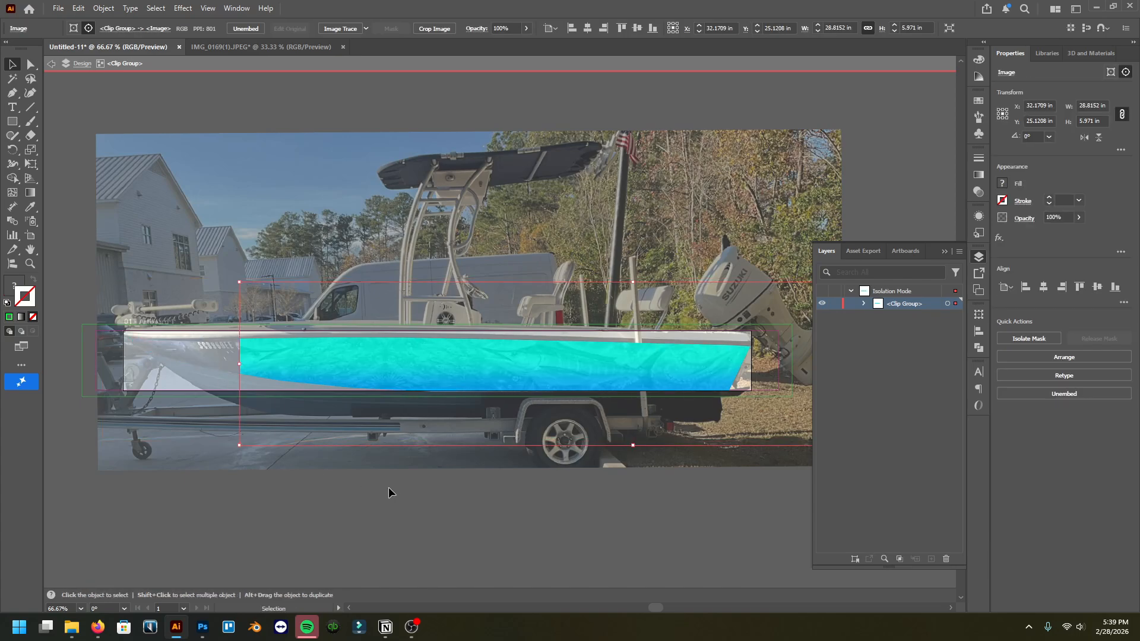
pyautogui.doubleClick(390, 487)
pyautogui.hotkey('ctrl', 'z')
pyautogui.hotkey('ctrl', 'z')
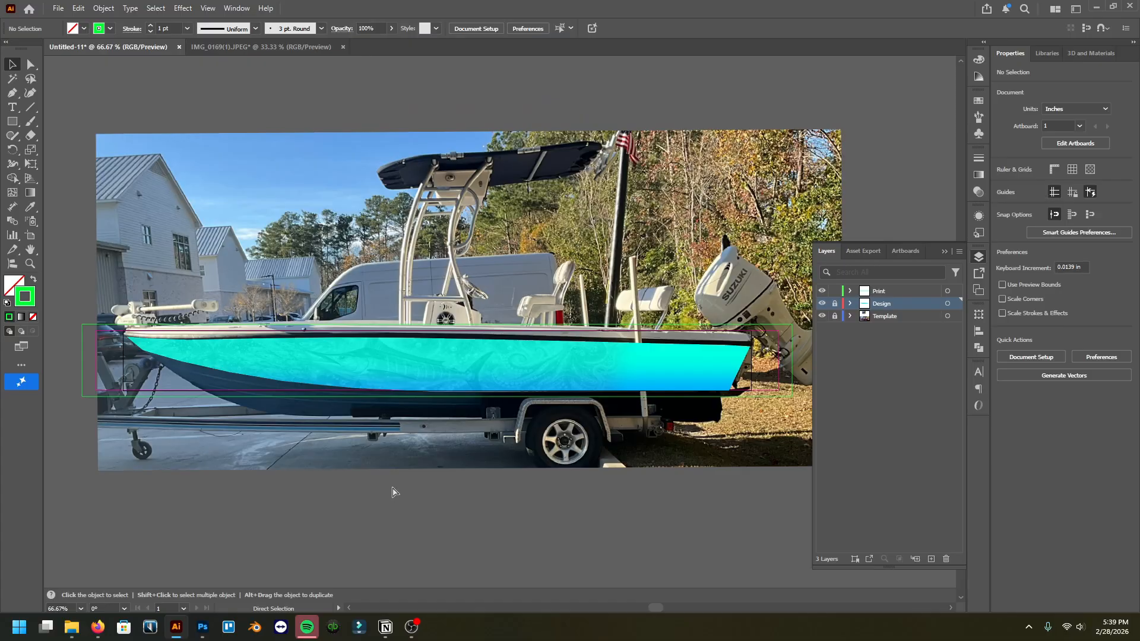
# Step: Copy the wrap image from inside the hull mask and paste it onto the Print layer
pyautogui.doubleClick(398, 361)
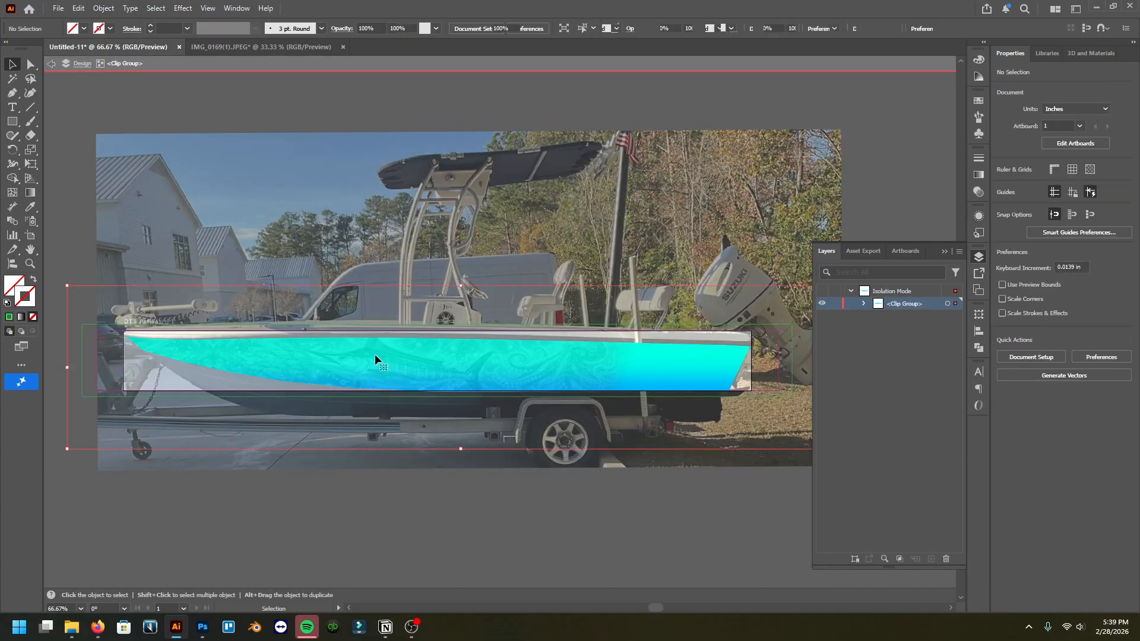
pyautogui.click(375, 354)
pyautogui.hotkey('ctrl', 'c')
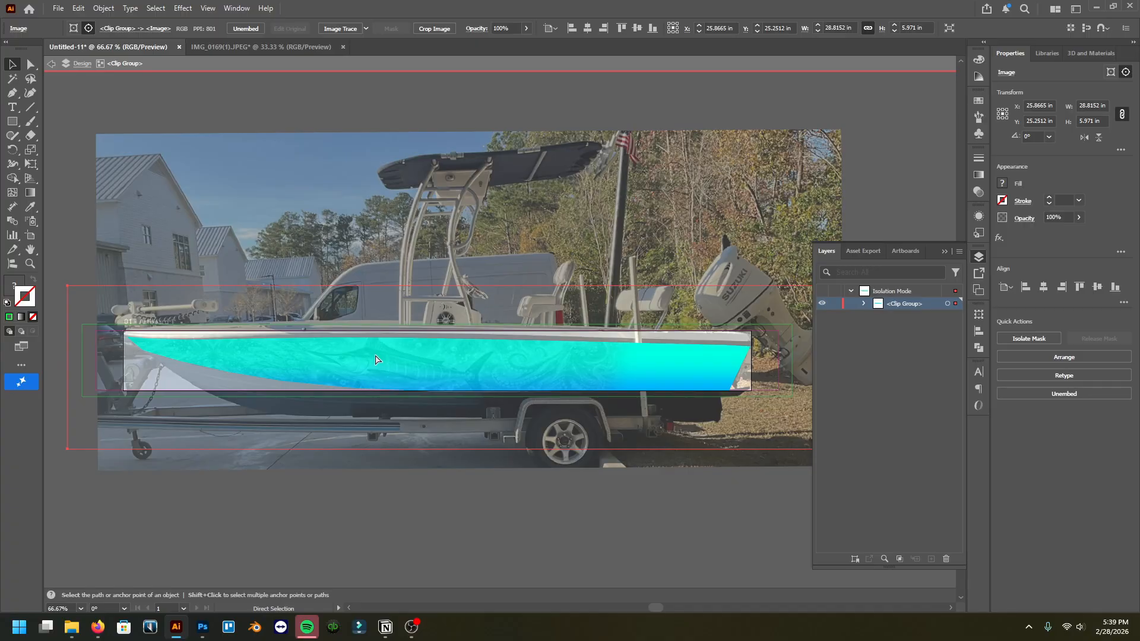
pyautogui.doubleClick(405, 506)
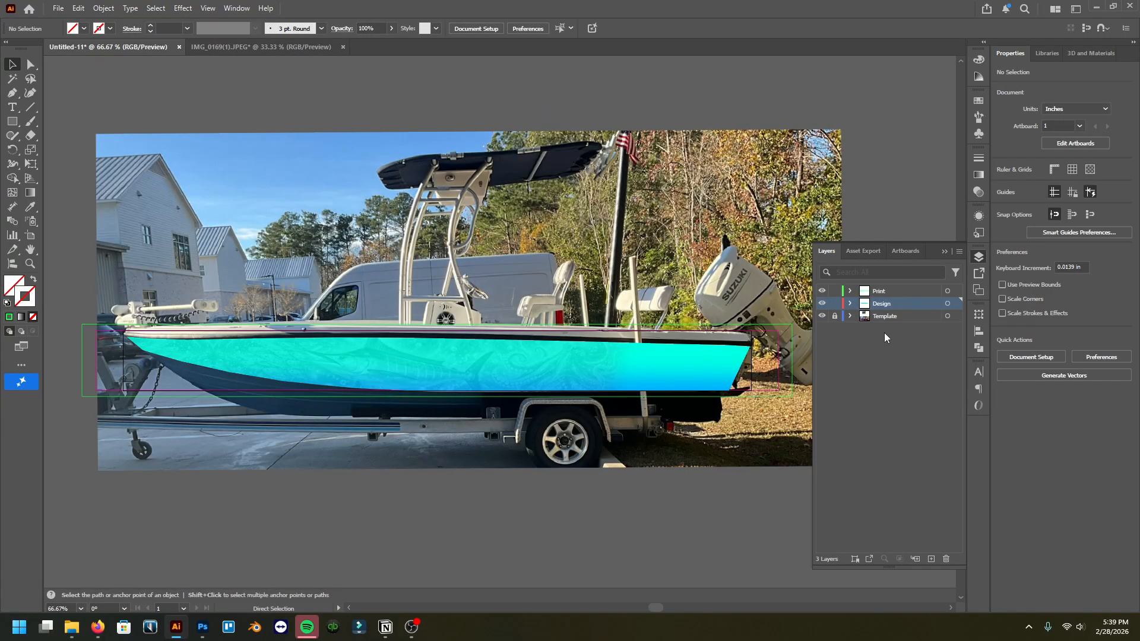
pyautogui.click(903, 291)
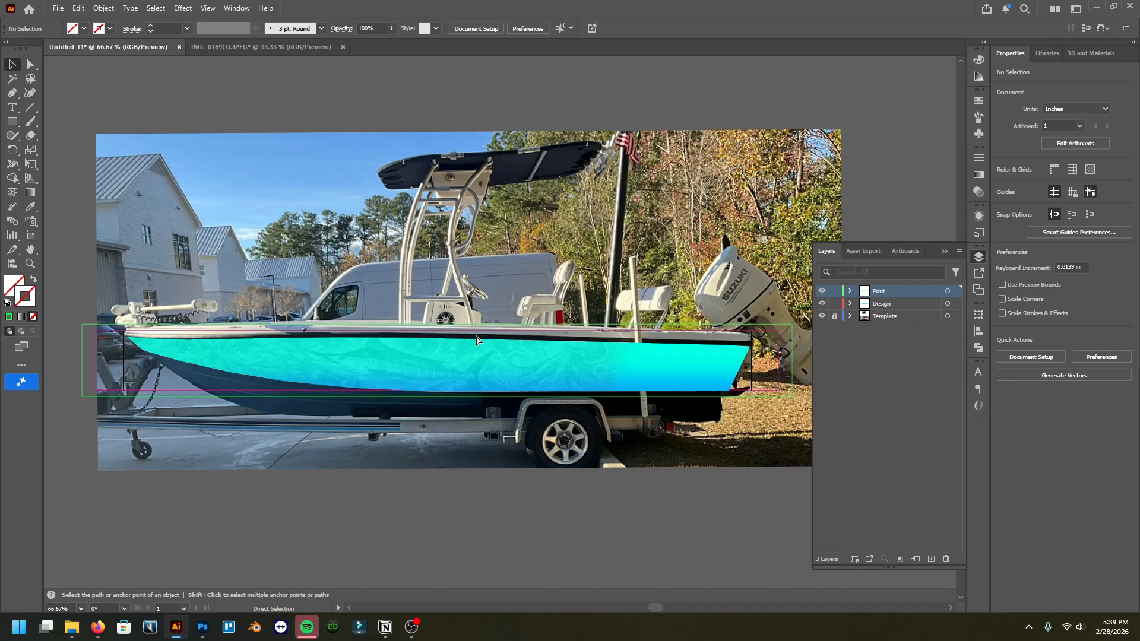
pyautogui.hotkey('ctrl', 'v')
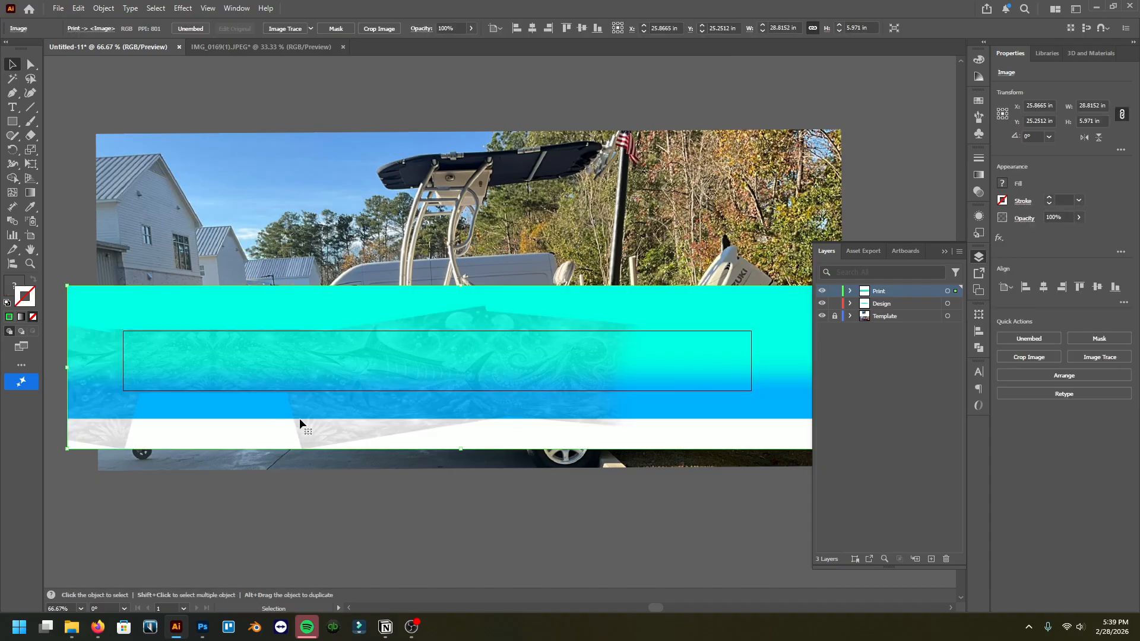
# Step: Clip the pasted wrap image to the green print rectangle with a clipping mask
pyautogui.rightClick(131, 305)
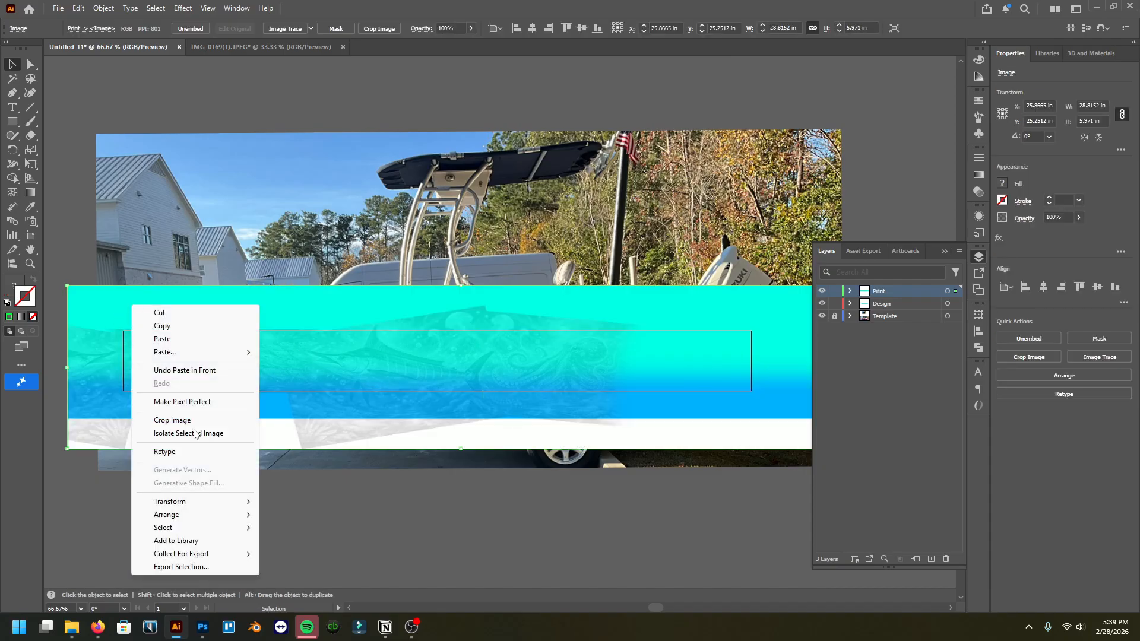
pyautogui.moveTo(225, 515)
pyautogui.click(332, 554)
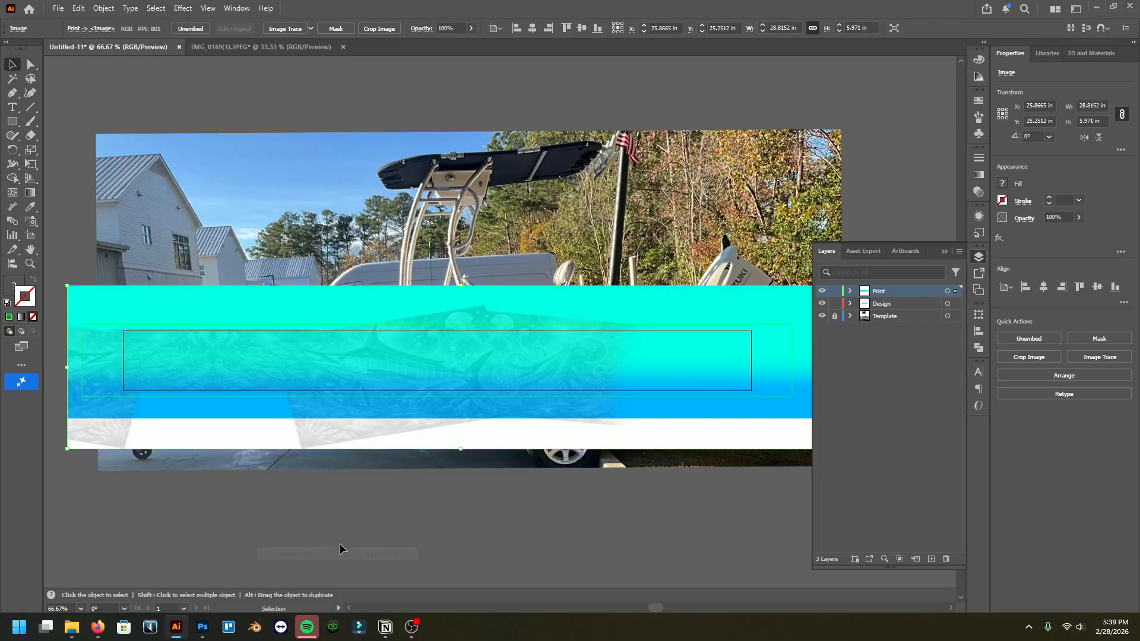
pyautogui.click(342, 530)
pyautogui.hscroll(-2, 119, 357)
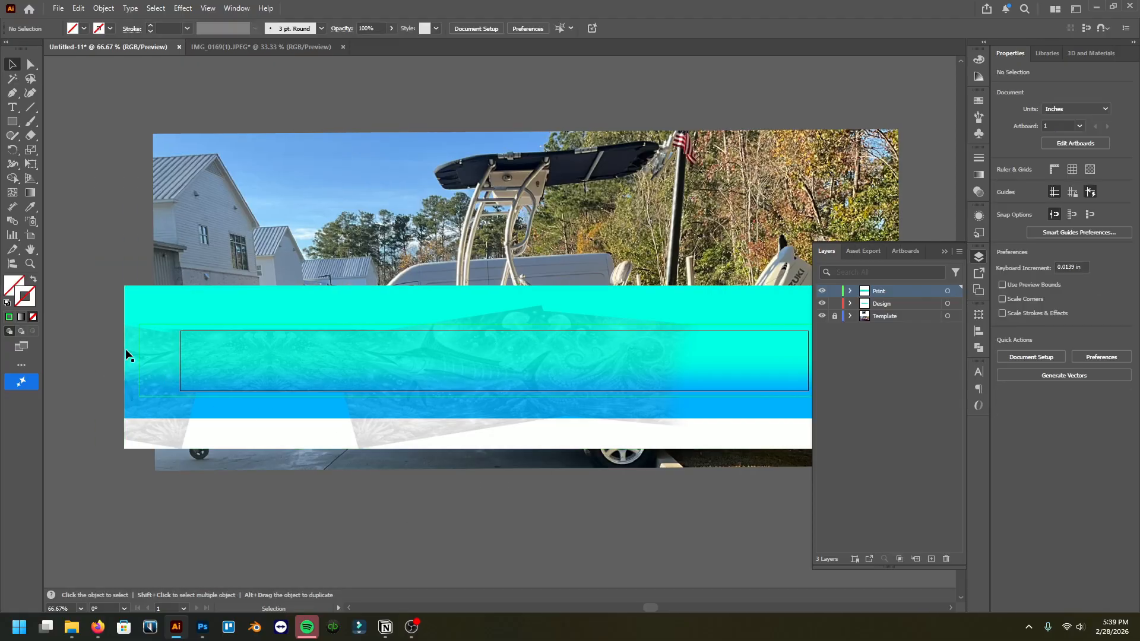
pyautogui.hscroll(2, 209, 343)
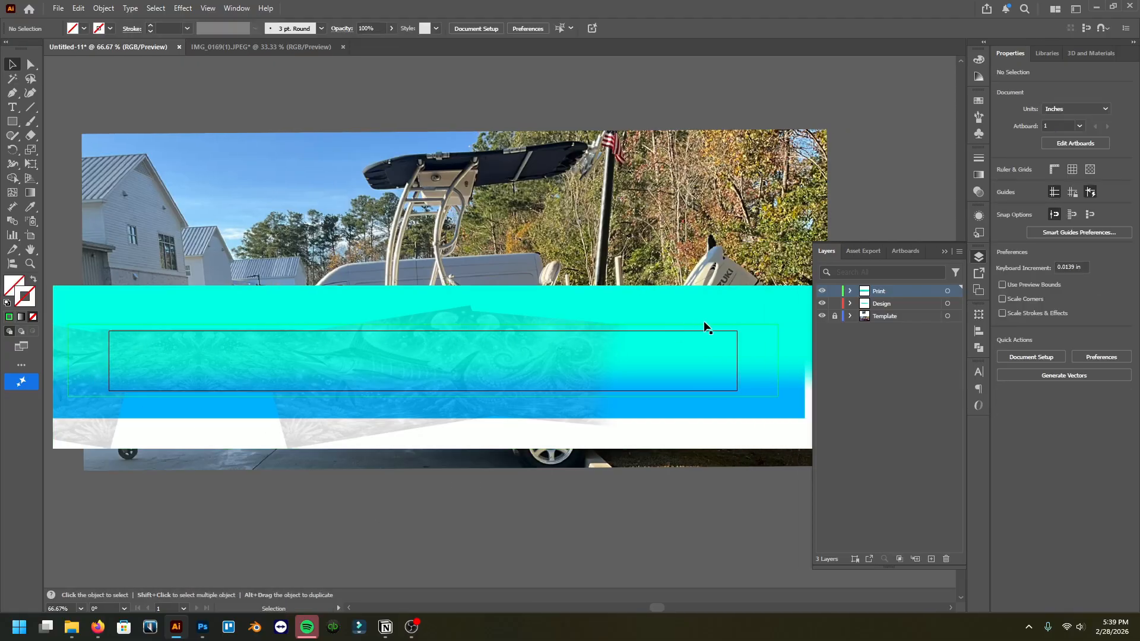
pyautogui.hscroll(-2, 236, 364)
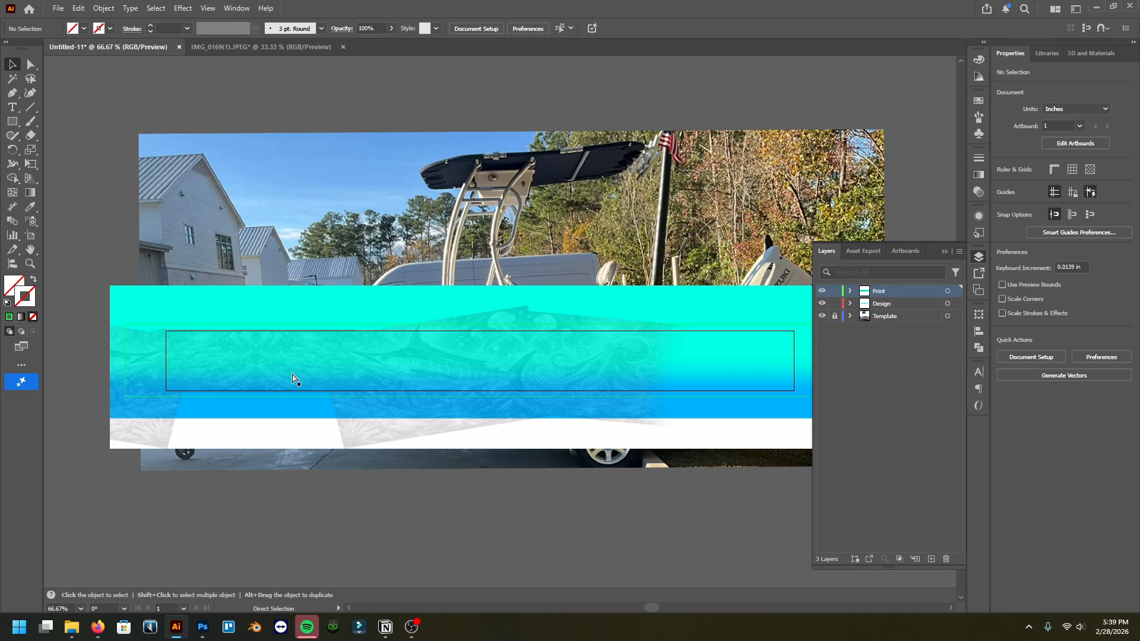
pyautogui.click(125, 337)
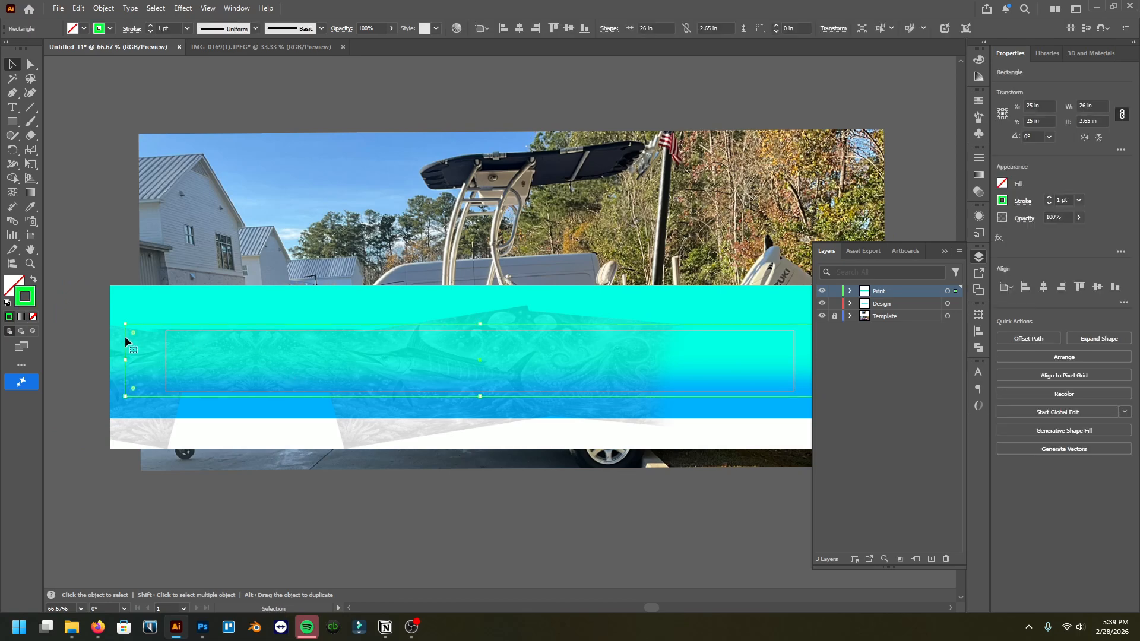
pyautogui.keyDown('shift'); pyautogui.click(154, 294); pyautogui.keyUp('shift')
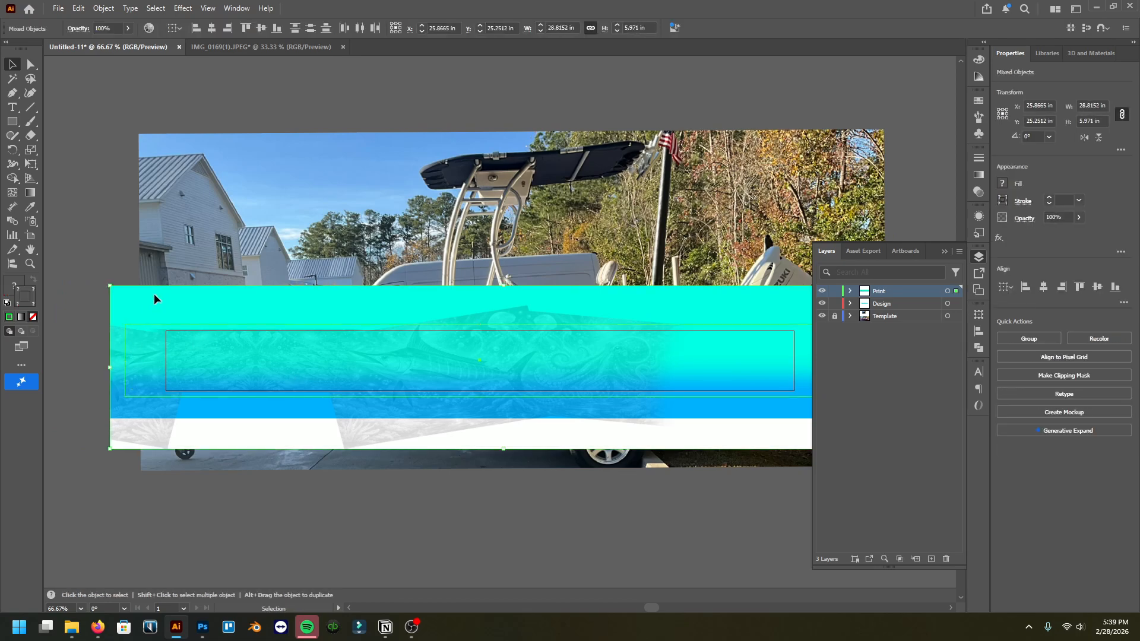
pyautogui.rightClick(155, 295)
pyautogui.click(237, 463)
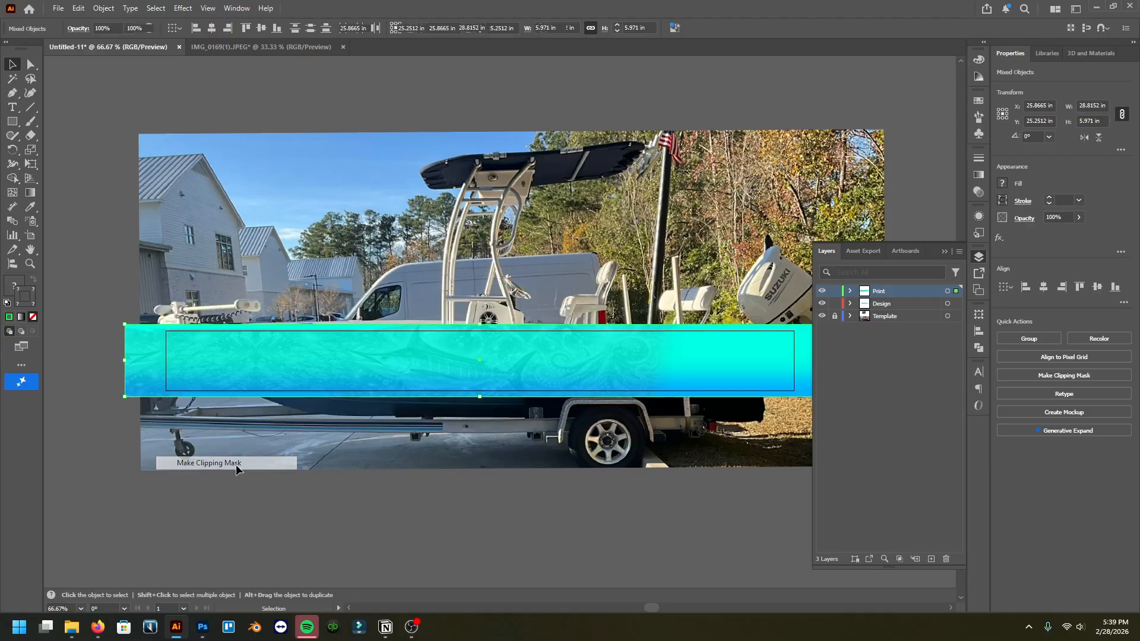
# Step: Select and copy the clipped print strip
pyautogui.click(949, 252)
pyautogui.click(890, 271)
pyautogui.hscroll(2, 484, 356)
pyautogui.hscroll(-1, 505, 337)
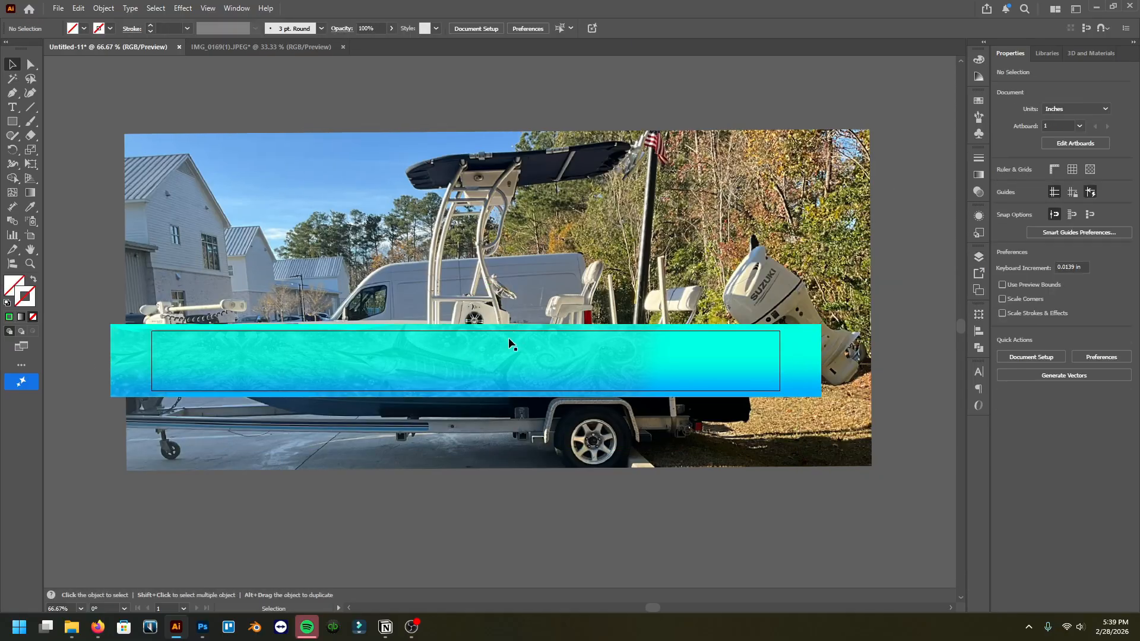
pyautogui.click(490, 353)
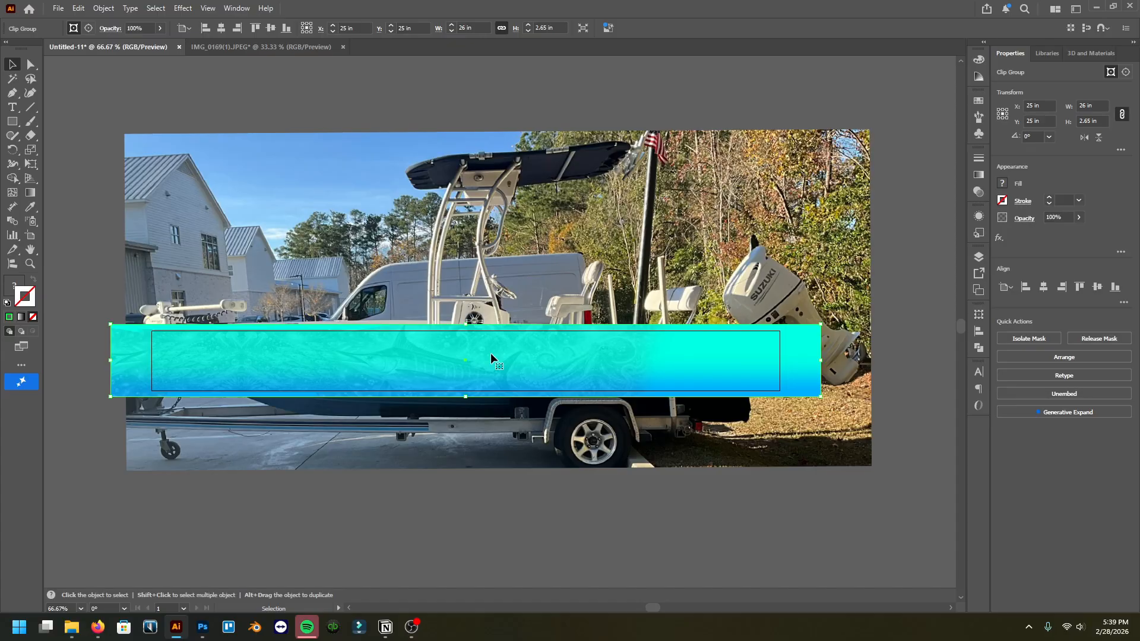
pyautogui.press('v')
# Step: Create a new document named Boat_print, 5.3 in wide and 26 in tall
pyautogui.click(58, 8)
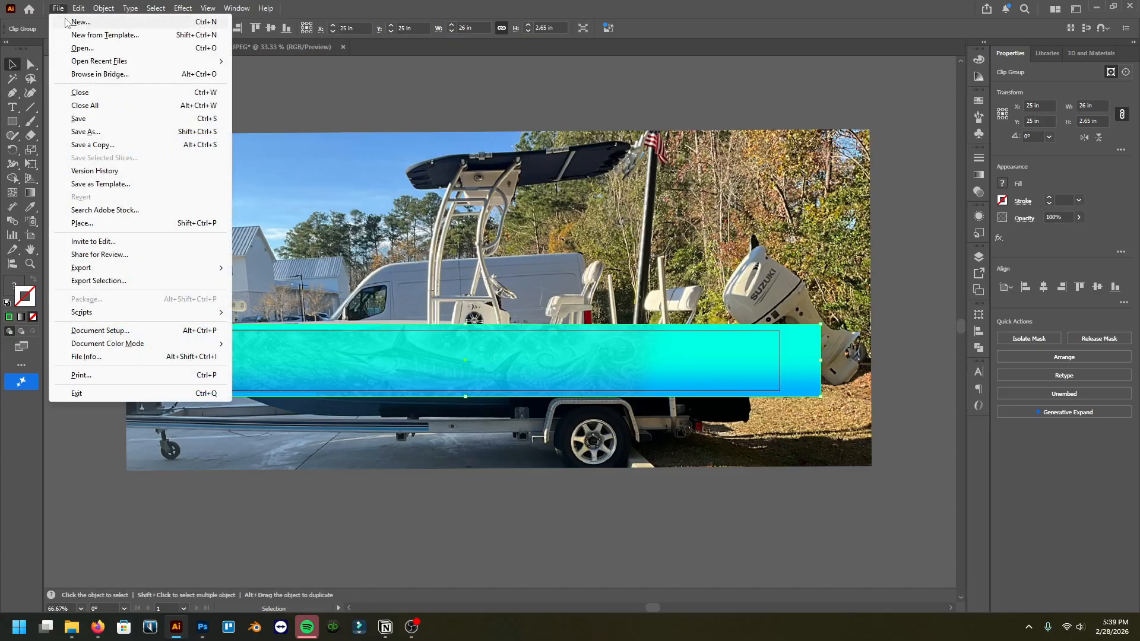
pyautogui.click(68, 22)
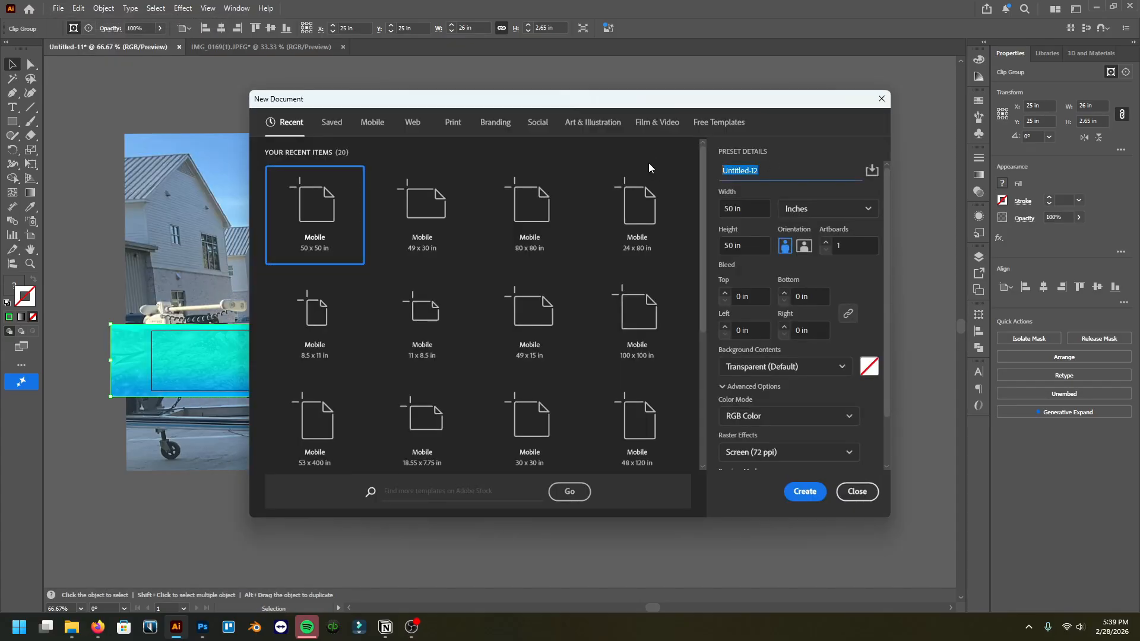
pyautogui.write('Boat_print')
pyautogui.press('Tab')
pyautogui.write('5.3')
pyautogui.press('Tab')
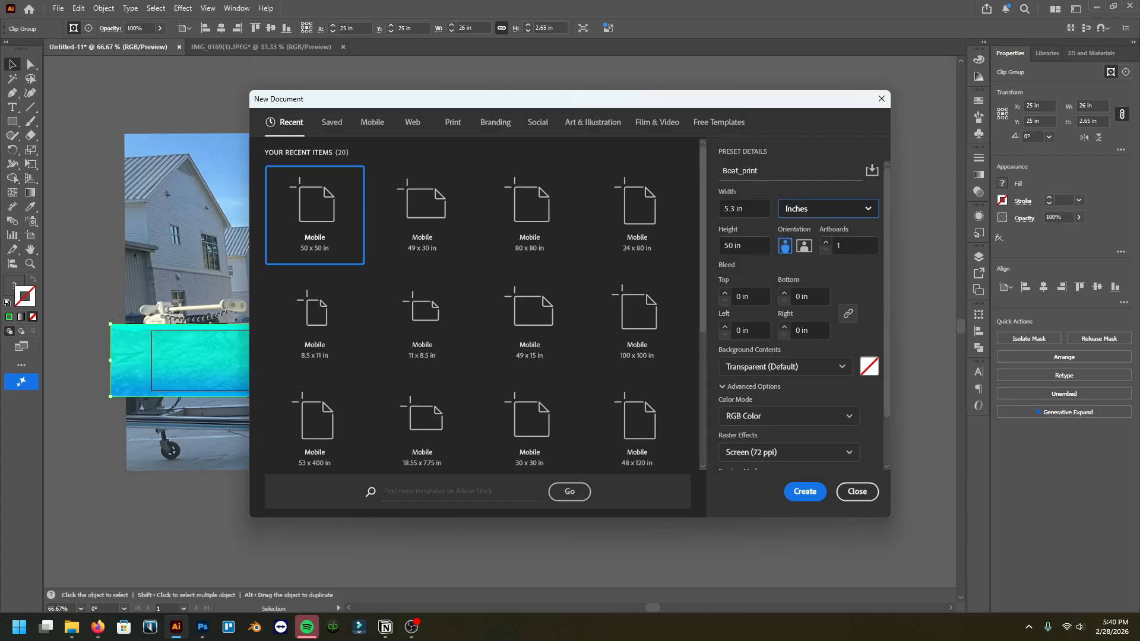
pyautogui.press('Tab')
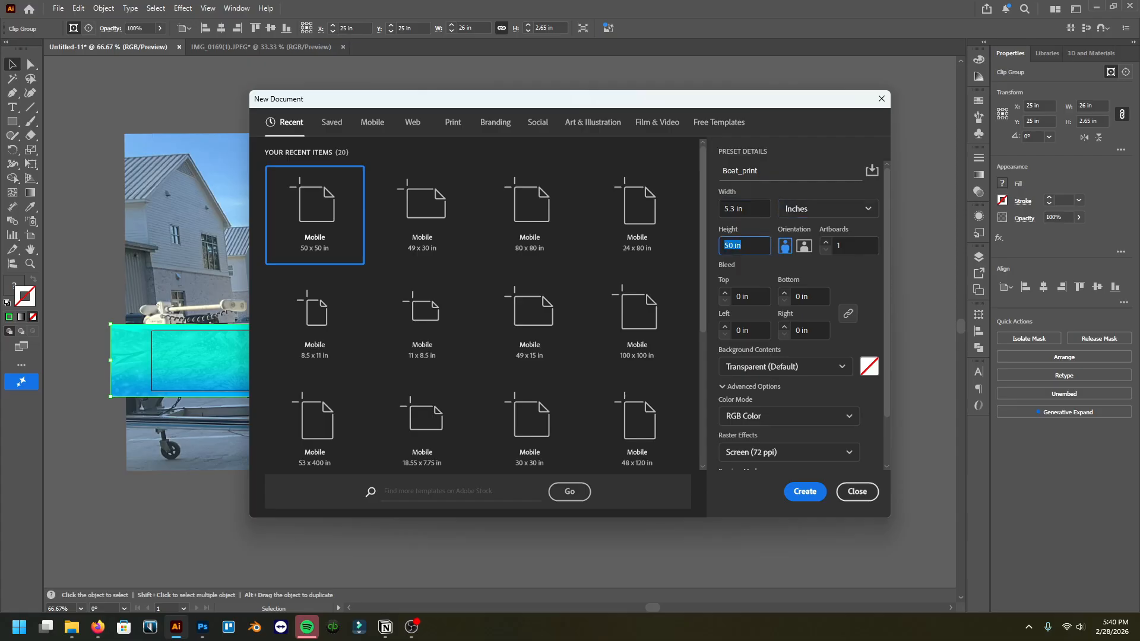
pyautogui.write('26')
pyautogui.press('Return')
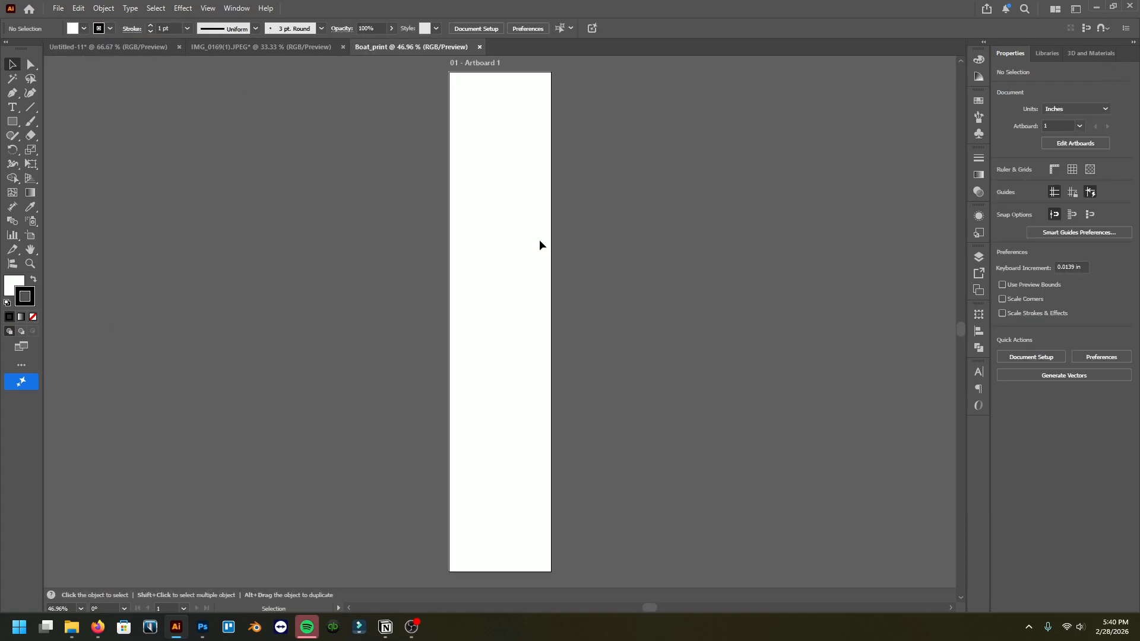
# Step: Paste the print strip, rotate it to 270°, and align it left and vertically centered on the artboard
pyautogui.hotkey('ctrl', 'v')
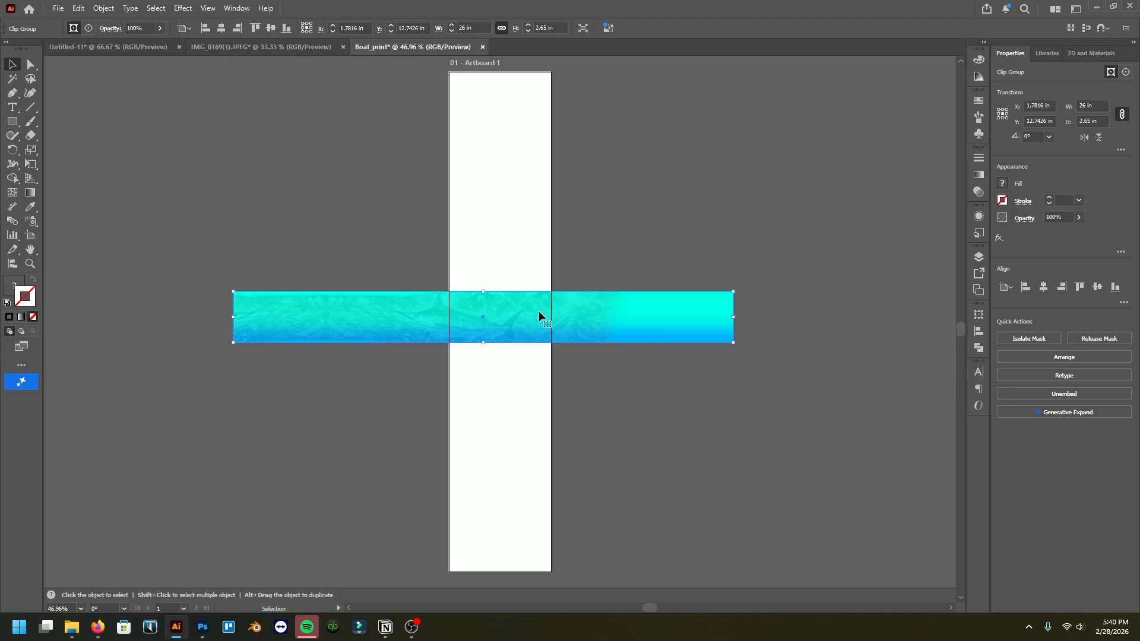
pyautogui.moveTo(738, 321); pyautogui.dragTo(513, 499)
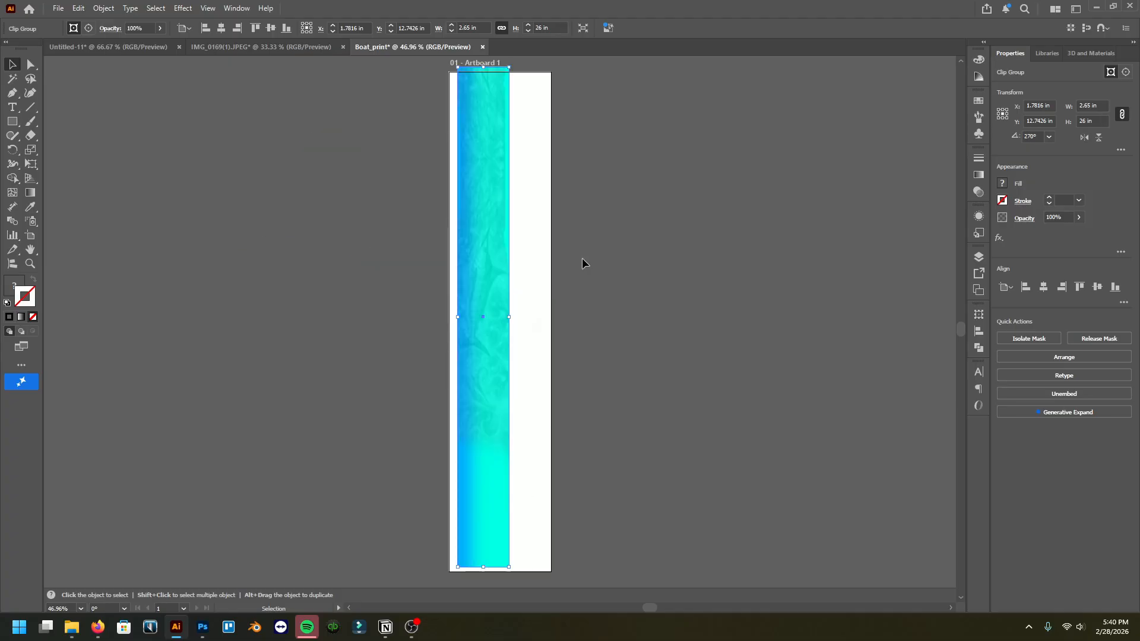
pyautogui.click(1025, 288)
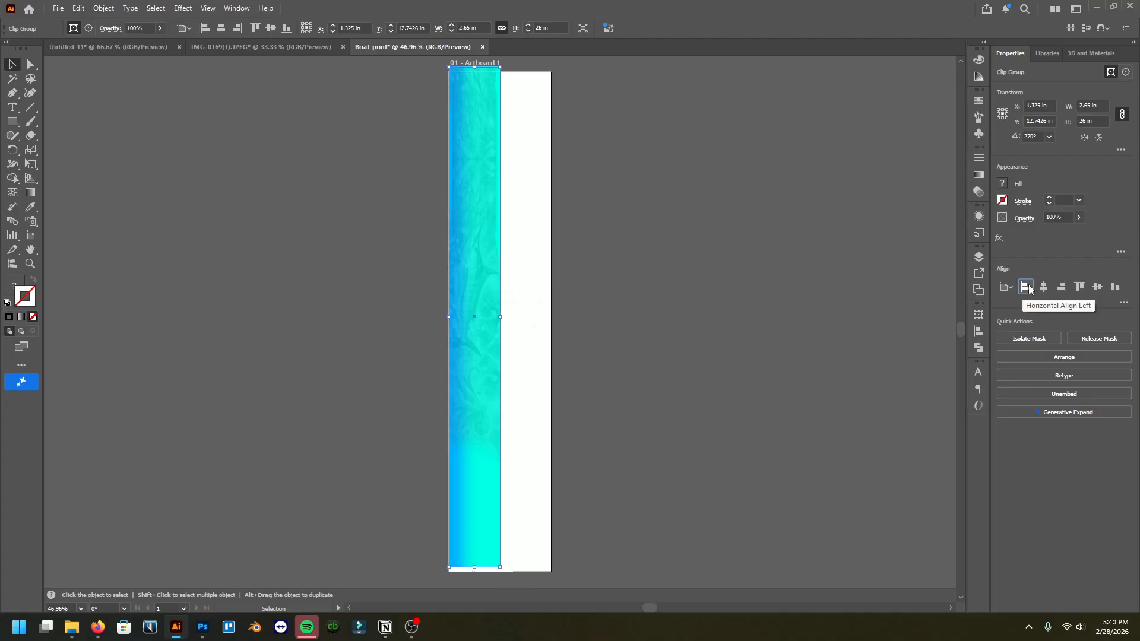
pyautogui.click(1098, 287)
# Step: Paste a second strip, reflect it across the vertical axis, and move it into the artboard's right half
pyautogui.press('a')
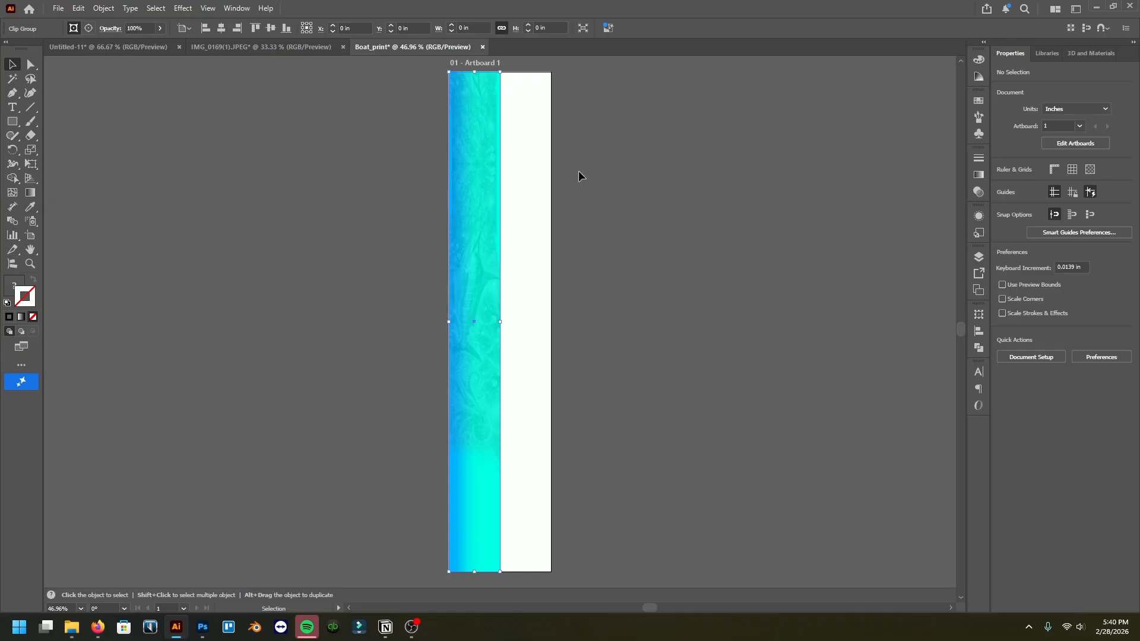
pyautogui.hotkey('ctrl', 'v')
pyautogui.press('v')
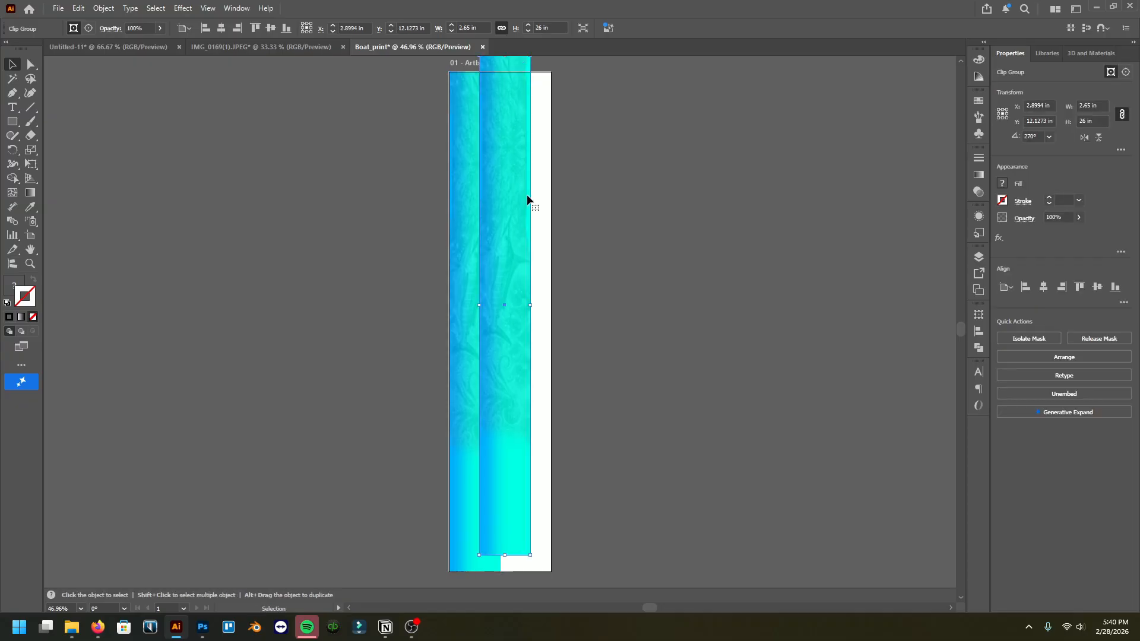
pyautogui.rightClick(507, 194)
pyautogui.moveTo(621, 425)
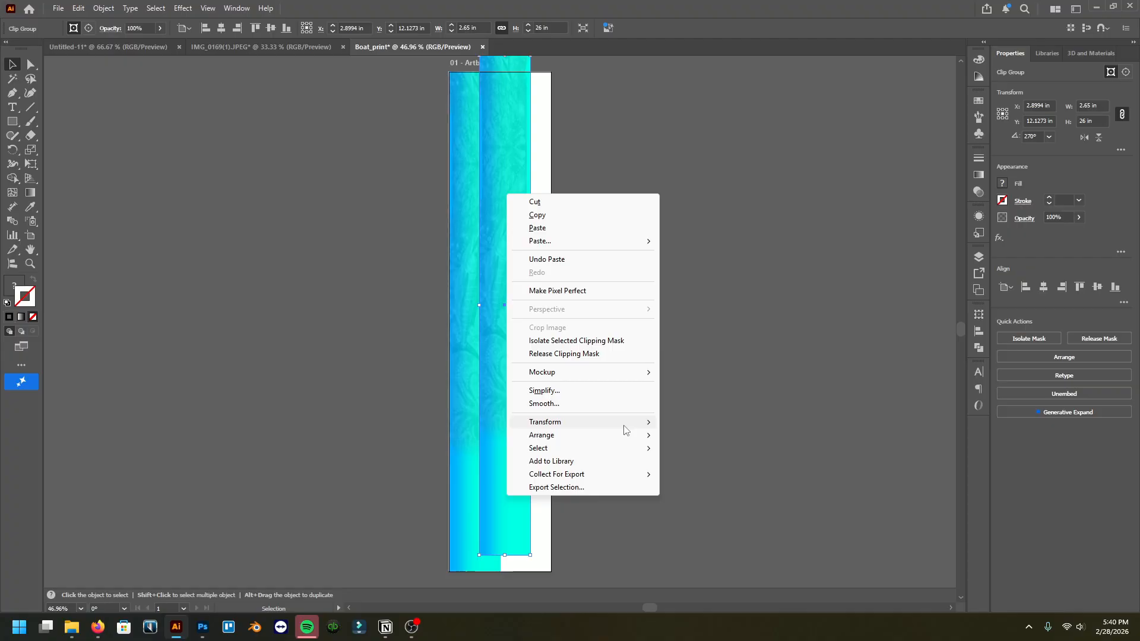
pyautogui.click(696, 469)
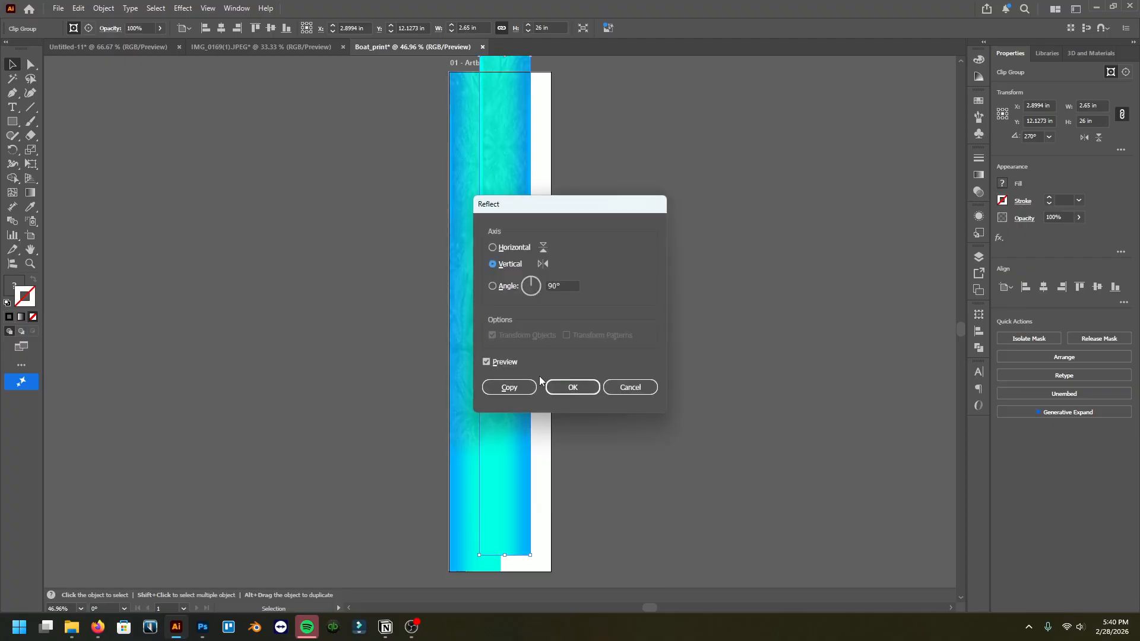
pyautogui.click(570, 387)
pyautogui.moveTo(534, 305); pyautogui.dragTo(253, 258)
pyautogui.moveTo(503, 255)
pyautogui.mouseDown()
pyautogui.moveTo(487, 230)
pyautogui.moveTo(508, 251)
pyautogui.mouseUp()
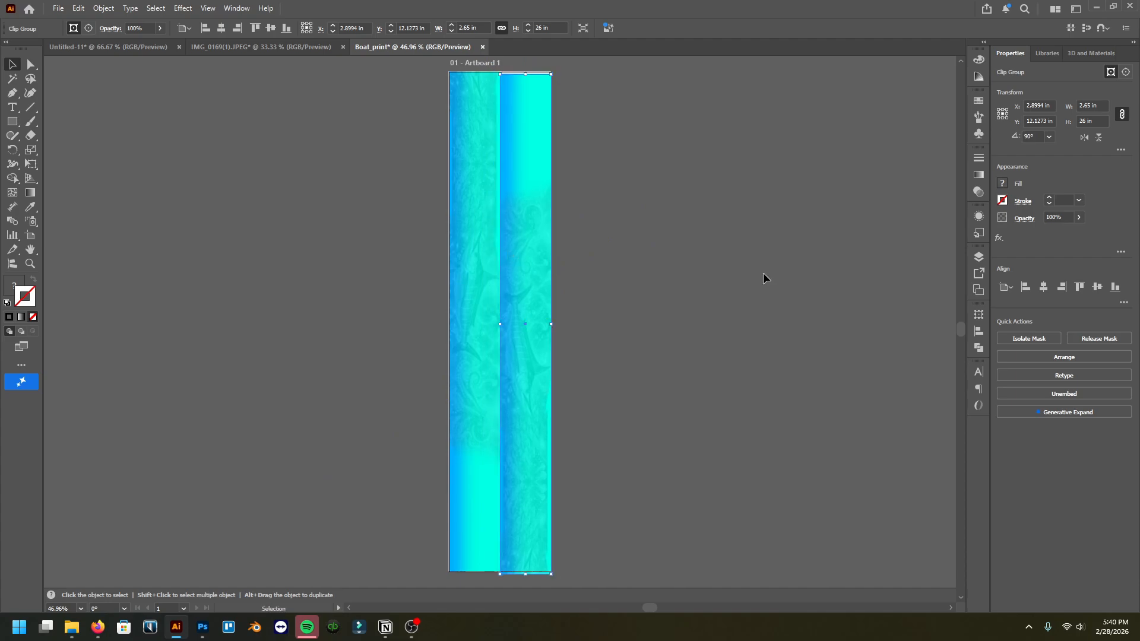
# Step: Align the second strip to the artboard's right edge and vertical center, then deselect it
pyautogui.click(1061, 287)
pyautogui.click(1097, 287)
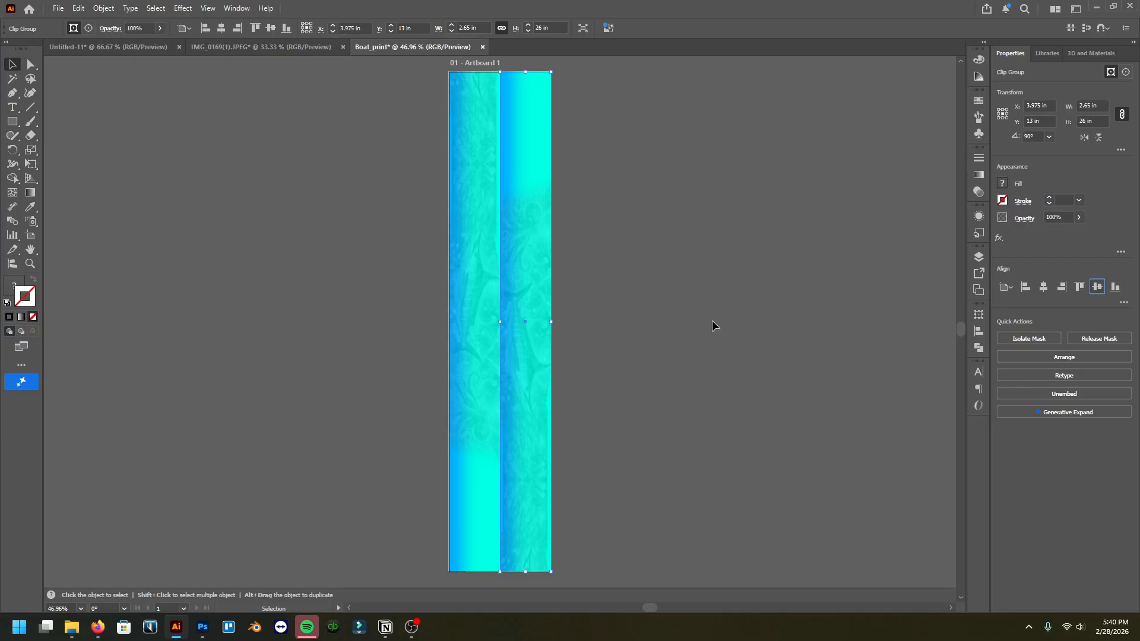
pyautogui.click(570, 290)
# Step: Zoom in to examine the seam between the two strips and check the artboard's size settings
pyautogui.scroll(6, 494, 342)
pyautogui.scroll(4, 501, 284)
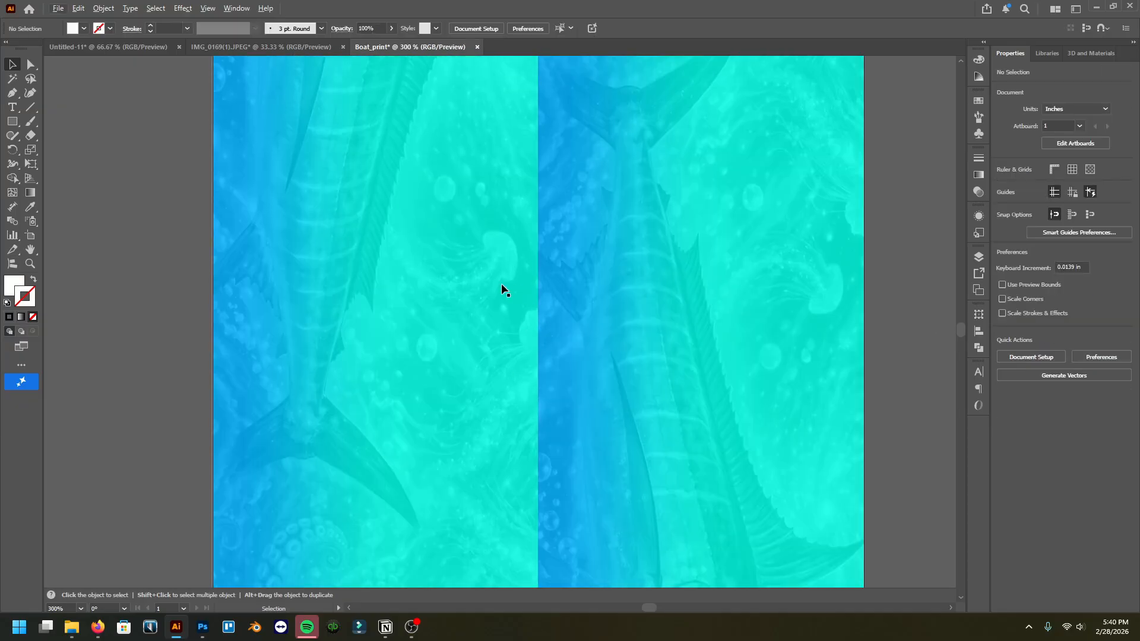
pyautogui.scroll(8, 558, 268)
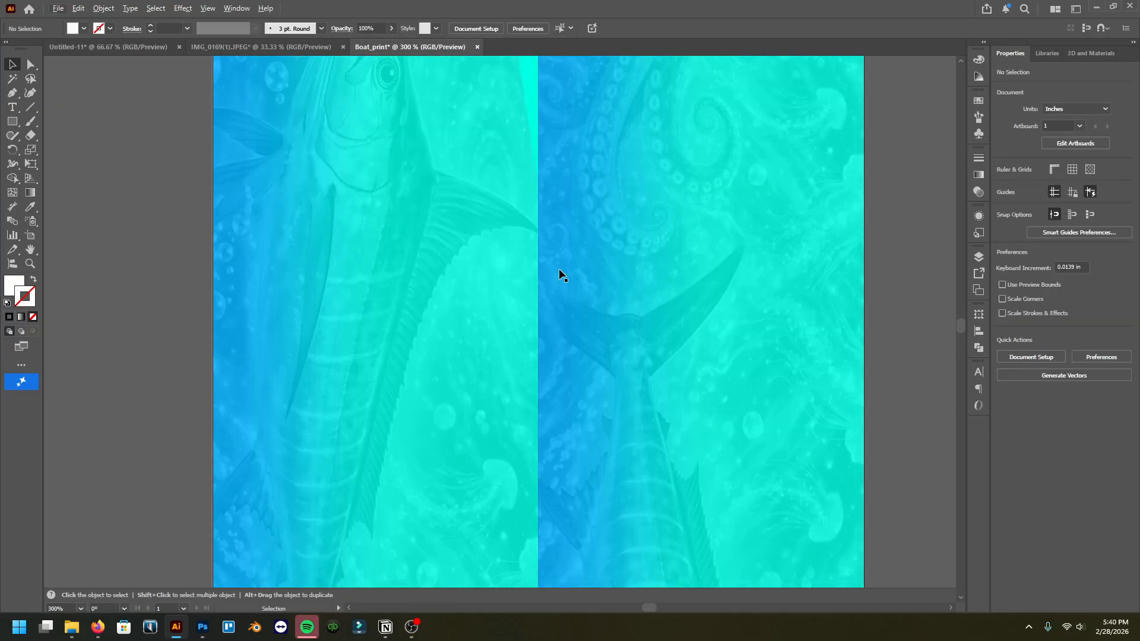
pyautogui.scroll(-6, 558, 269)
pyautogui.scroll(-4, 558, 285)
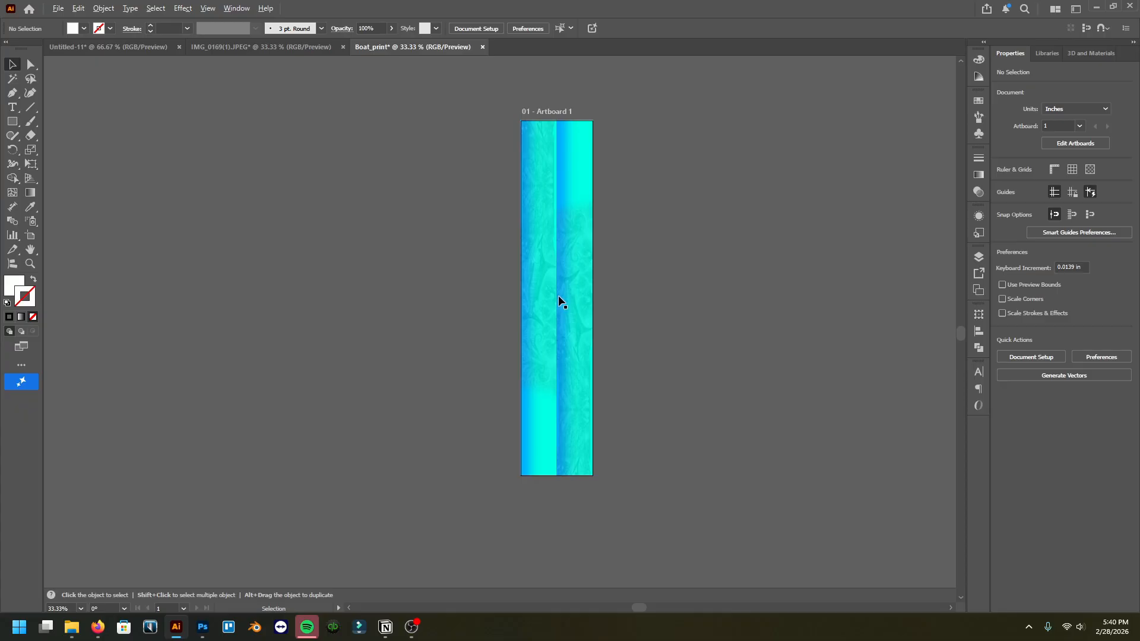
pyautogui.scroll(1, 563, 300)
pyautogui.scroll(1, 610, 310)
pyautogui.scroll(-6, 573, 272)
pyautogui.scroll(6, 574, 275)
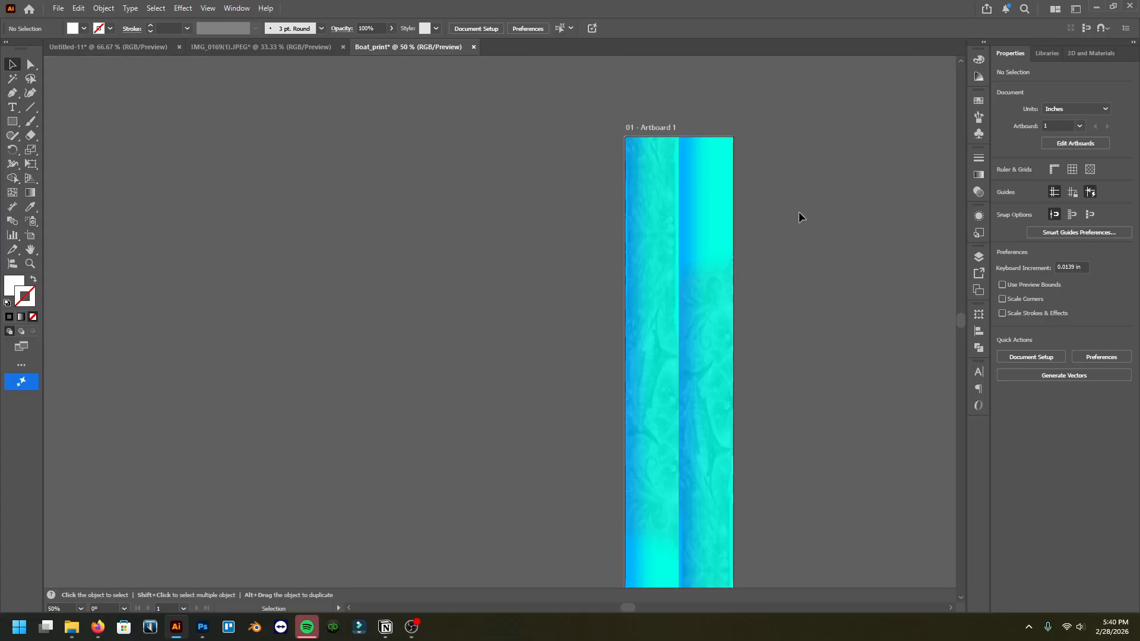
pyautogui.hscroll(4, 772, 247)
pyautogui.click(486, 28)
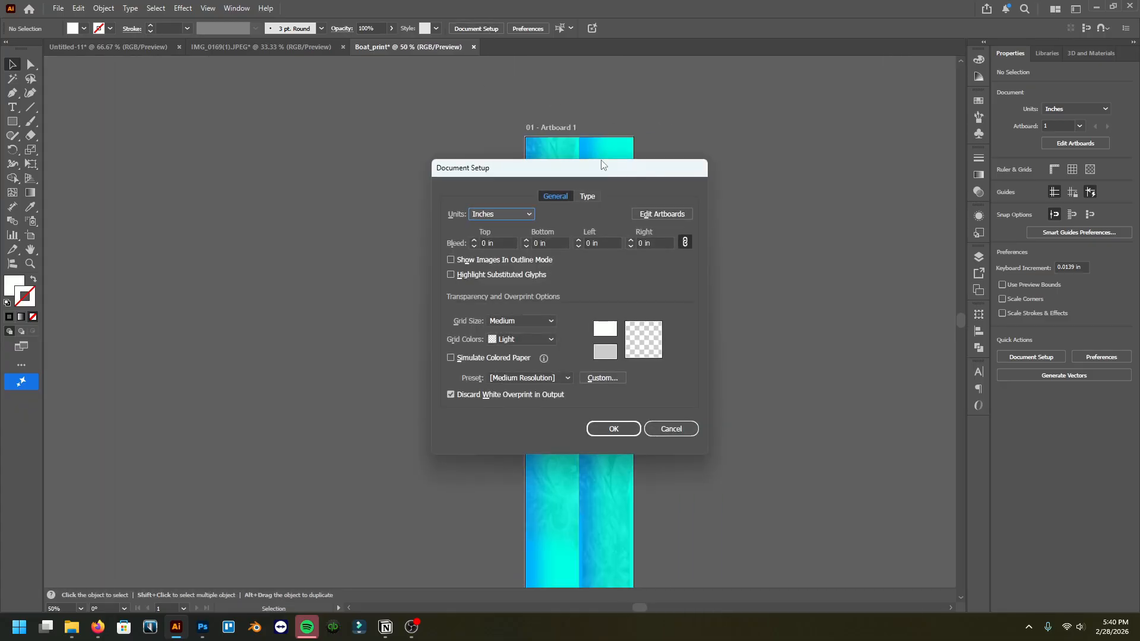
pyautogui.click(655, 213)
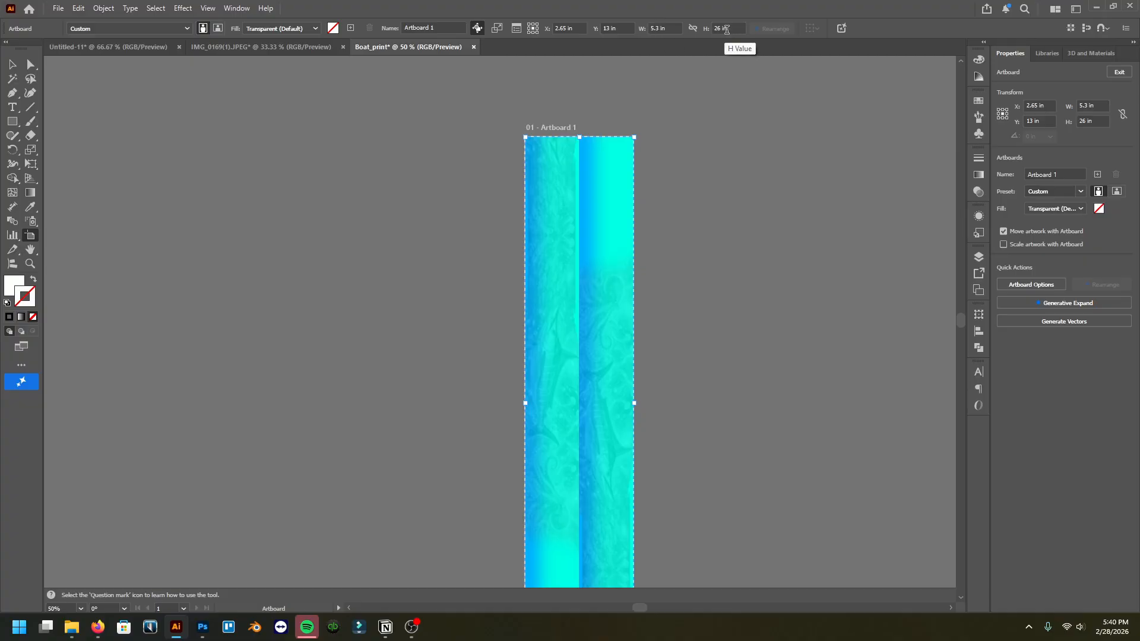
pyautogui.scroll(-6, 705, 170)
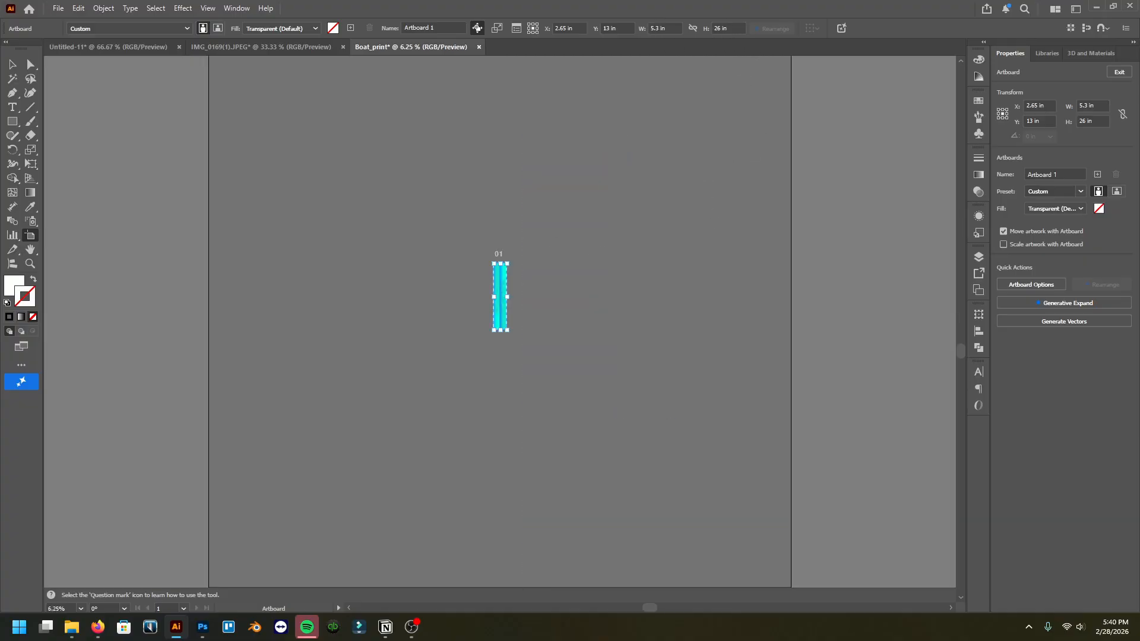
pyautogui.click(12, 65)
pyautogui.scroll(5, 508, 291)
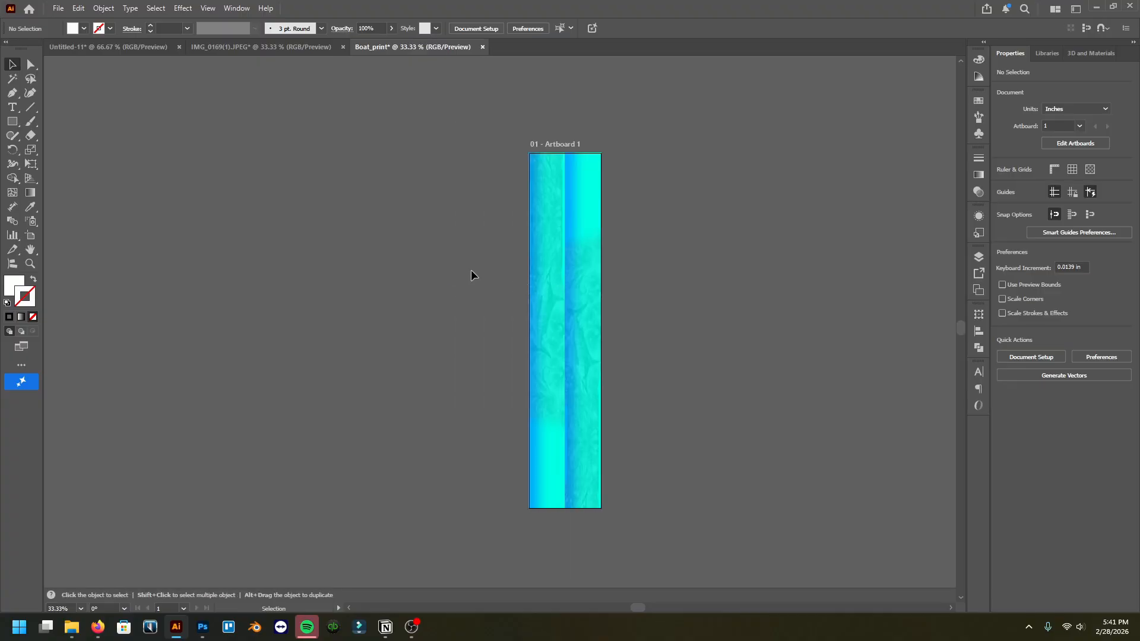
pyautogui.hotkey('ctrl', 'a')
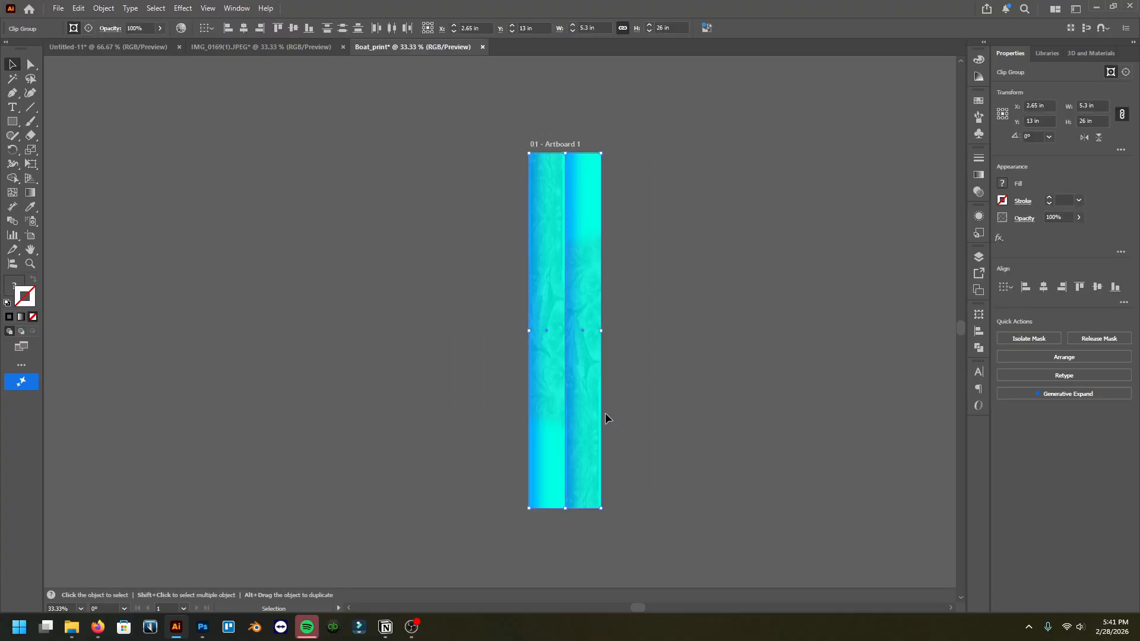
pyautogui.moveTo(202, 629)
pyautogui.moveTo(497, 122); pyautogui.dragTo(661, 545)
pyautogui.click(398, 197)
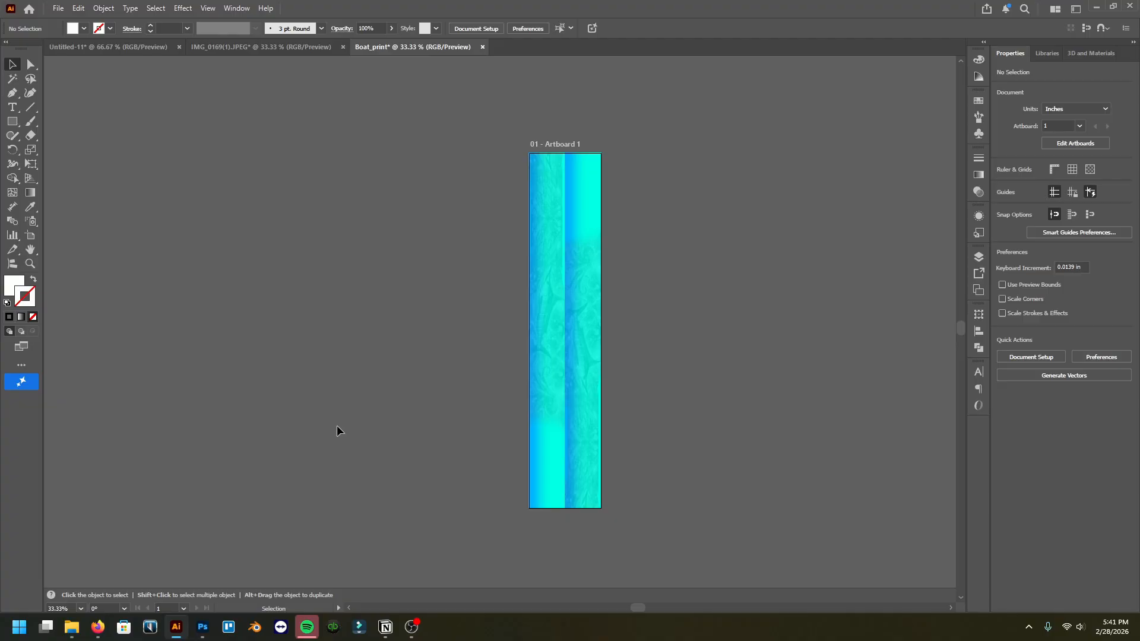
# Step: Switch to Photoshop and start a new document, changing its size units to inches
pyautogui.click(203, 626)
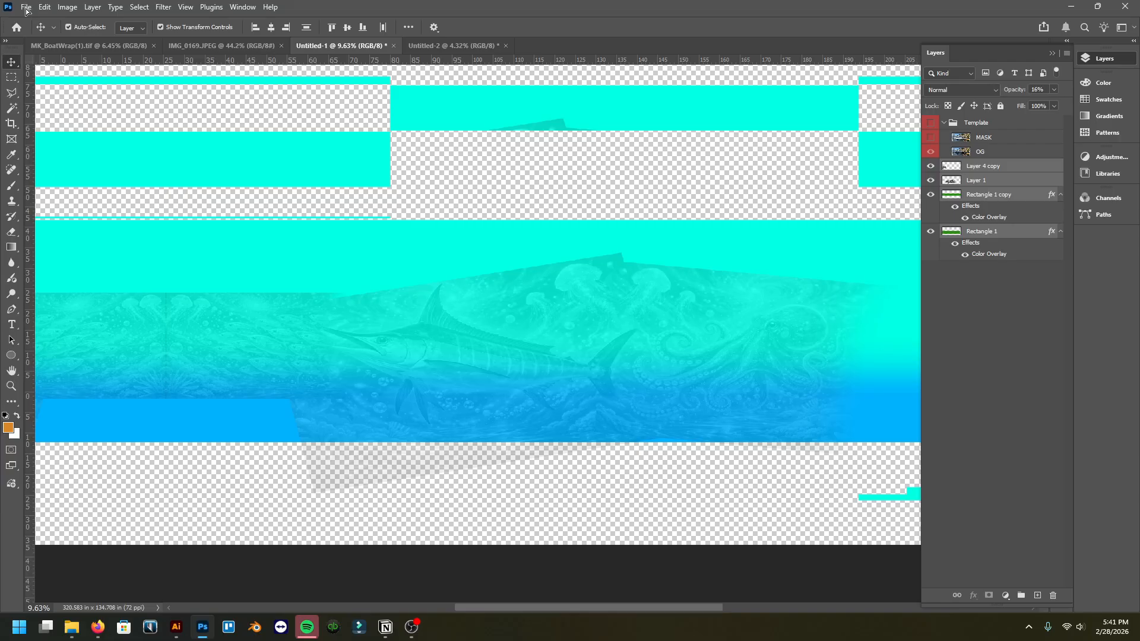
pyautogui.scroll(-4, 401, 312)
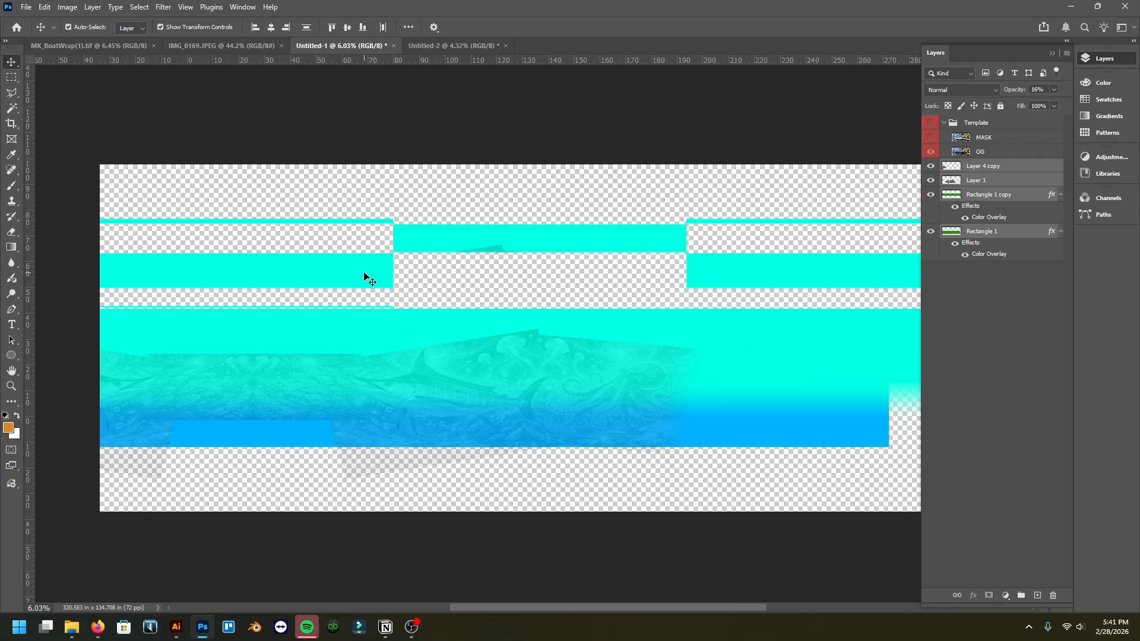
pyautogui.click(83, 112)
pyautogui.click(26, 6)
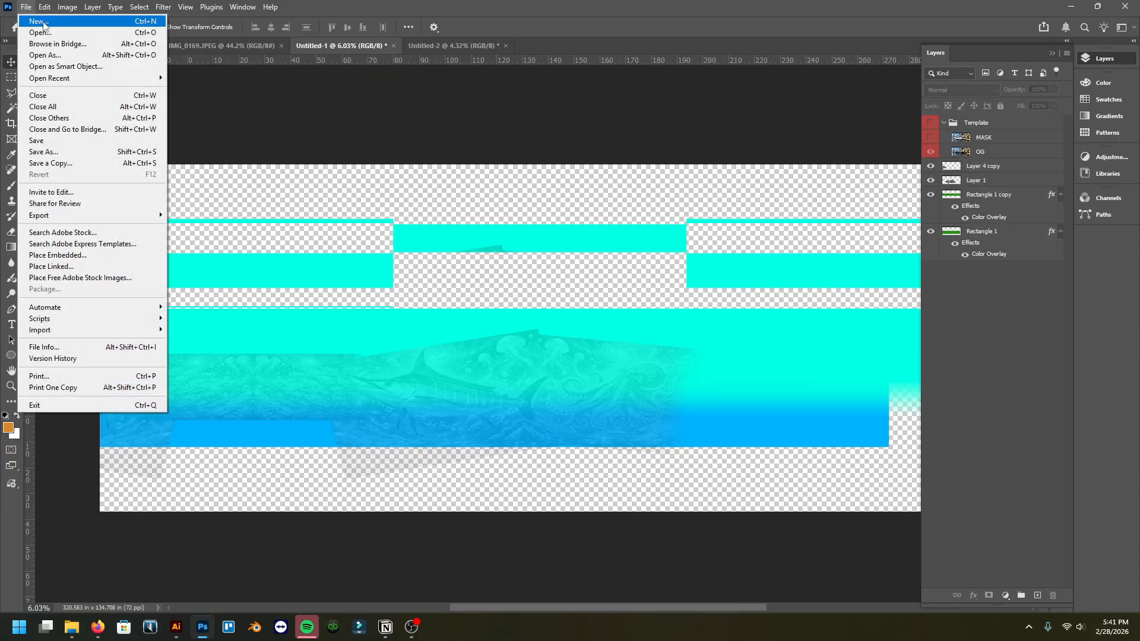
pyautogui.press('Escape')
pyautogui.hotkey('ctrl', 'n')
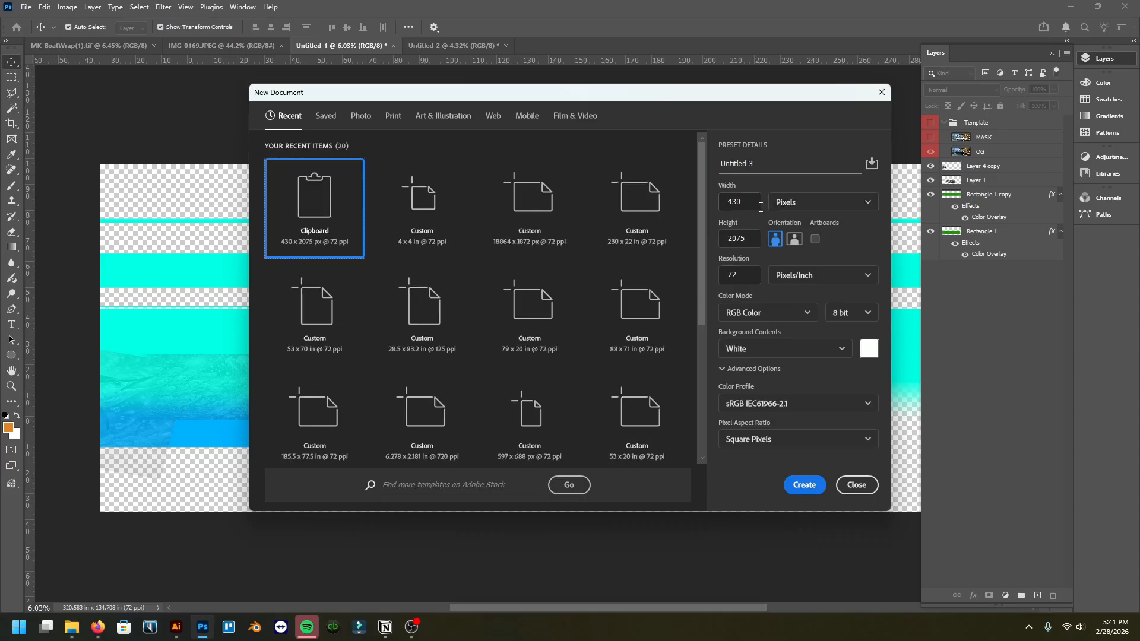
pyautogui.click(746, 276)
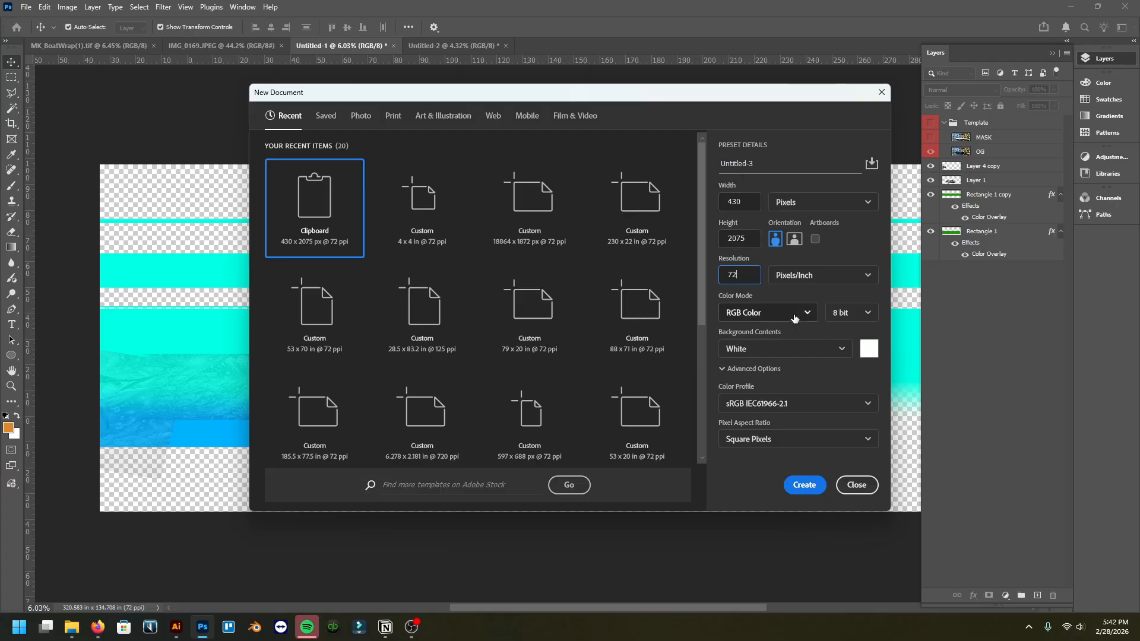
pyautogui.click(750, 200)
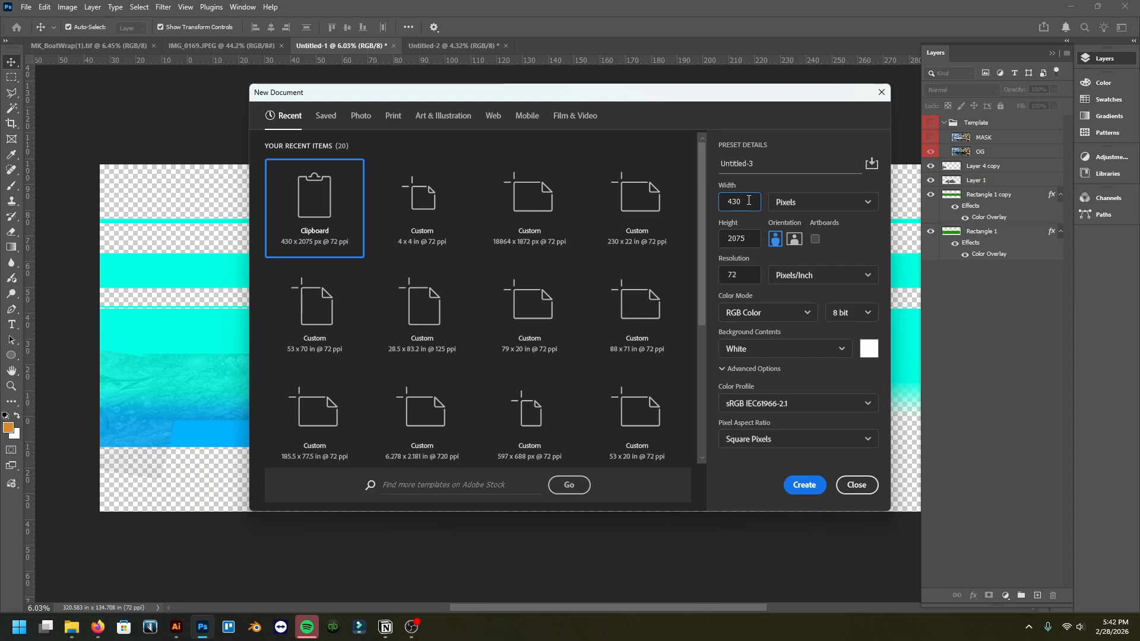
pyautogui.moveTo(747, 201); pyautogui.dragTo(714, 204)
pyautogui.write('5')
pyautogui.press('Tab')
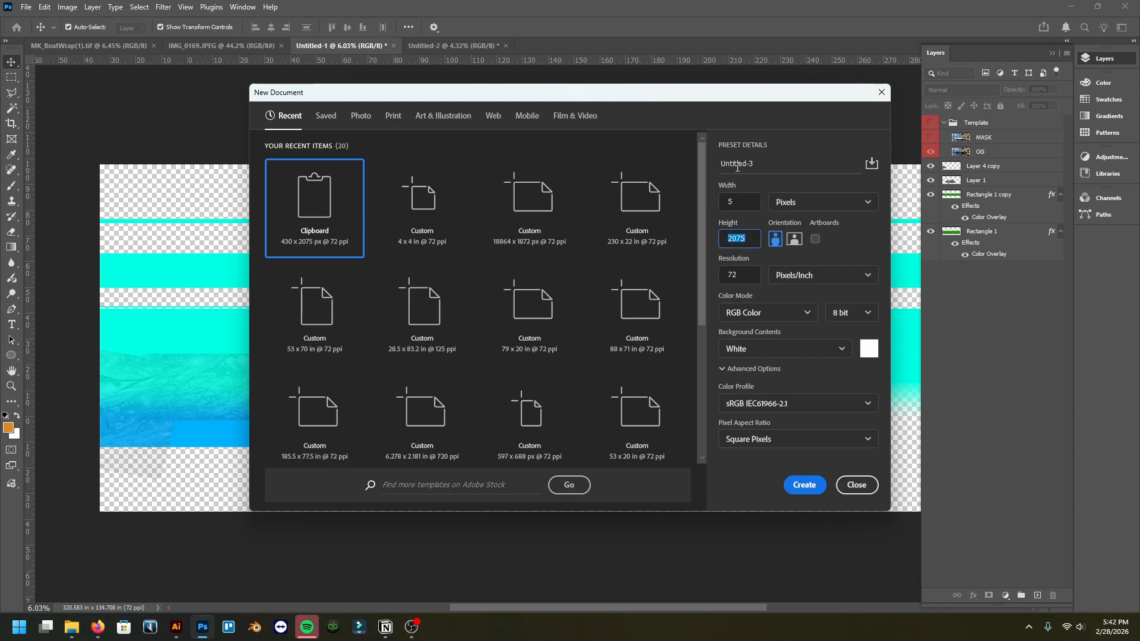
pyautogui.write('26')
pyautogui.click(743, 202)
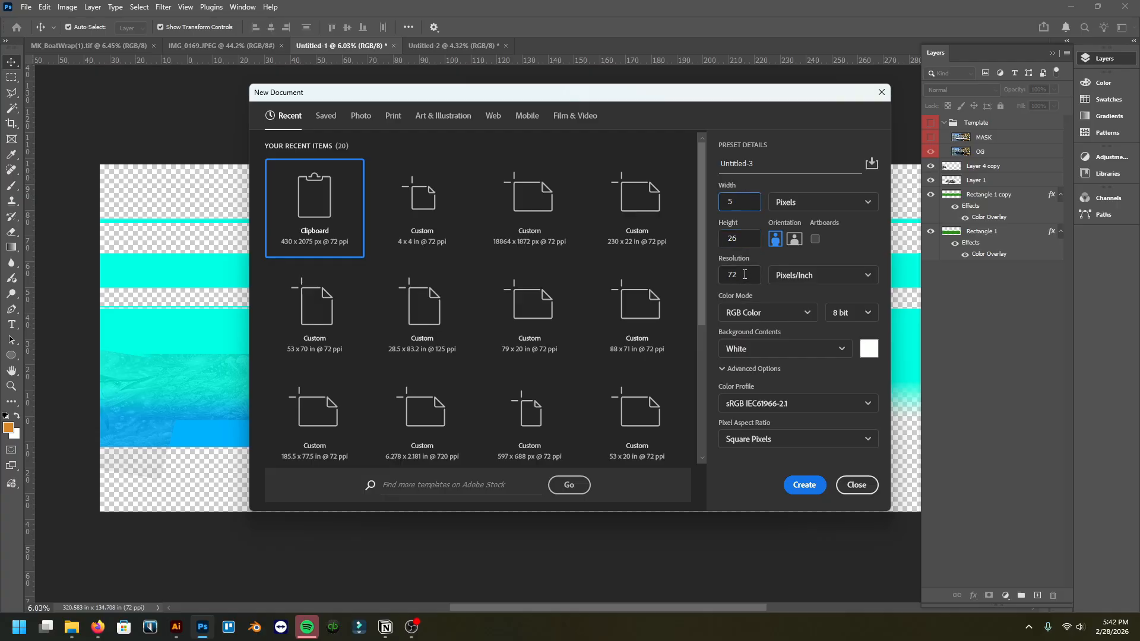
pyautogui.click(822, 205)
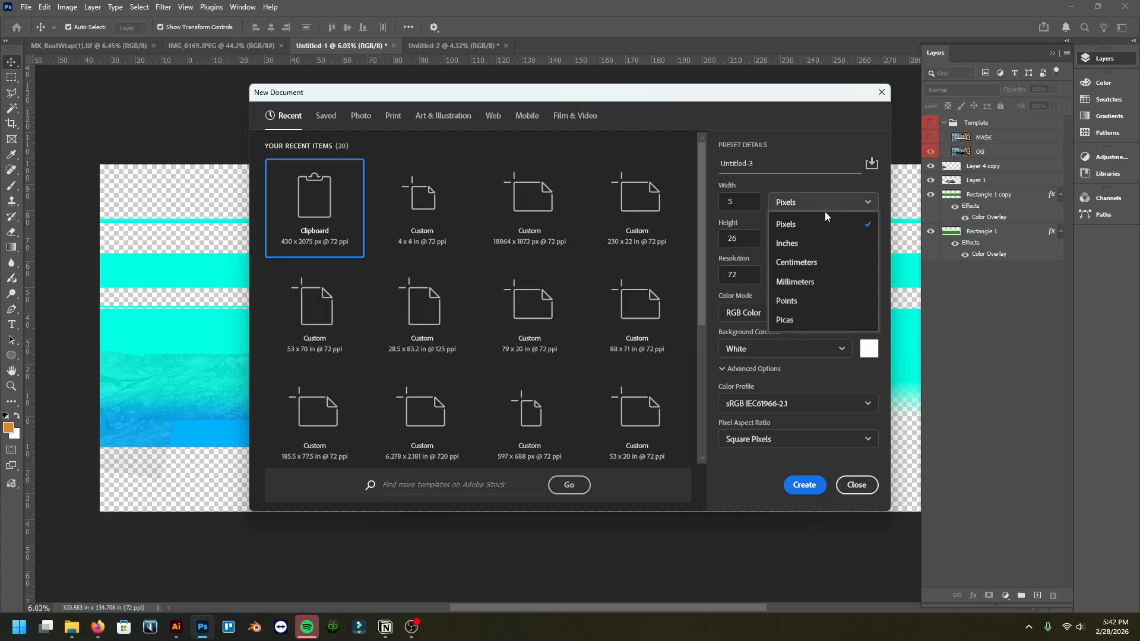
pyautogui.click(823, 241)
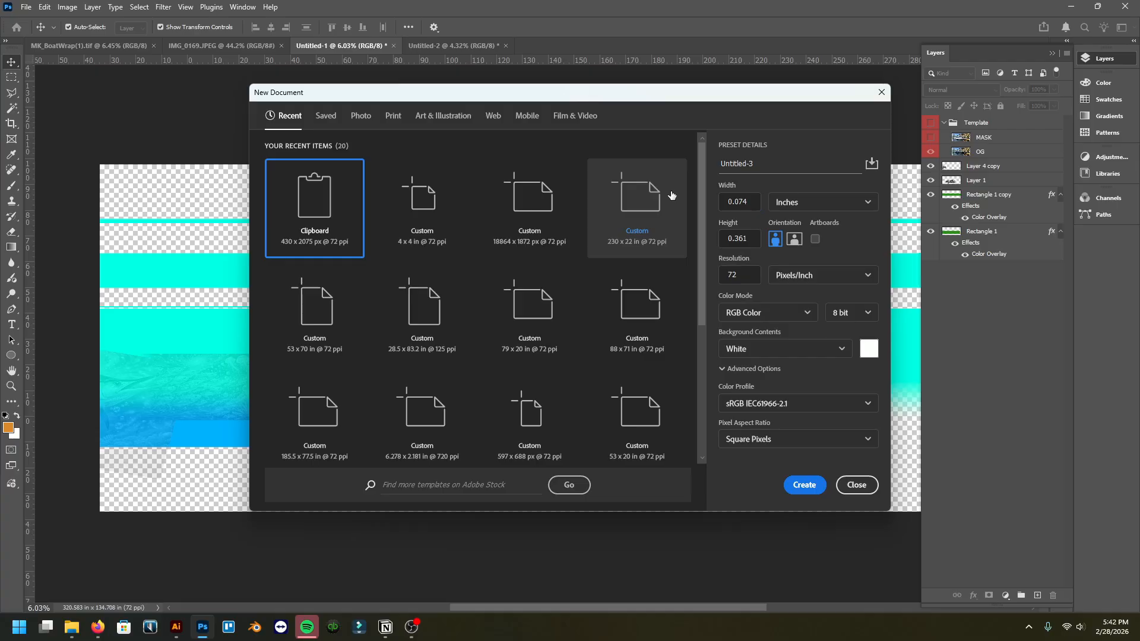
# Step: Set the new document's size to 5.3 × 26 inches at 720 pixels per inch
pyautogui.moveTo(751, 201); pyautogui.dragTo(706, 198)
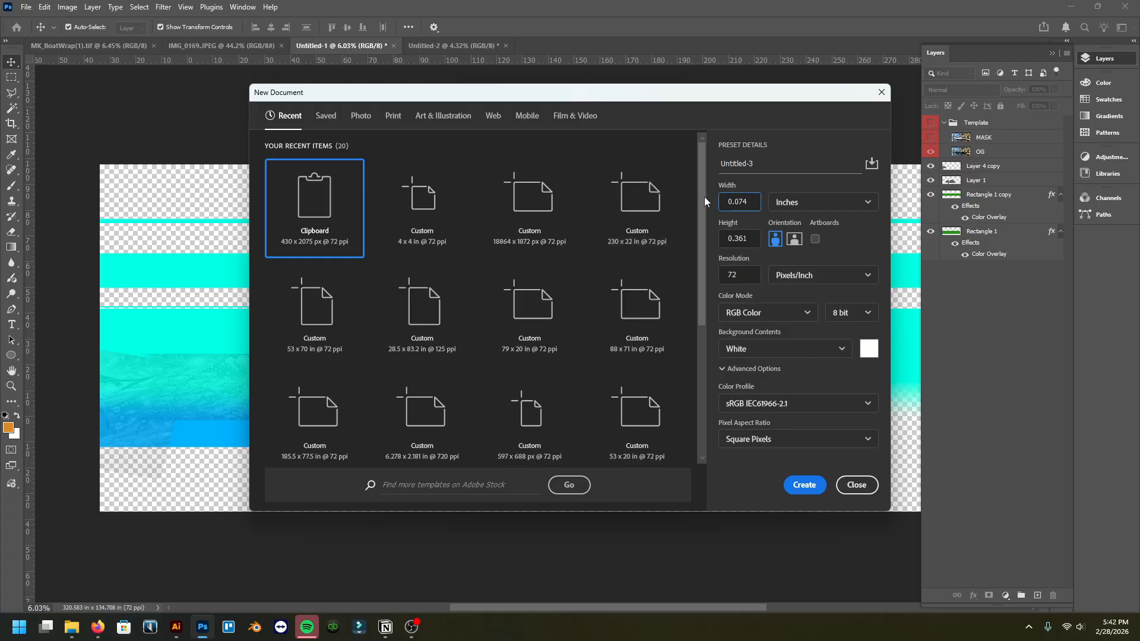
pyautogui.press('BackSpace')
pyautogui.press('BackSpace')
pyautogui.press('BackSpace')
pyautogui.press('BackSpace')
pyautogui.press('BackSpace')
pyautogui.write('5.3')
pyautogui.press('Tab')
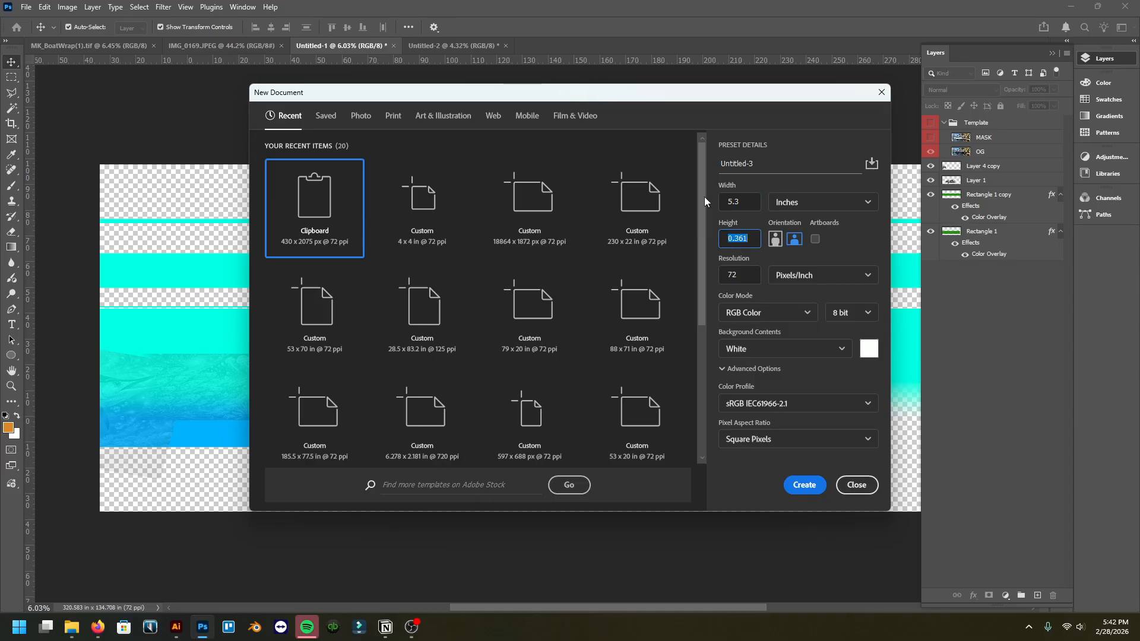
pyautogui.write('26')
pyautogui.click(748, 208)
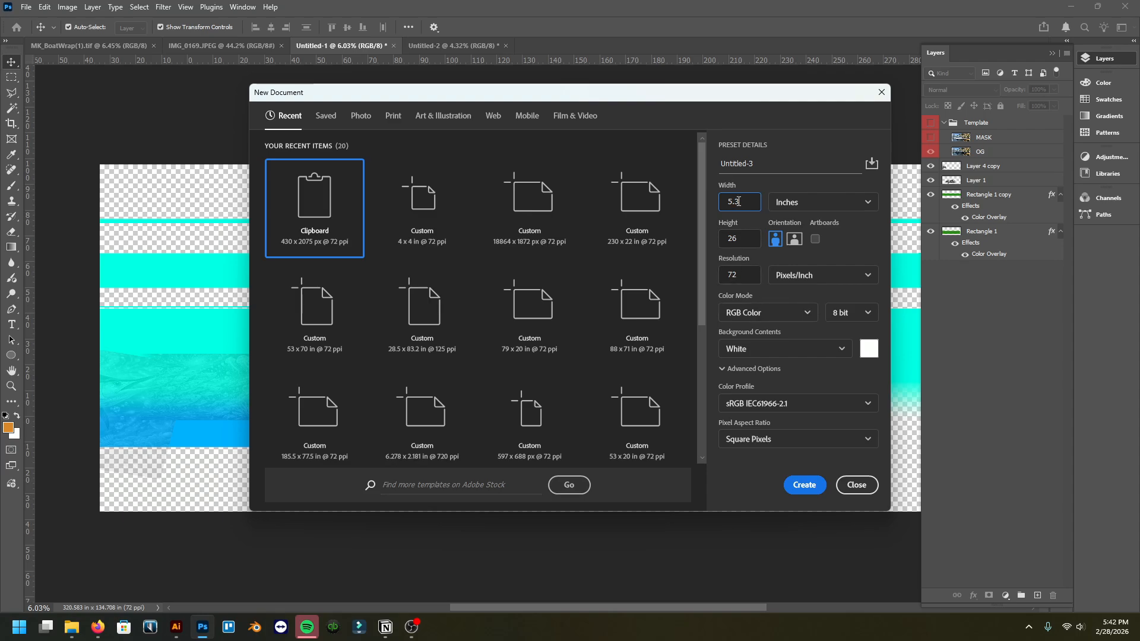
pyautogui.click(737, 272)
pyautogui.write('0')
pyautogui.click(751, 241)
# Step: Switch to Illustrator, select all the print strips on the artboard, and return to Photoshop
pyautogui.click(175, 627)
pyautogui.scroll(-1, 630, 392)
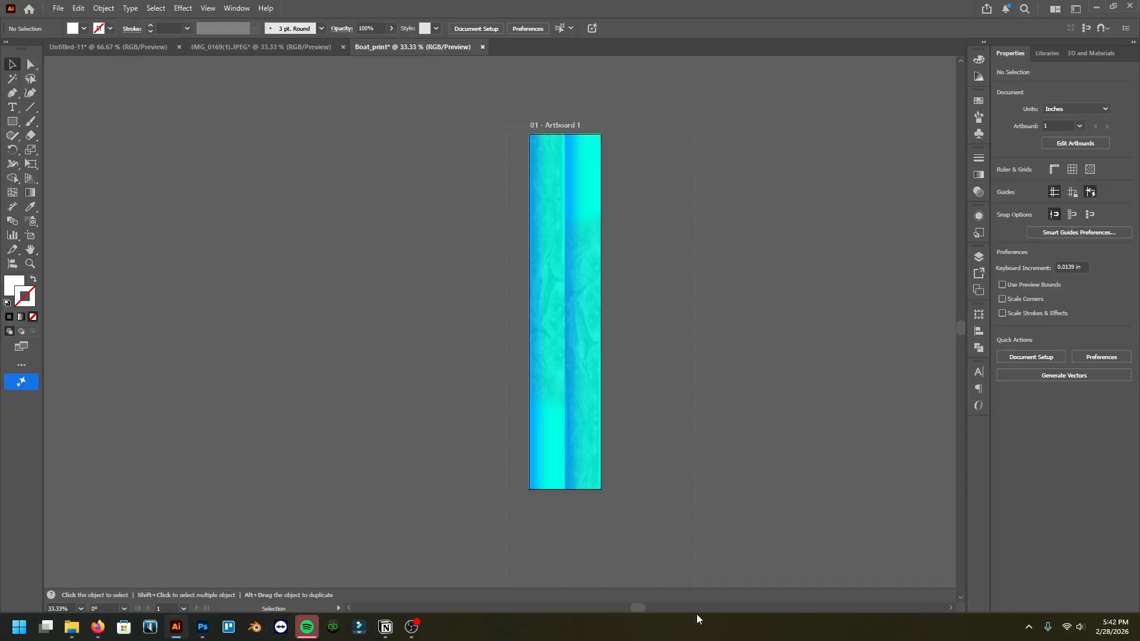
pyautogui.hotkey('ctrl', 'a')
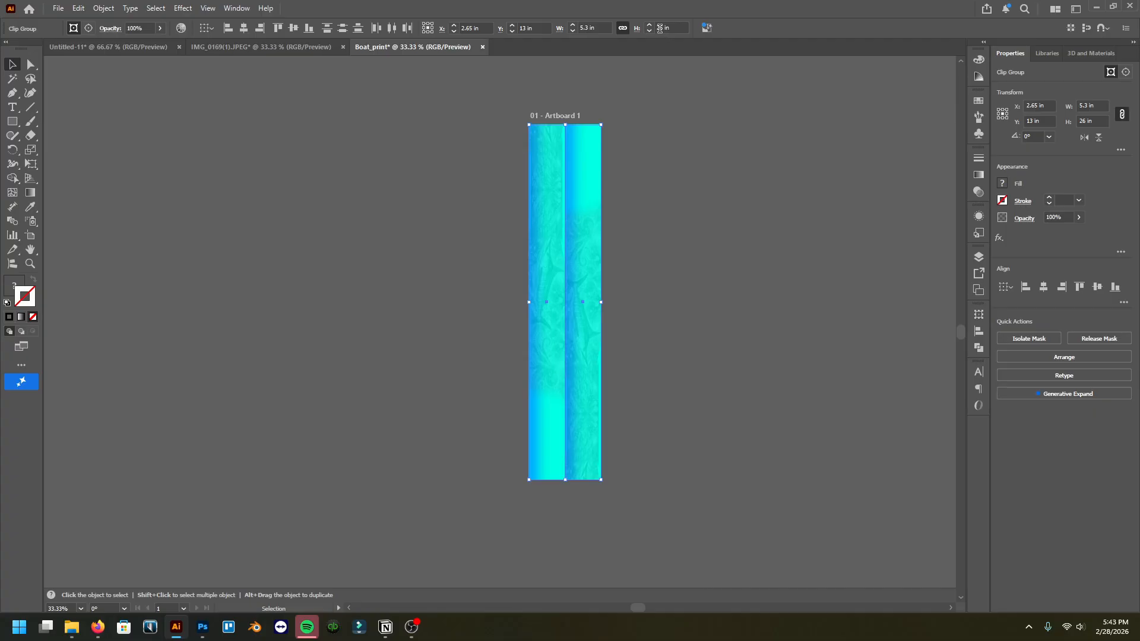
pyautogui.click(202, 628)
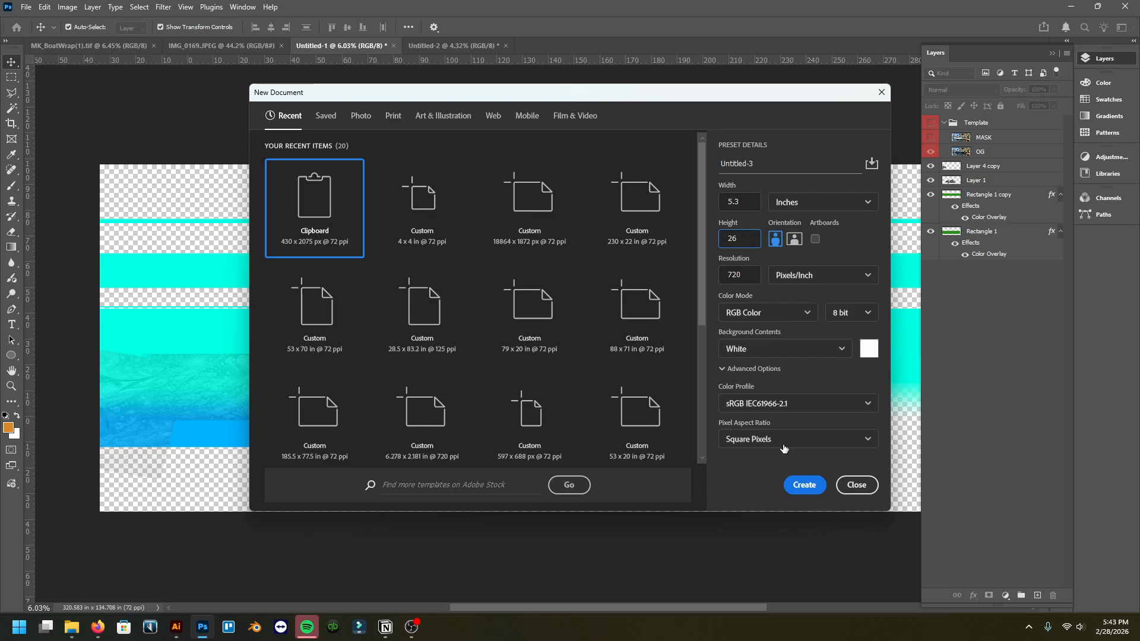
# Step: Create the 5.3 × 26 inch Photoshop document
pyautogui.click(805, 485)
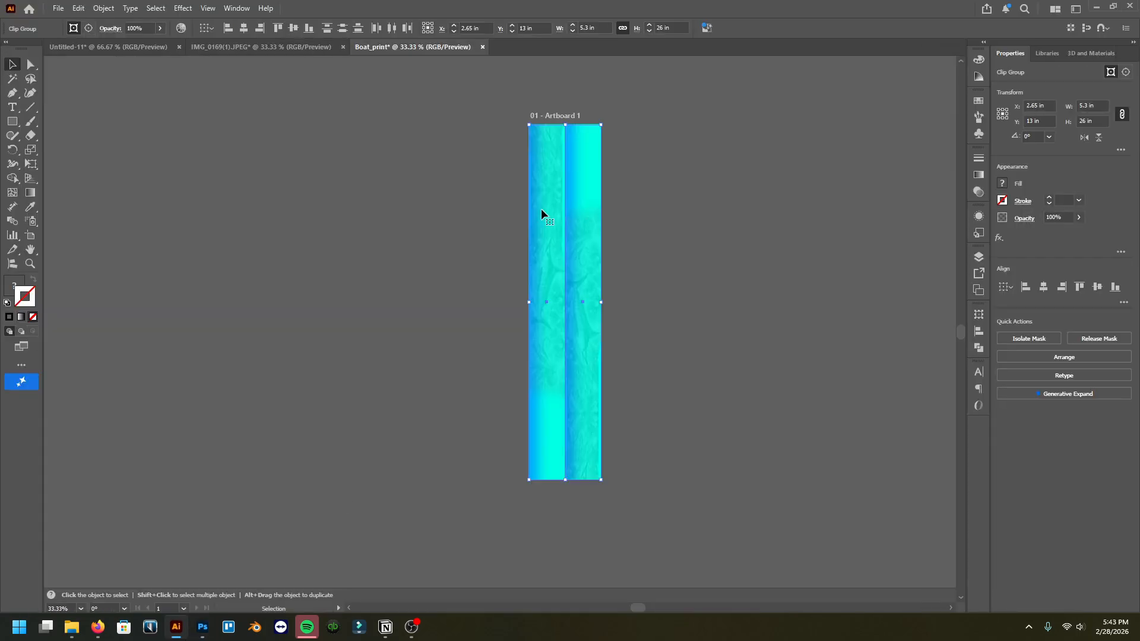
pyautogui.press('a')
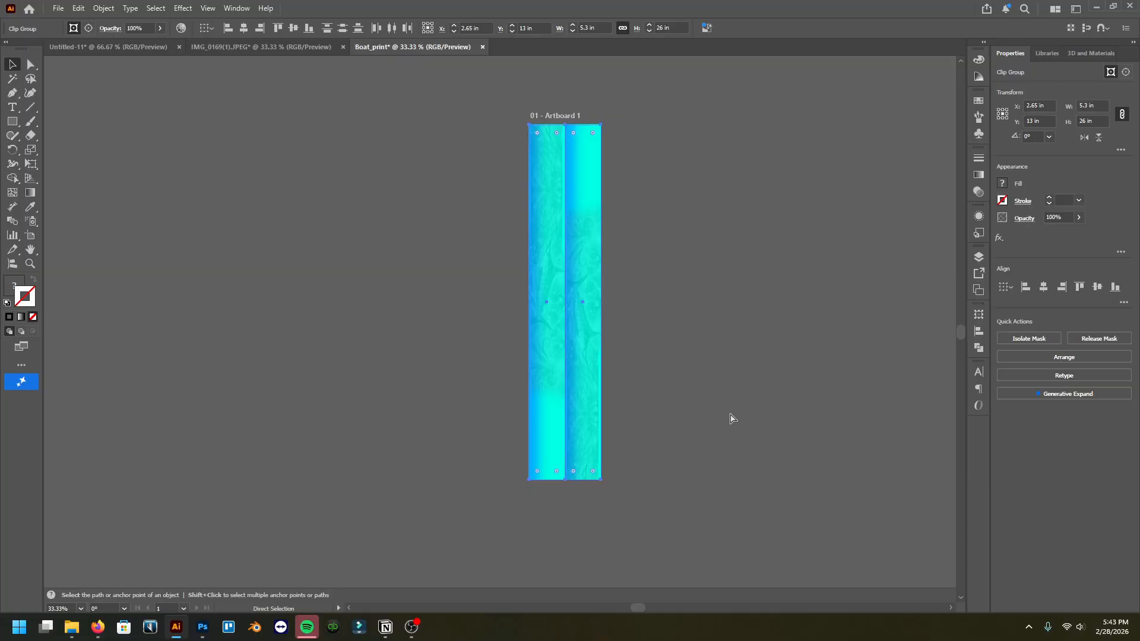
pyautogui.click(202, 628)
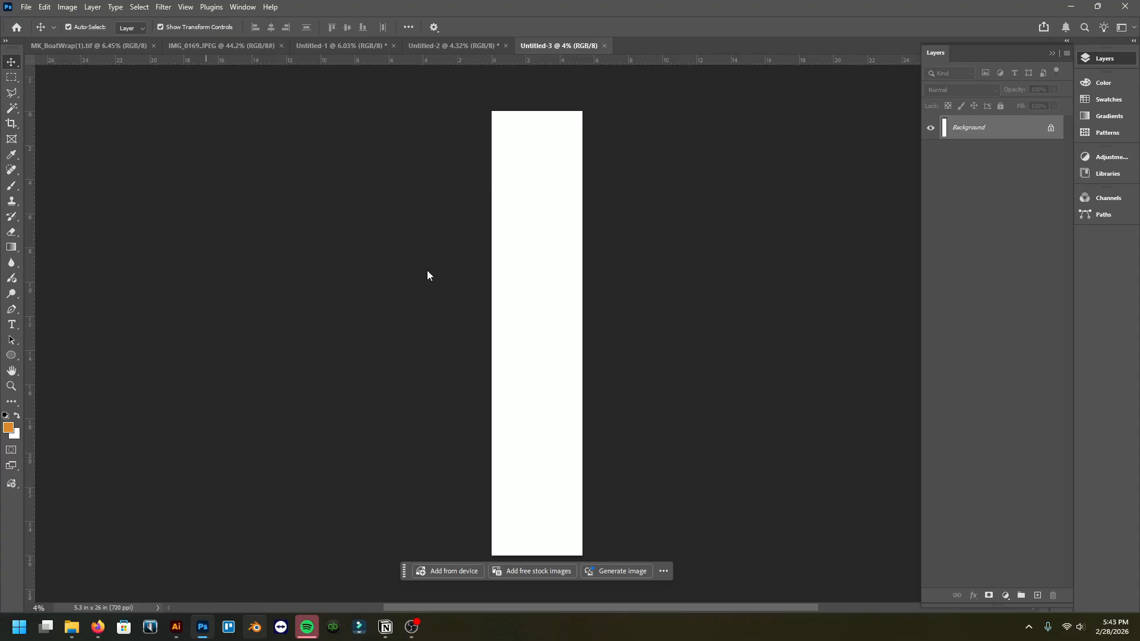
pyautogui.click(177, 628)
pyautogui.click(200, 630)
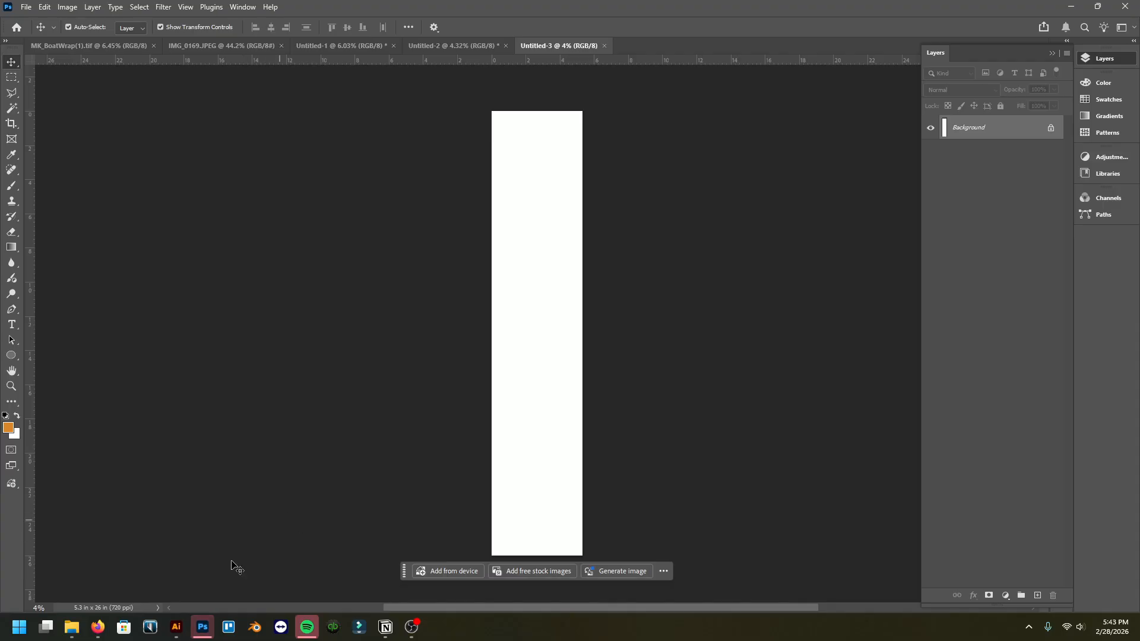
pyautogui.click(174, 630)
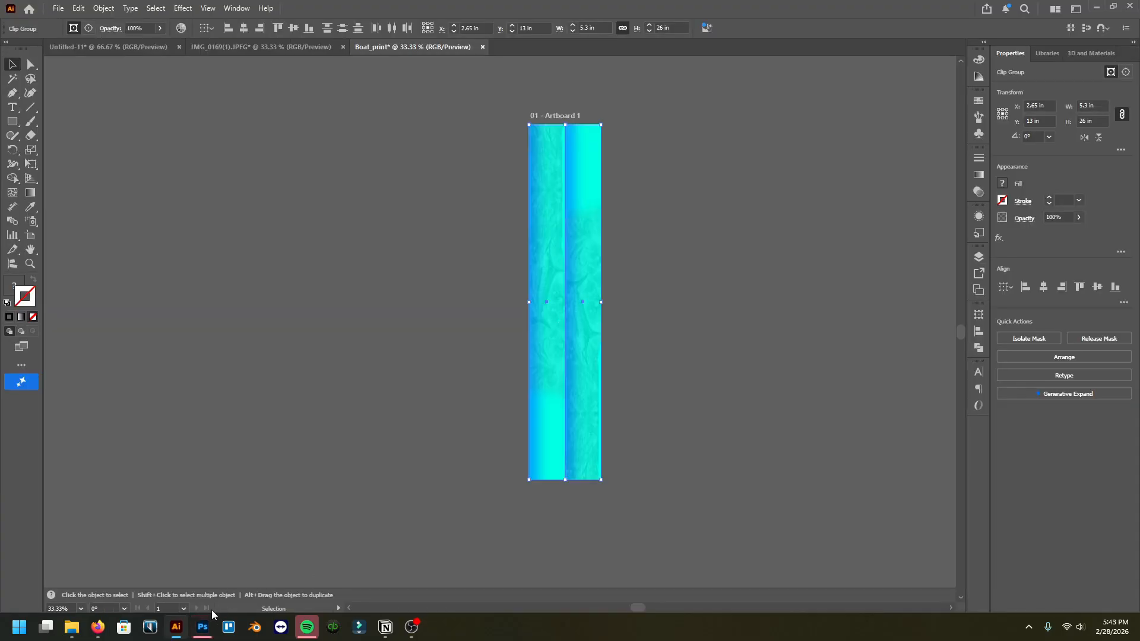
pyautogui.click(201, 628)
# Step: Try pasting the print strips into the new document as pixels
pyautogui.hotkey('ctrl', 'v')
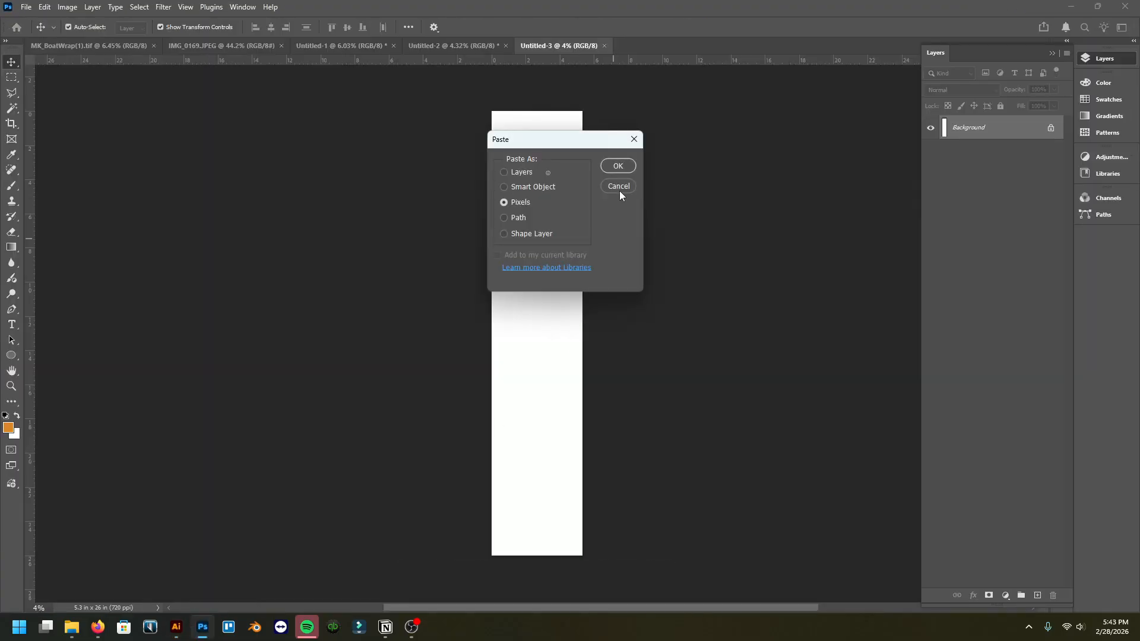
pyautogui.click(618, 167)
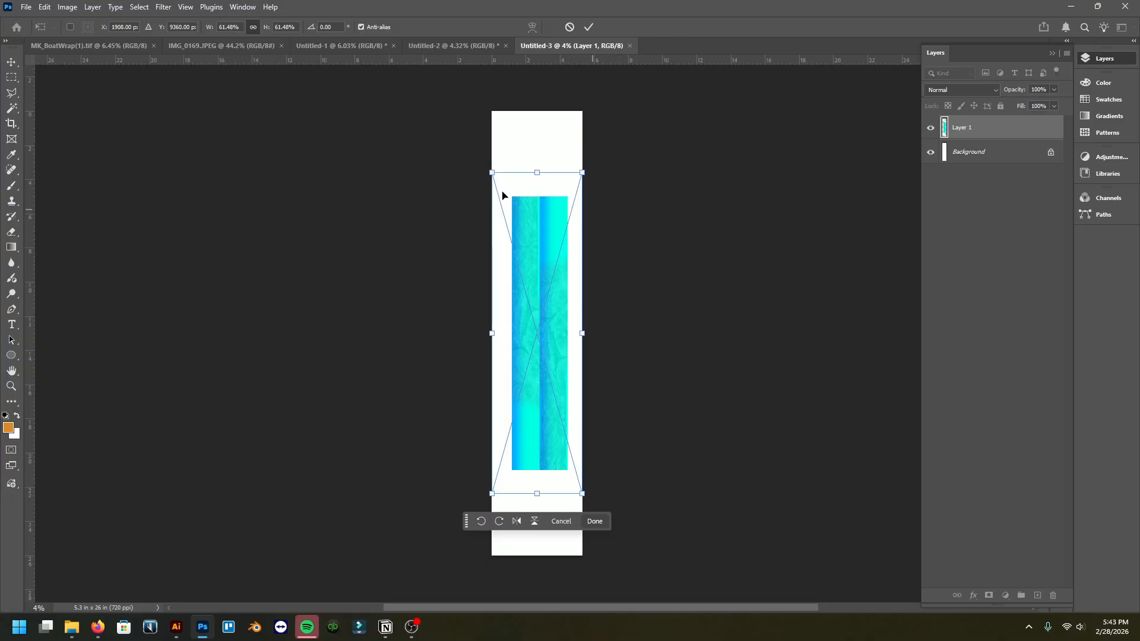
pyautogui.press('Escape')
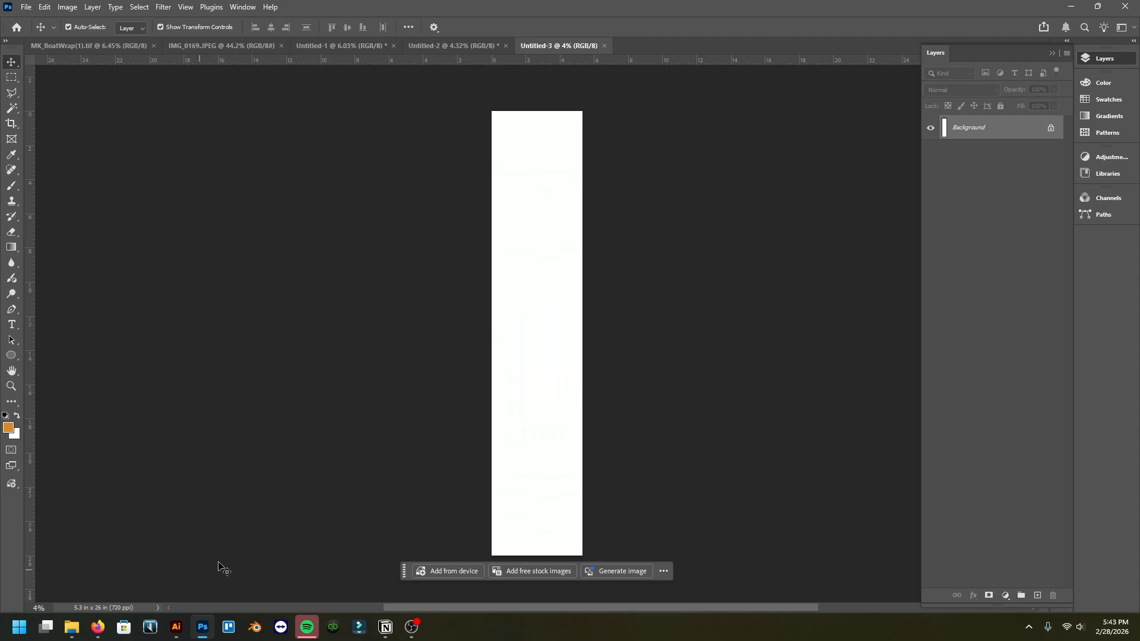
# Step: Switch to Illustrator and toggle outline view to inspect how far the images extend beyond the strip clipping masks
pyautogui.click(178, 628)
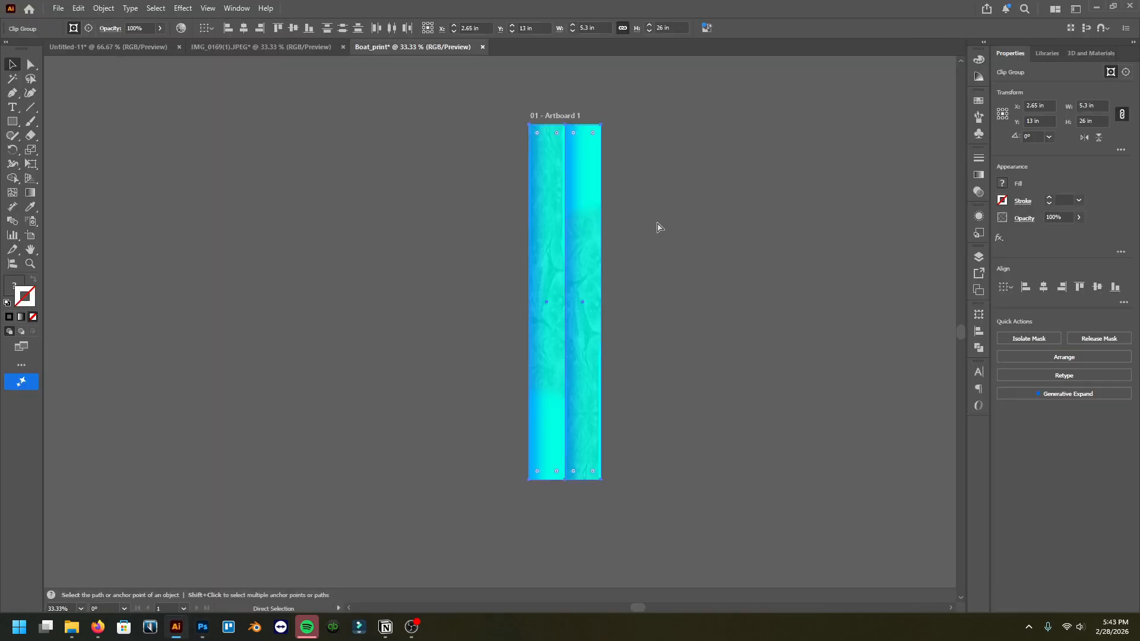
pyautogui.hotkey('ctrl', 'y')
pyautogui.hotkey('ctrl', 'y')
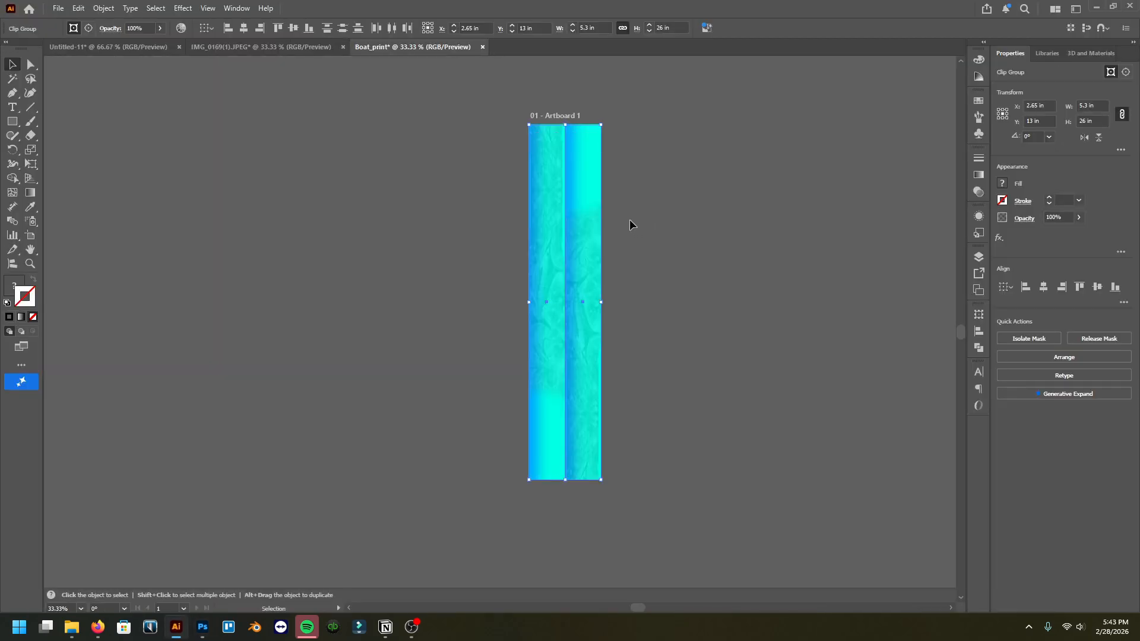
pyautogui.press('ctrl')
pyautogui.hotkey('ctrl', 'y')
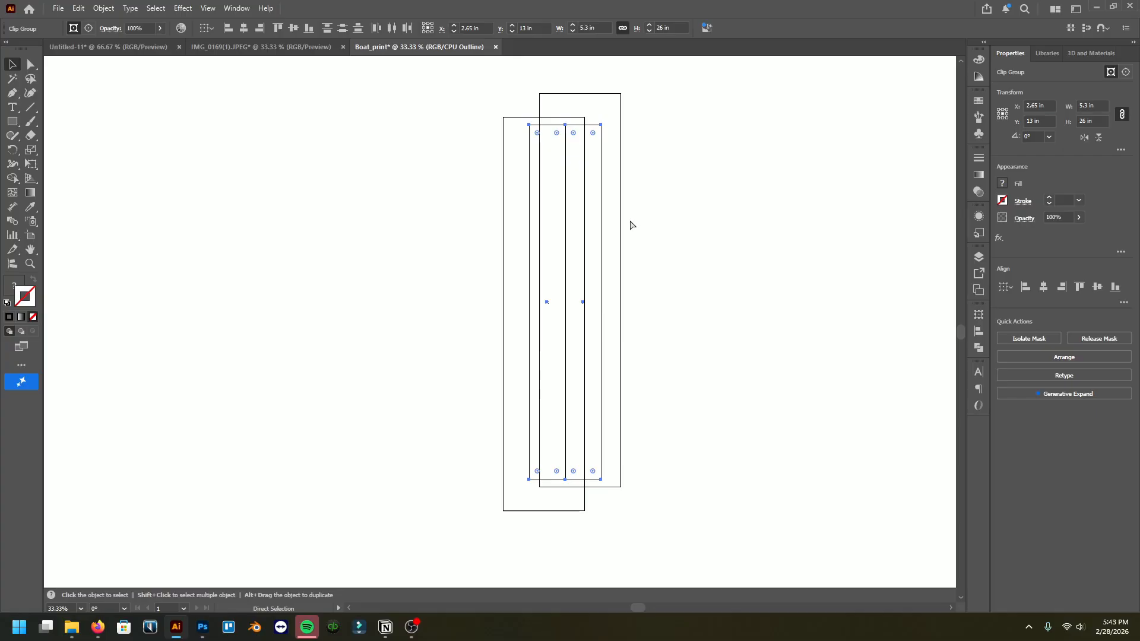
pyautogui.hotkey('ctrl', 'y')
pyautogui.doubleClick(586, 147)
pyautogui.click(595, 229)
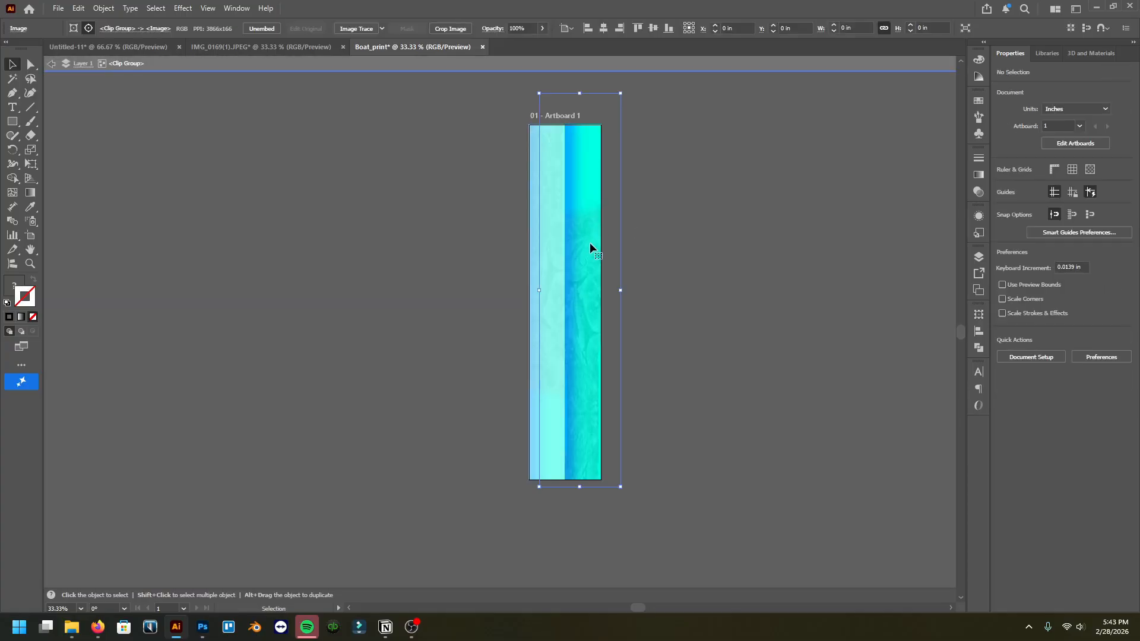
pyautogui.click(451, 28)
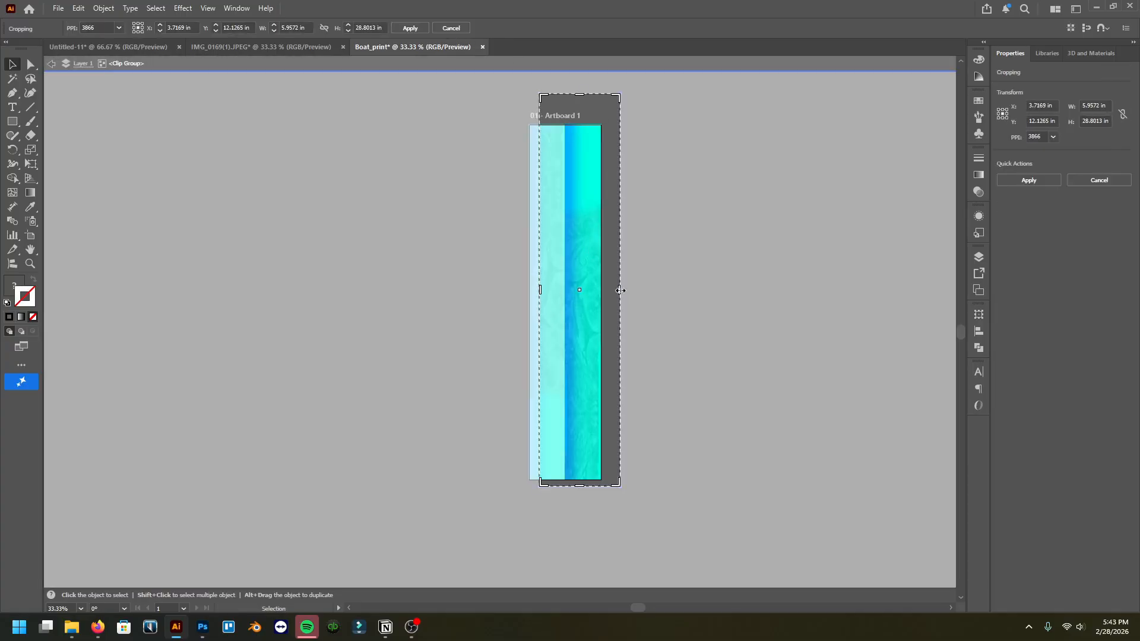
pyautogui.moveTo(620, 290); pyautogui.dragTo(602, 294)
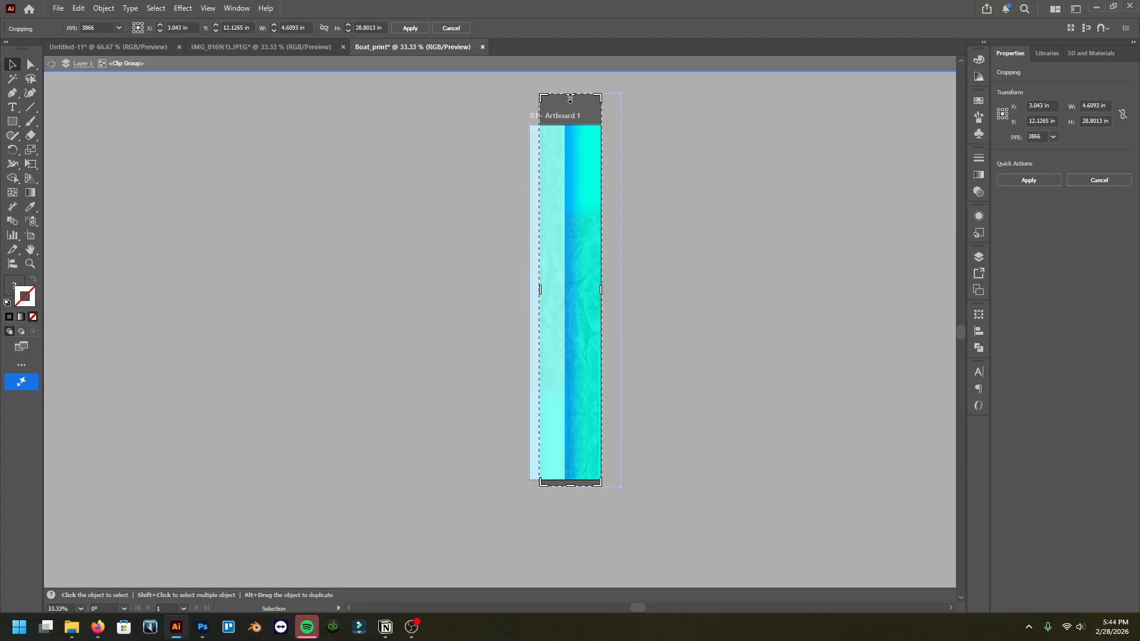
pyautogui.moveTo(570, 95); pyautogui.dragTo(572, 128)
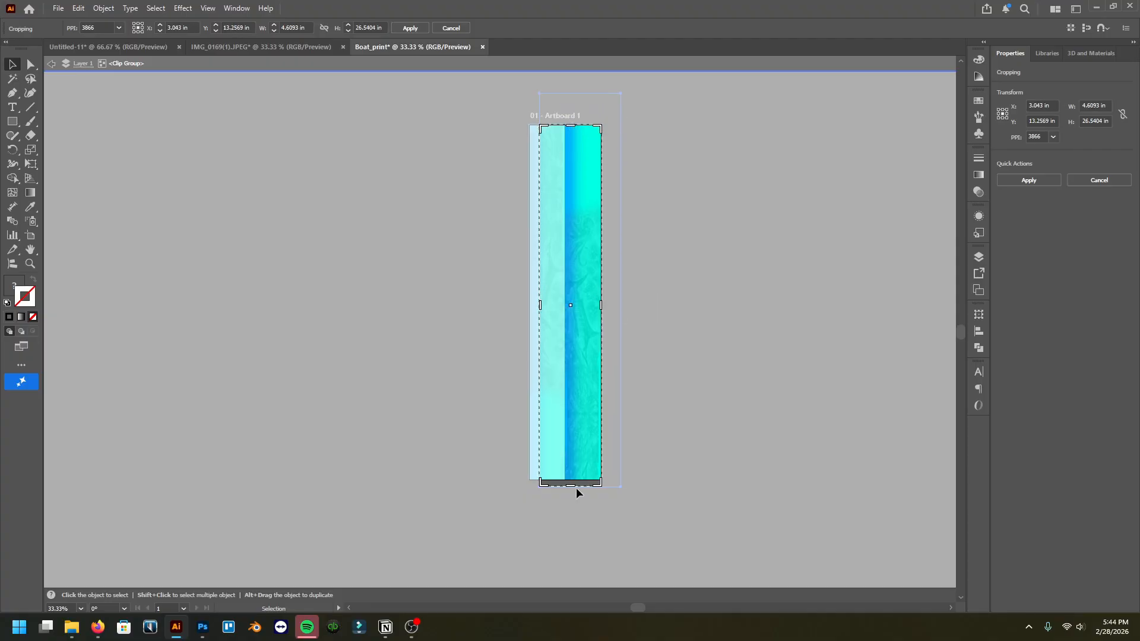
pyautogui.moveTo(570, 486); pyautogui.dragTo(573, 480)
pyautogui.press('Escape')
# Step: Crop the left strip's embedded image to the artboard edges, about 4.1 × 26 in, and apply the crop
pyautogui.doubleClick(471, 182)
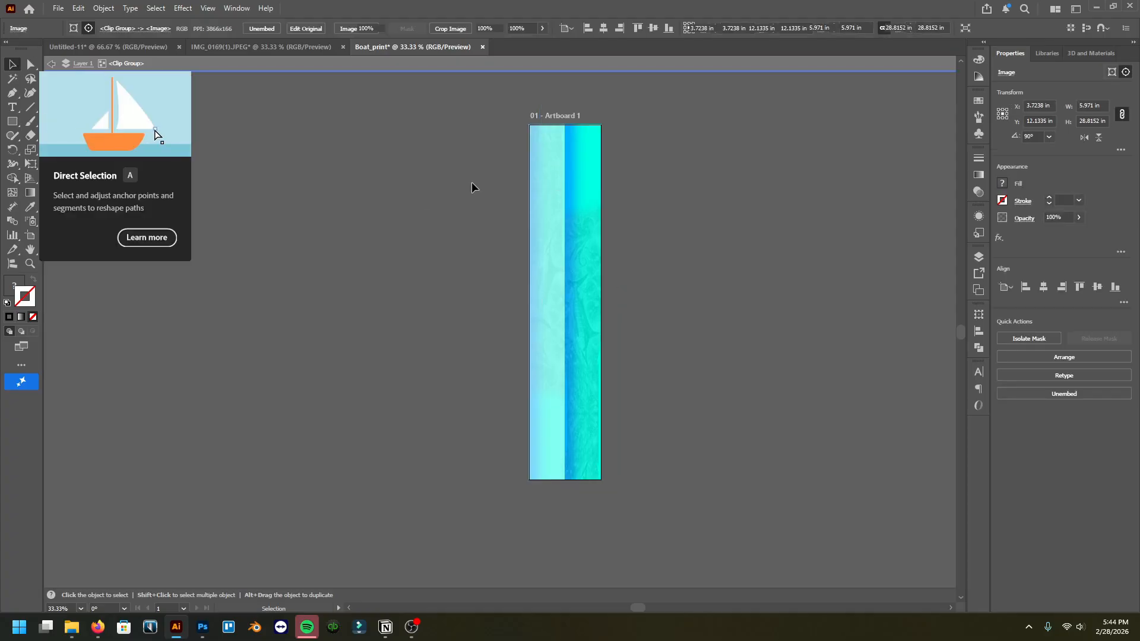
pyautogui.doubleClick(551, 184)
pyautogui.click(554, 173)
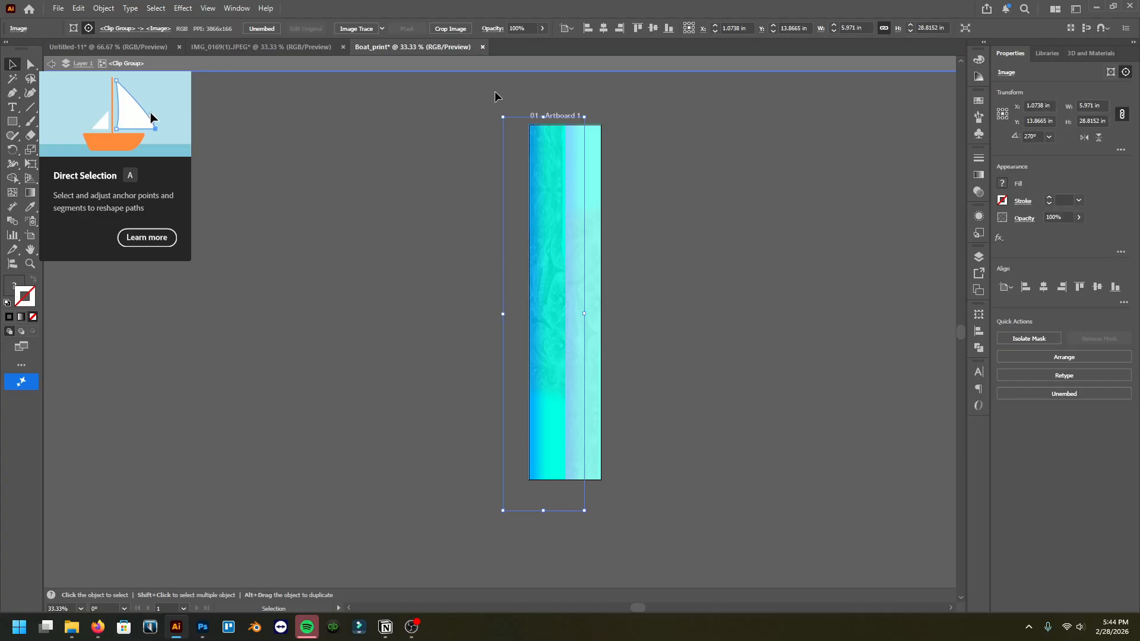
pyautogui.click(458, 29)
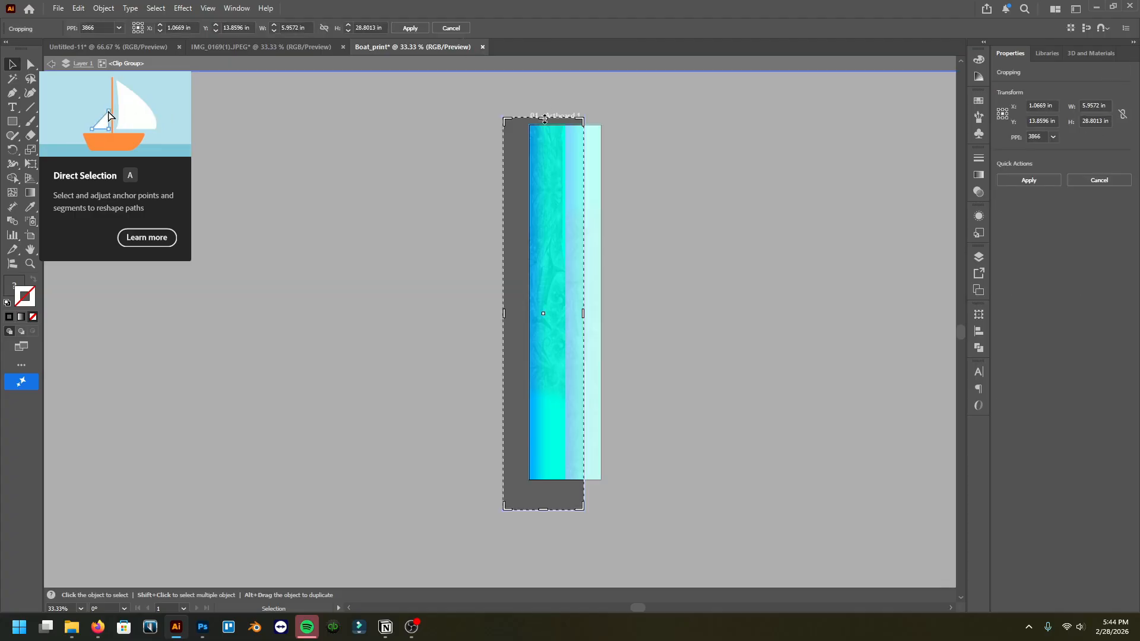
pyautogui.moveTo(544, 121); pyautogui.dragTo(544, 127)
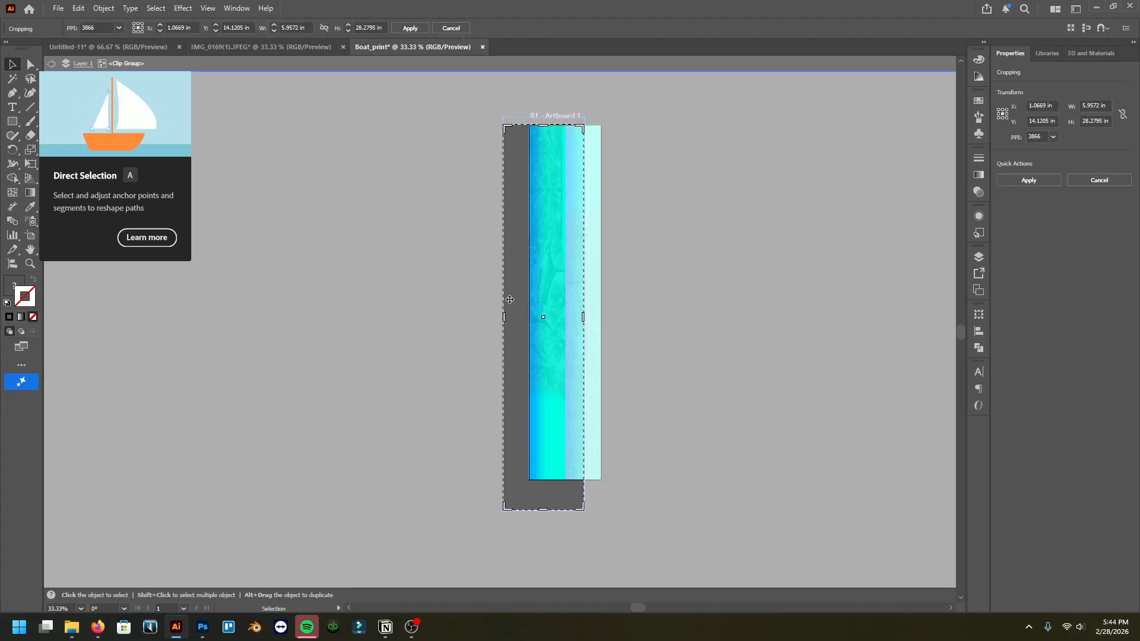
pyautogui.moveTo(504, 317); pyautogui.dragTo(530, 318)
pyautogui.moveTo(556, 510); pyautogui.dragTo(566, 482)
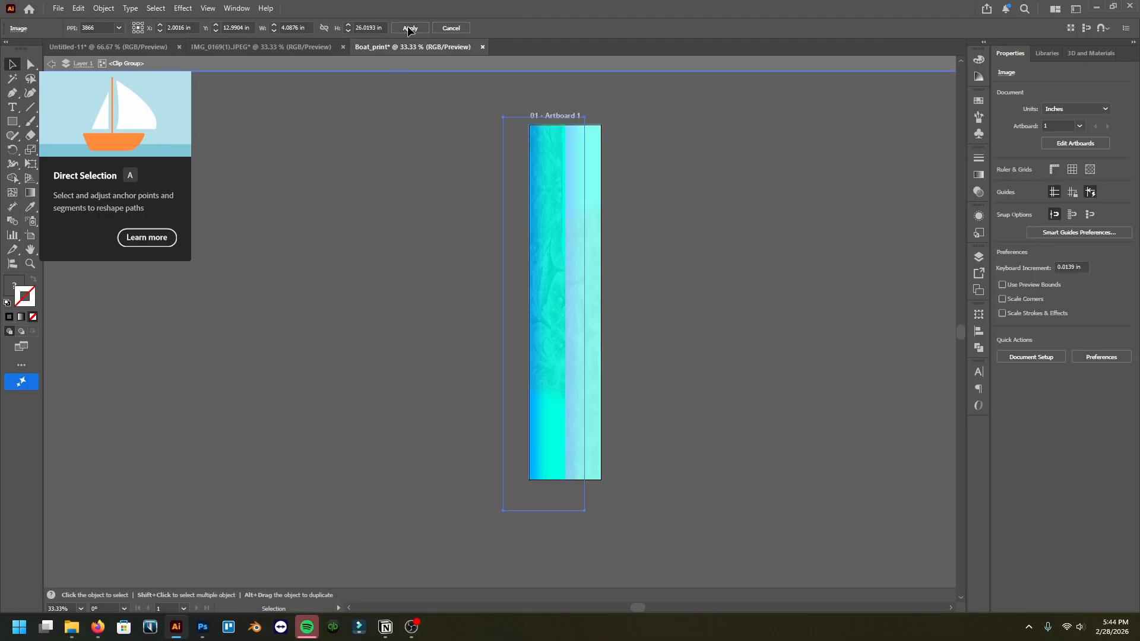
pyautogui.click(410, 28)
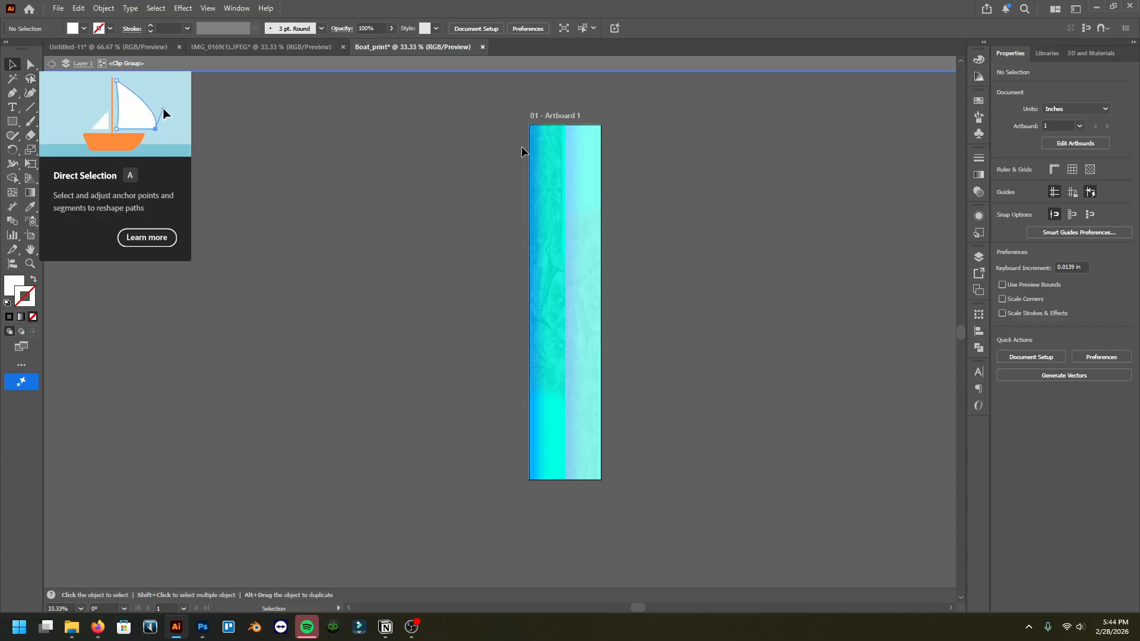
# Step: Leave the clip group, select all the print strips, and switch back to Photoshop
pyautogui.doubleClick(451, 169)
pyautogui.press('a')
pyautogui.hotkey('ctrl', 'a')
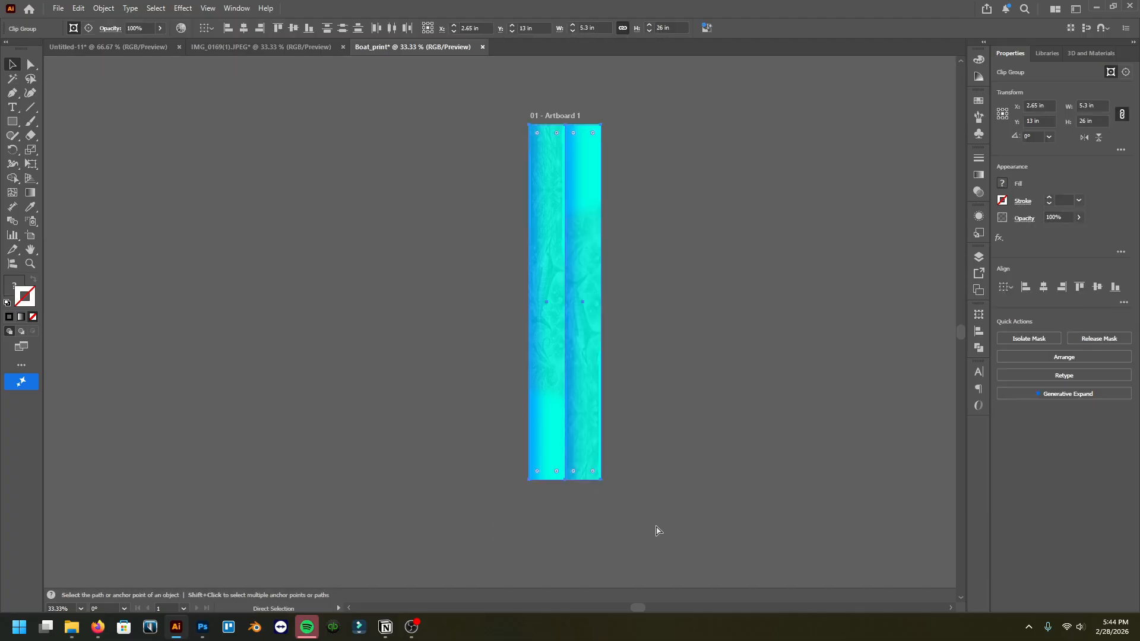
pyautogui.click(197, 633)
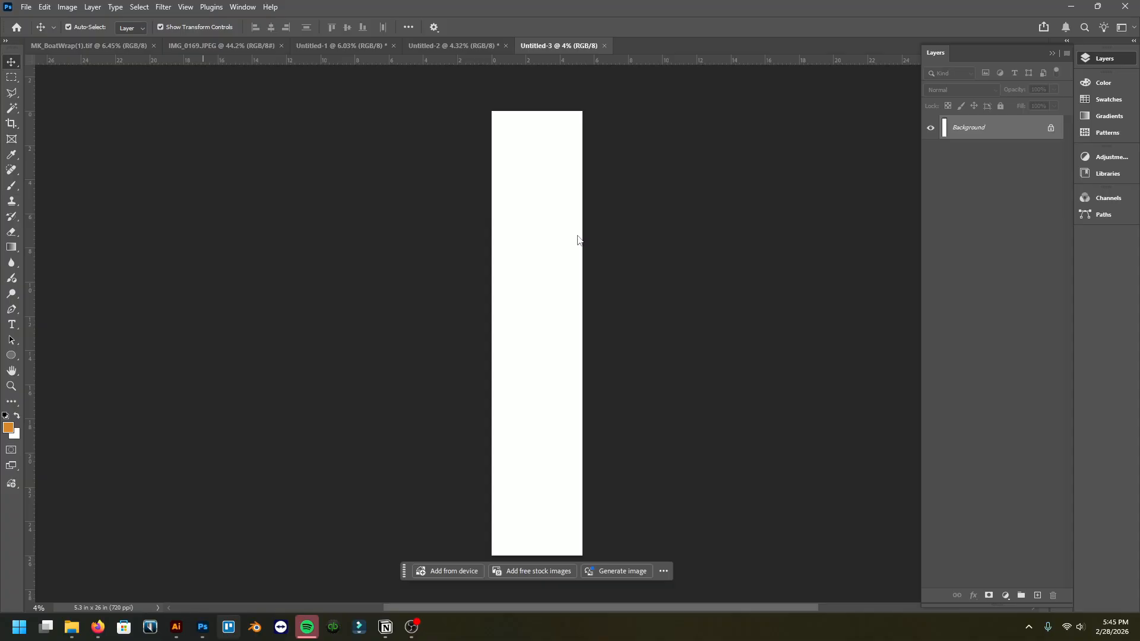
# Step: Paste the selected print strips from Illustrator into the 720 ppi Photoshop document and commit the placement
pyautogui.hotkey('alt', 'Tab')
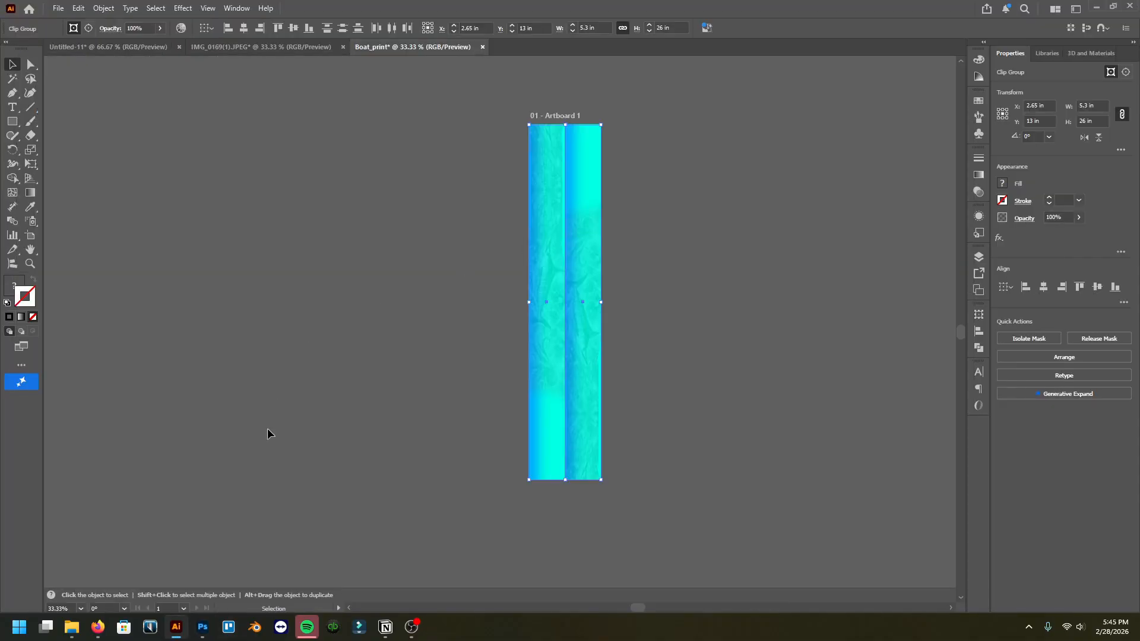
pyautogui.click(202, 627)
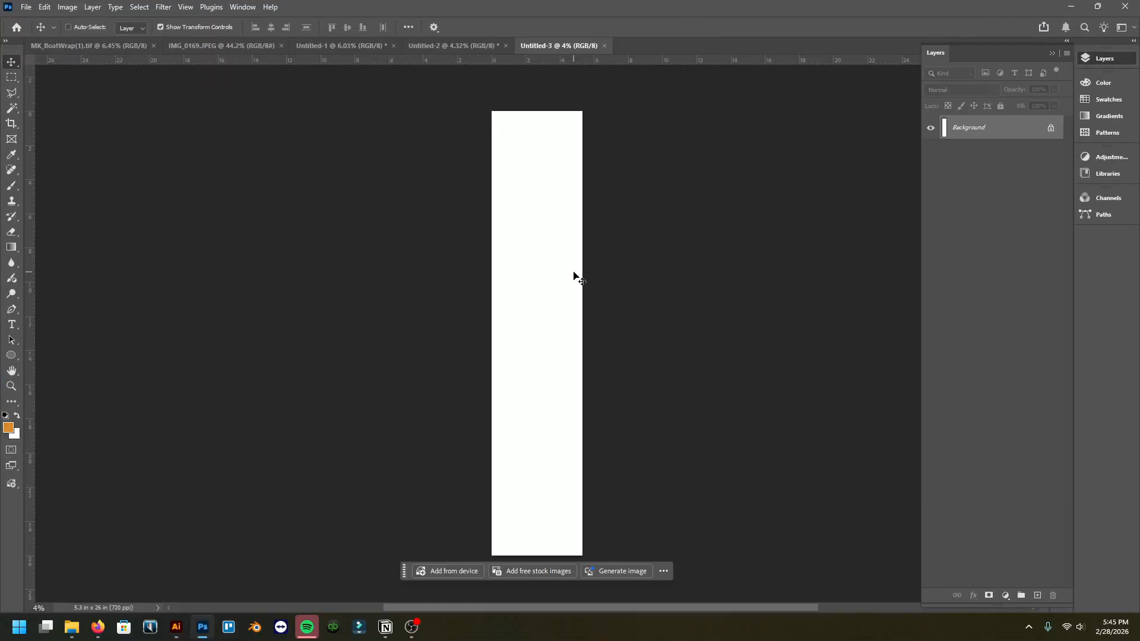
pyautogui.hotkey('ctrl', 'v')
pyautogui.click(626, 164)
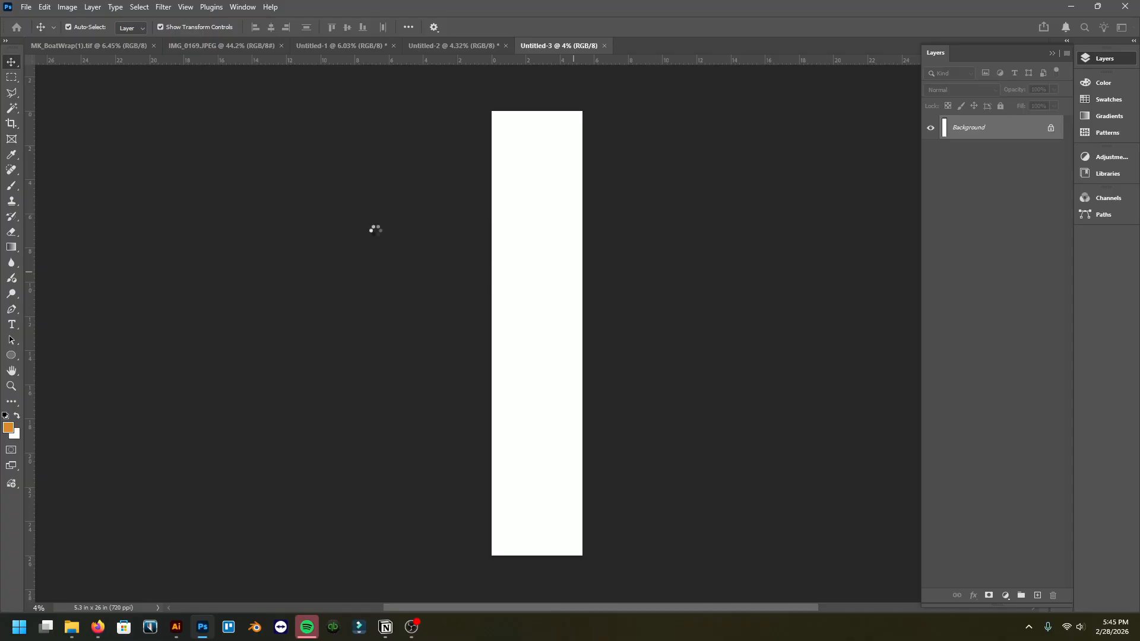
pyautogui.moveTo(181, 632)
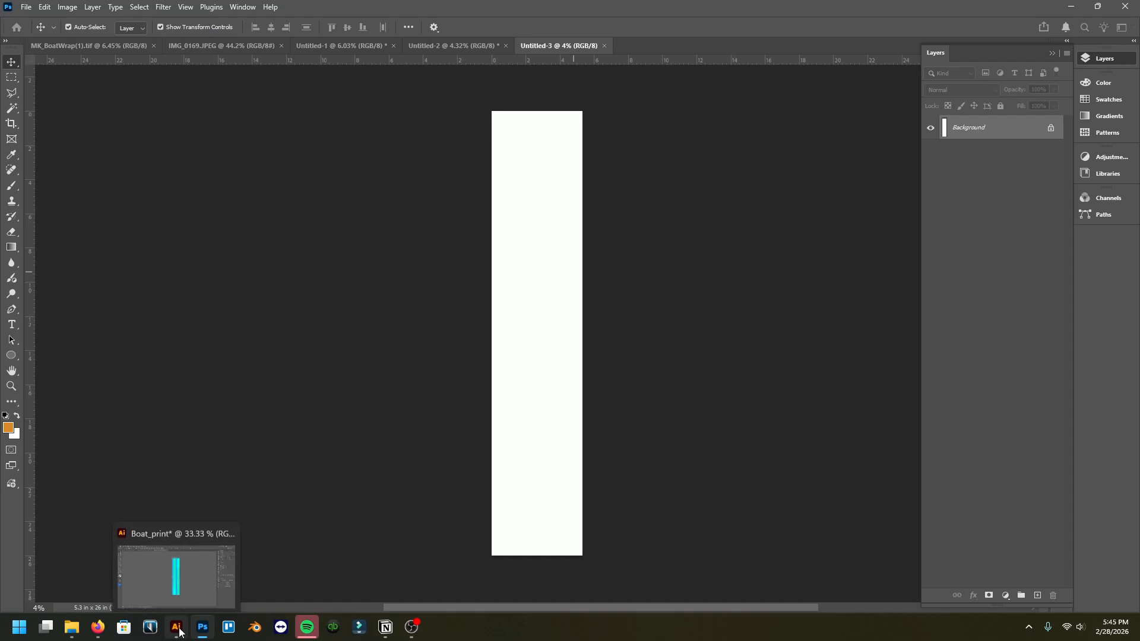
pyautogui.click(260, 590)
pyautogui.click(642, 241)
pyautogui.keyDown('alt'); pyautogui.scroll(3, 587, 256); pyautogui.keyUp('alt')
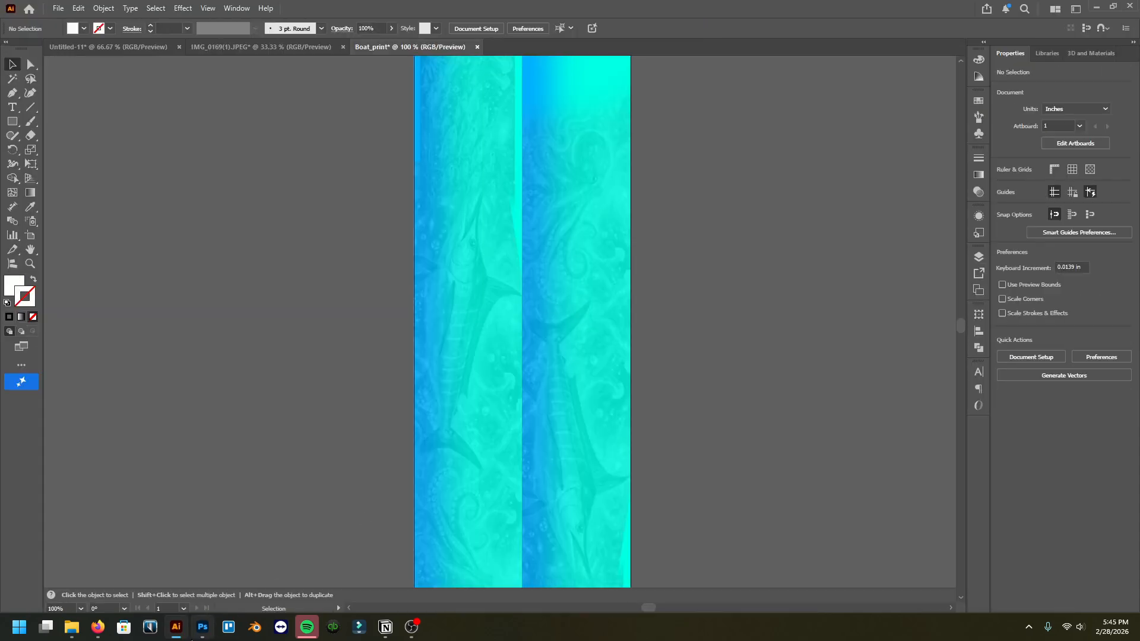
pyautogui.click(202, 628)
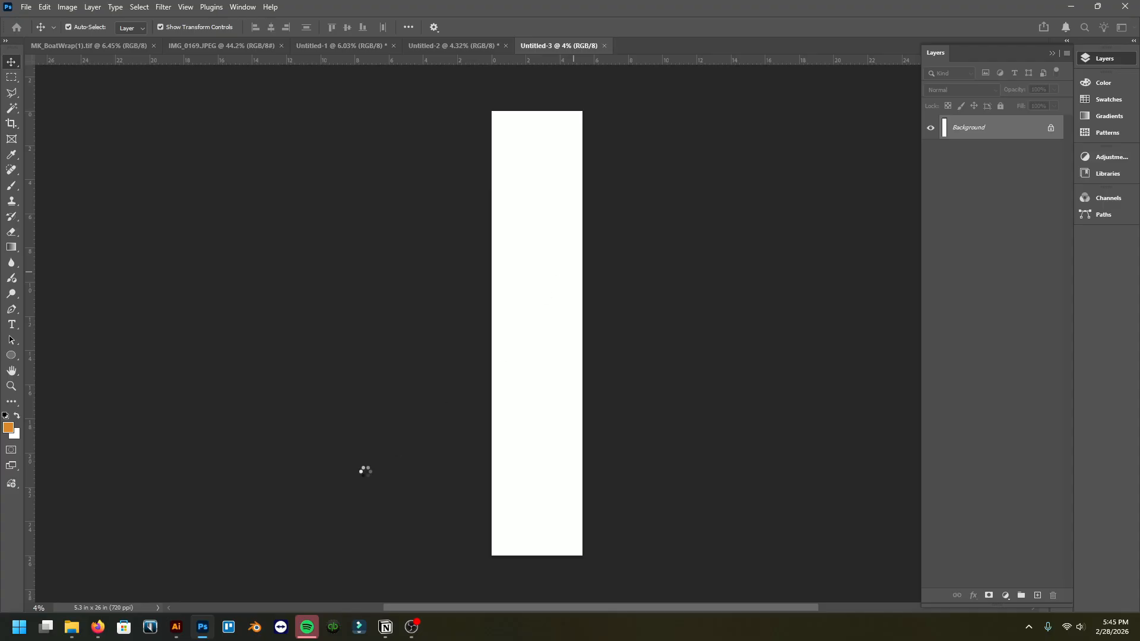
pyautogui.click(187, 630)
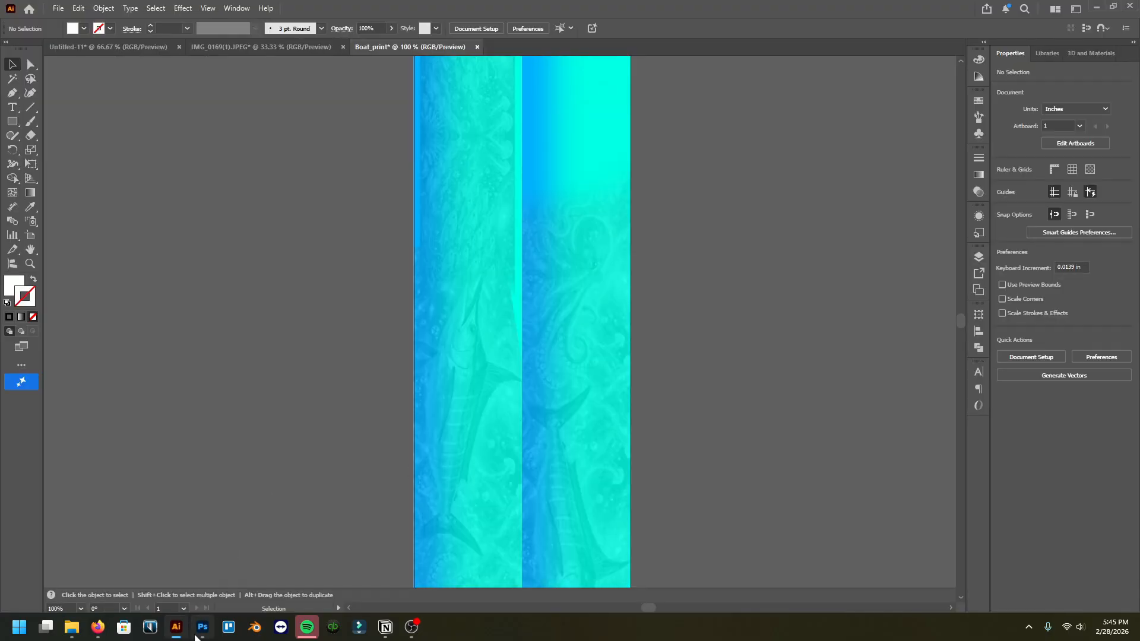
pyautogui.click(203, 627)
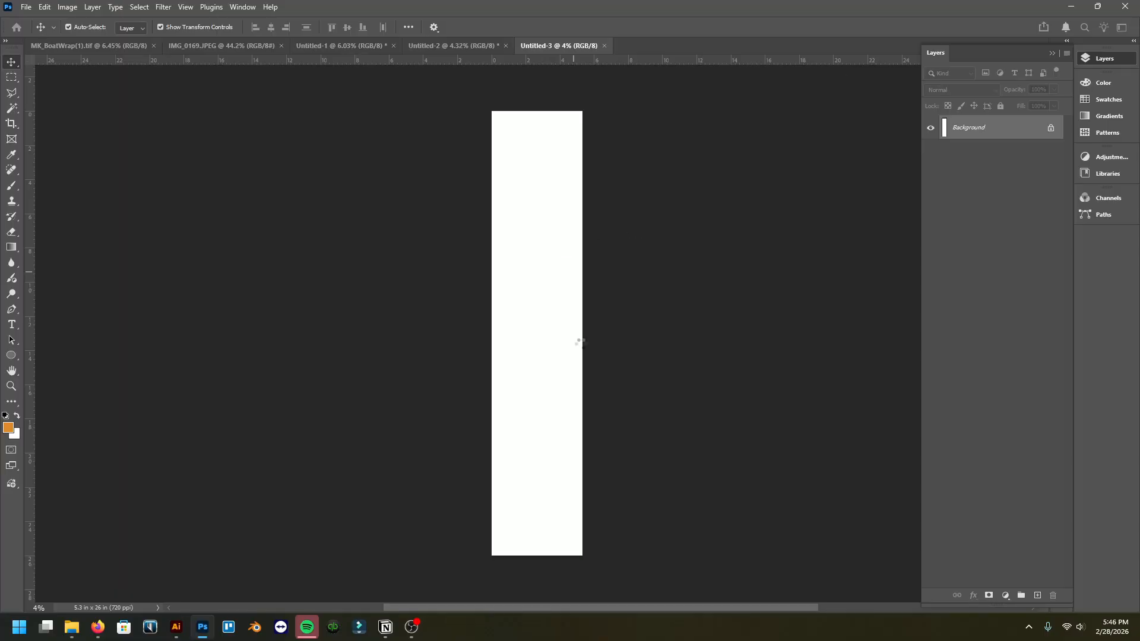
pyautogui.click(177, 630)
pyautogui.click(203, 628)
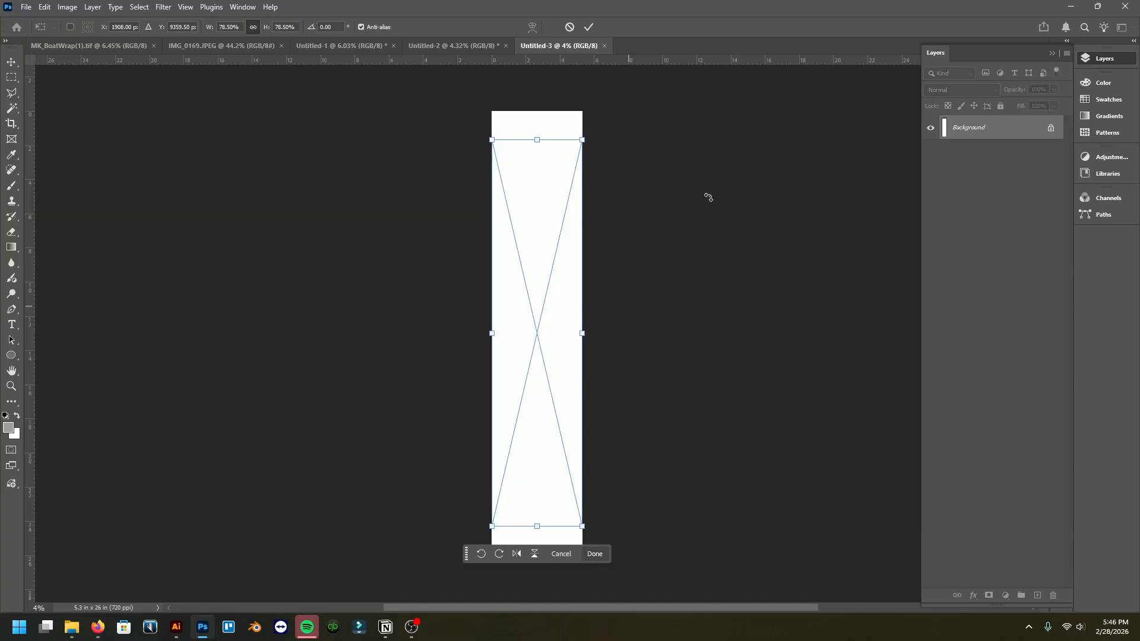
pyautogui.press('Return')
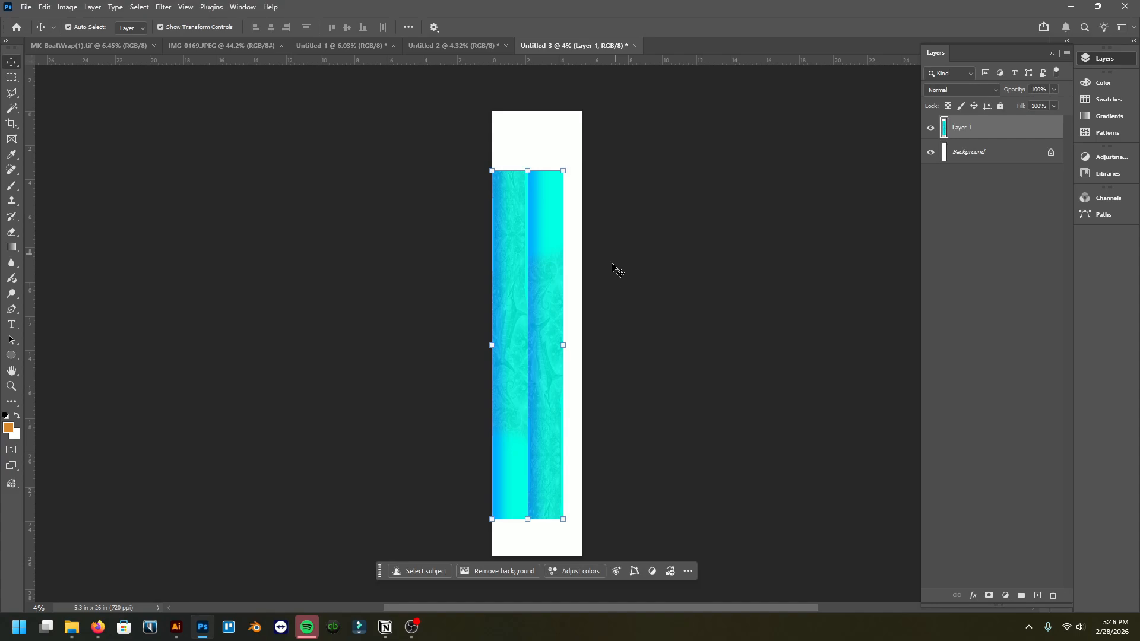
# Step: Select all the print strips in Illustrator again and switch back to Photoshop
pyautogui.click(176, 627)
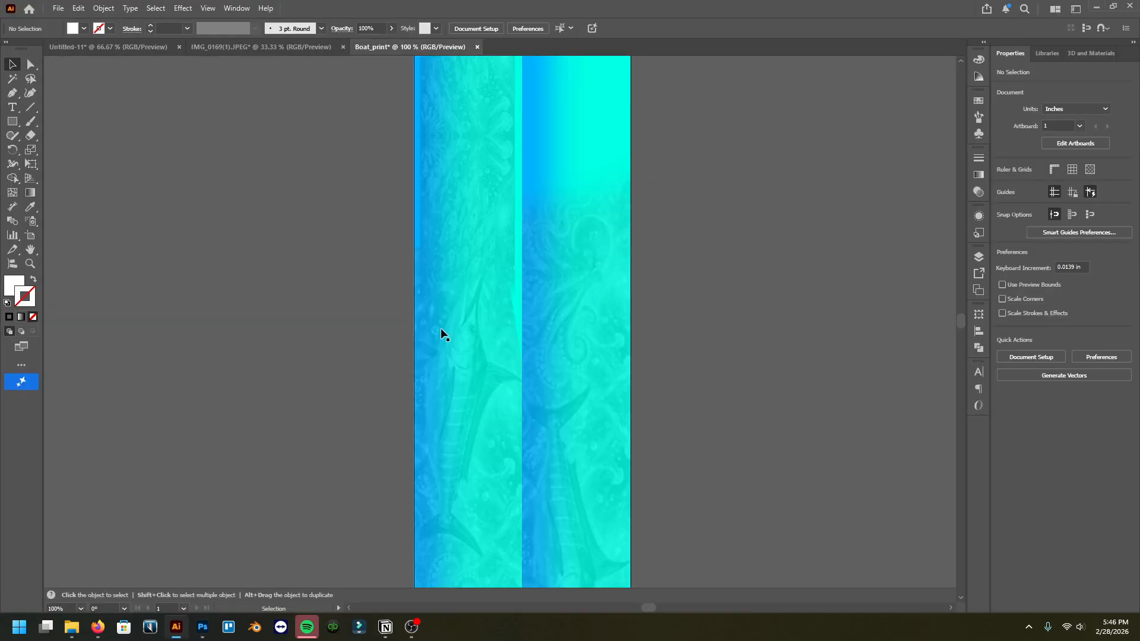
pyautogui.keyDown('alt'); pyautogui.scroll(-1, 467, 250); pyautogui.keyUp('alt')
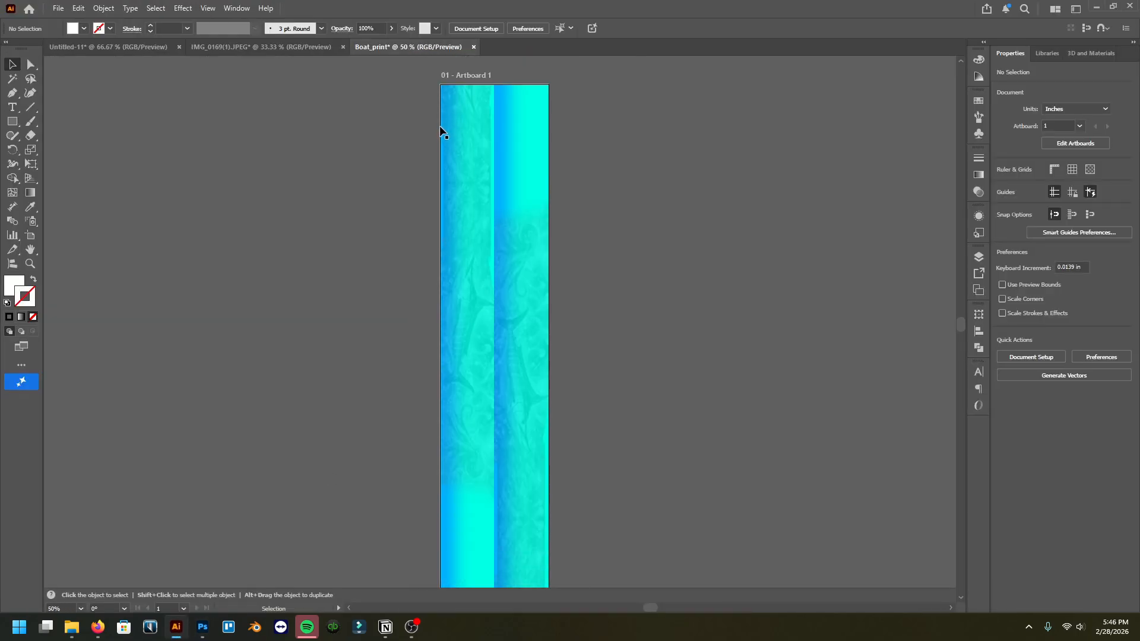
pyautogui.keyDown('alt'); pyautogui.scroll(-1, 436, 149); pyautogui.keyUp('alt')
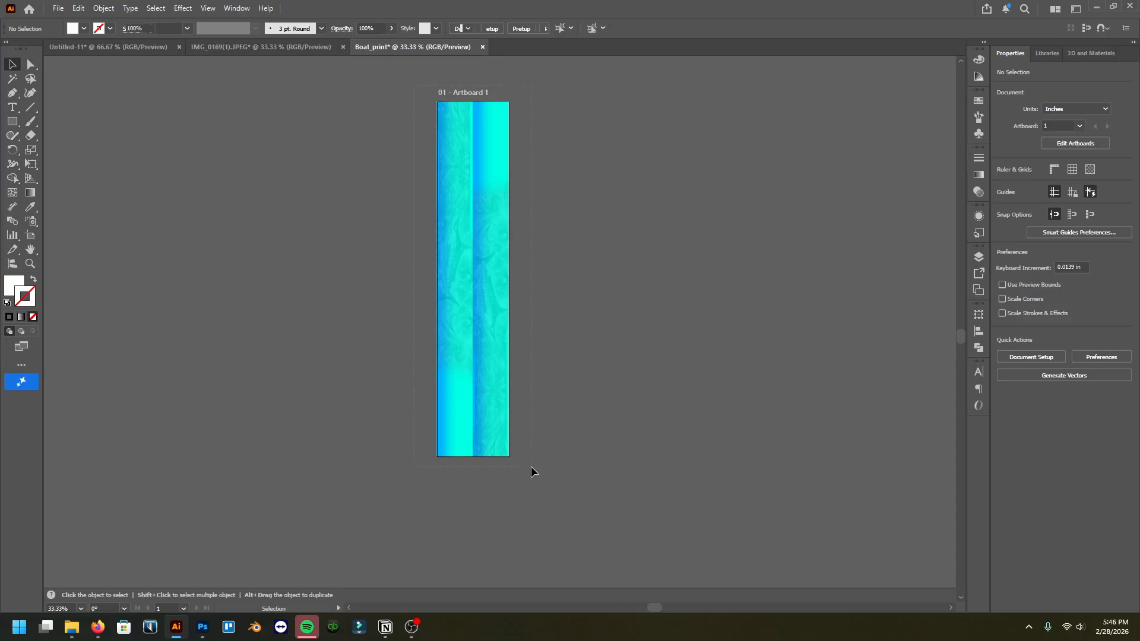
pyautogui.hotkey('ctrl', 'a')
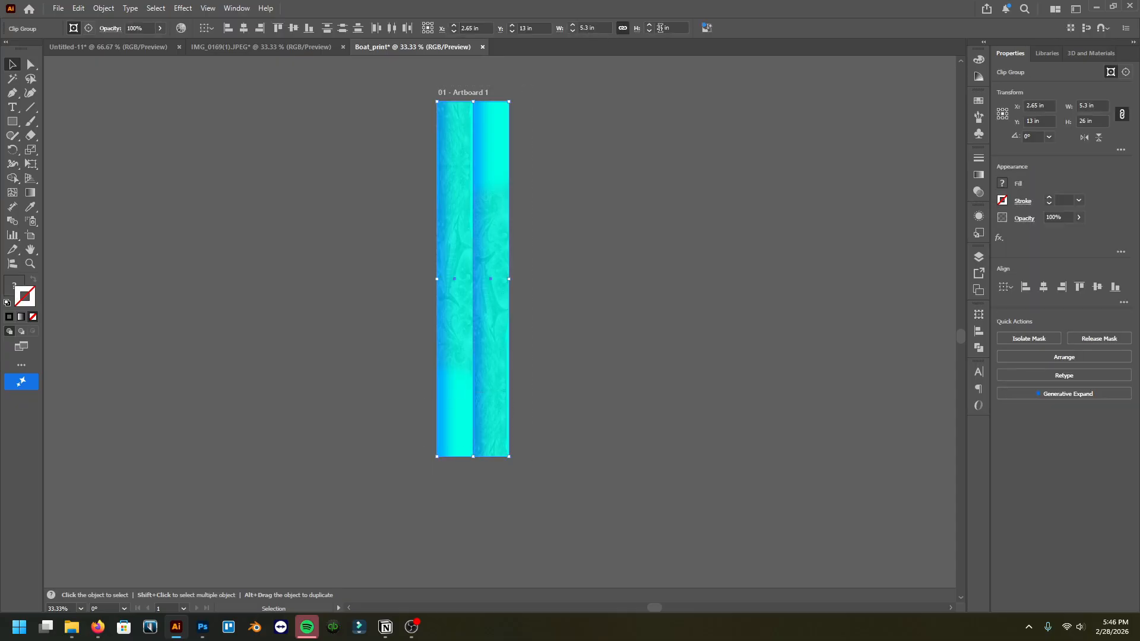
pyautogui.click(205, 630)
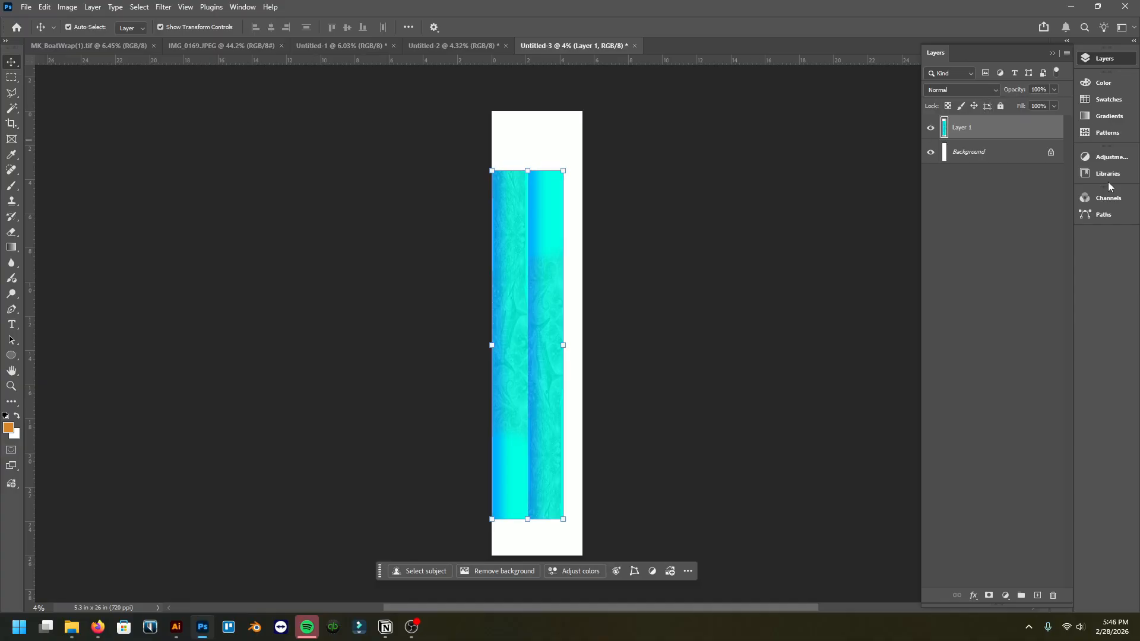
# Step: Open the pasted layer's properties and switch its transform units to inches
pyautogui.click(1112, 158)
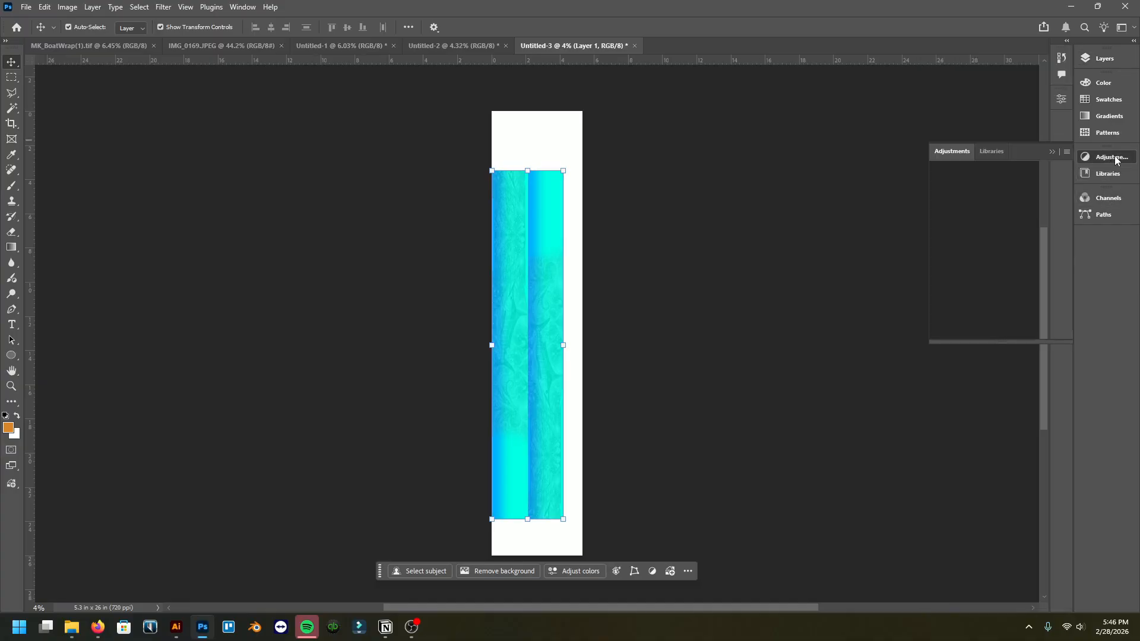
pyautogui.click(1113, 158)
pyautogui.click(1062, 99)
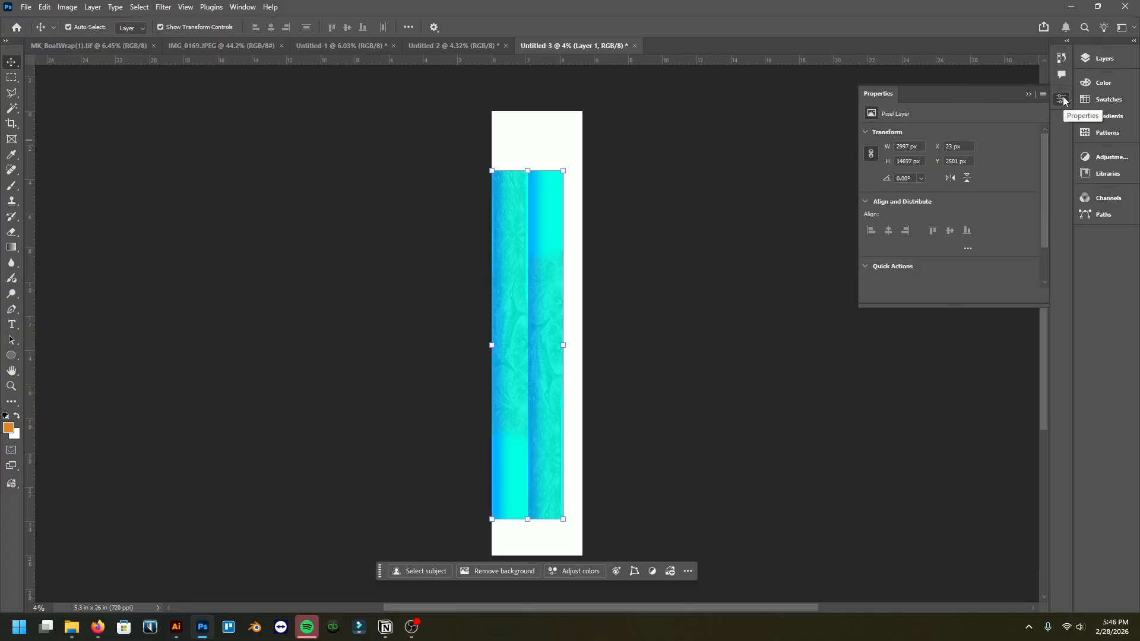
pyautogui.rightClick(907, 152)
pyautogui.click(909, 161)
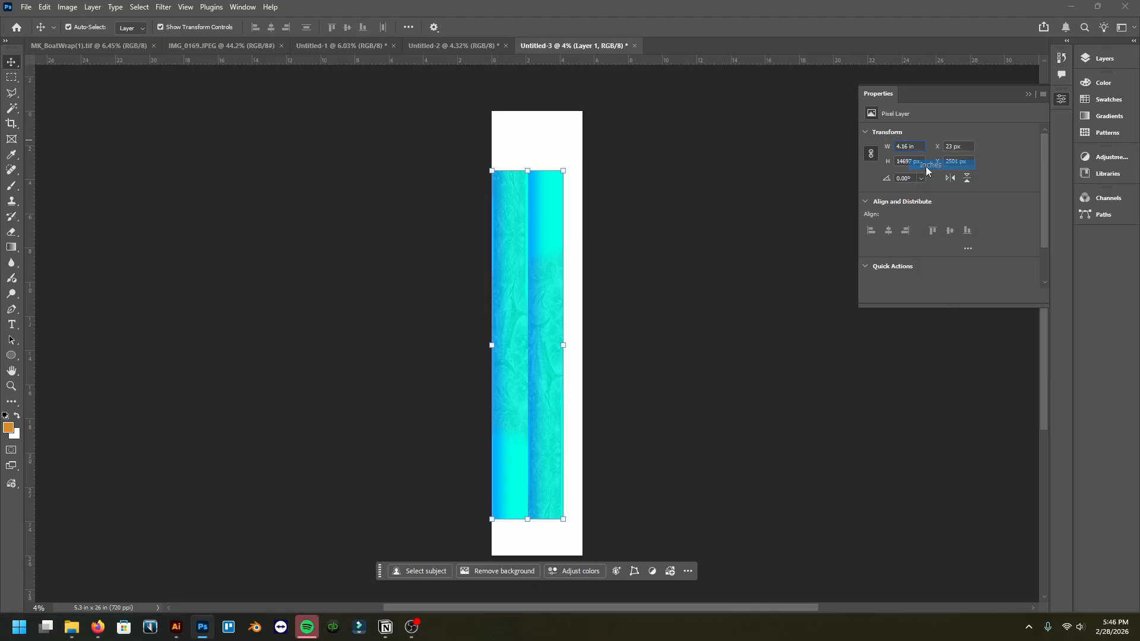
pyautogui.rightClick(909, 162)
pyautogui.click(929, 179)
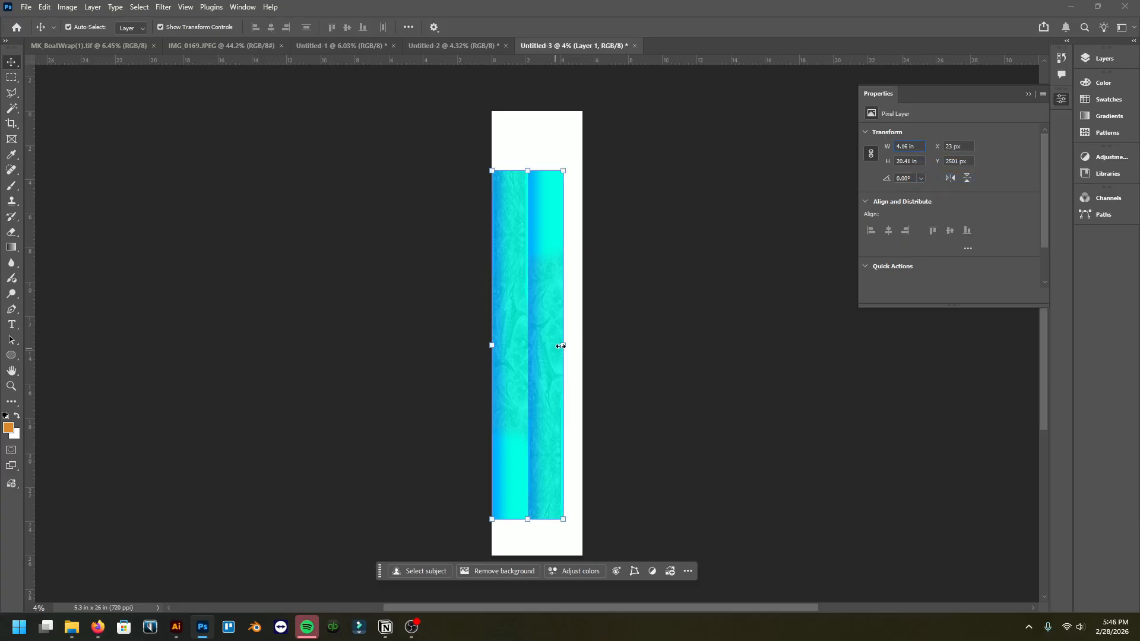
# Step: Scale the pasted strips up to roughly fill the canvas, about 5.27 × 25.83 in
pyautogui.moveTo(563, 346); pyautogui.dragTo(581, 345)
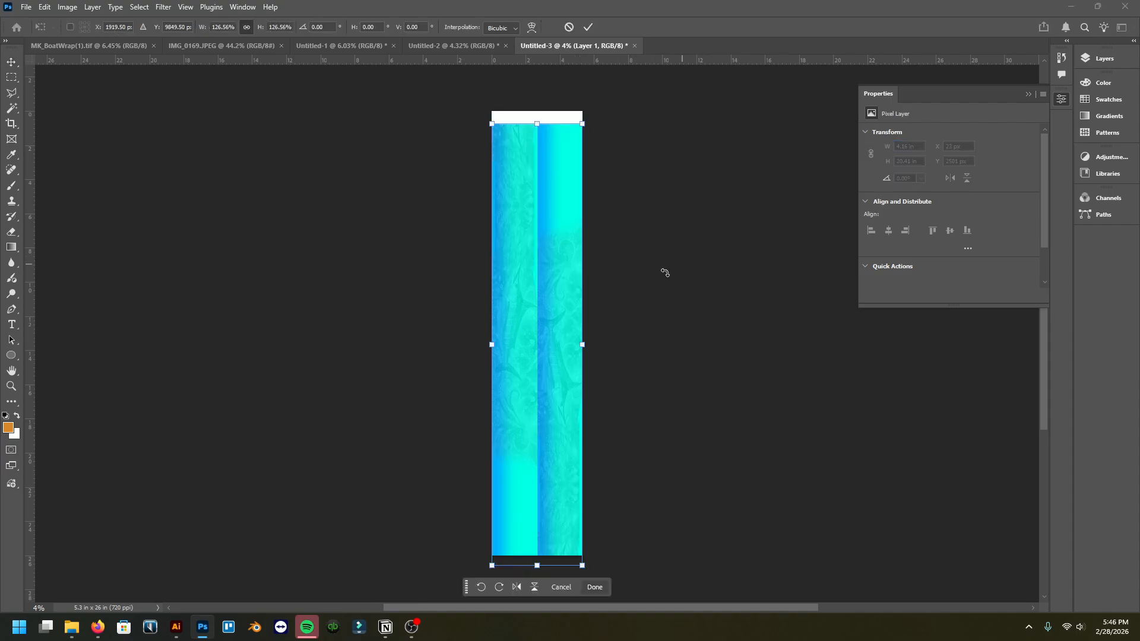
pyautogui.click(16, 64)
pyautogui.moveTo(547, 261); pyautogui.dragTo(553, 253)
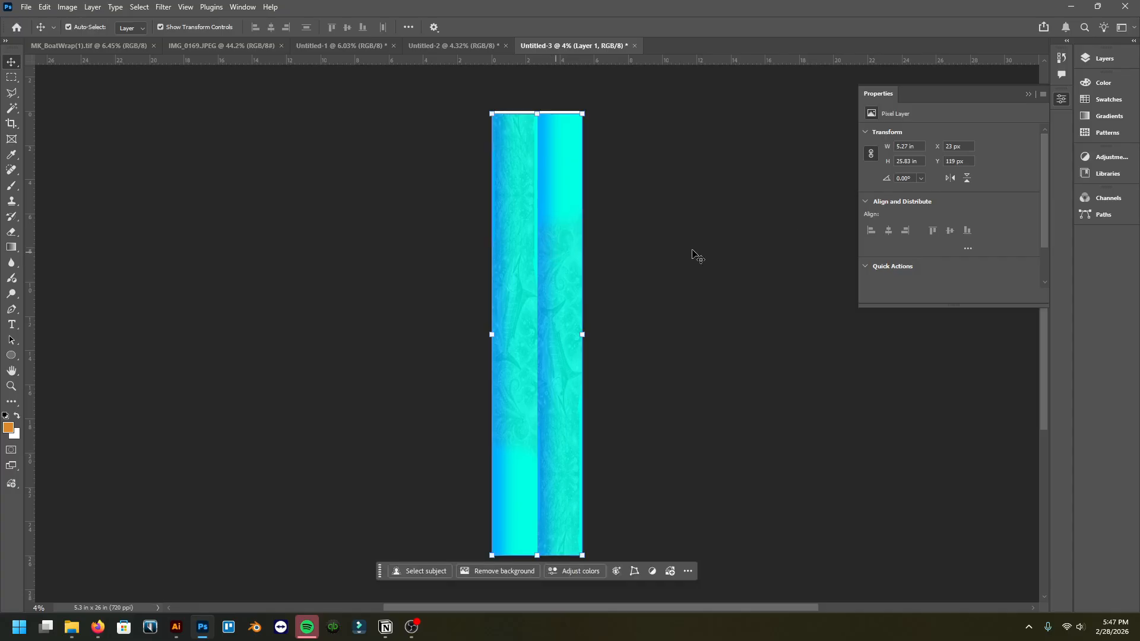
# Step: Set the strip layer's width to 5.3 in and nudge it up to the canvas's top edge
pyautogui.click(921, 145)
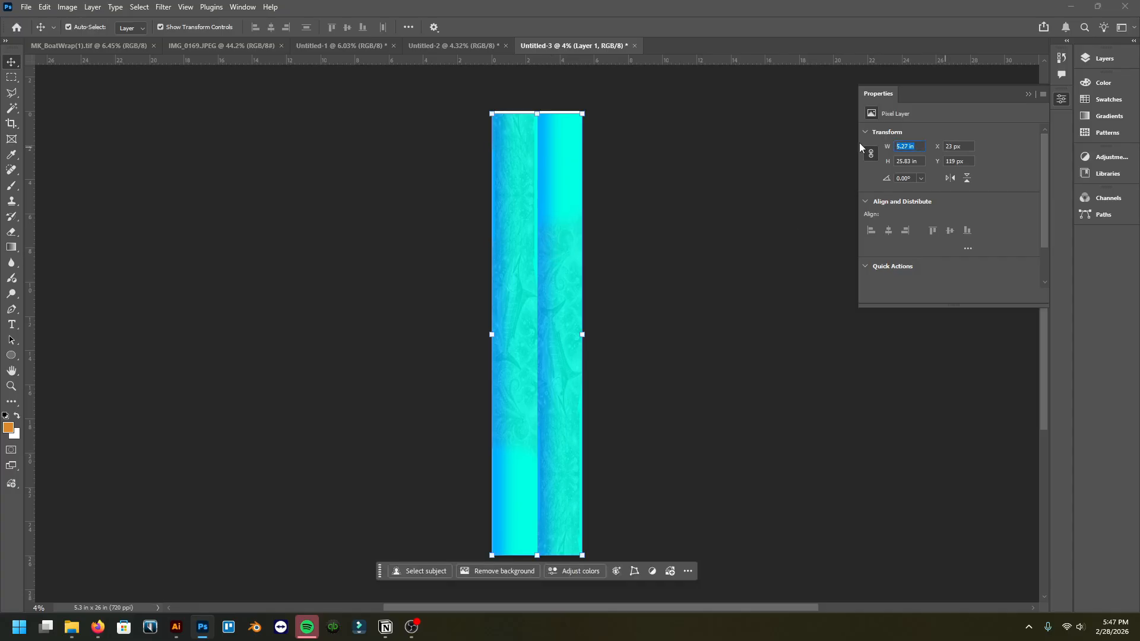
pyautogui.write('5.3')
pyautogui.press('Return')
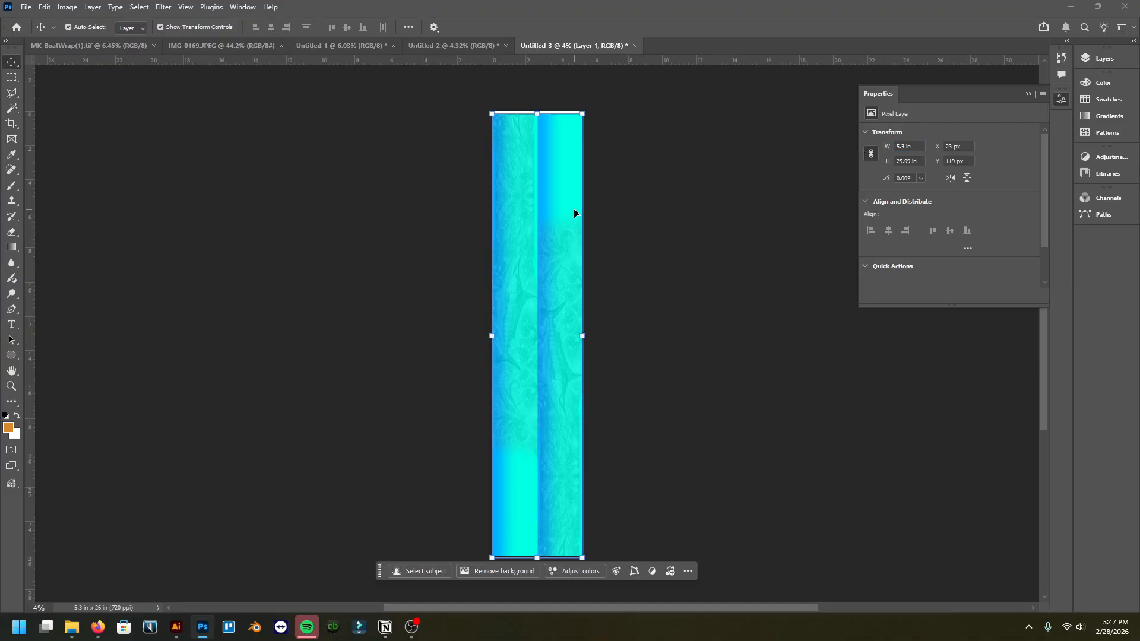
pyautogui.hotkey('shift', 'Up')
pyautogui.hotkey('shift', 'Up')
pyautogui.hotkey('shift', 'Up')
pyautogui.hotkey('shift', 'Up')
pyautogui.hotkey('shift', 'Up')
pyautogui.hotkey('shift', 'Up')
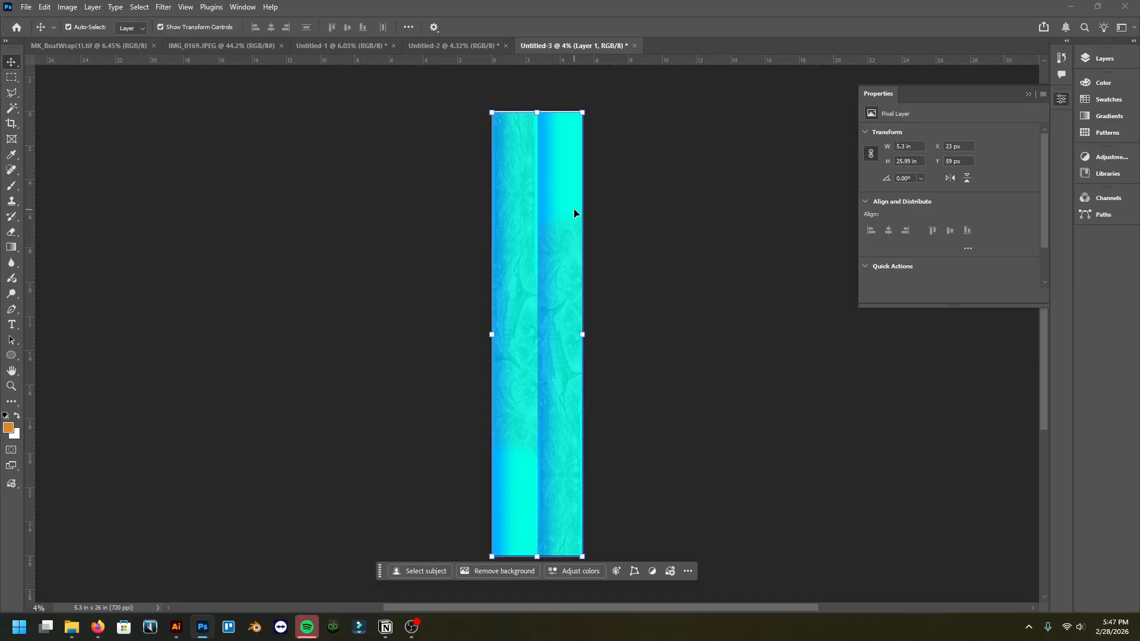
pyautogui.hotkey('shift', 'Up')
pyautogui.hotkey('shift', 'Up')
pyautogui.hotkey('shift', 'Up')
pyautogui.hotkey('shift', 'Up')
pyautogui.click(285, 216)
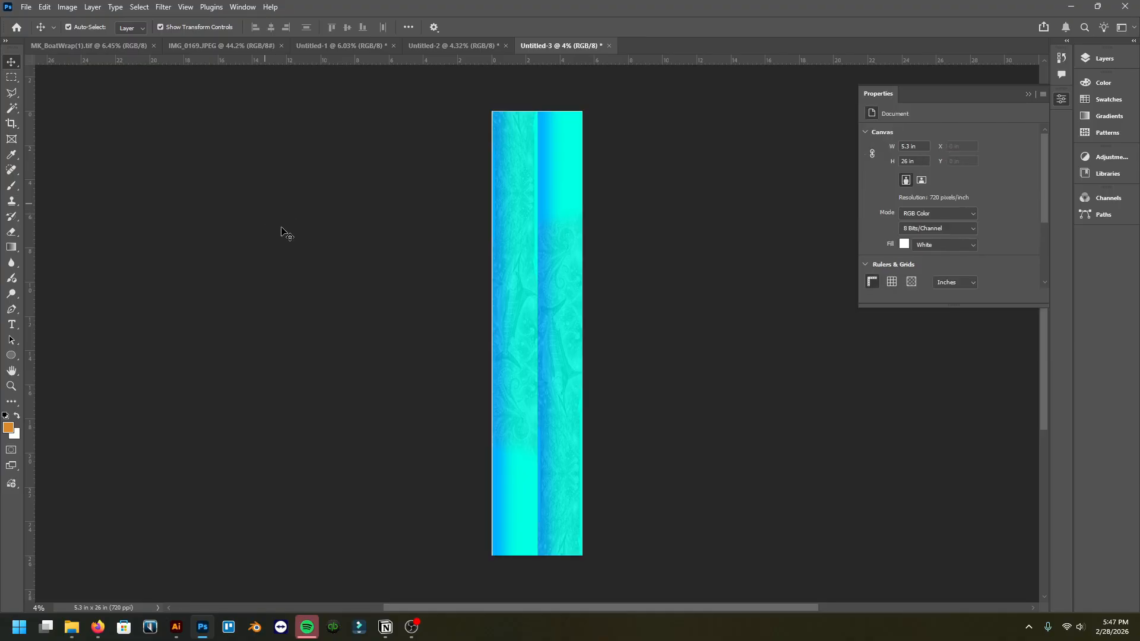
pyautogui.click(532, 184)
pyautogui.click(387, 193)
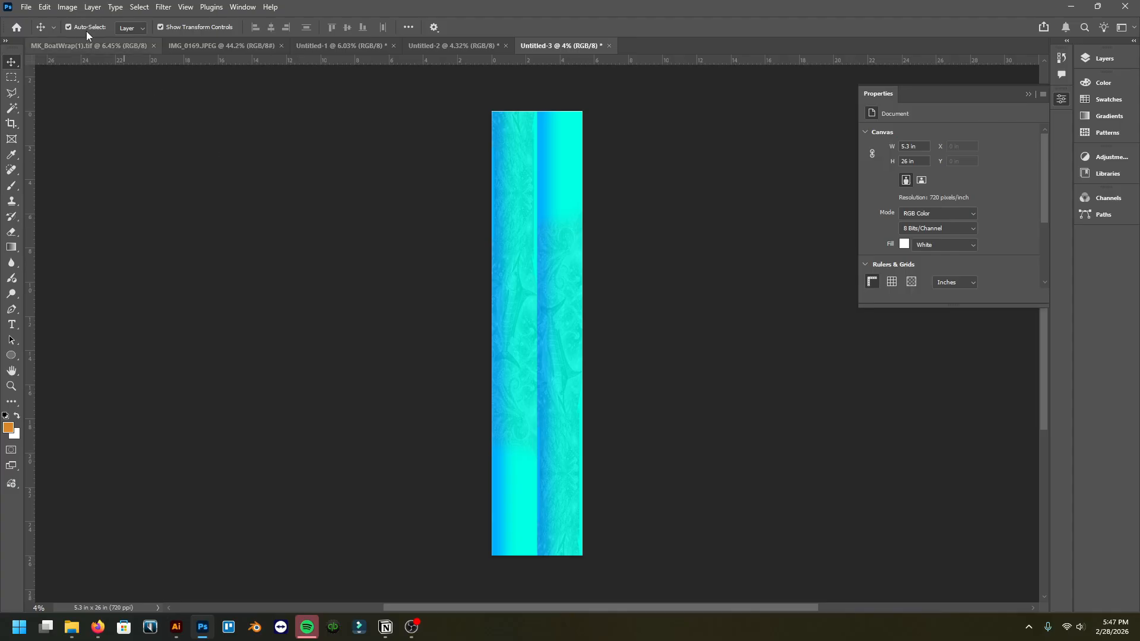
# Step: Change the image resolution to 72 pixels/inch without resampling
pyautogui.click(68, 7)
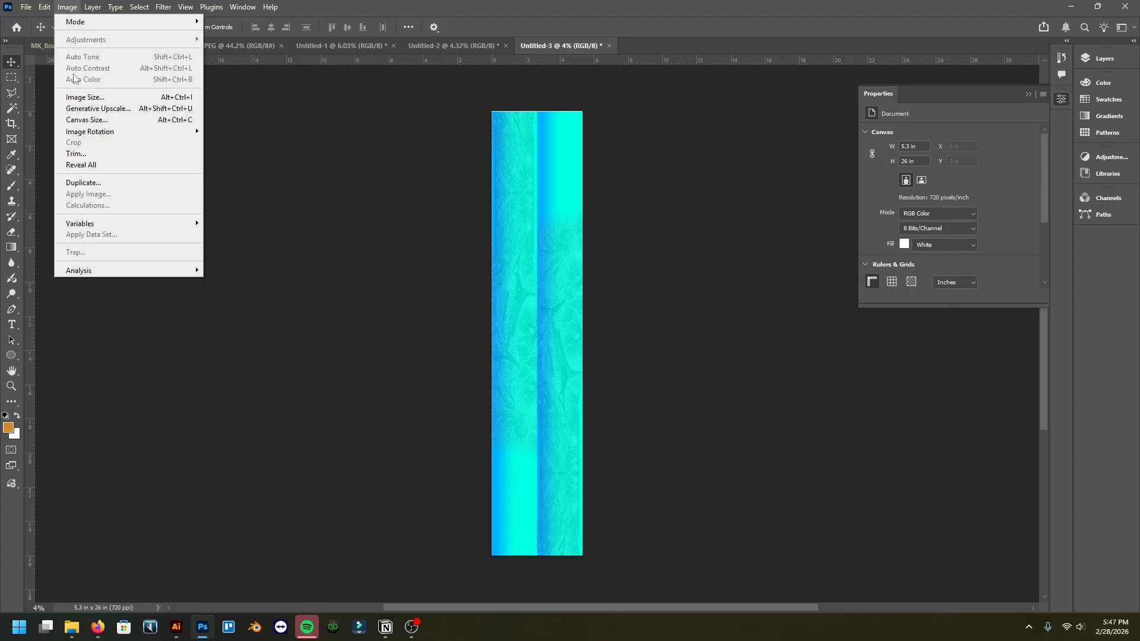
pyautogui.click(93, 98)
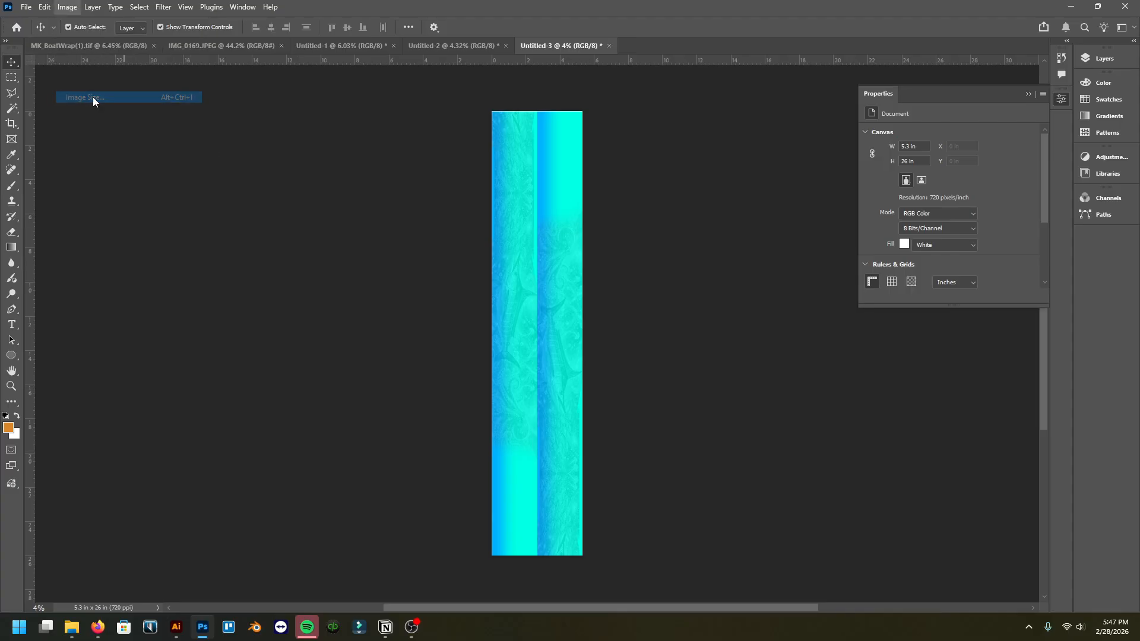
pyautogui.click(650, 223)
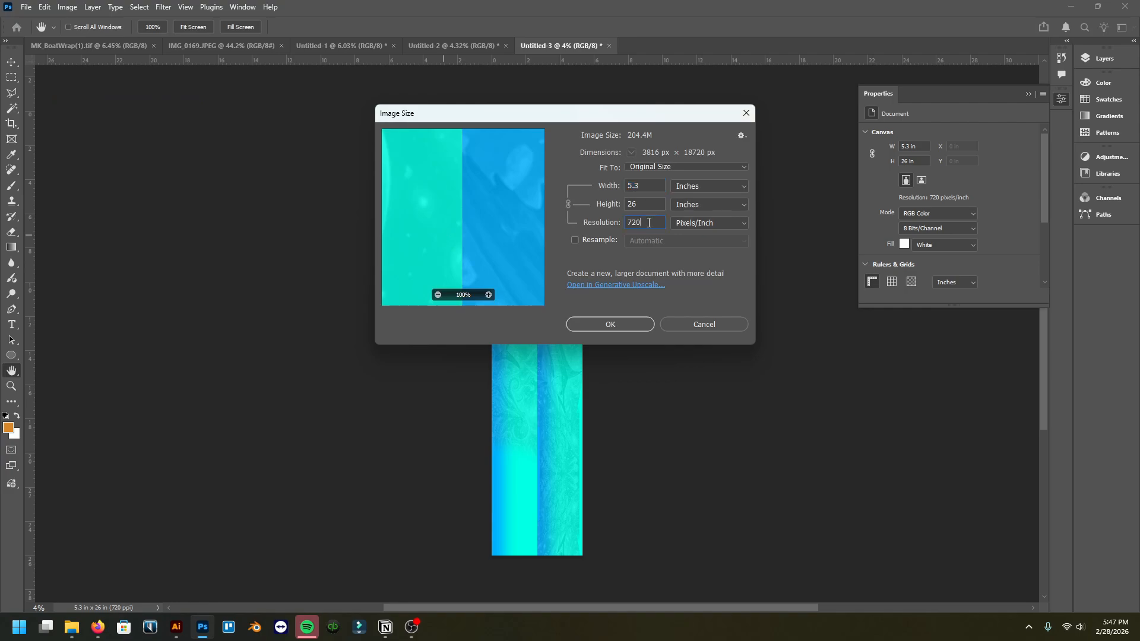
pyautogui.press('BackSpace')
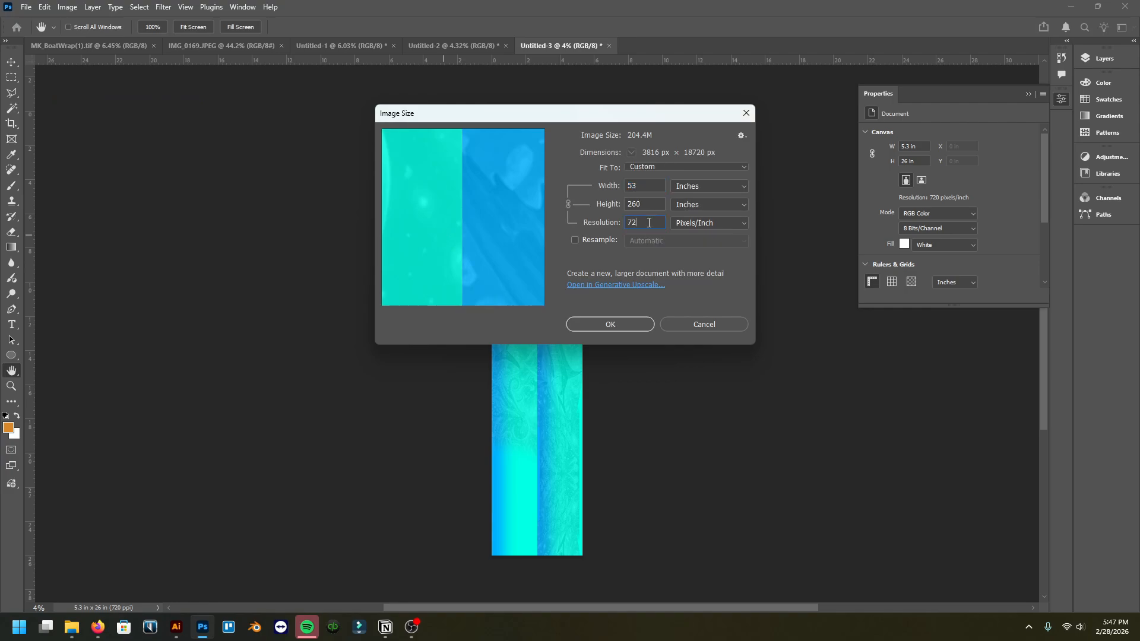
pyautogui.click(631, 328)
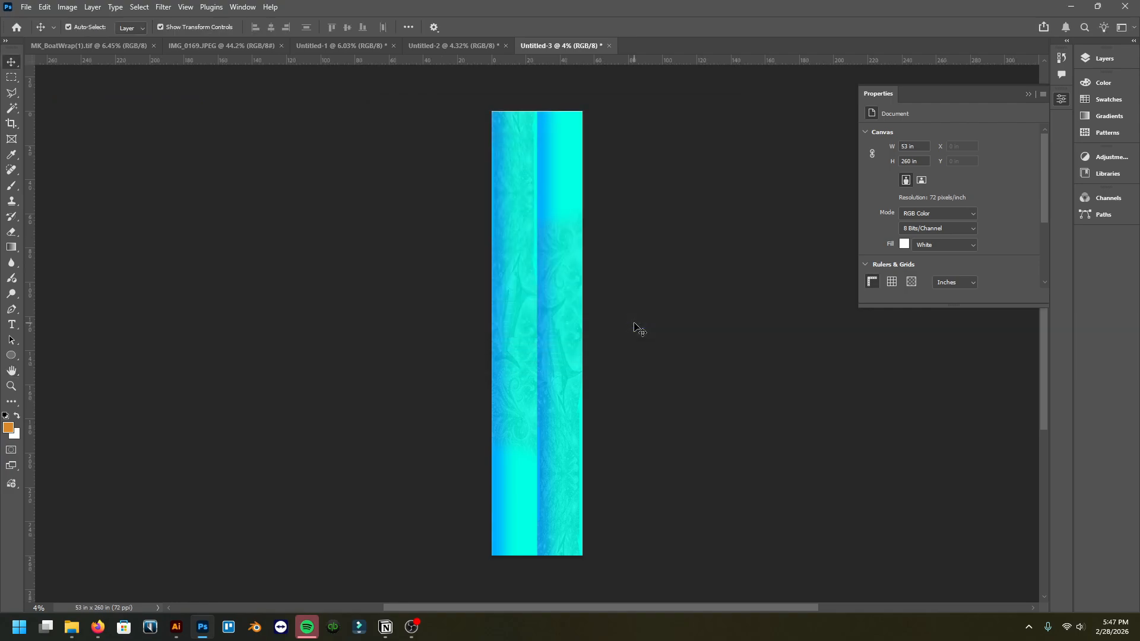
# Step: Try drawing a rectangular marquee selection around the strips
pyautogui.click(11, 77)
pyautogui.moveTo(437, 125); pyautogui.dragTo(662, 591)
pyautogui.click(672, 369)
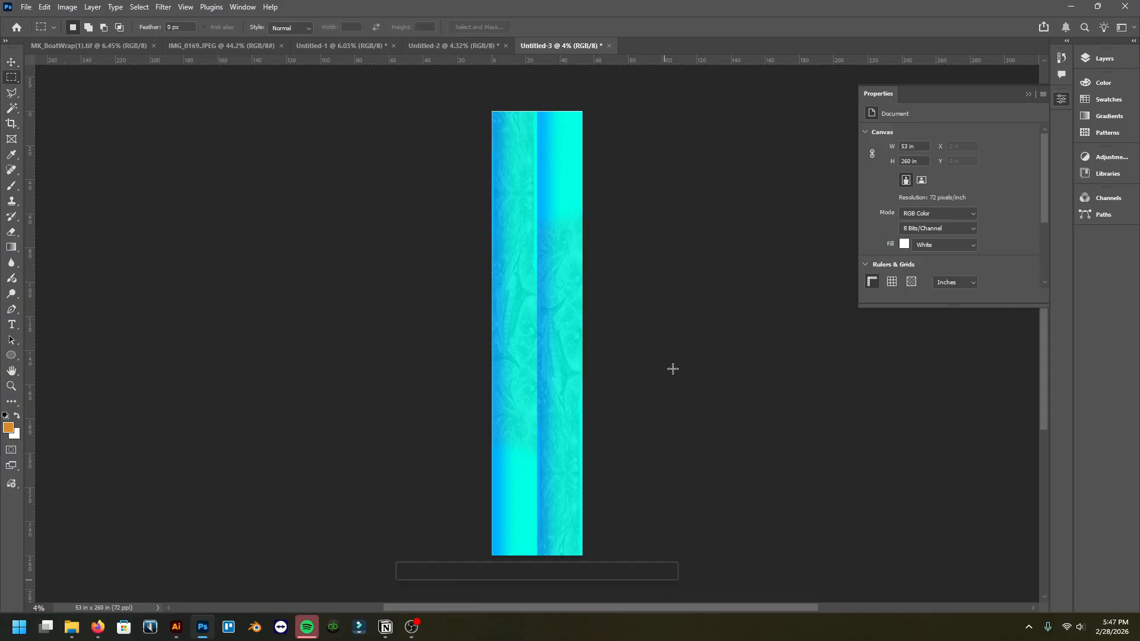
pyautogui.moveTo(499, 108); pyautogui.dragTo(644, 590)
pyautogui.click(668, 388)
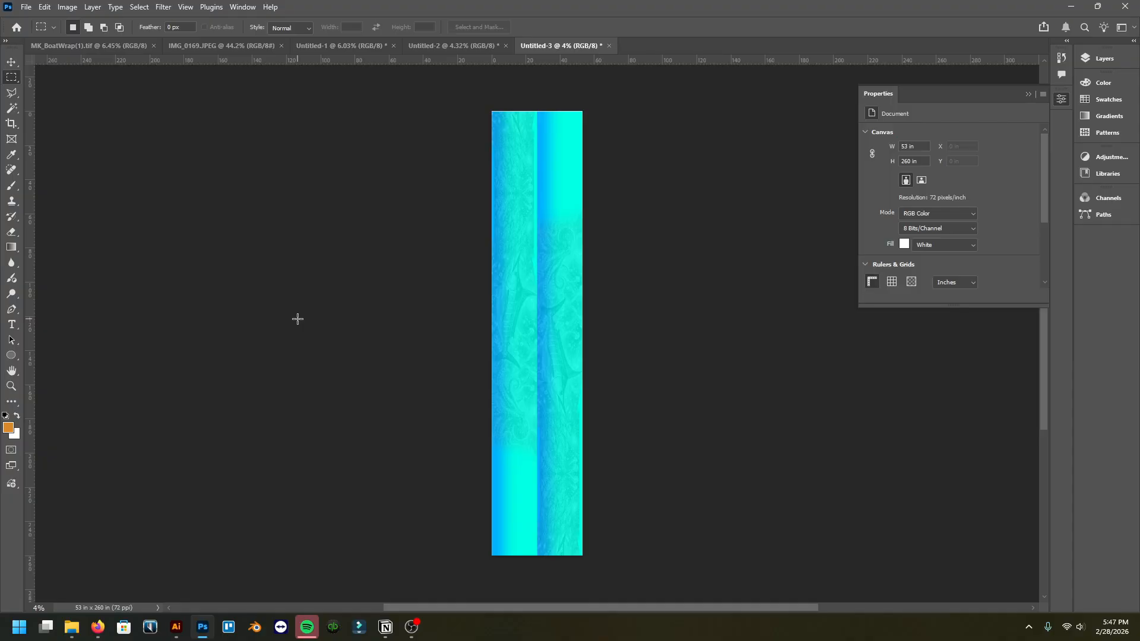
pyautogui.scroll(5, 537, 301)
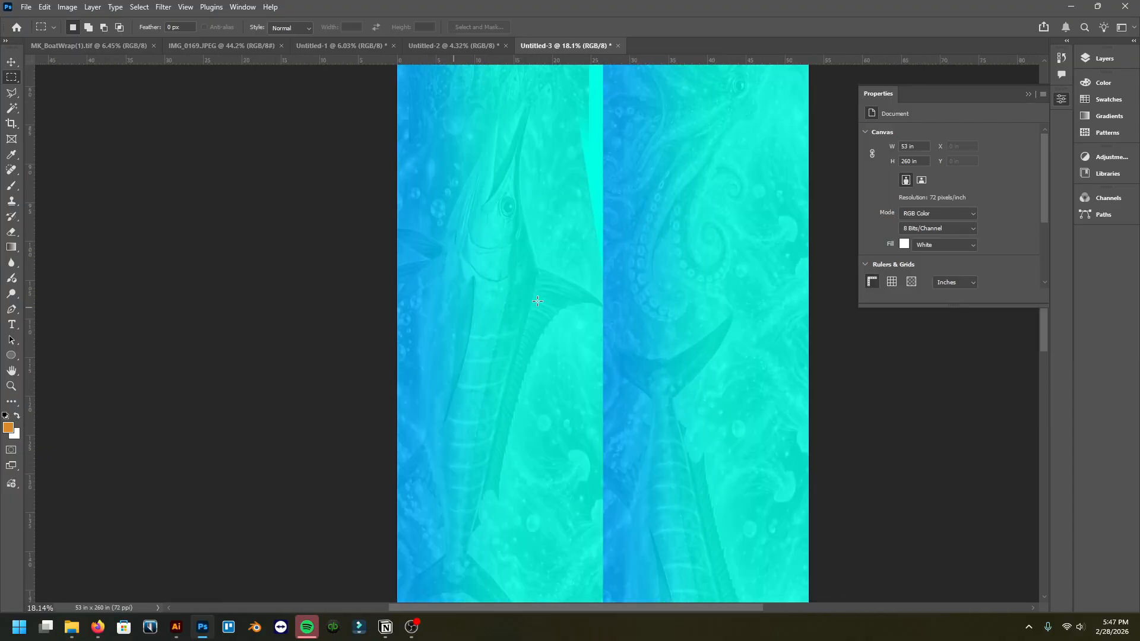
pyautogui.scroll(-5, 492, 329)
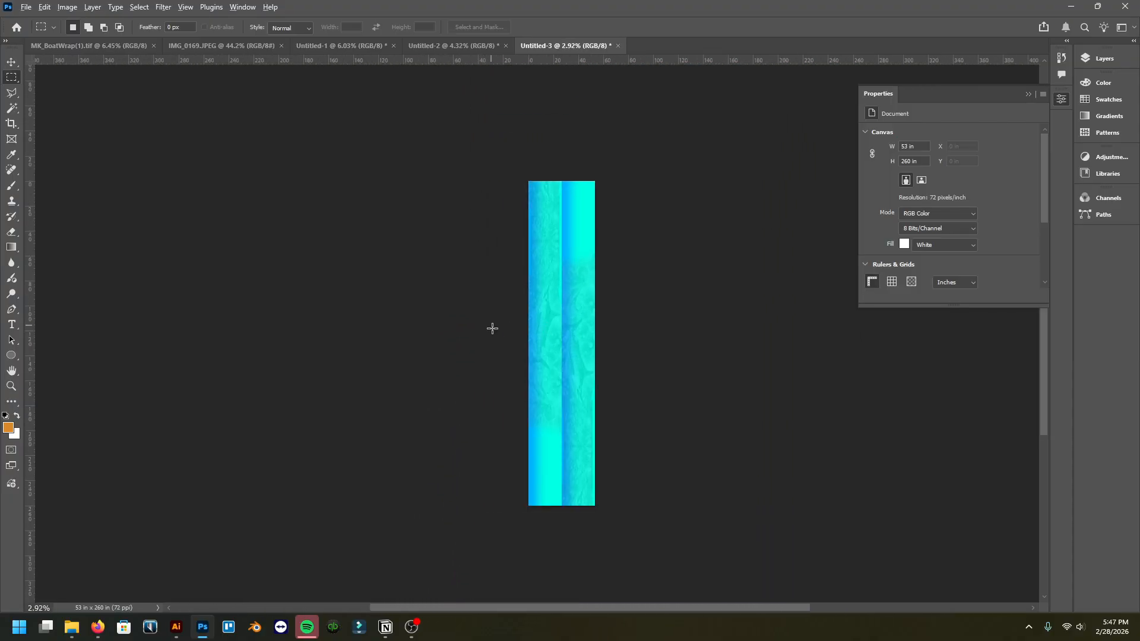
pyautogui.scroll(3, 493, 330)
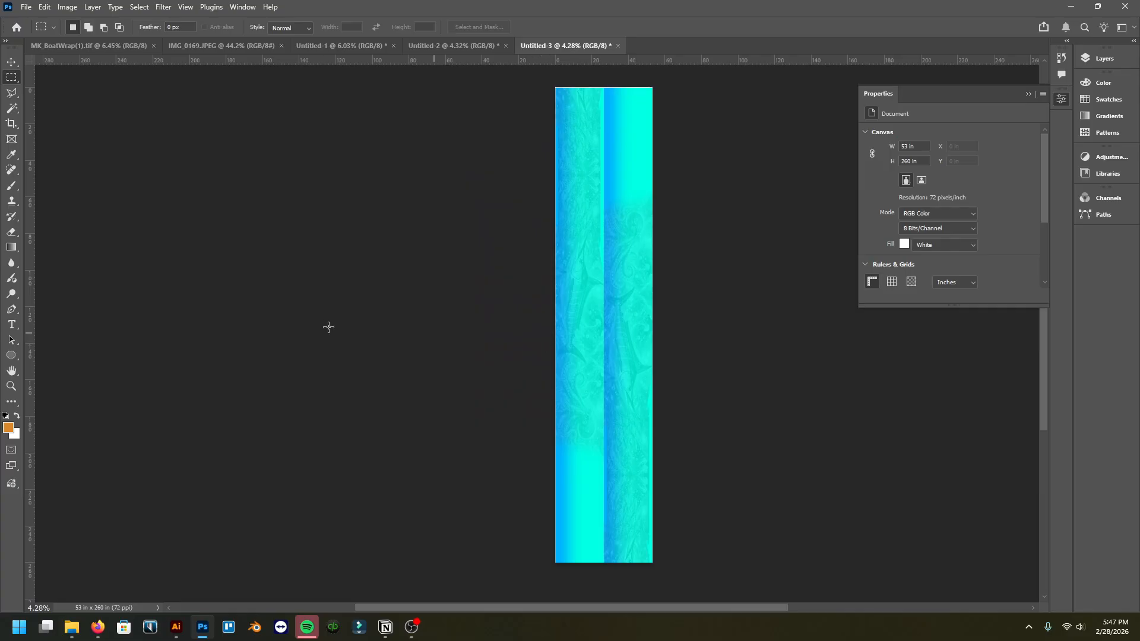